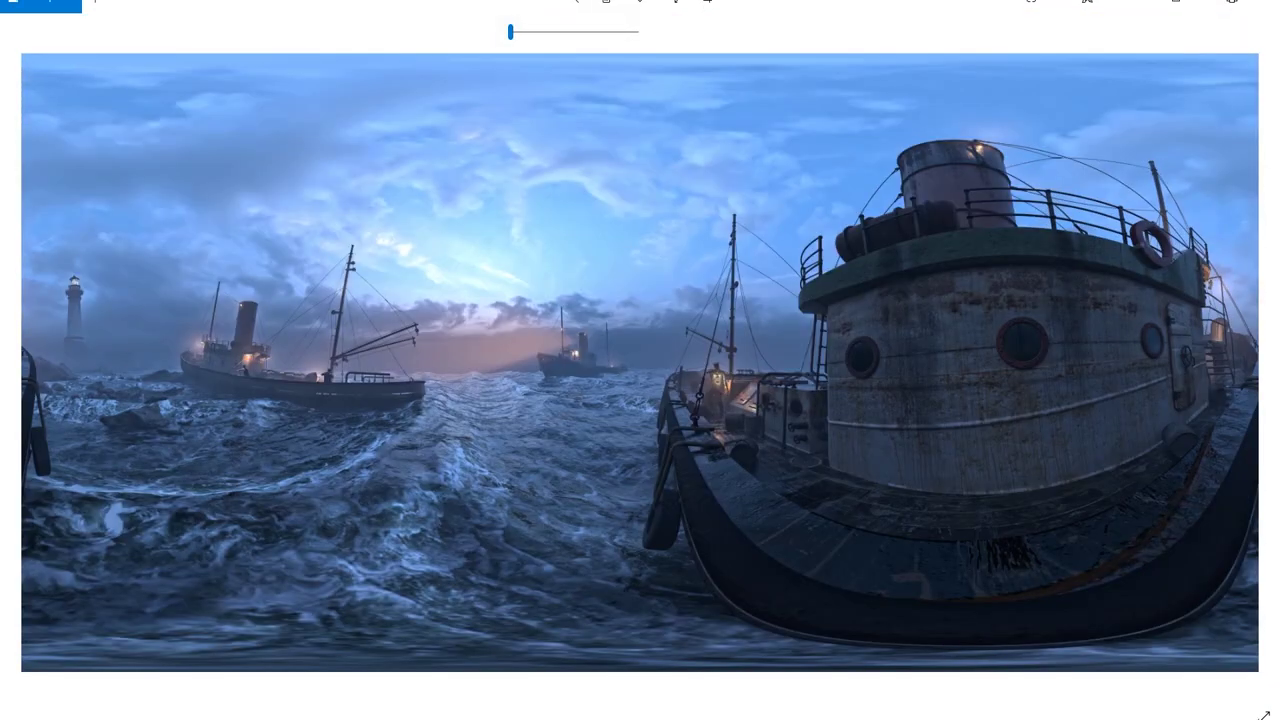
# Close the open panorama image and look up the basic app for Windows on the RICOH THETA download page.
pyautogui.hotkey('alt', 'F4')
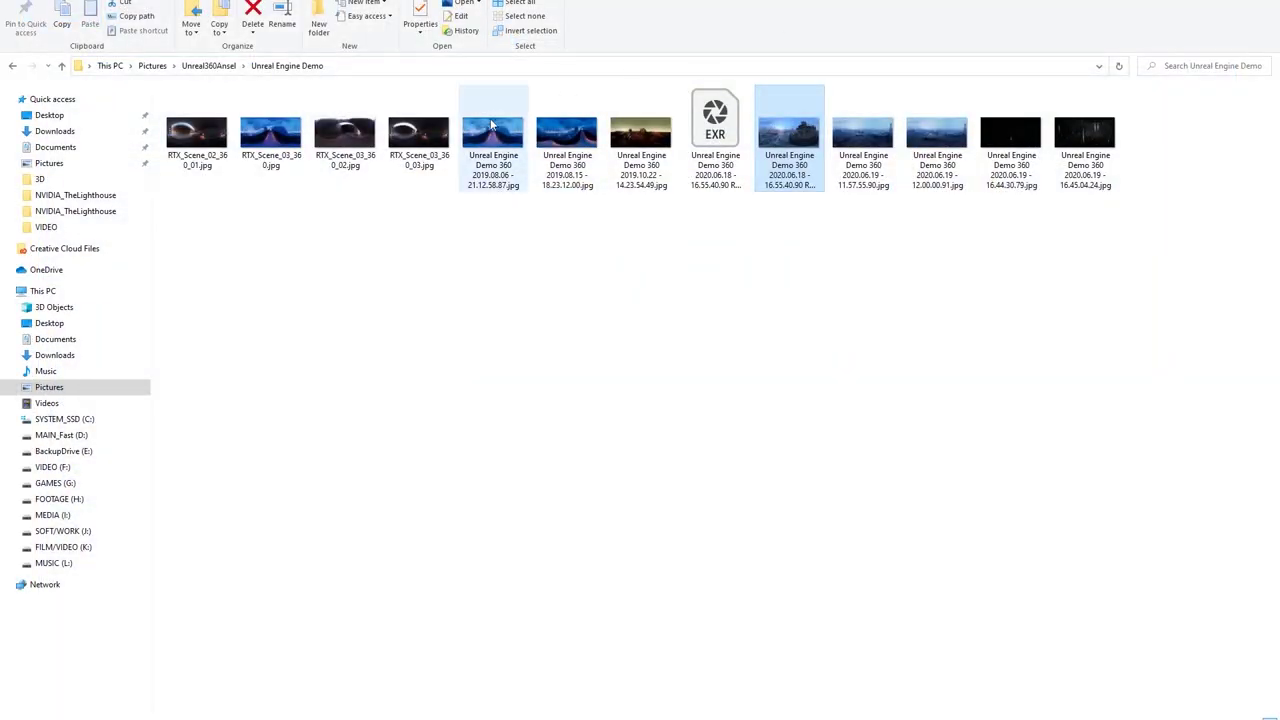
pyautogui.click(663, 275)
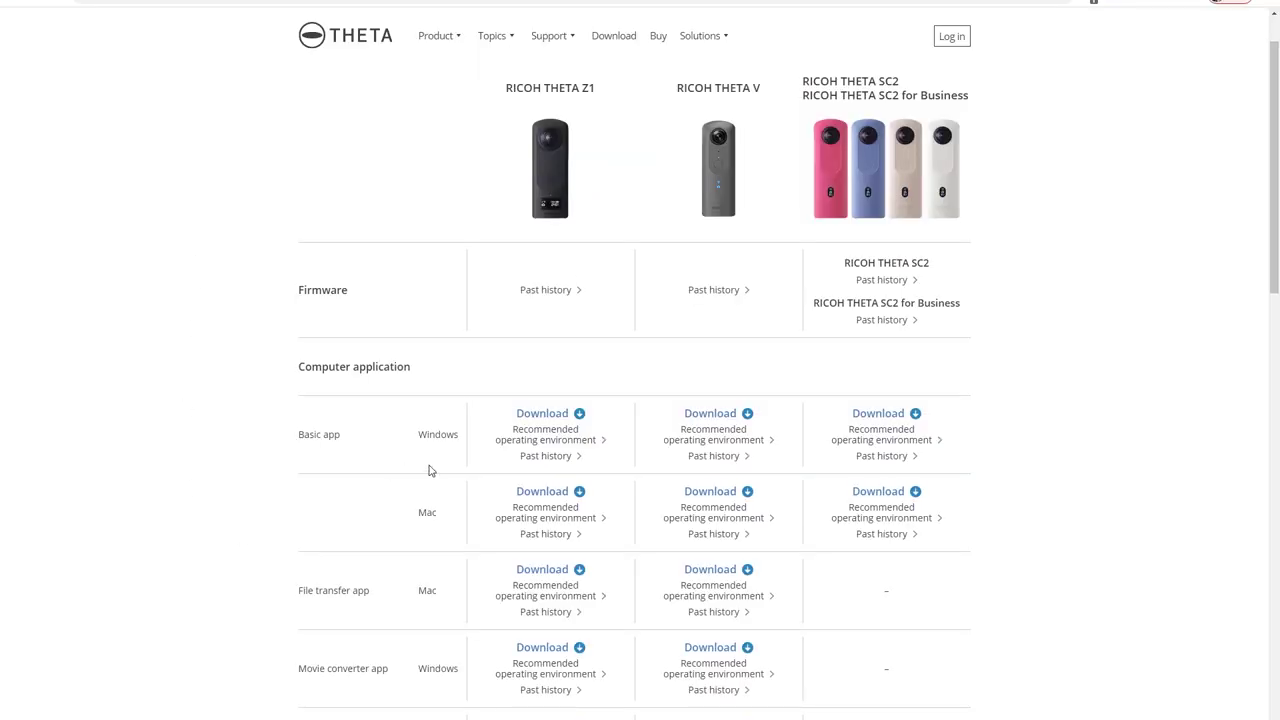
pyautogui.scroll(1, 650, 402)
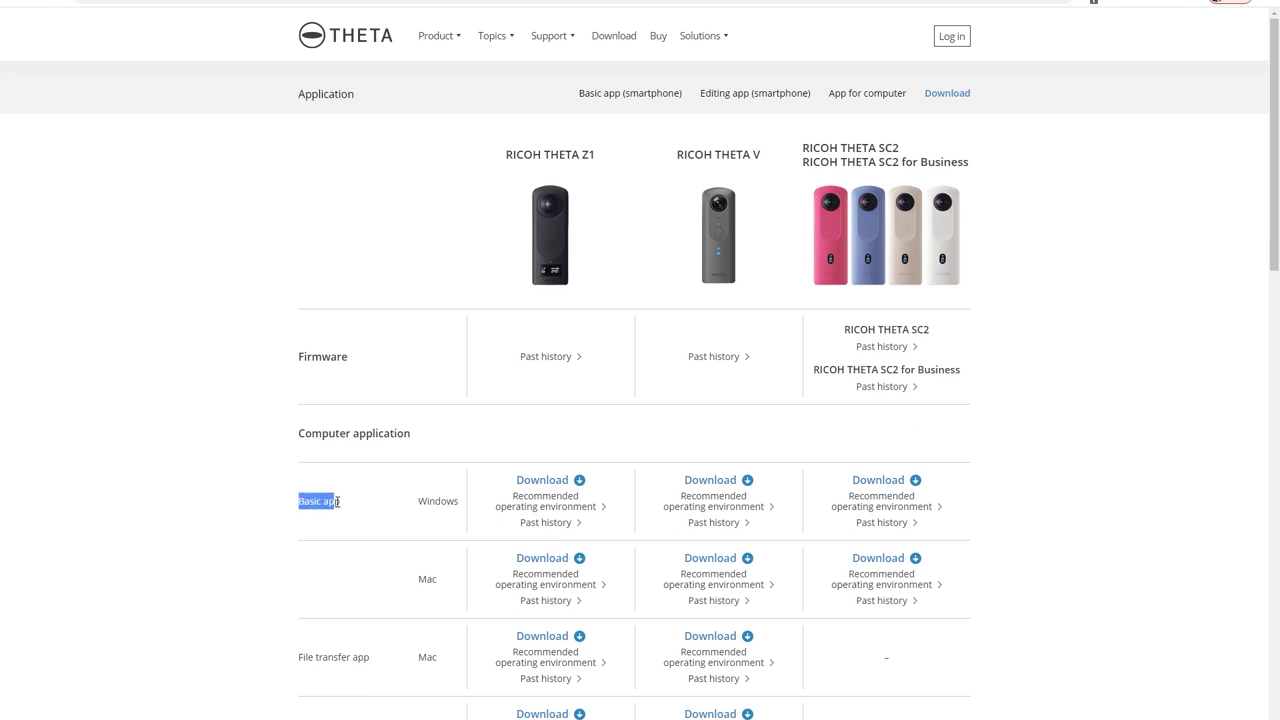
pyautogui.moveTo(463, 509); pyautogui.dragTo(456, 505)
pyautogui.click(491, 483)
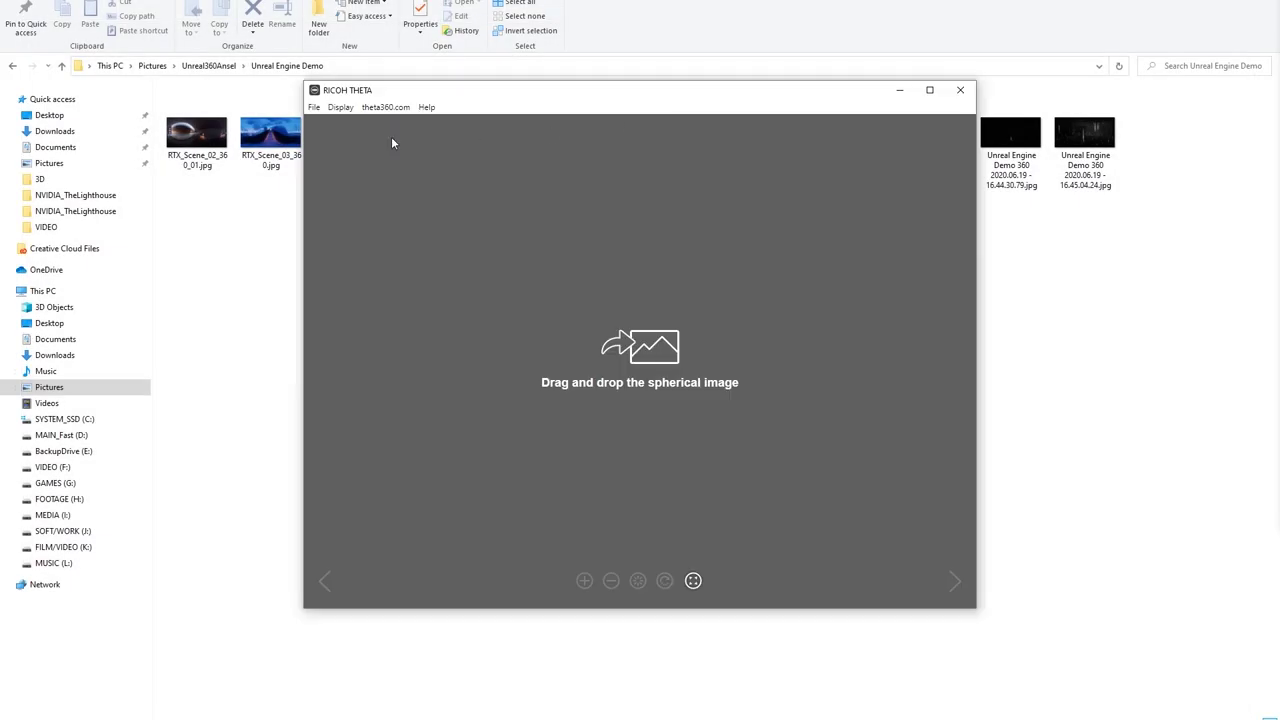
# Load the ship panorama into the RICOH THETA viewer and look around it, zooming out and back in.
pyautogui.click(315, 107)
pyautogui.moveTo(524, 98); pyautogui.dragTo(356, 179)
pyautogui.moveTo(789, 132); pyautogui.dragTo(541, 189)
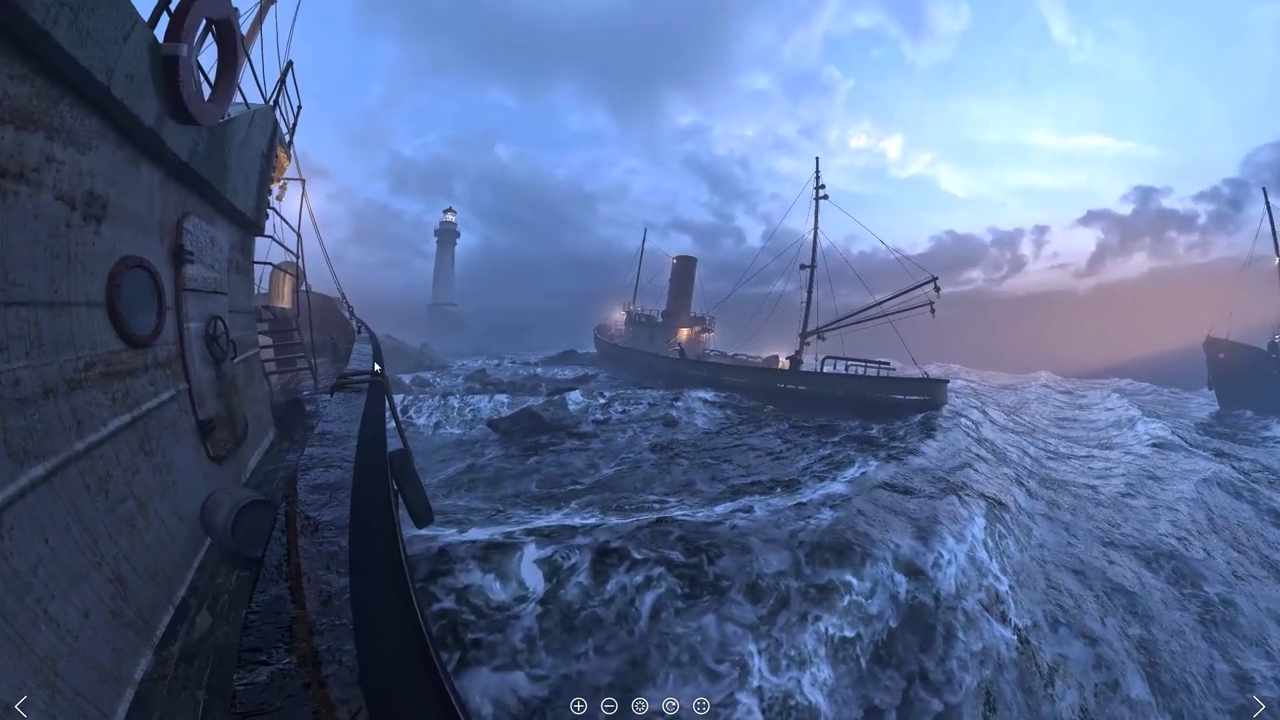
pyautogui.moveTo(374, 361); pyautogui.dragTo(616, 361)
pyautogui.scroll(-4, 616, 361)
pyautogui.scroll(-10, 617, 364)
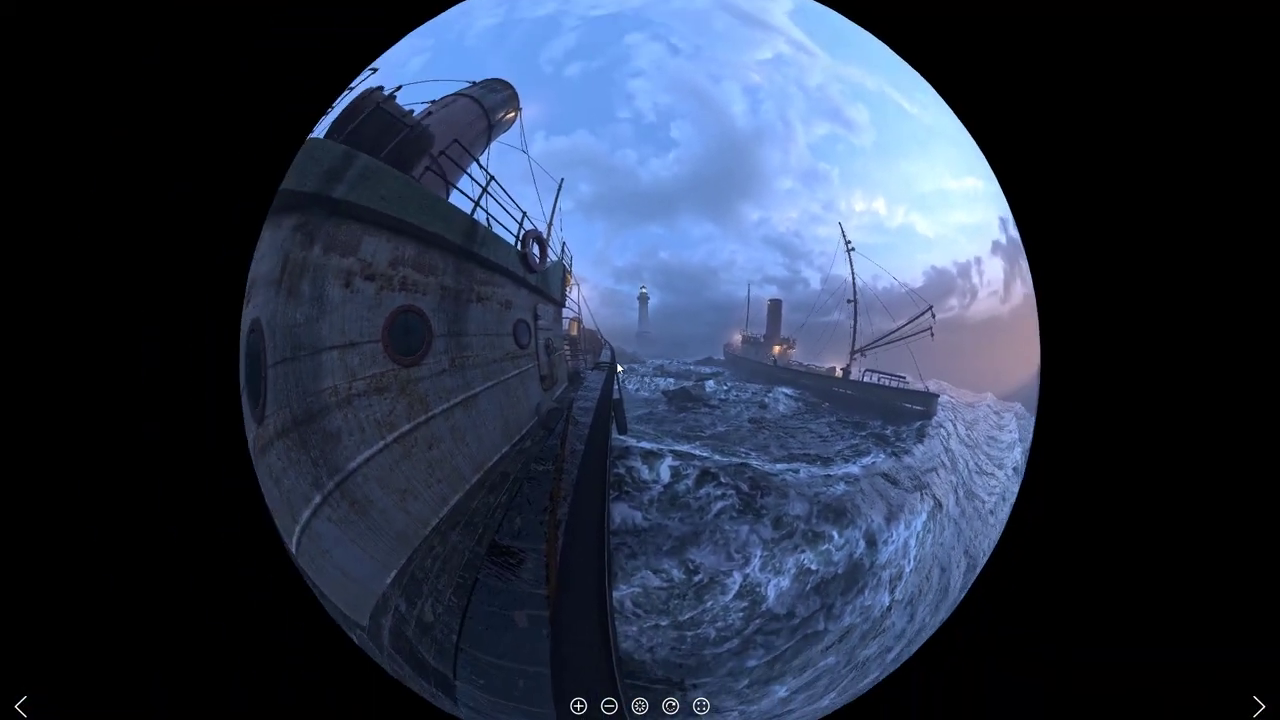
pyautogui.scroll(8, 617, 364)
pyautogui.scroll(5, 617, 367)
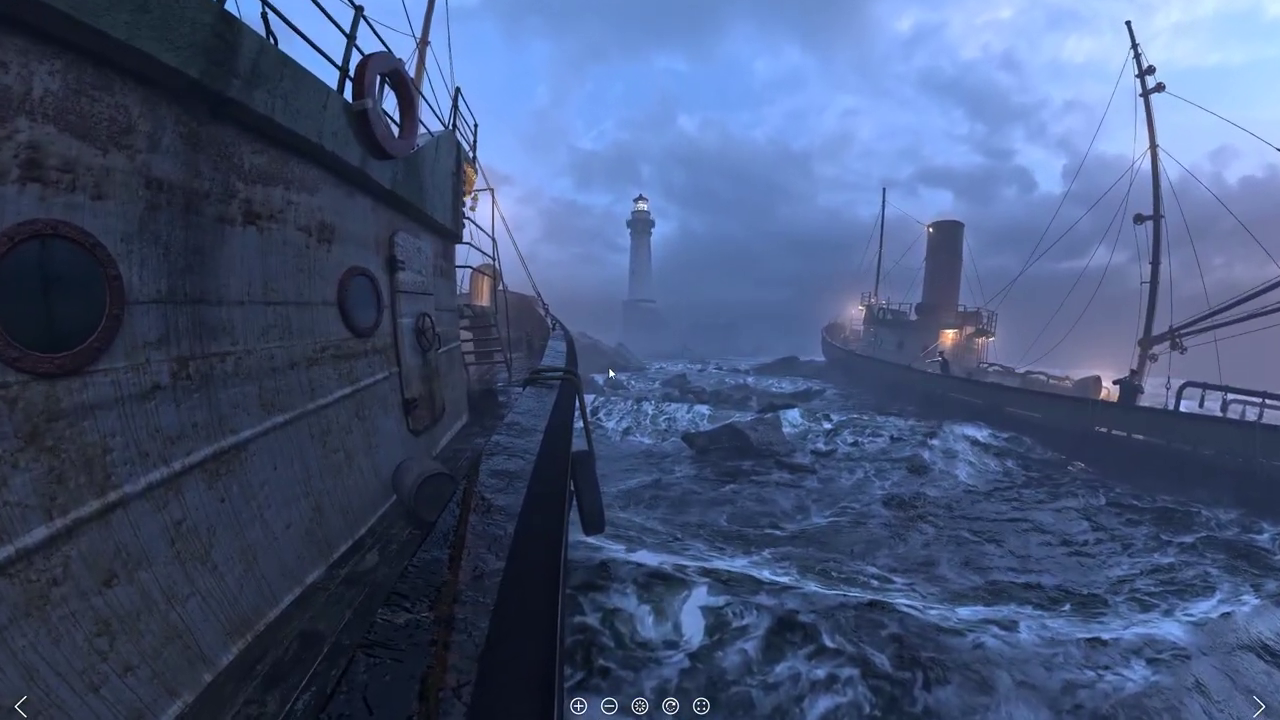
# View the Mars rover panorama in all directions and return to the ship panorama.
pyautogui.click(20, 705)
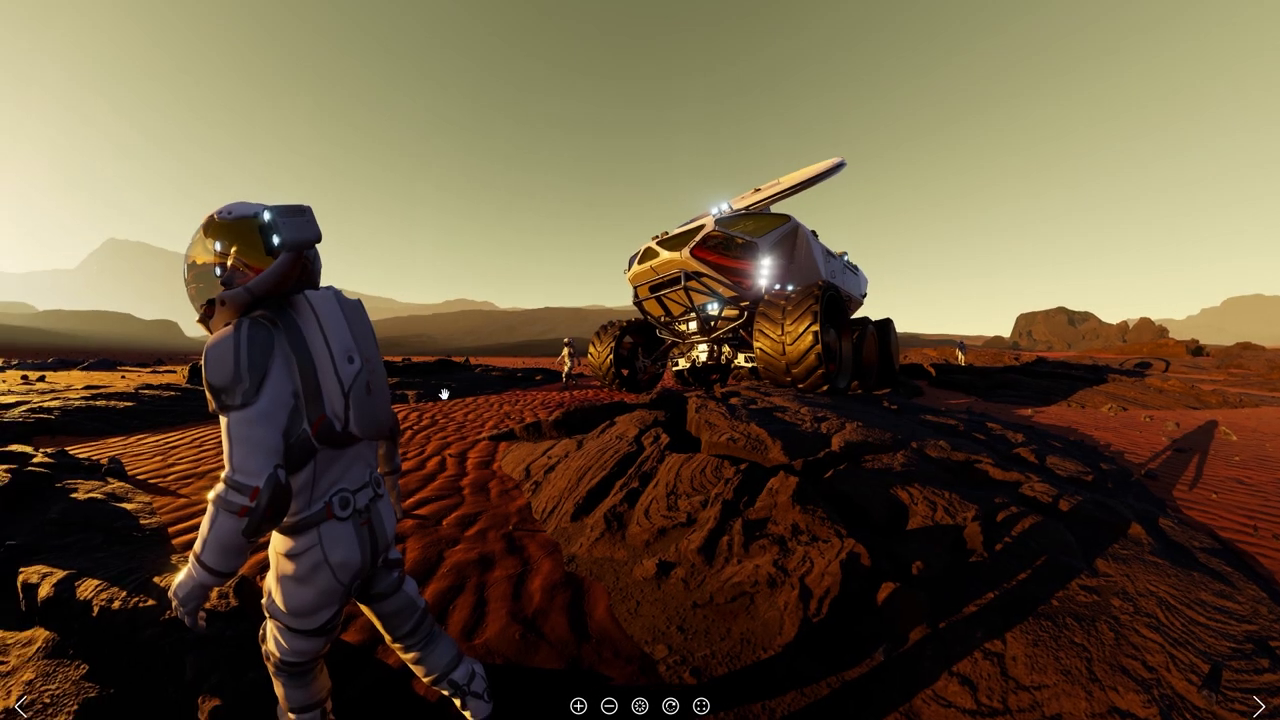
pyautogui.moveTo(444, 393); pyautogui.dragTo(922, 372)
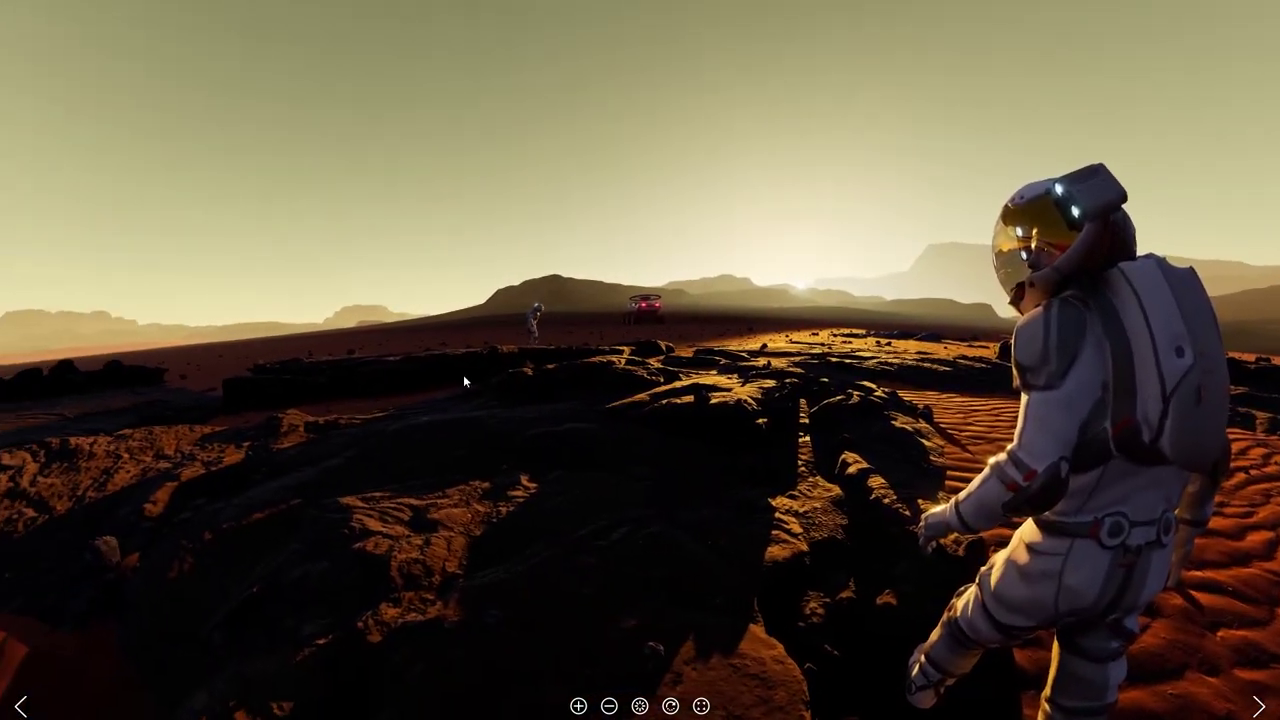
pyautogui.moveTo(463, 374); pyautogui.dragTo(935, 361)
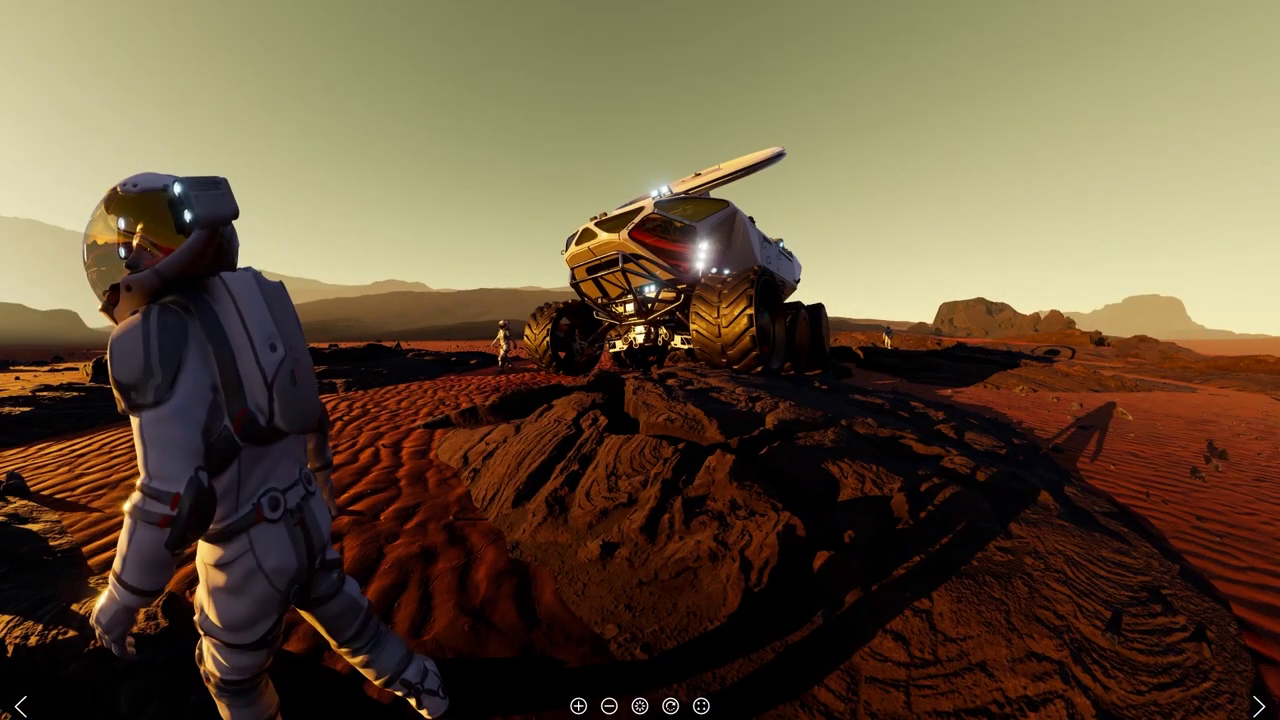
pyautogui.click(1257, 706)
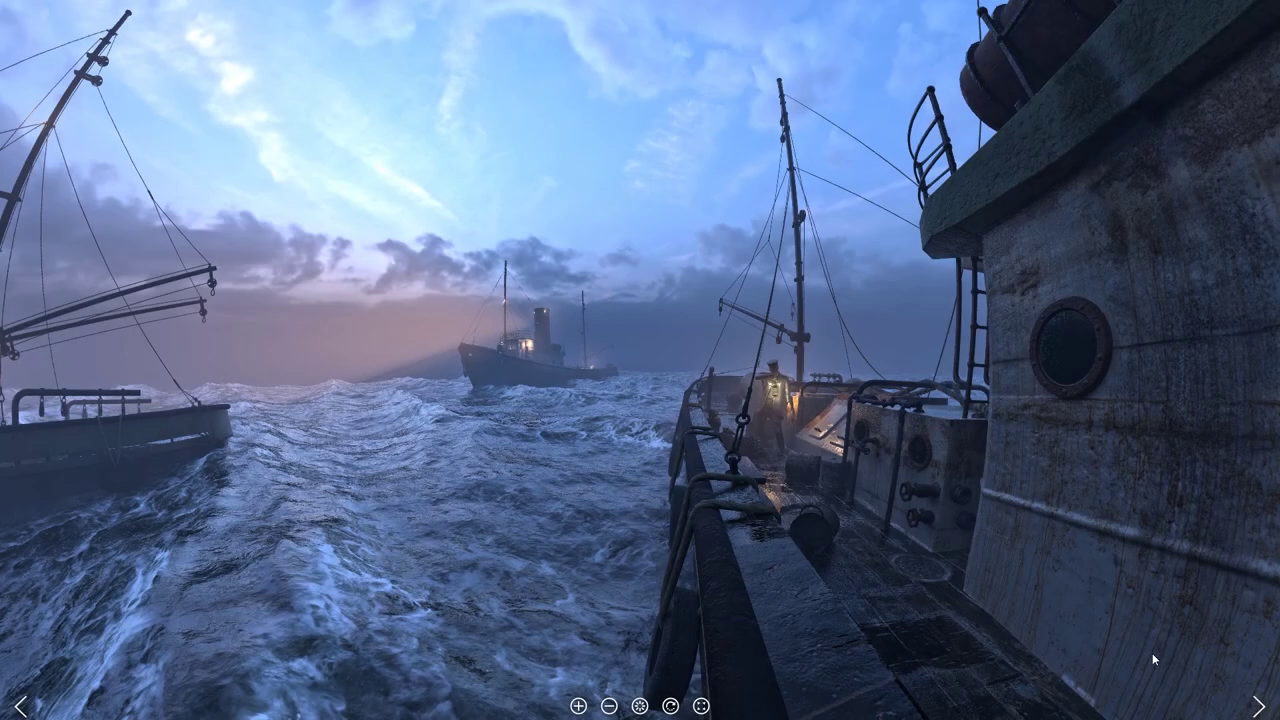
pyautogui.click(1257, 706)
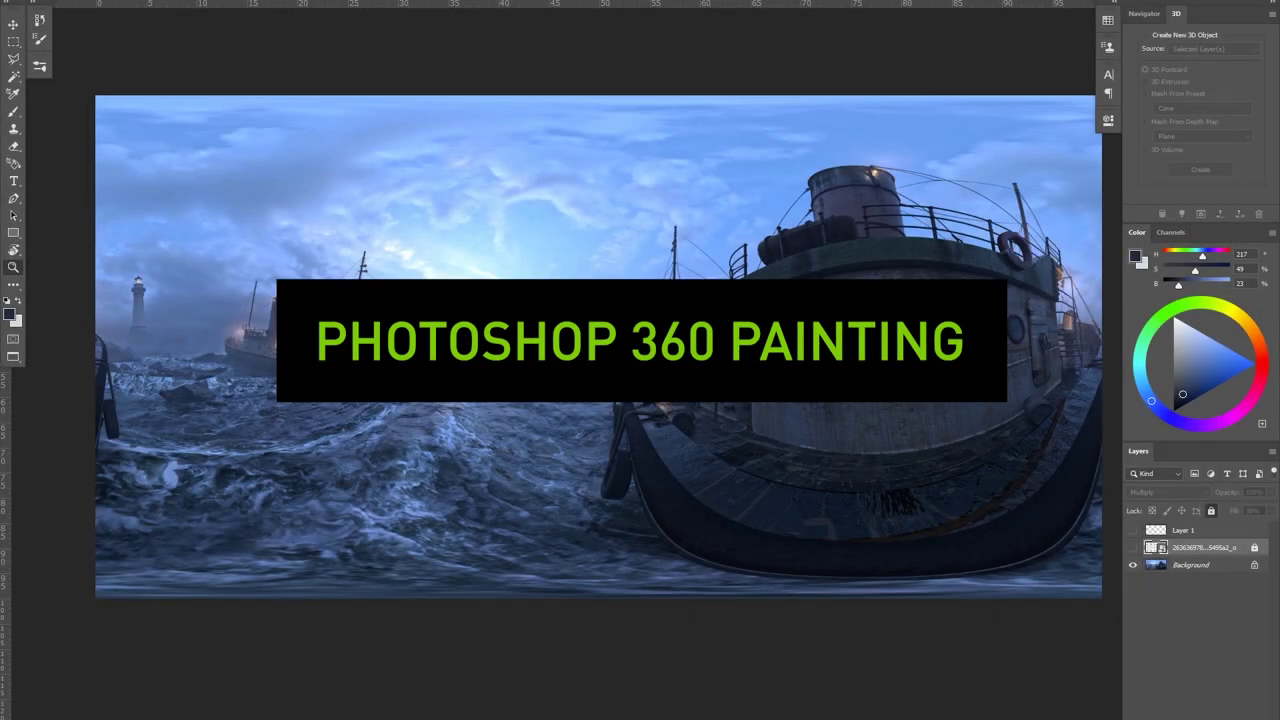
# Show Layer 1, sample a light blue from the image and paint a brush stroke over the waves.
pyautogui.click(1155, 533)
pyautogui.press('b')
pyautogui.press('alt')
pyautogui.keyDown('alt'); pyautogui.click(370, 378); pyautogui.keyUp('alt')
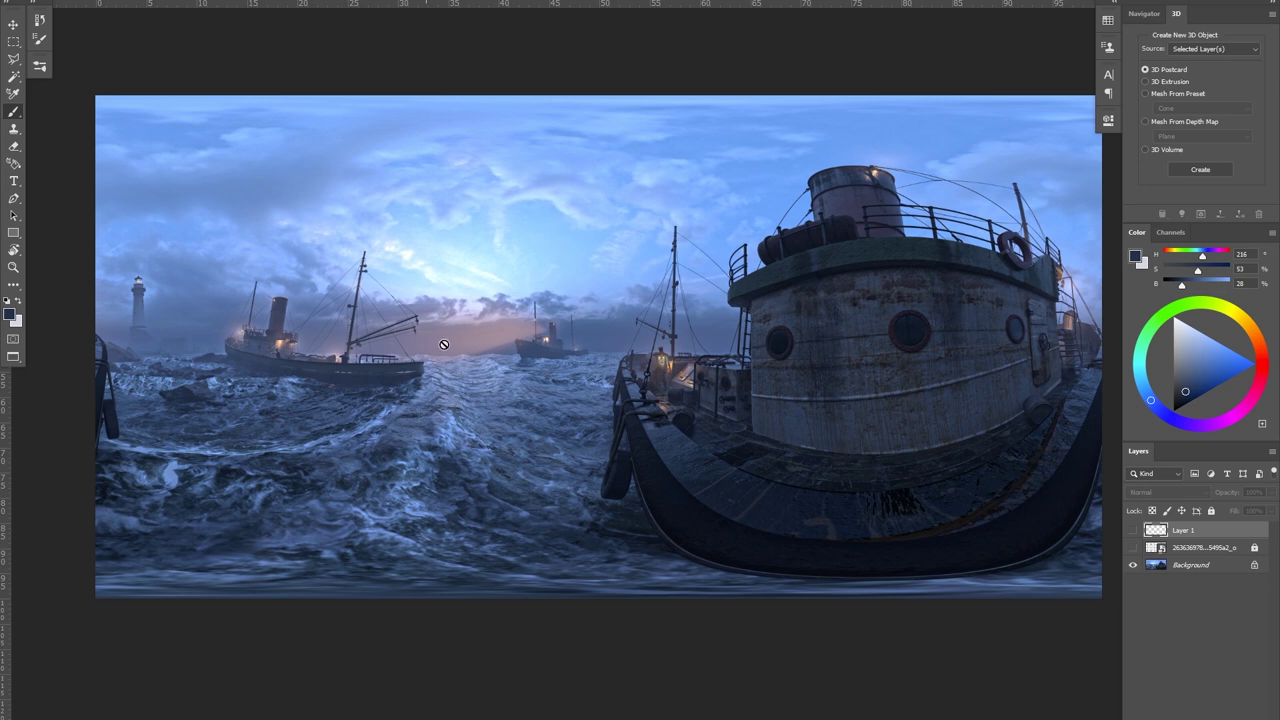
pyautogui.keyDown('alt'); pyautogui.click(450, 430); pyautogui.keyUp('alt')
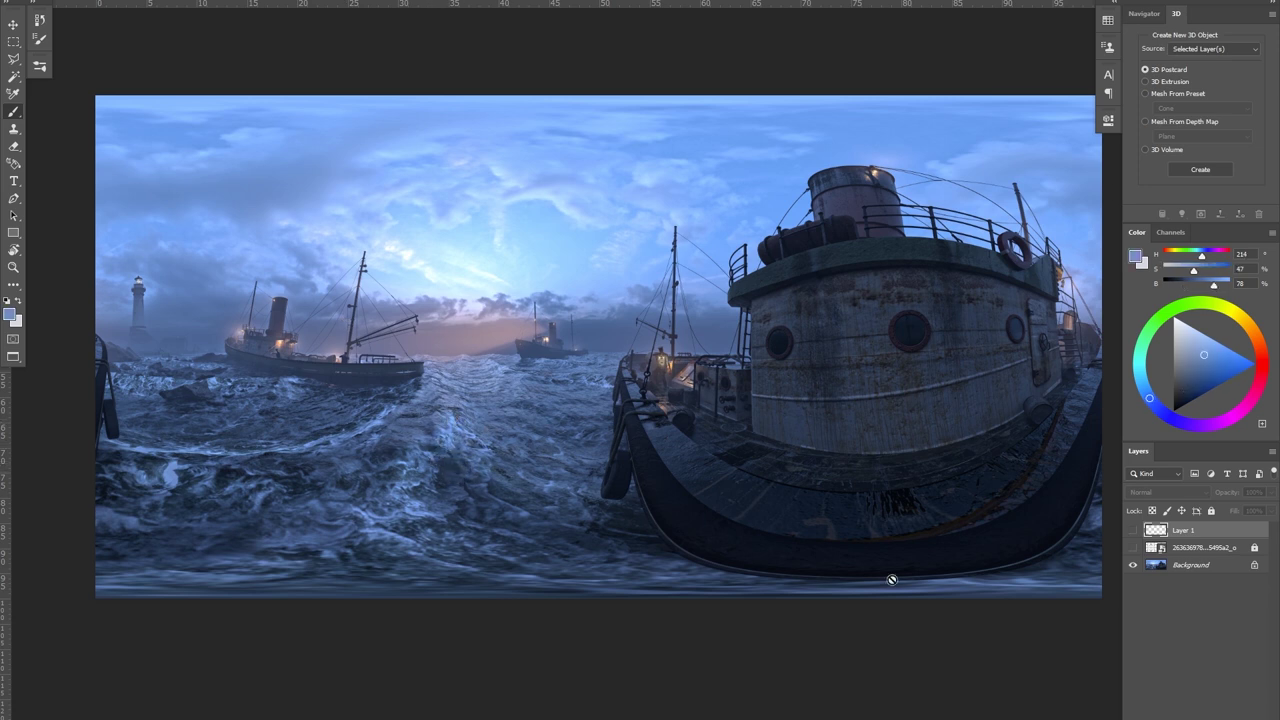
pyautogui.keyDown('alt'); pyautogui.click(440, 438); pyautogui.keyUp('alt')
pyautogui.moveTo(392, 475); pyautogui.dragTo(358, 506)
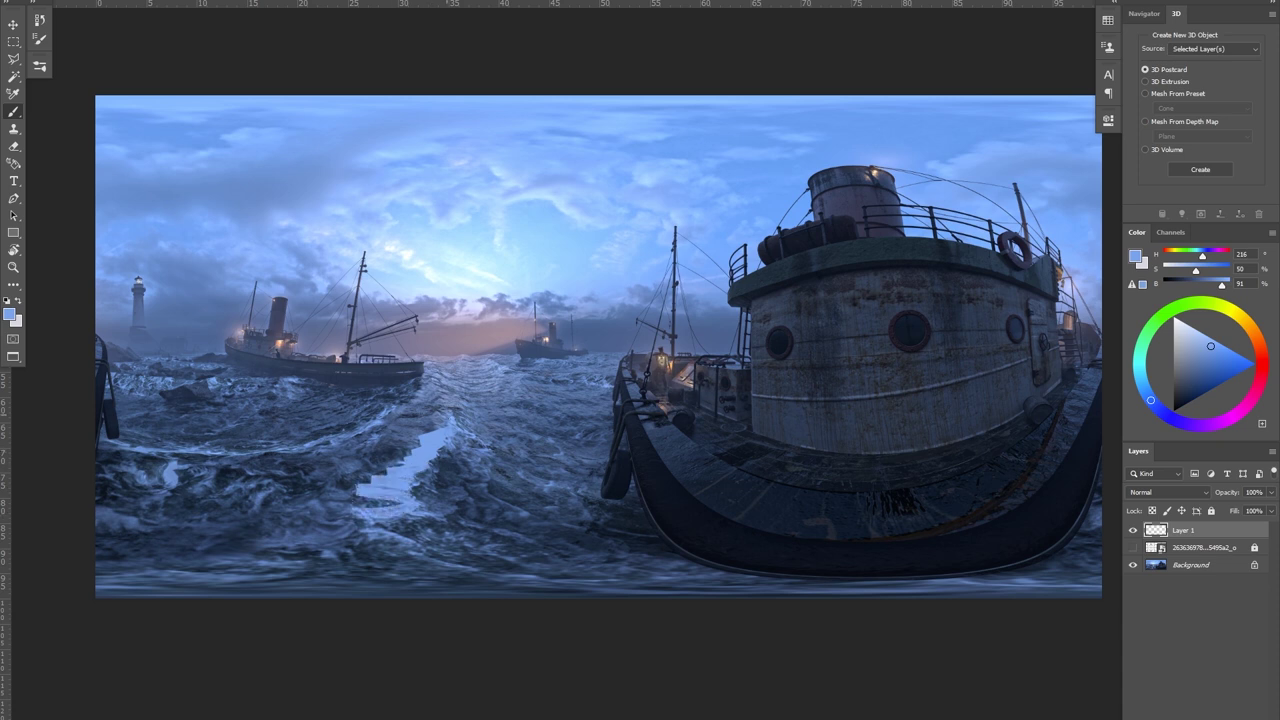
# Select the perspective grid layer and make it visible over the panorama.
pyautogui.hotkey('ctrl', 'z')
pyautogui.hotkey('ctrl', 'a')
pyautogui.click(1145, 548)
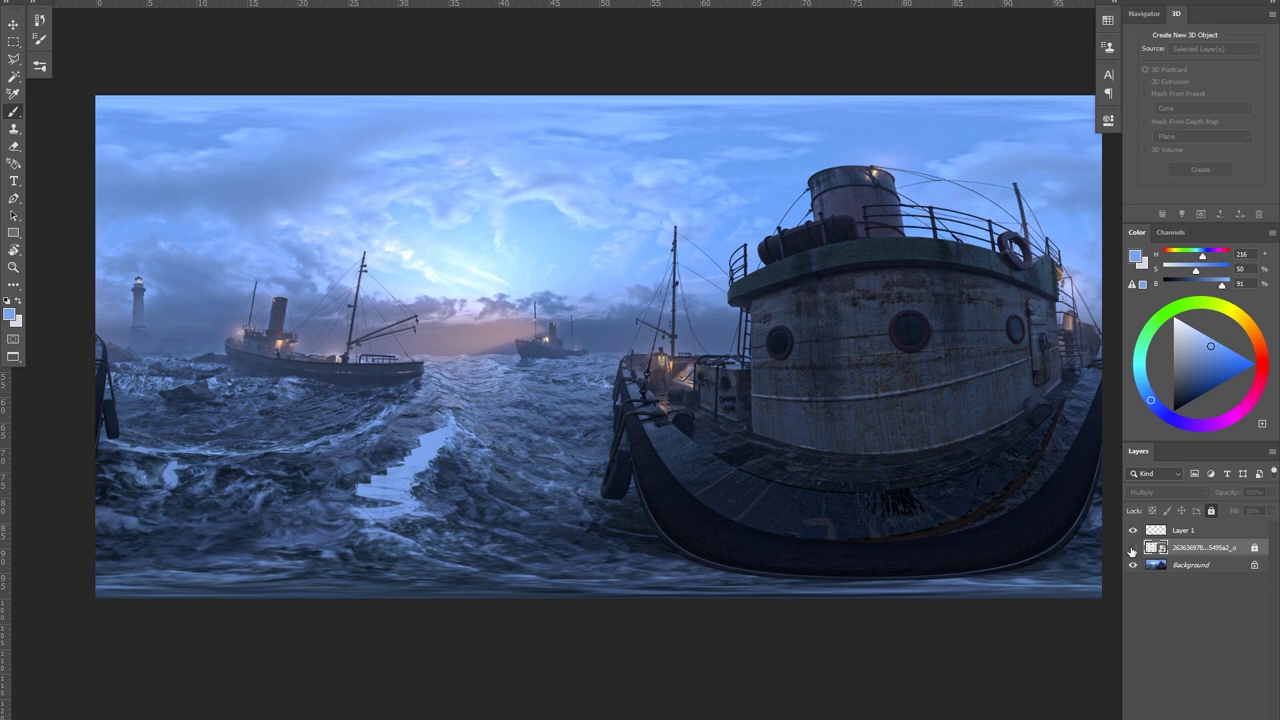
pyautogui.click(1133, 548)
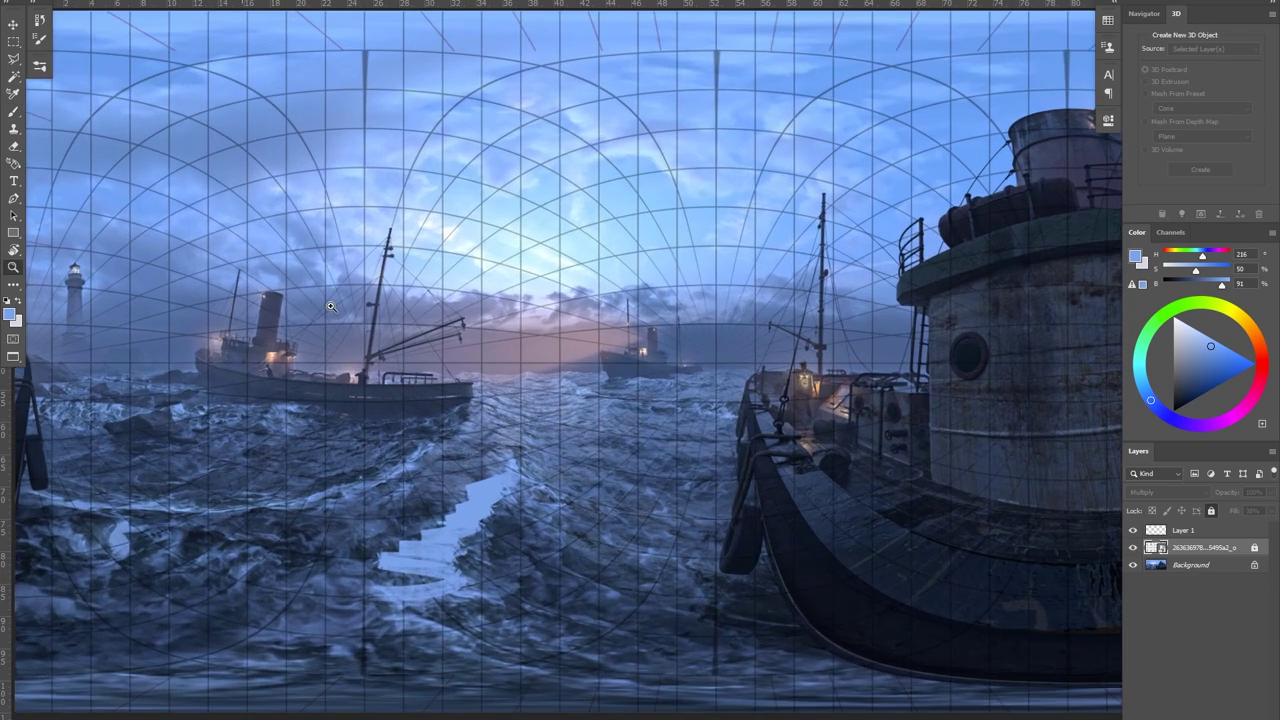
# Sample colours from the image and paint curved strokes across the sky on Layer 1, using the perspective grid as a guide.
pyautogui.scroll(3, 300, 310)
pyautogui.keyDown('alt'); pyautogui.click(275, 299); pyautogui.keyUp('alt')
pyautogui.click(1155, 531)
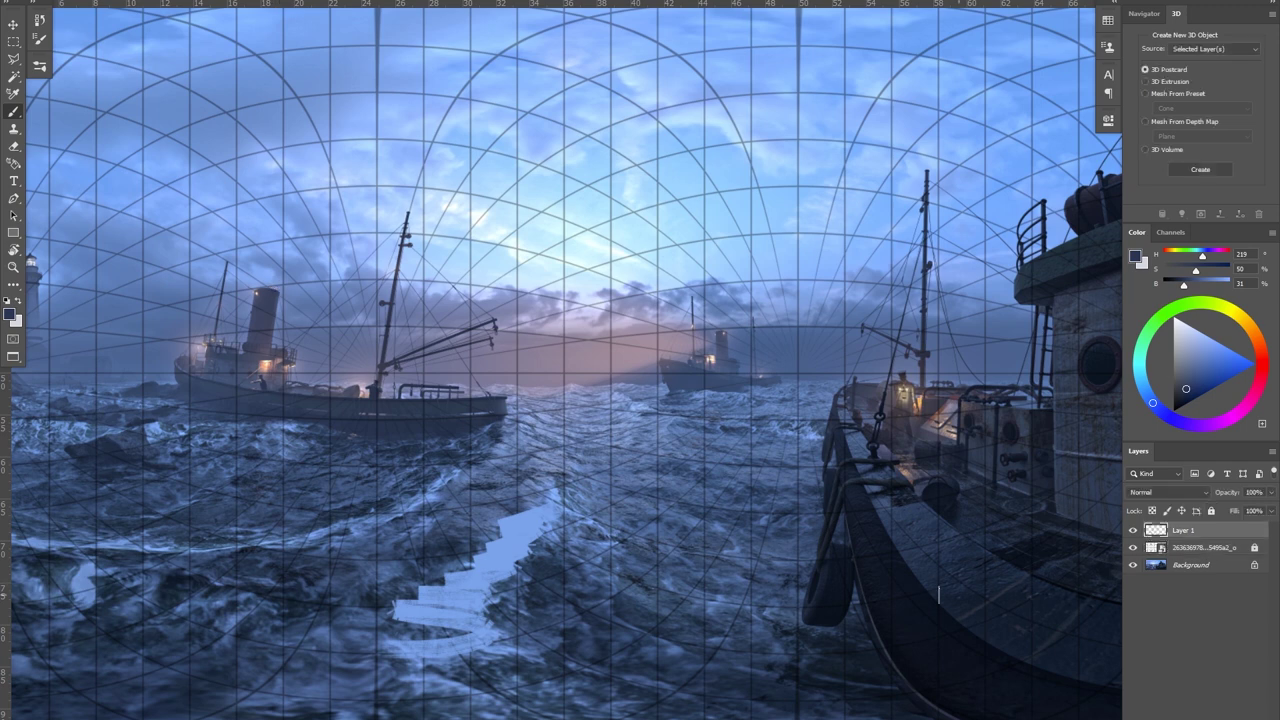
pyautogui.moveTo(266, 292)
pyautogui.mouseDown()
pyautogui.moveTo(340, 266)
pyautogui.moveTo(472, 262)
pyautogui.moveTo(552, 300)
pyautogui.mouseUp()
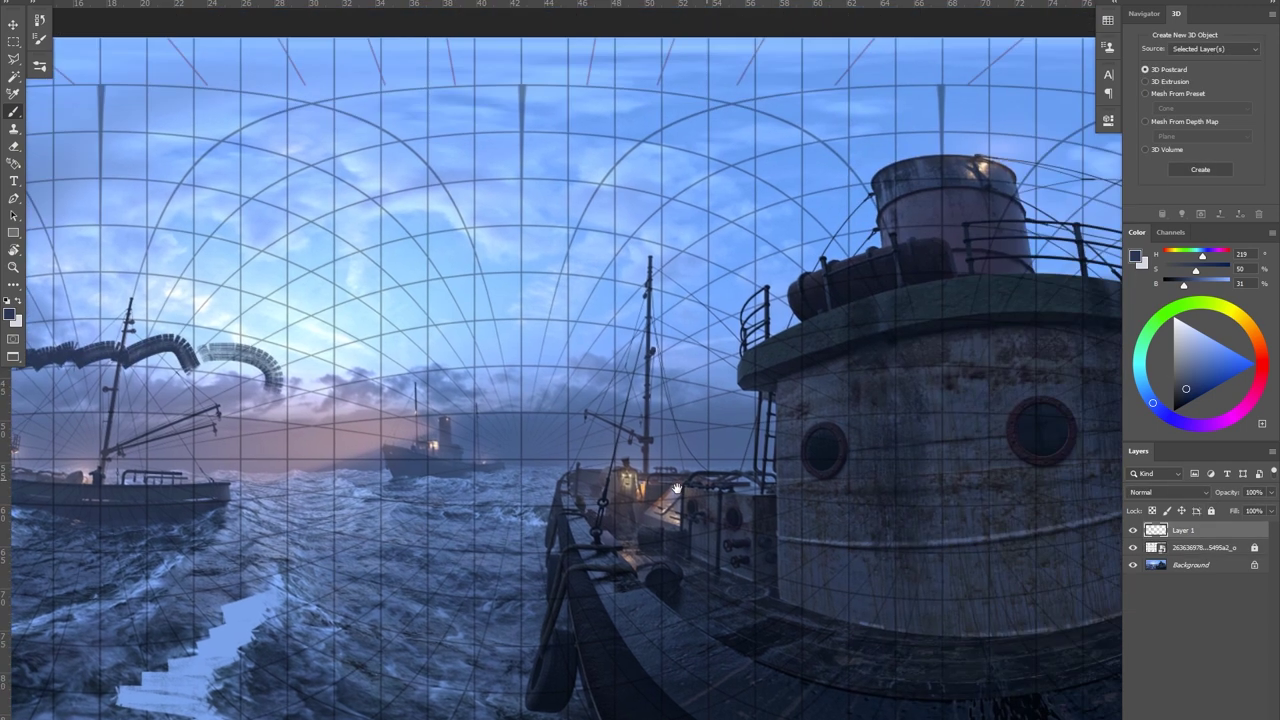
pyautogui.moveTo(677, 488); pyautogui.dragTo(522, 532)
pyautogui.keyDown('alt'); pyautogui.click(692, 363); pyautogui.keyUp('alt')
pyautogui.moveTo(777, 200)
pyautogui.mouseDown()
pyautogui.moveTo(585, 254)
pyautogui.moveTo(518, 332)
pyautogui.mouseUp()
pyautogui.moveTo(757, 172); pyautogui.dragTo(508, 224)
pyautogui.moveTo(556, 310)
pyautogui.mouseDown()
pyautogui.moveTo(527, 350)
pyautogui.moveTo(464, 345)
pyautogui.mouseUp()
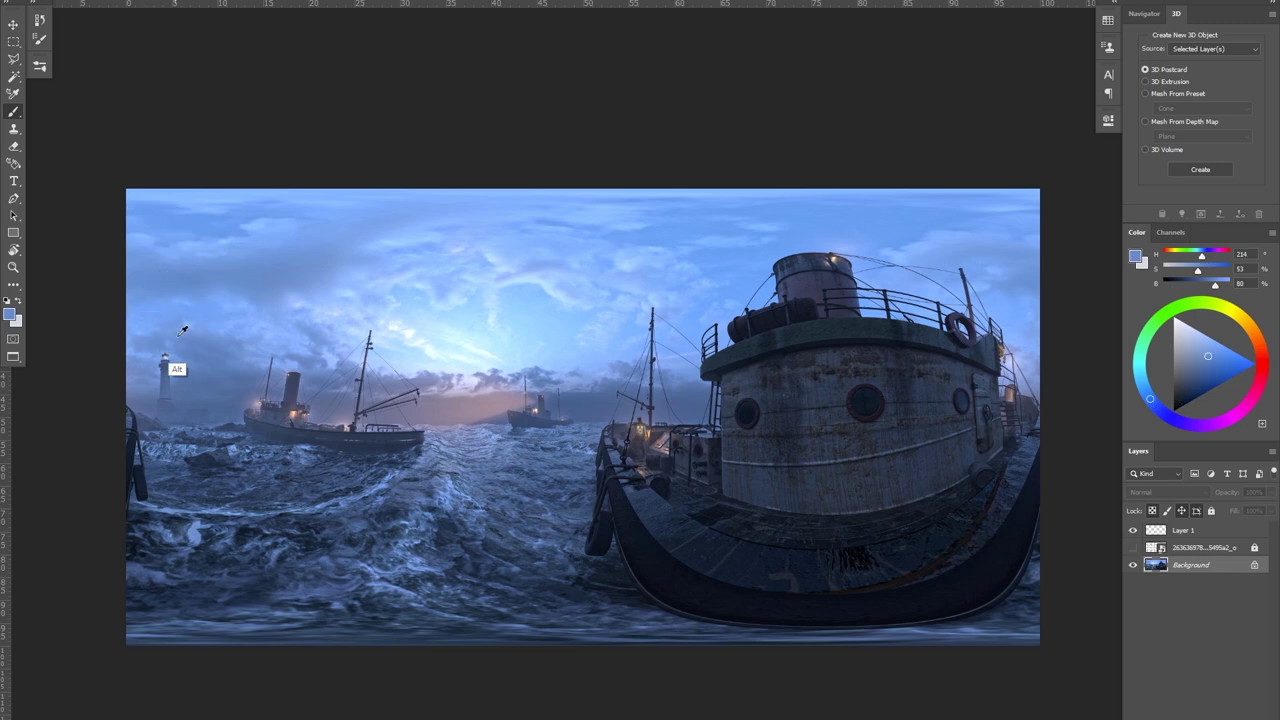
# Sample a sky blue and paint it down the sky at the left edge of the Background layer.
pyautogui.keyDown('alt'); pyautogui.click(216, 396); pyautogui.keyUp('alt')
pyautogui.moveTo(172, 325); pyautogui.dragTo(198, 326)
pyautogui.moveTo(141, 217)
pyautogui.mouseDown()
pyautogui.moveTo(113, 252)
pyautogui.moveTo(131, 243)
pyautogui.moveTo(92, 321)
pyautogui.mouseUp()
pyautogui.hotkey('ctrl', 'z')
pyautogui.moveTo(152, 253); pyautogui.dragTo(119, 266)
pyautogui.moveTo(141, 207)
pyautogui.mouseDown()
pyautogui.moveTo(112, 257)
pyautogui.moveTo(126, 324)
pyautogui.mouseUp()
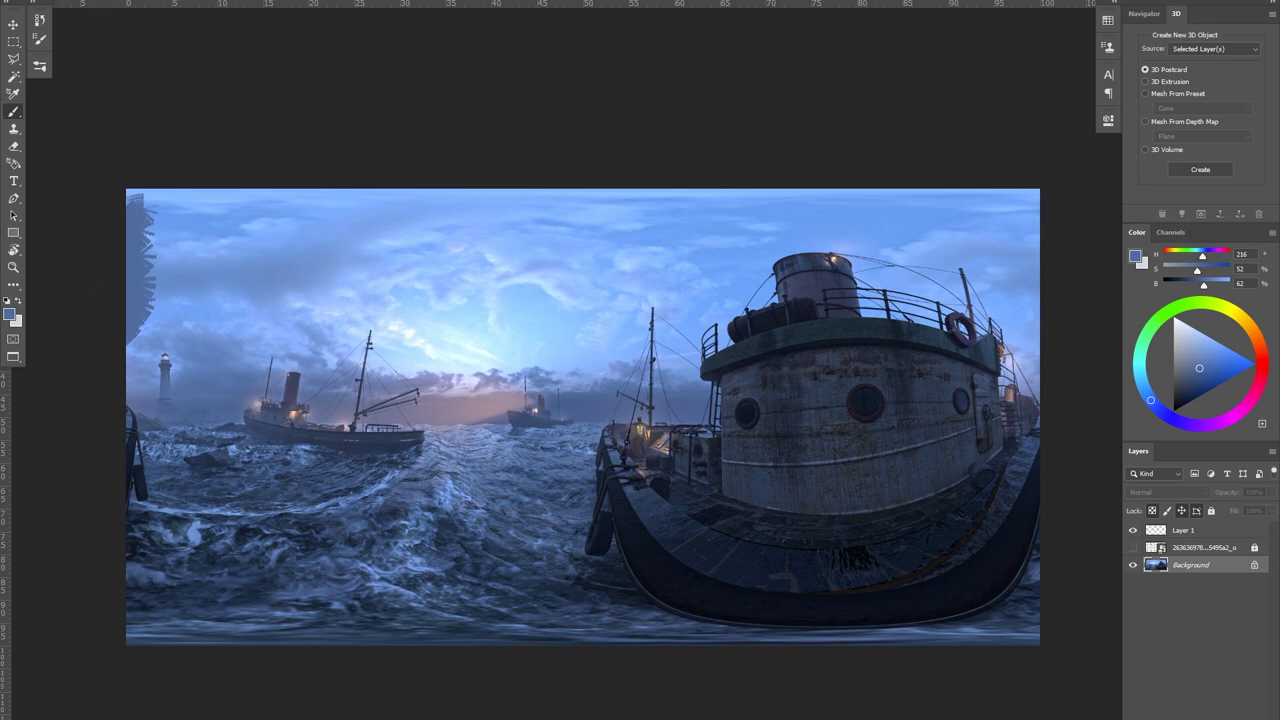
# Offset the Background layer horizontally by +3097 pixels with wrap-around to bring the painted edge seam inside the image.
pyautogui.click(186, 0)
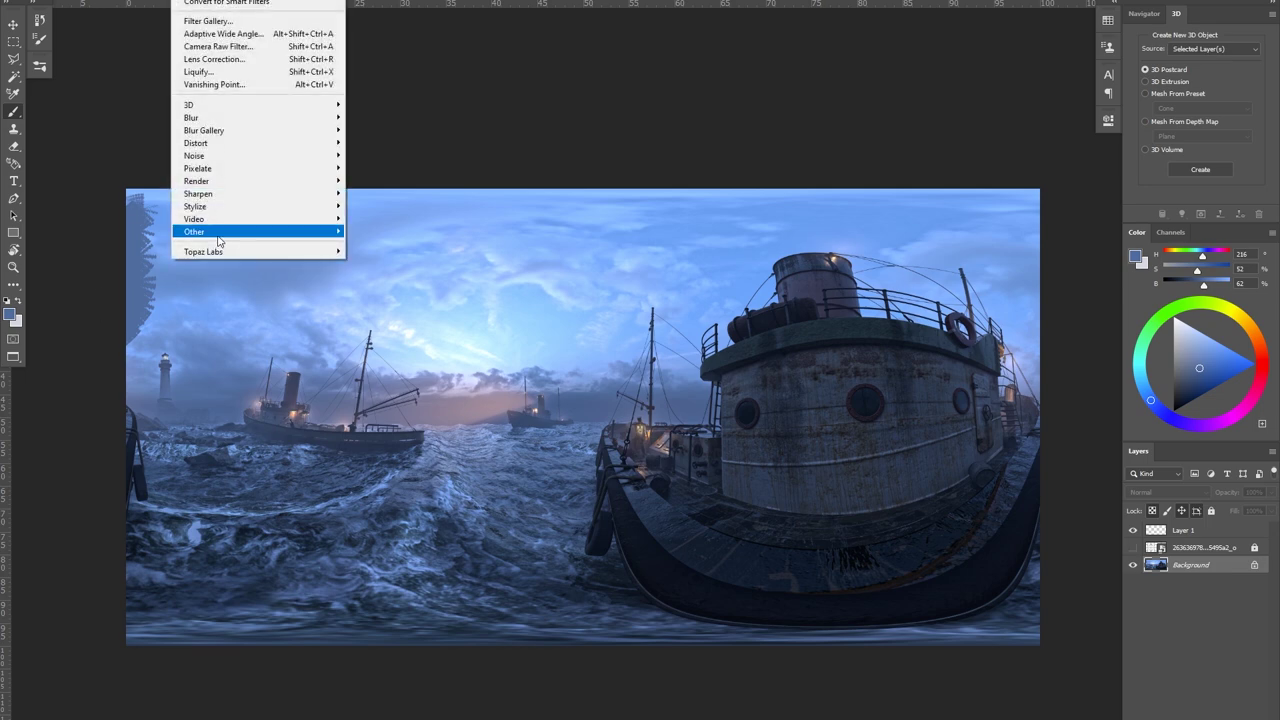
pyautogui.moveTo(217, 236)
pyautogui.click(368, 294)
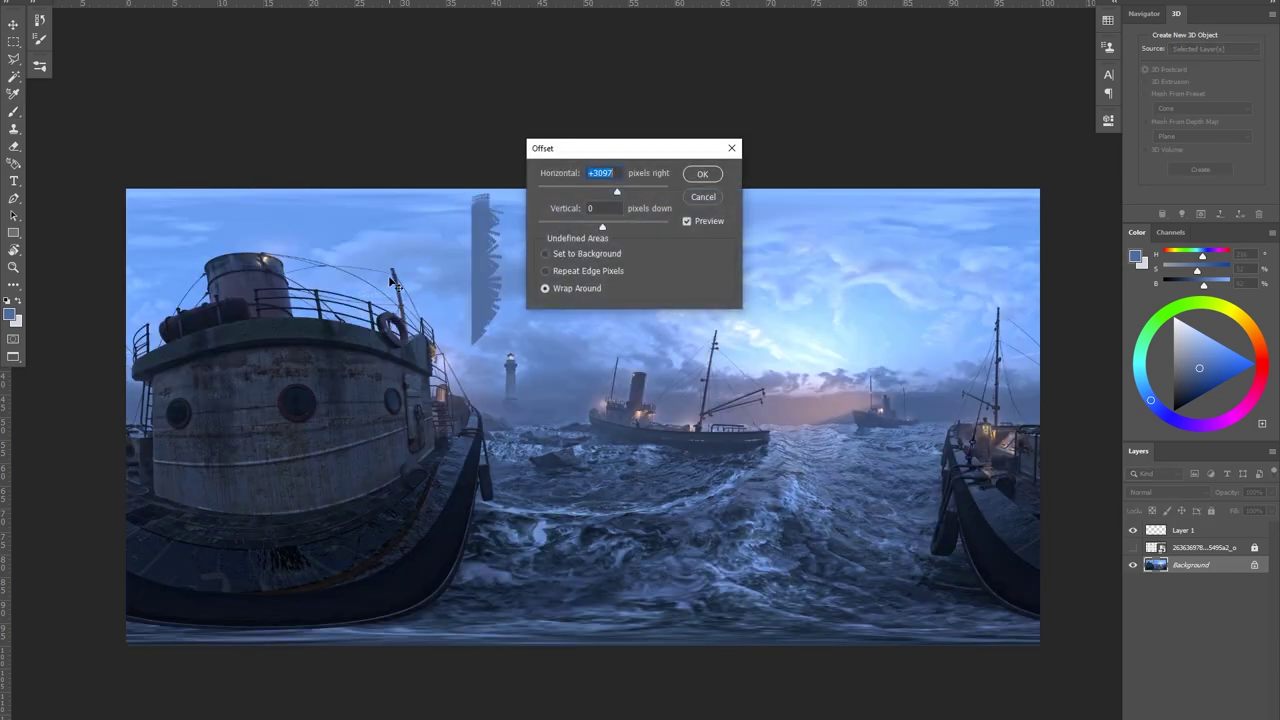
pyautogui.click(701, 174)
pyautogui.click(551, 336)
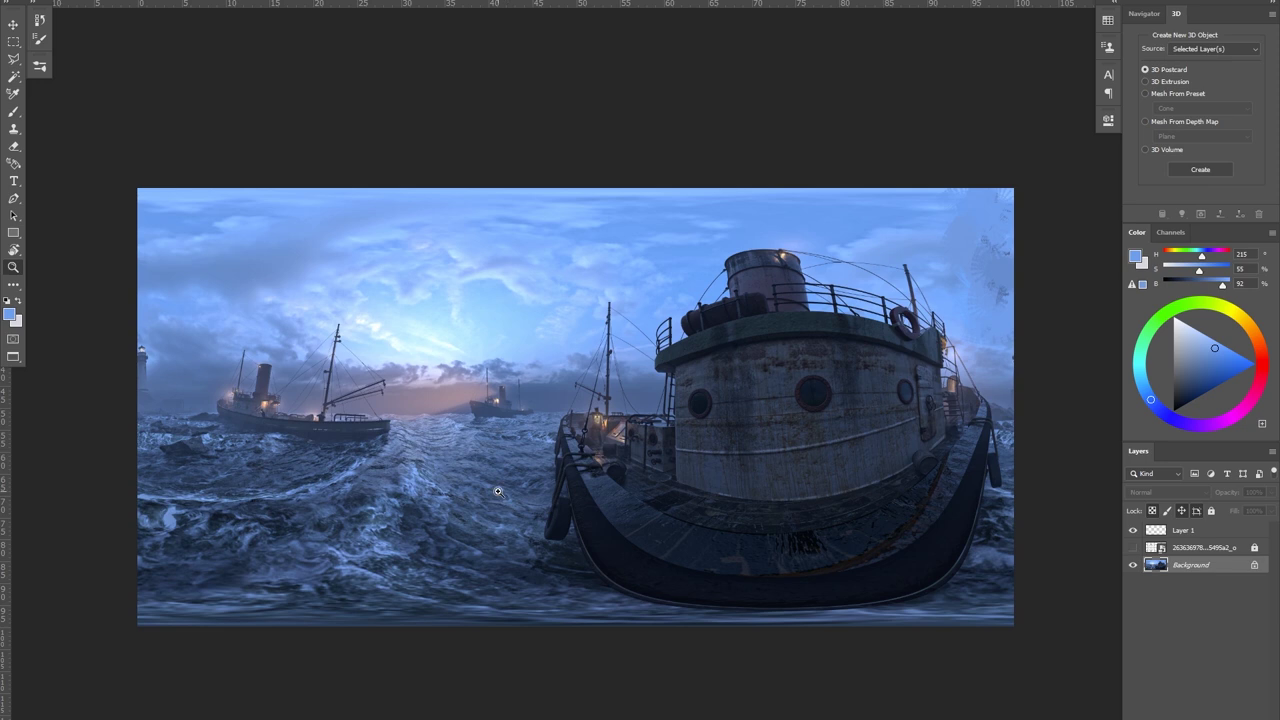
# Create a spherical panorama layer from the Background layer and rotate the view to the lighthouse.
pyautogui.moveTo(493, 344)
pyautogui.mouseDown()
pyautogui.moveTo(525, 342)
pyautogui.moveTo(489, 347)
pyautogui.mouseUp()
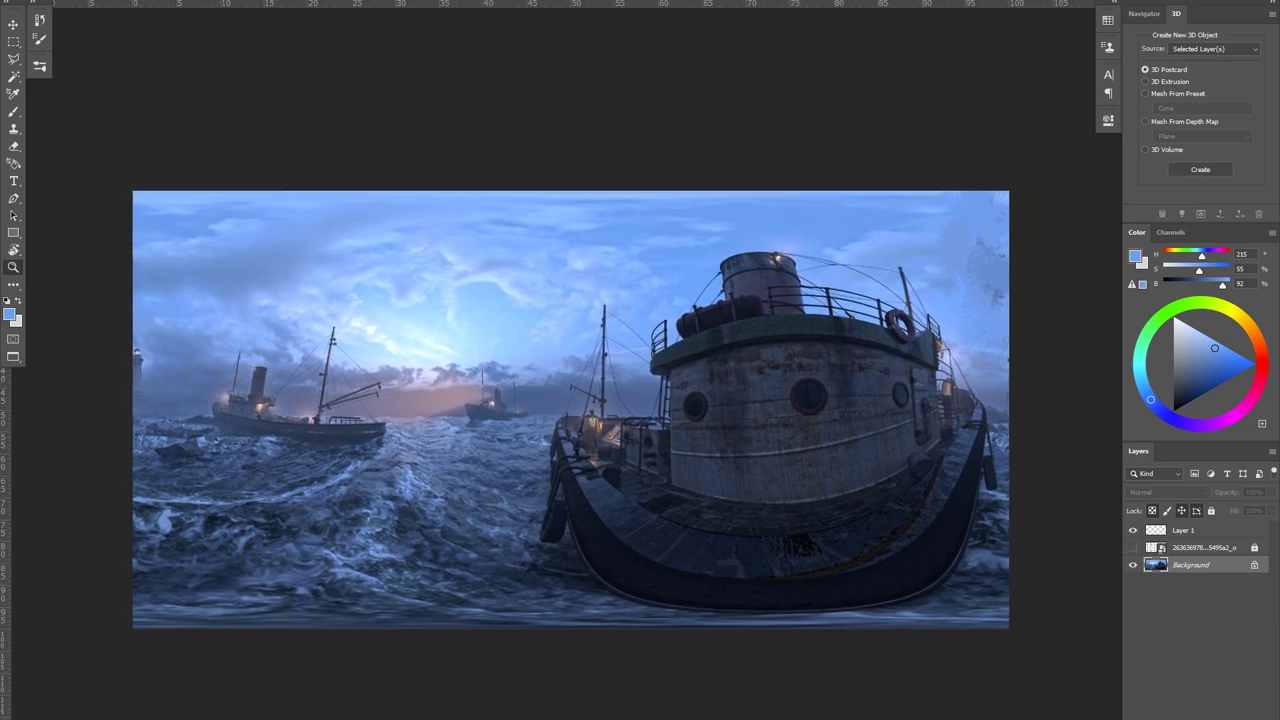
pyautogui.click(205, 0)
pyautogui.moveTo(211, 21)
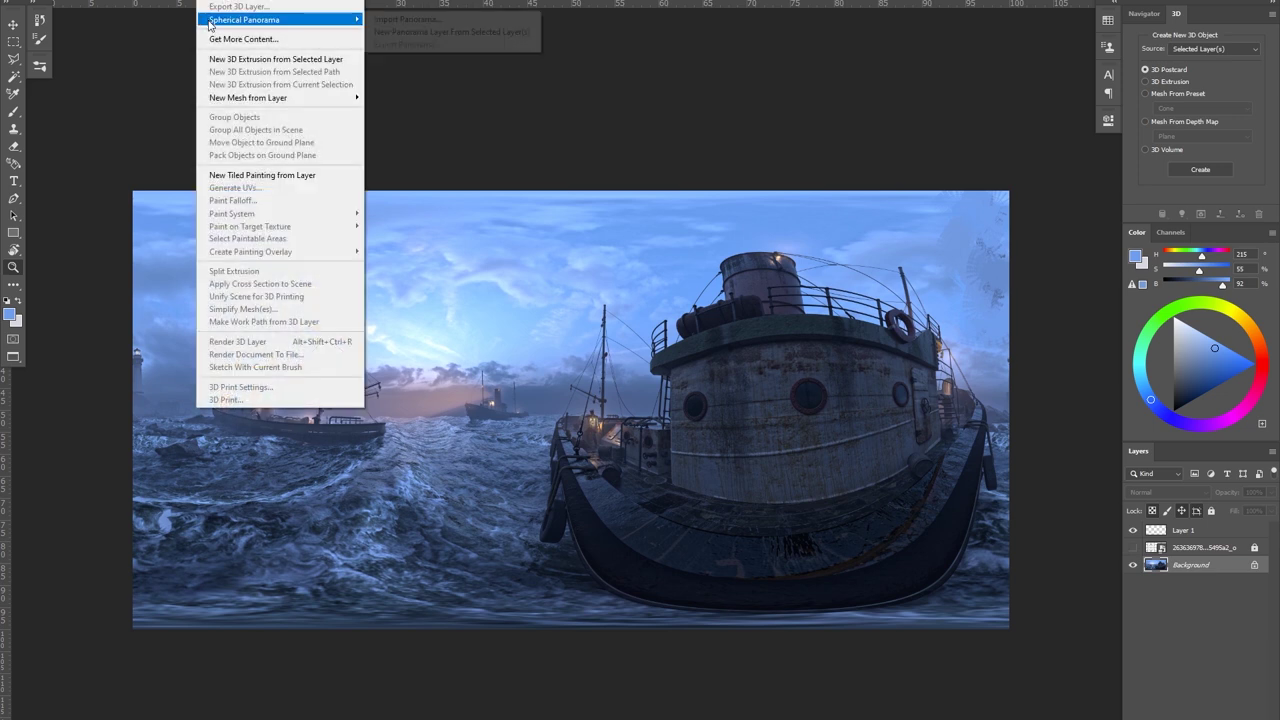
pyautogui.click(412, 33)
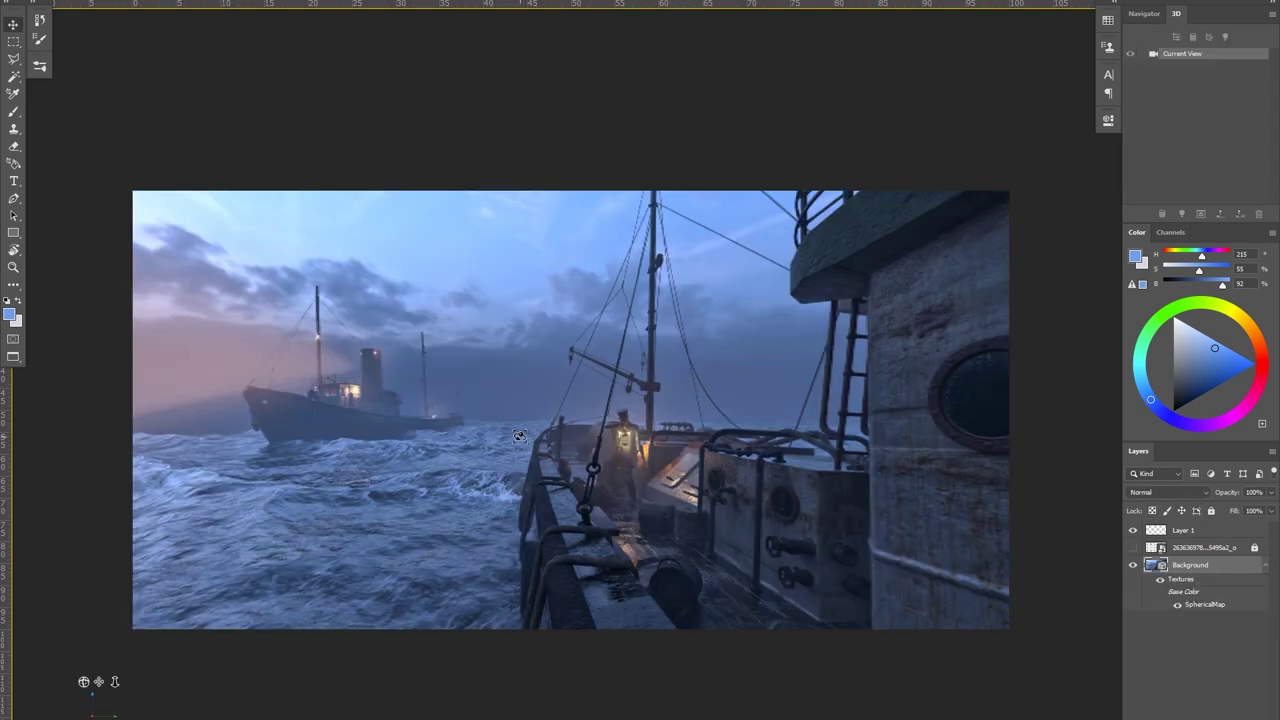
pyautogui.moveTo(519, 436); pyautogui.dragTo(961, 229)
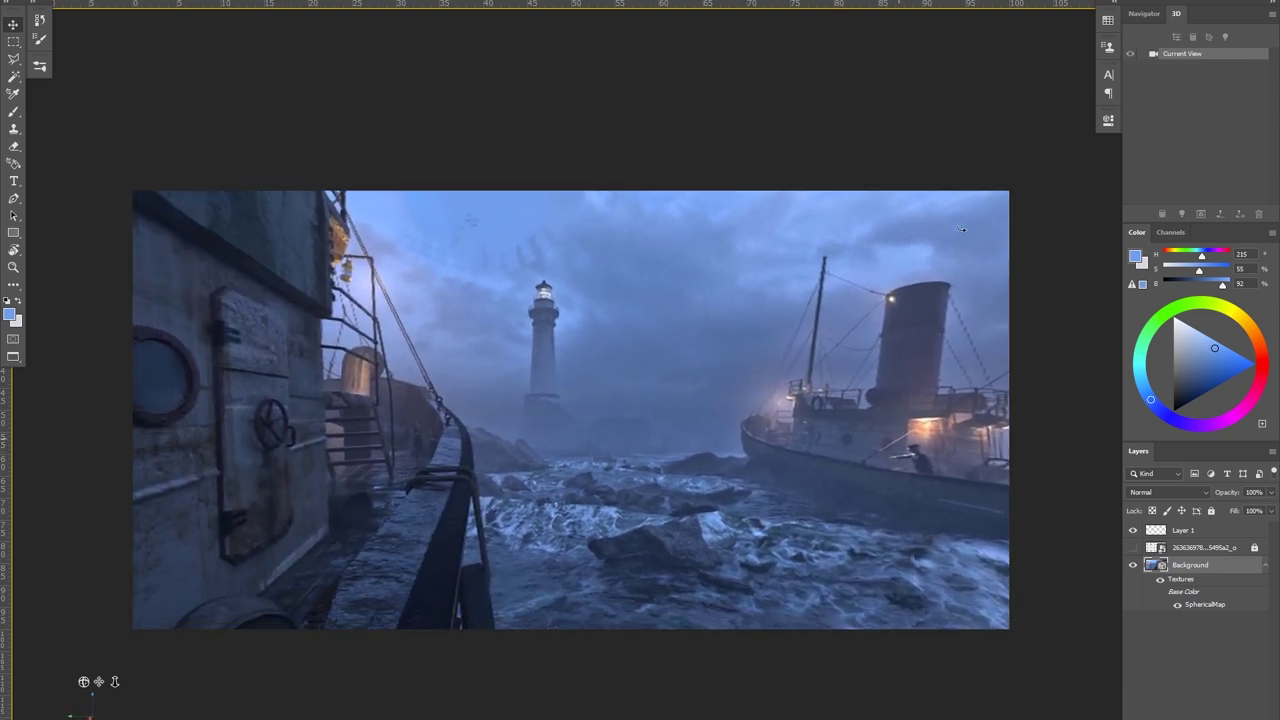
# Widen the field of view of the panorama's 3D camera with a shorter lens.
pyautogui.doubleClick(1158, 56)
pyautogui.moveTo(894, 192)
pyautogui.mouseDown()
pyautogui.moveTo(895, 210)
pyautogui.moveTo(880, 212)
pyautogui.mouseUp()
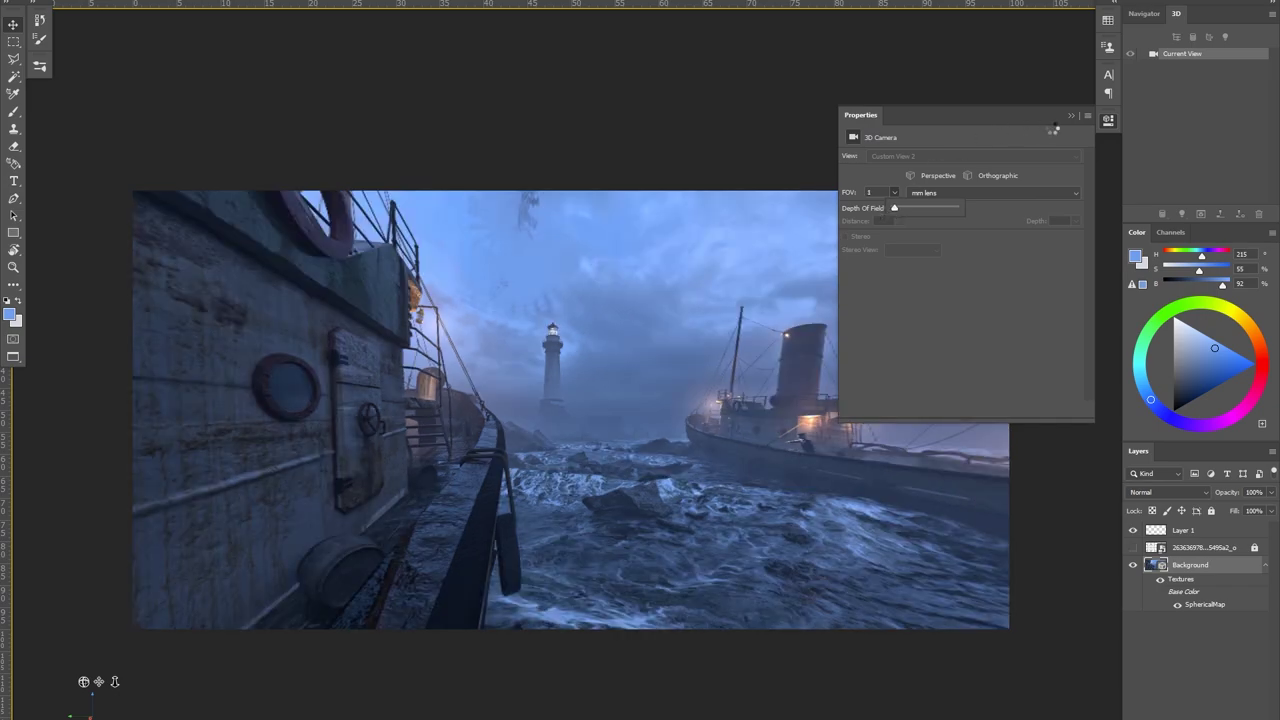
pyautogui.click(1071, 117)
# Rotate the spherical view around the neighbouring ship and zoom in on its deck and funnel.
pyautogui.moveTo(568, 391); pyautogui.dragTo(20, 460)
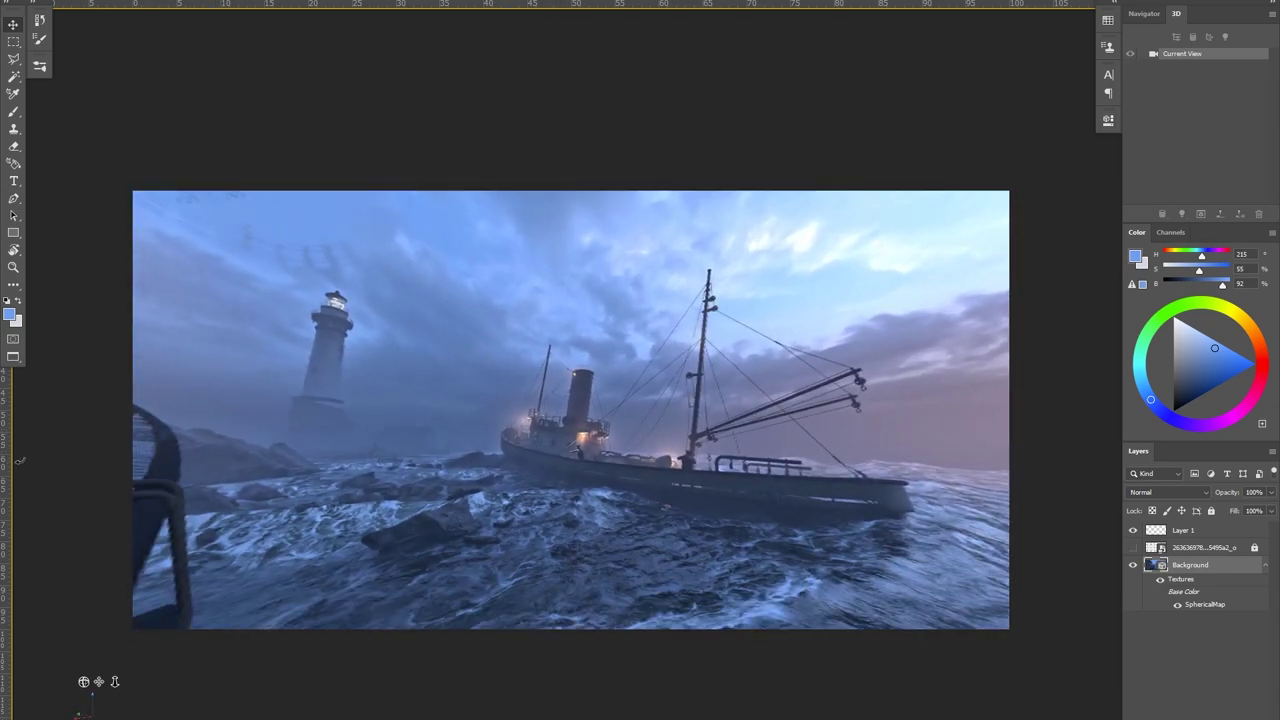
pyautogui.moveTo(454, 468); pyautogui.dragTo(634, 443)
pyautogui.press('z')
pyautogui.moveTo(771, 297); pyautogui.dragTo(654, 430)
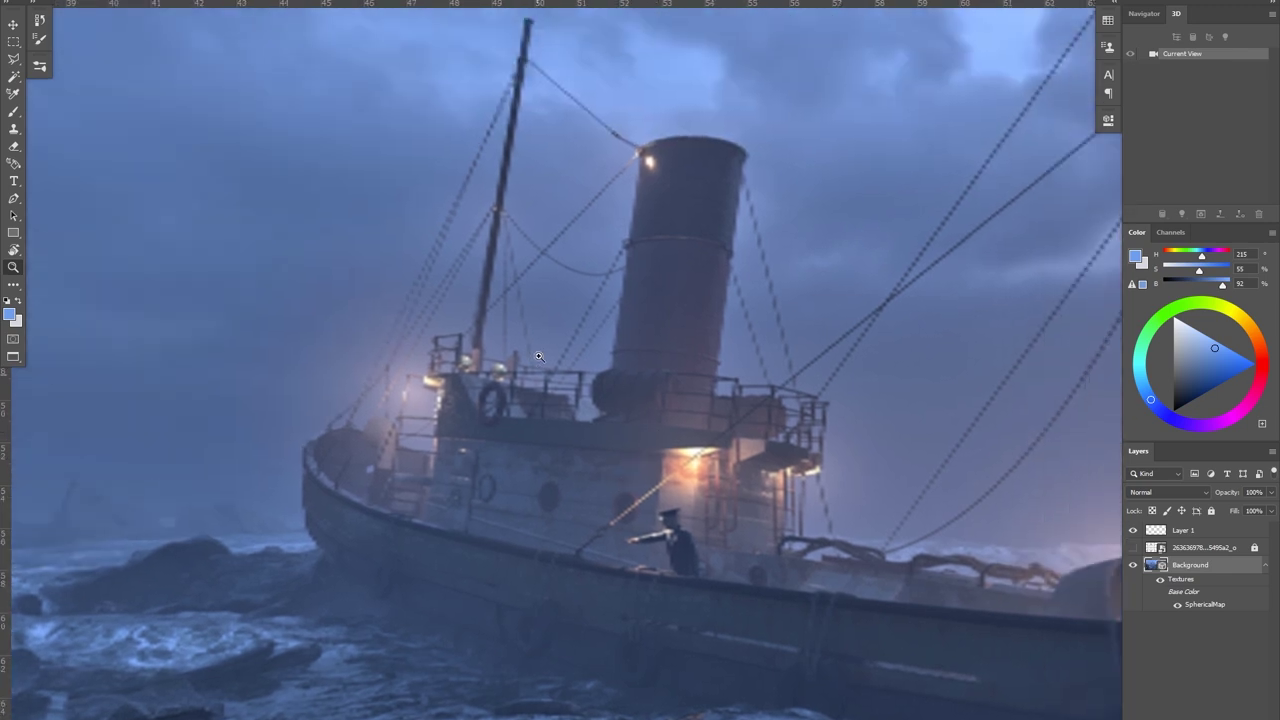
pyautogui.moveTo(486, 411); pyautogui.dragTo(444, 428)
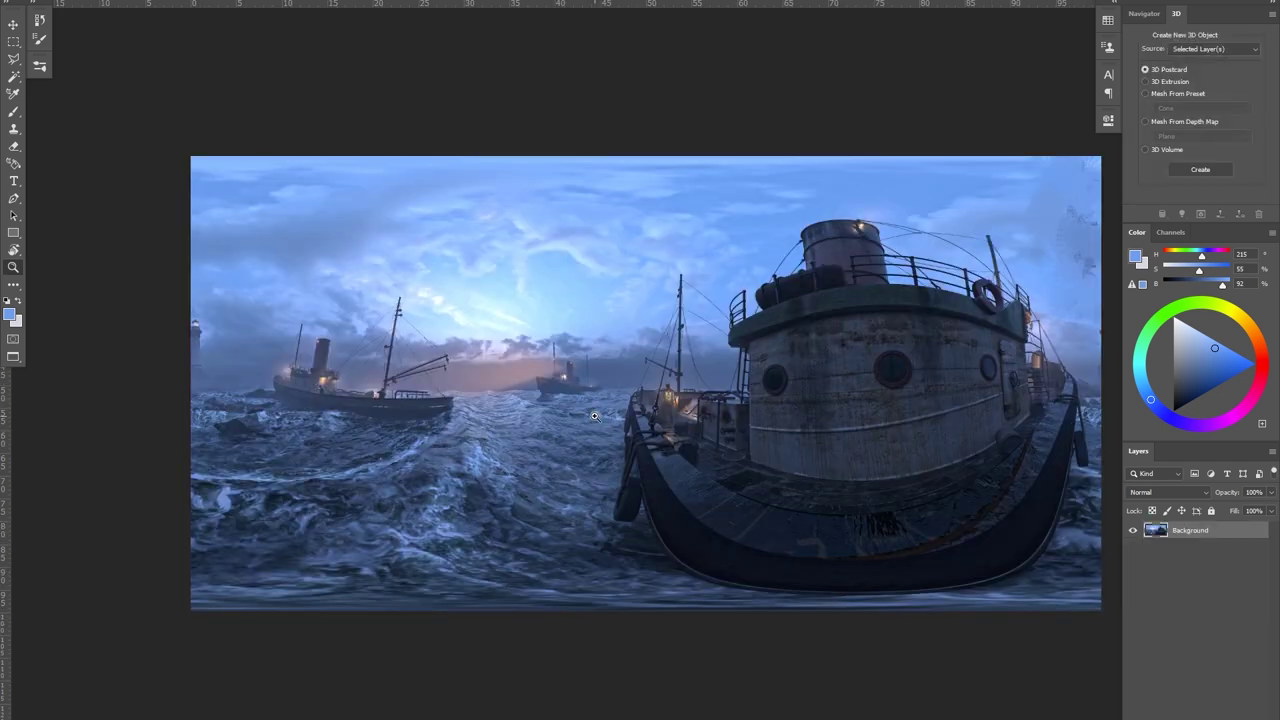
# Inspect the flat SphericalMap texture and return to the spherical view of the lighthouse.
pyautogui.moveTo(596, 414); pyautogui.dragTo(632, 414)
pyautogui.moveTo(180, 376); pyautogui.dragTo(624, 413)
pyautogui.moveTo(467, 405)
pyautogui.mouseDown()
pyautogui.moveTo(553, 411)
pyautogui.moveTo(441, 414)
pyautogui.moveTo(458, 410)
pyautogui.mouseUp()
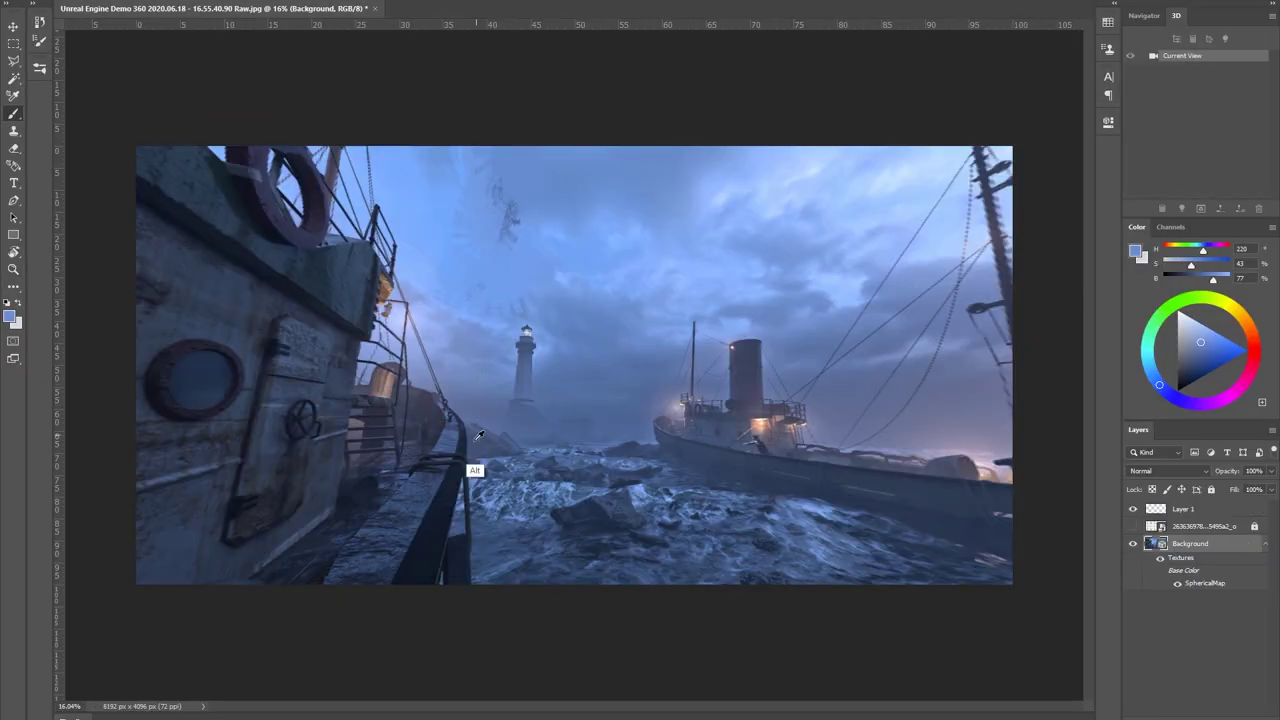
# Paint dark test strokes in the sky around the lighthouse in the spherical view and undo them.
pyautogui.moveTo(480, 366); pyautogui.dragTo(480, 270)
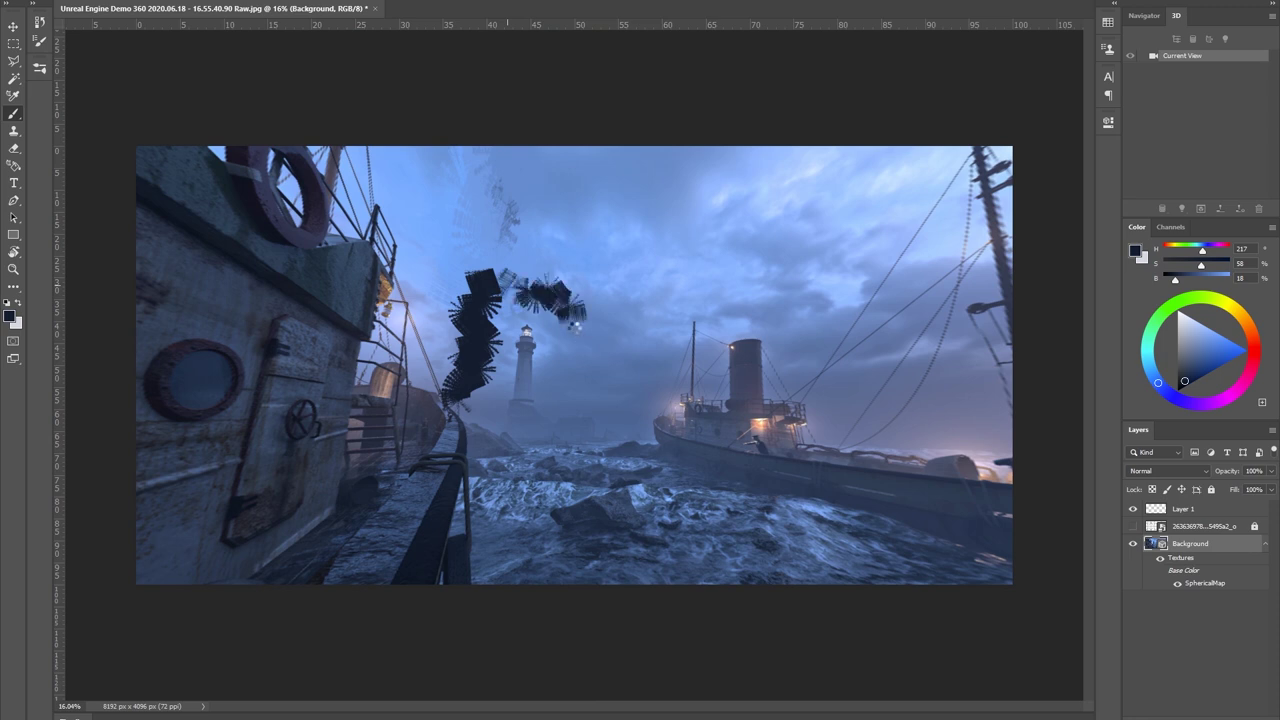
pyautogui.hotkey('ctrl', 'z')
pyautogui.hotkey('ctrl', 'z')
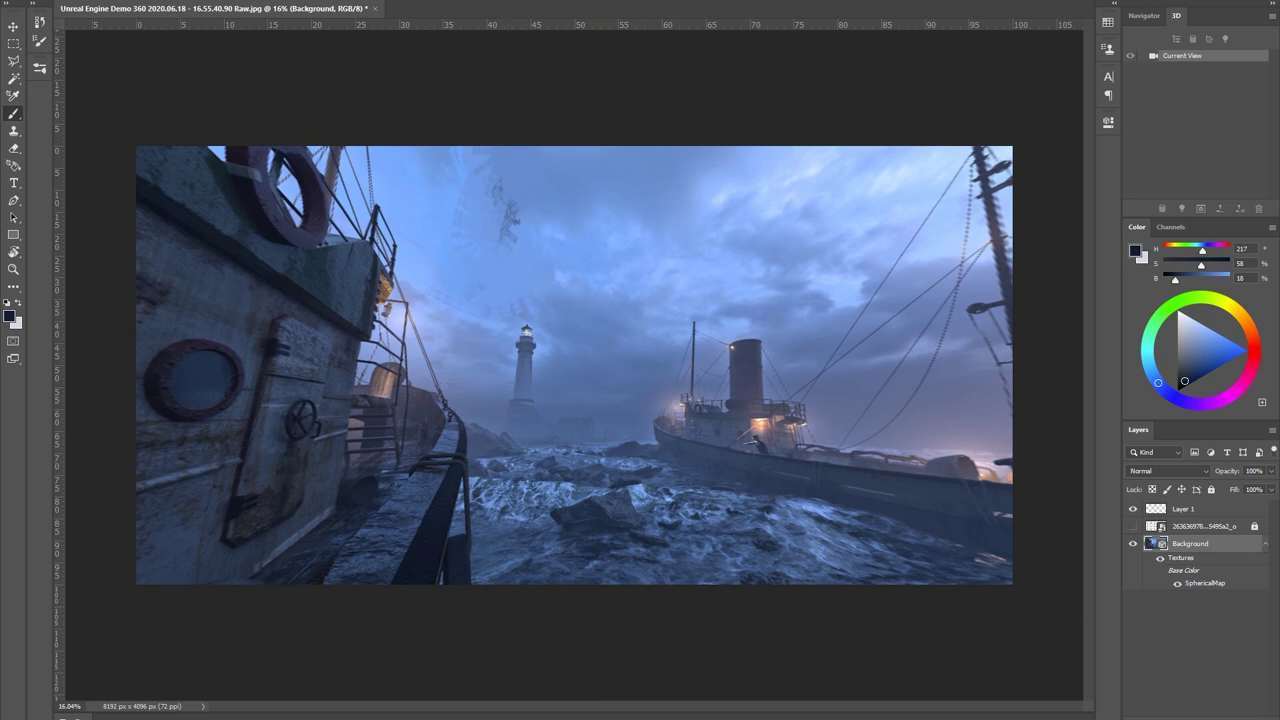
# Paint a dark column of strokes on a new layer beside the lighthouse, and rotate the spherical view beneath it.
pyautogui.hotkey('ctrl', 'shift', 'alt', 'n')
pyautogui.keyDown('alt'); pyautogui.click(480, 435); pyautogui.keyUp('alt')
pyautogui.moveTo(468, 430)
pyautogui.mouseDown()
pyautogui.moveTo(450, 356)
pyautogui.moveTo(476, 250)
pyautogui.mouseUp()
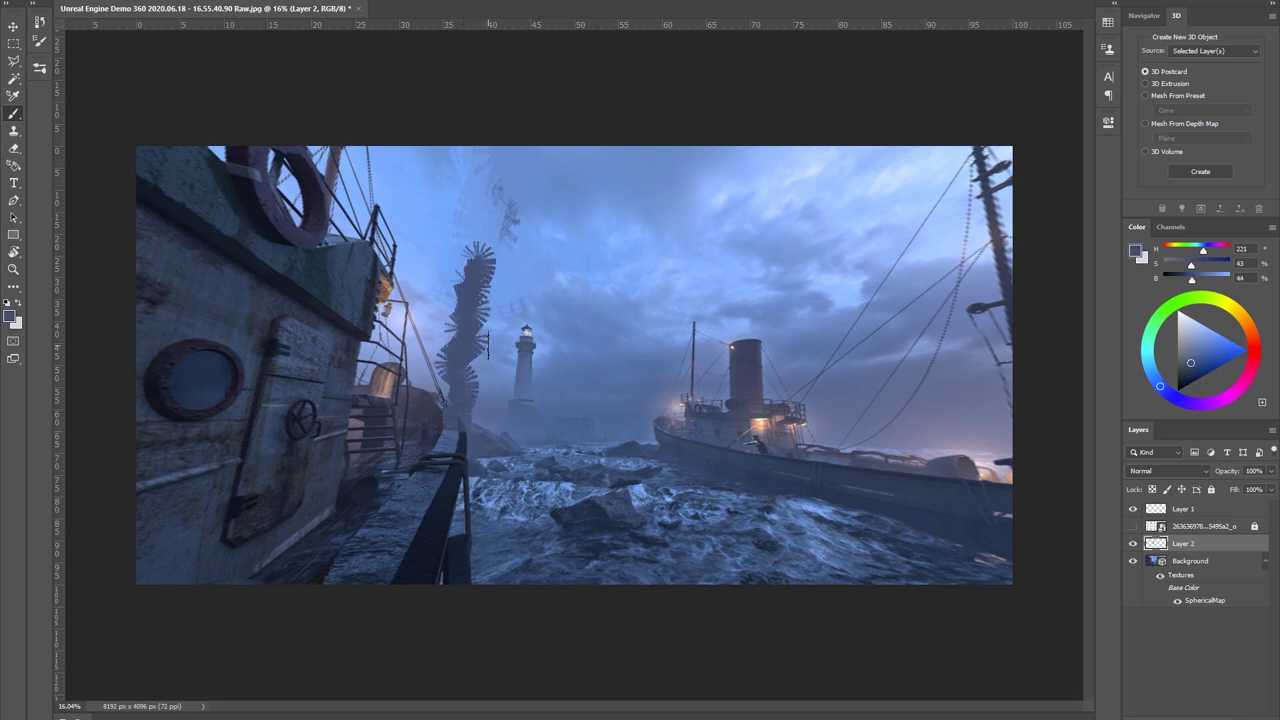
pyautogui.press('v')
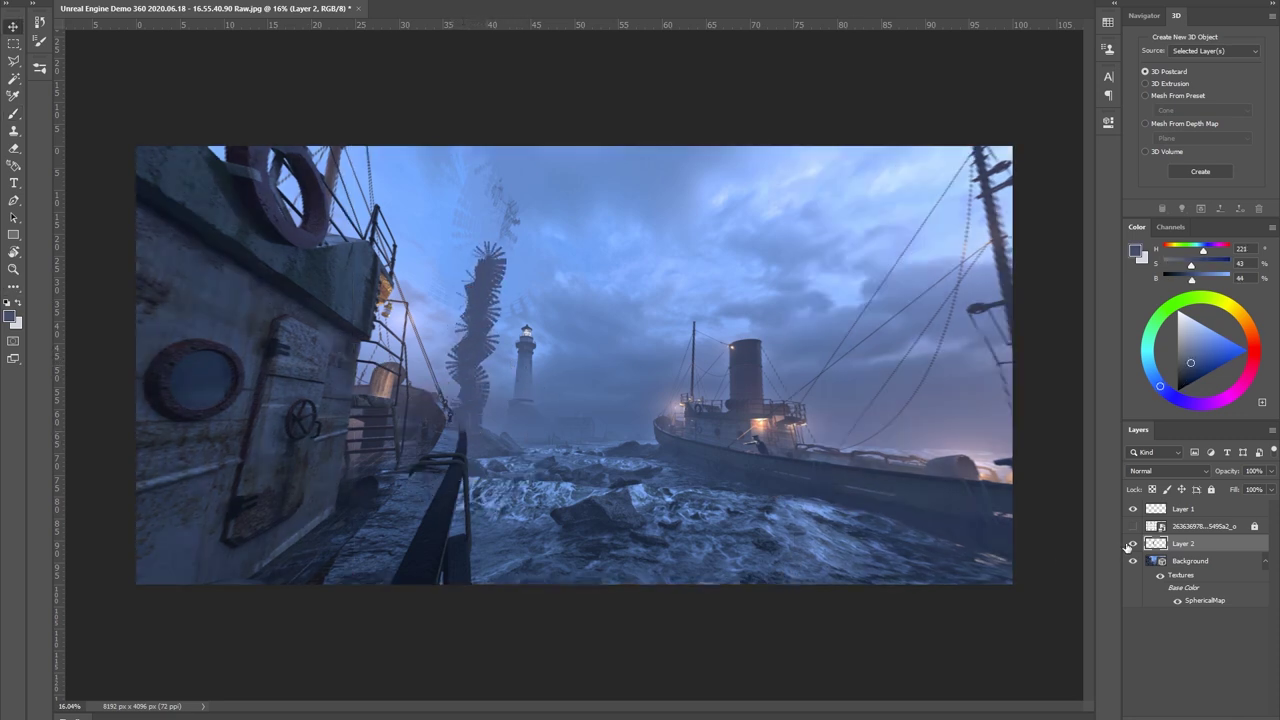
pyautogui.click(1187, 567)
pyautogui.moveTo(522, 474); pyautogui.dragTo(594, 466)
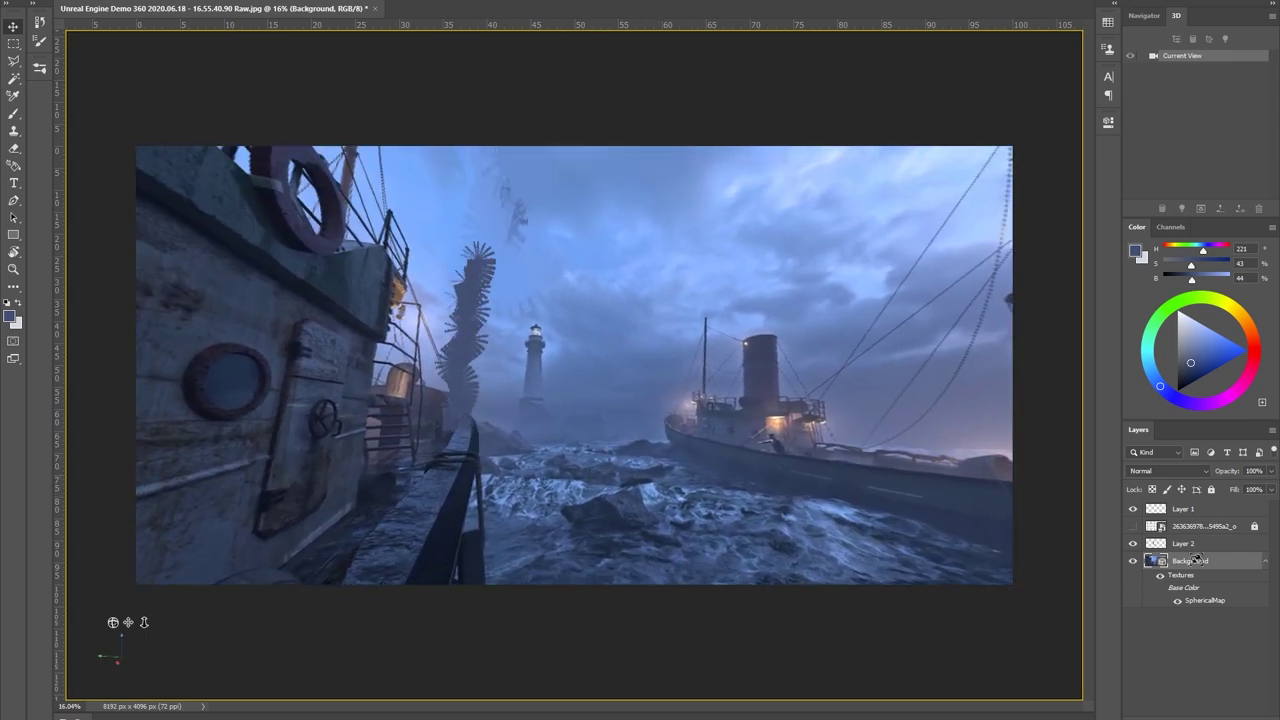
# Merge the painted layer into the 3D Background layer and inspect the strokes in its flat spherical texture.
pyautogui.click(1190, 547)
pyautogui.rightClick(1190, 547)
pyautogui.click(1130, 378)
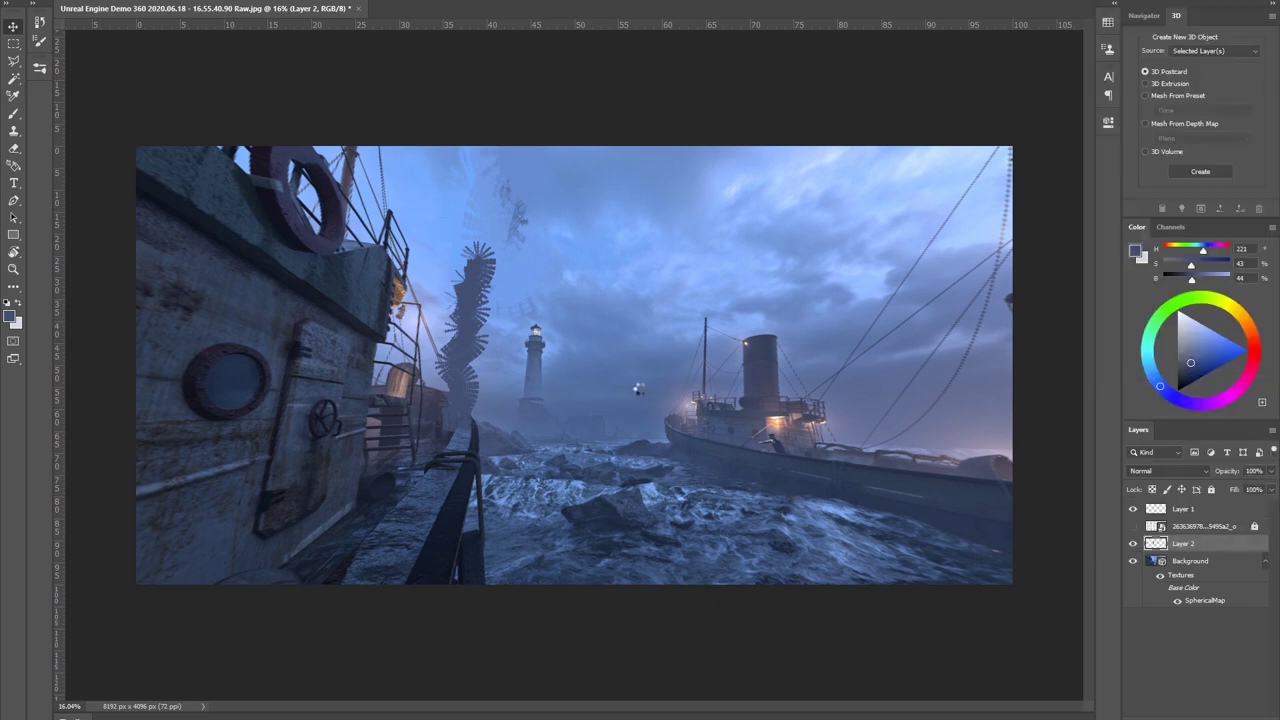
pyautogui.moveTo(523, 450)
pyautogui.mouseDown()
pyautogui.moveTo(580, 464)
pyautogui.moveTo(500, 442)
pyautogui.moveTo(443, 484)
pyautogui.moveTo(519, 460)
pyautogui.mouseUp()
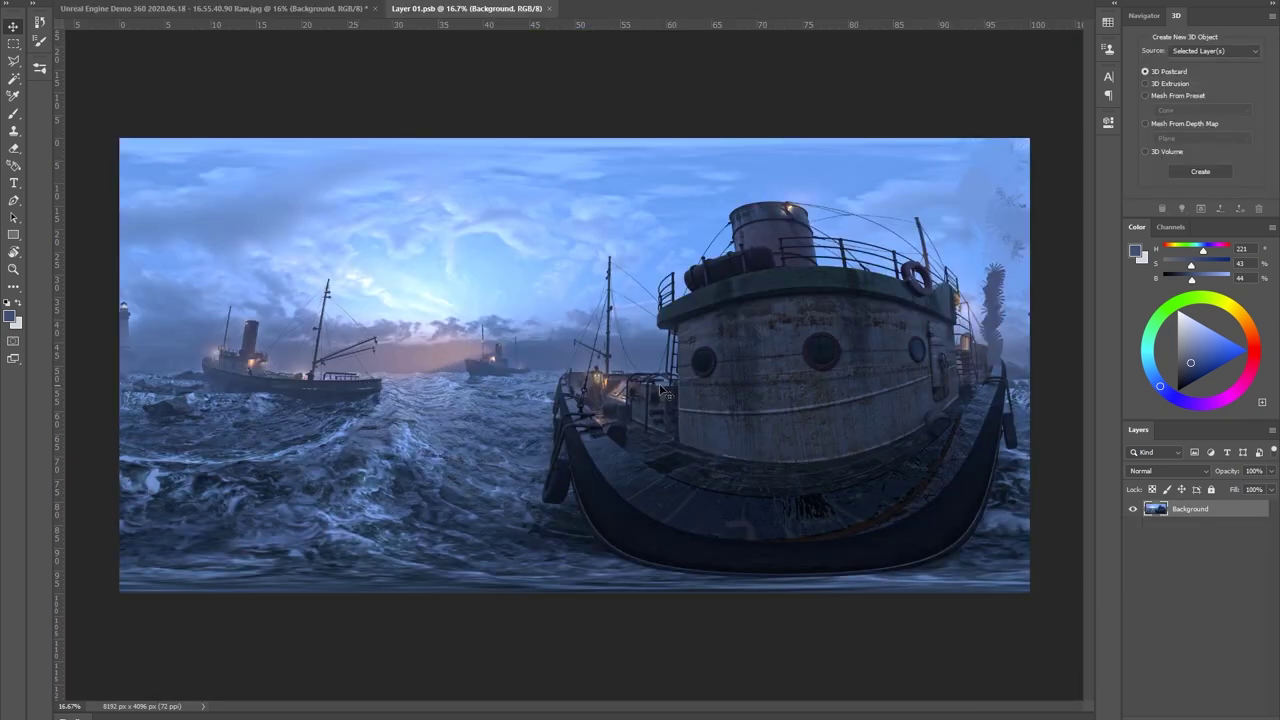
pyautogui.moveTo(975, 331); pyautogui.dragTo(565, 405)
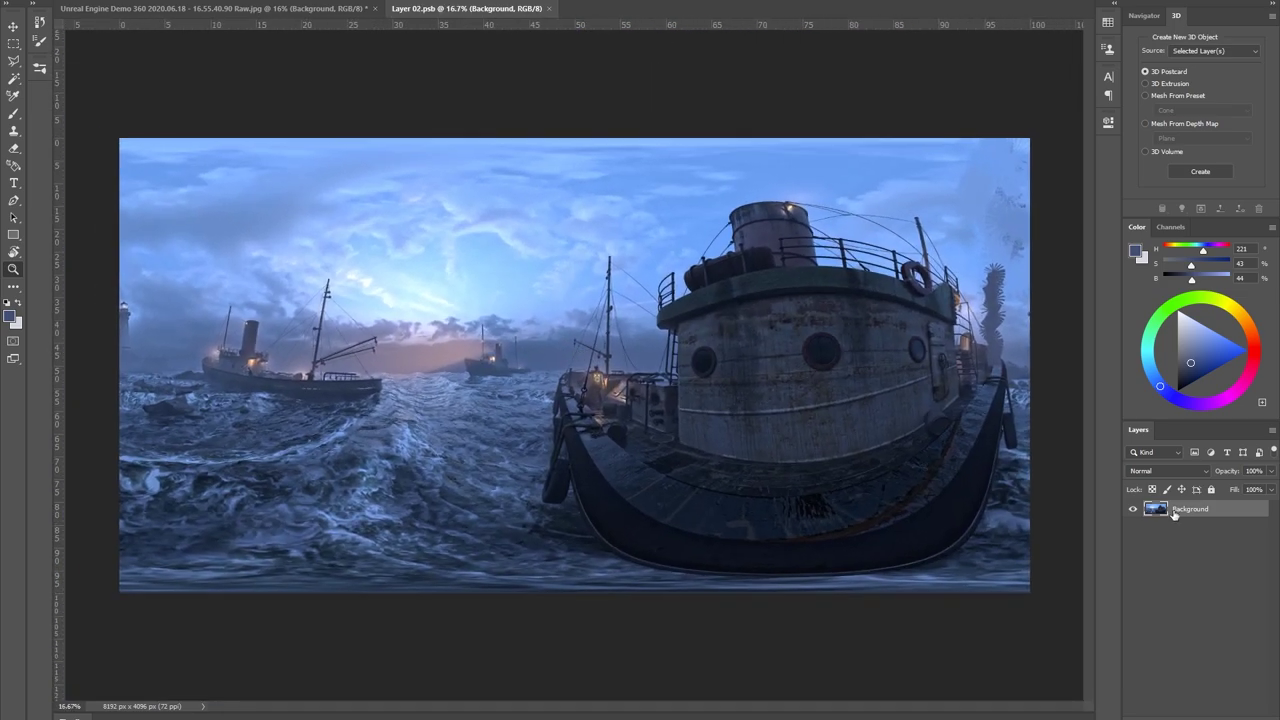
# Duplicate the texture's Background layer into the document Unreal Engine Demo 360 2020.06.18 - 16.55.40.90 Raw.jpg and switch to that document.
pyautogui.rightClick(1188, 512)
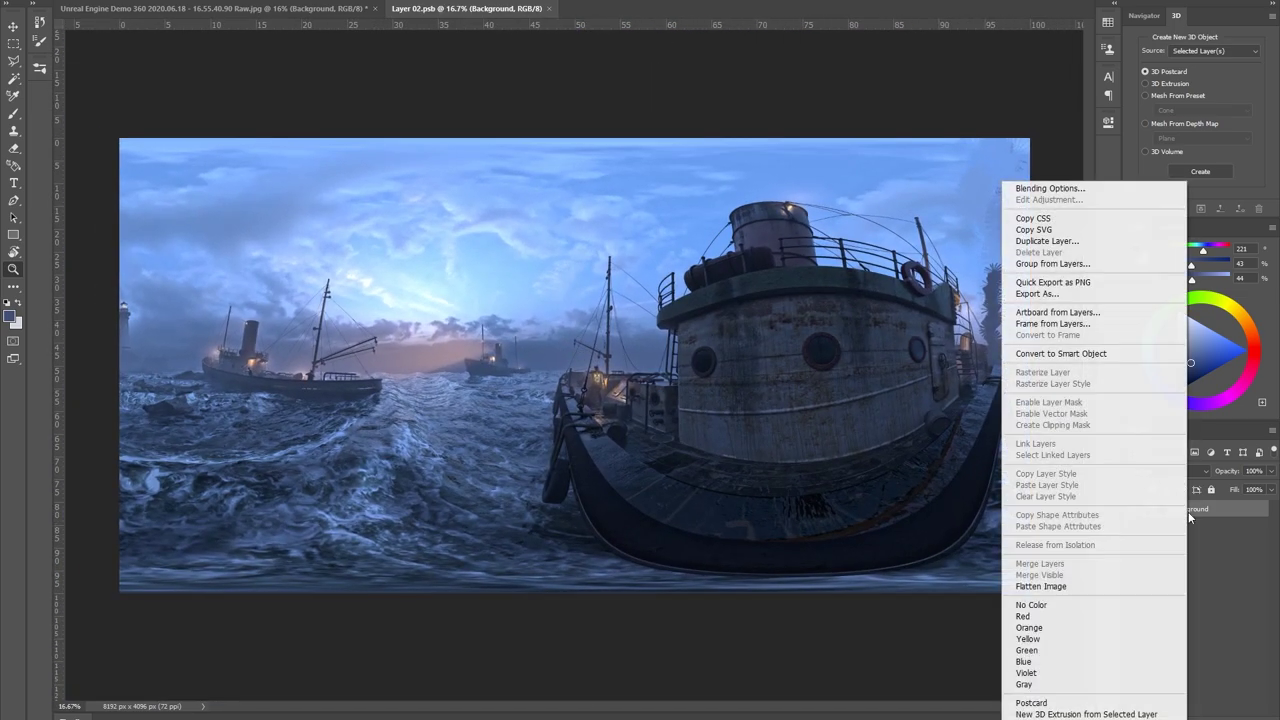
pyautogui.click(1035, 243)
pyautogui.click(663, 240)
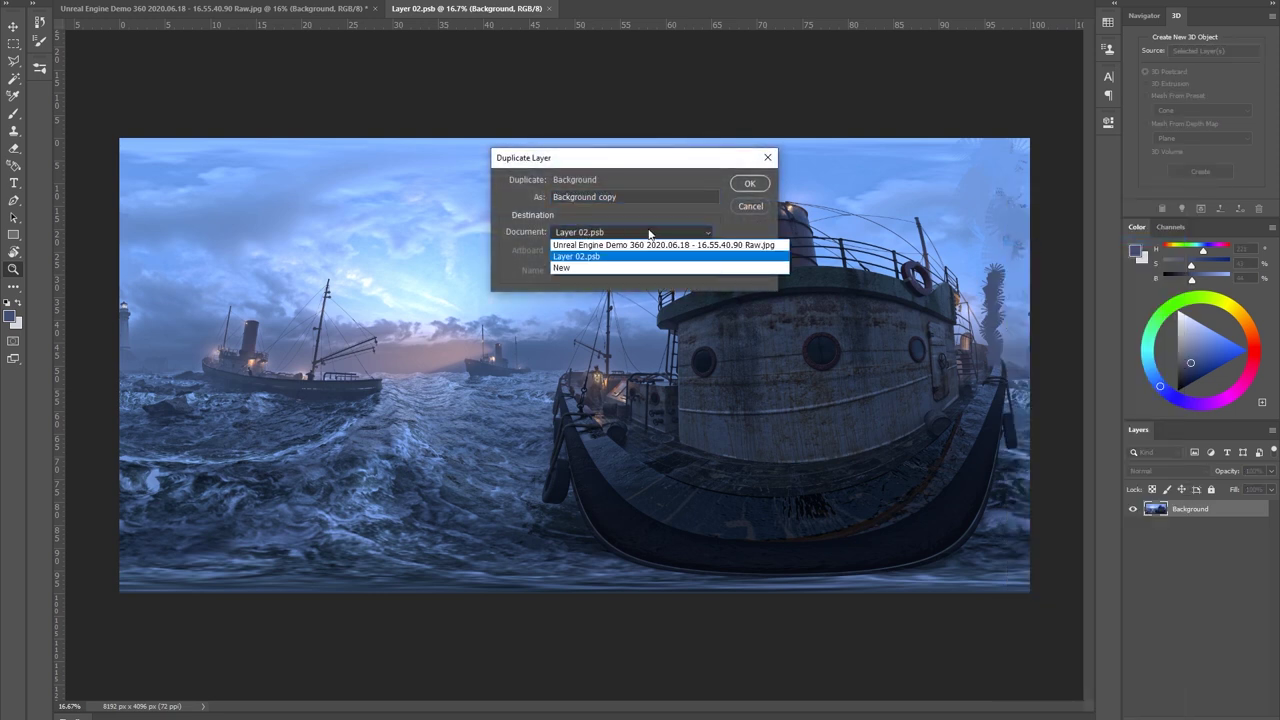
pyautogui.click(660, 246)
pyautogui.click(745, 184)
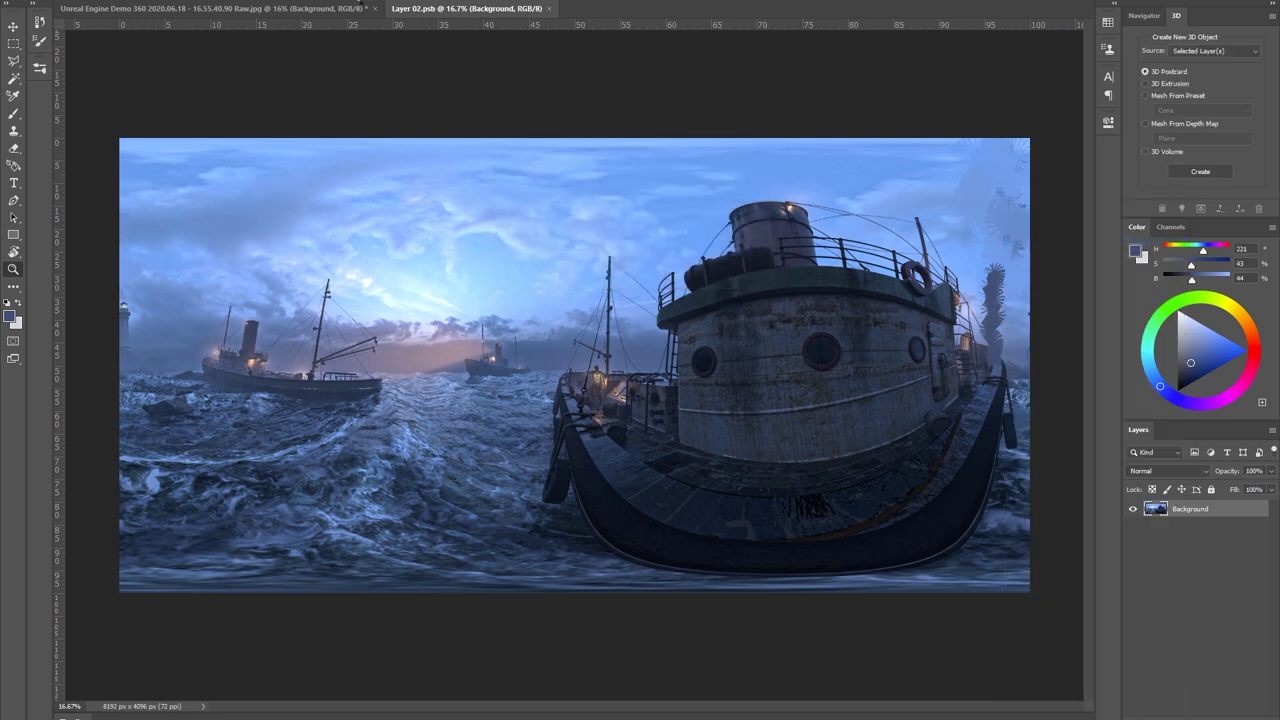
pyautogui.click(335, 9)
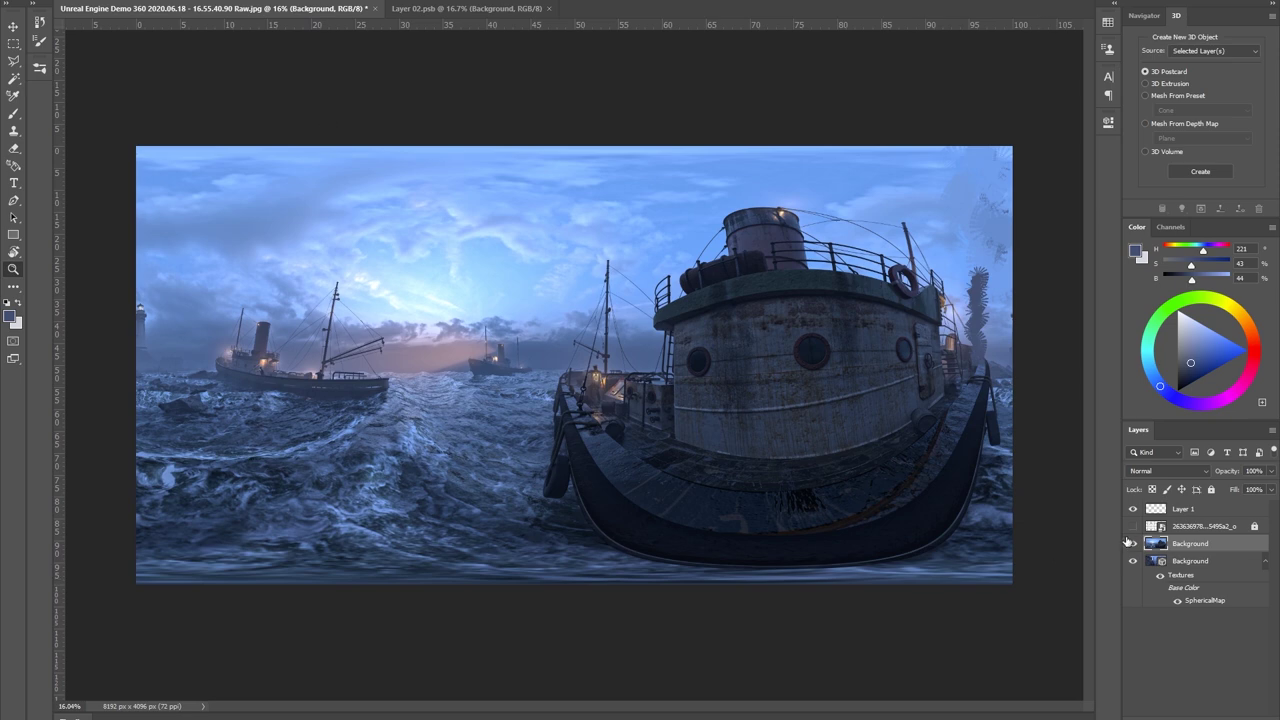
# Compare the flat Background copy with the rotated spherical view by hiding and showing the copy.
pyautogui.click(1135, 546)
pyautogui.moveTo(745, 440)
pyautogui.mouseDown()
pyautogui.moveTo(694, 437)
pyautogui.moveTo(733, 438)
pyautogui.mouseUp()
pyautogui.press('v')
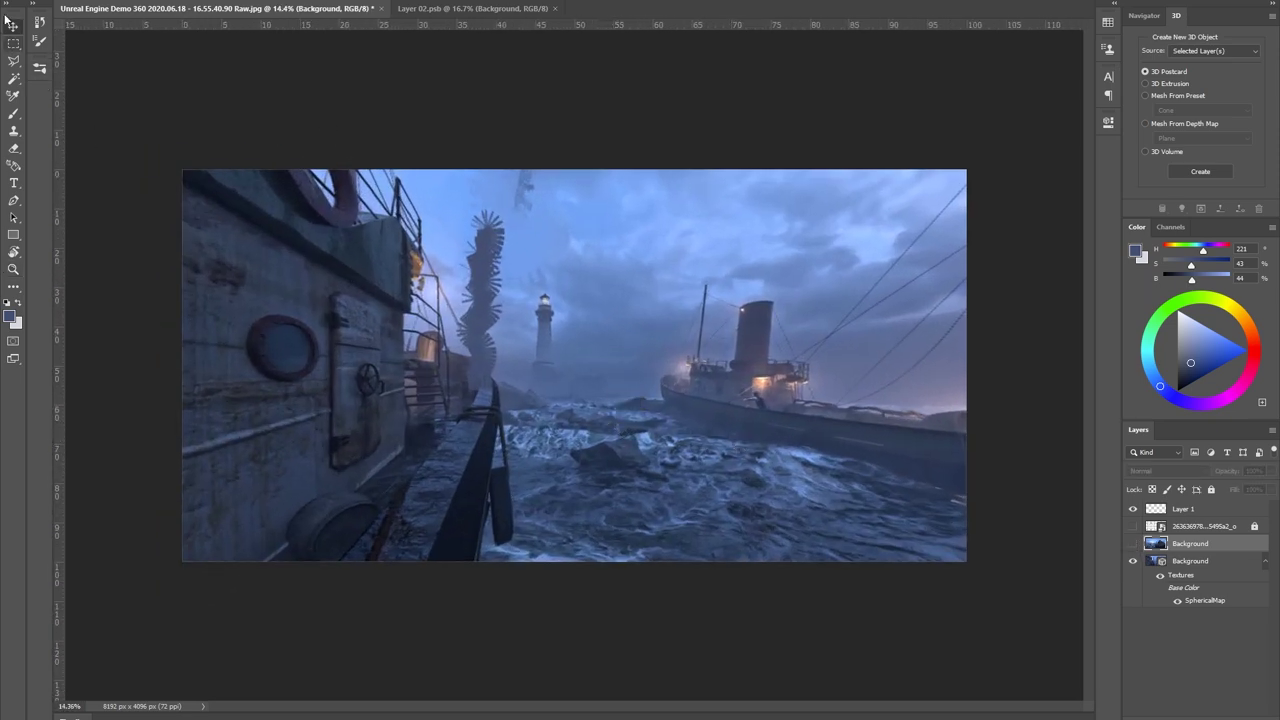
pyautogui.click(1192, 567)
pyautogui.moveTo(632, 466)
pyautogui.mouseDown()
pyautogui.moveTo(470, 468)
pyautogui.moveTo(545, 445)
pyautogui.moveTo(614, 468)
pyautogui.mouseUp()
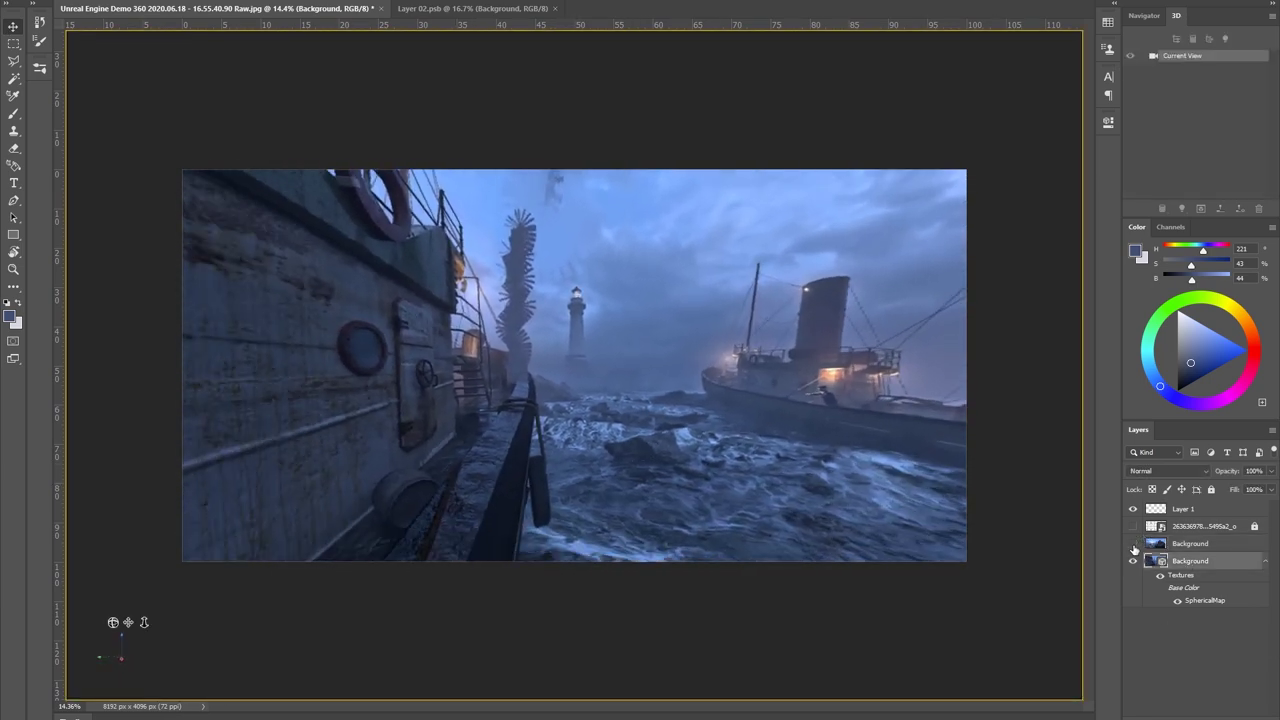
pyautogui.click(1134, 545)
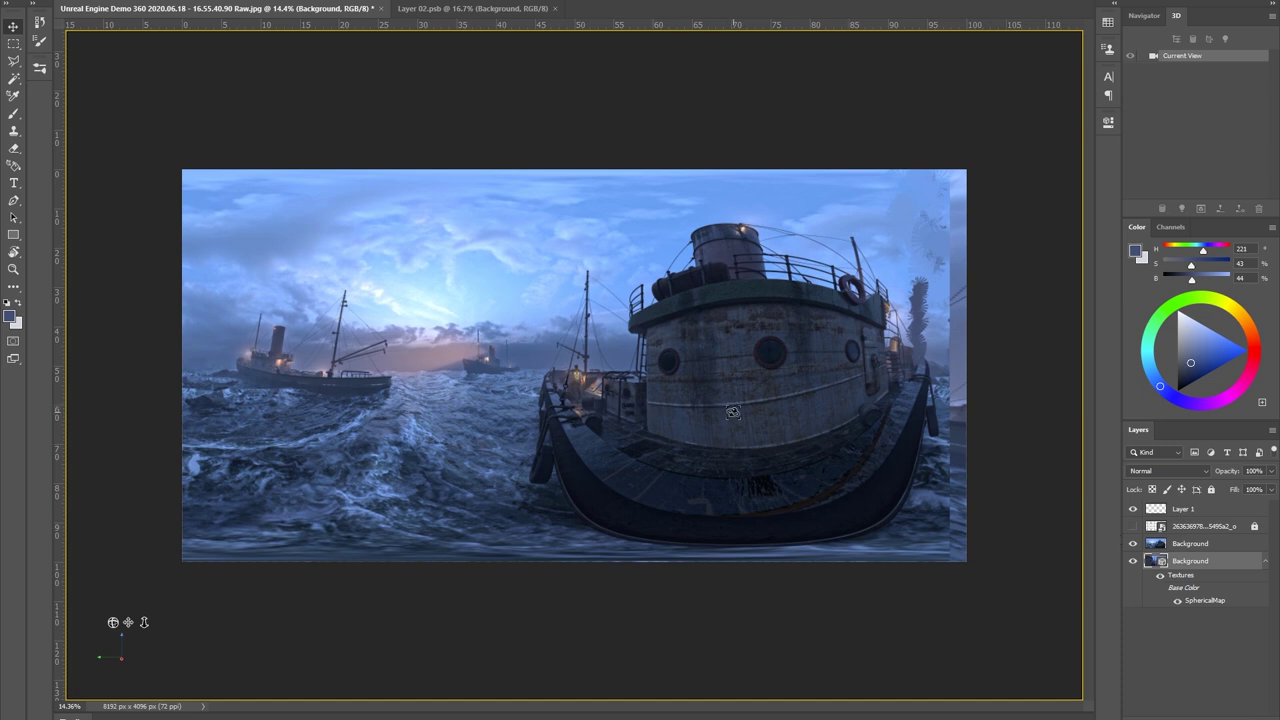
pyautogui.click(1190, 544)
pyautogui.moveTo(689, 432); pyautogui.dragTo(723, 423)
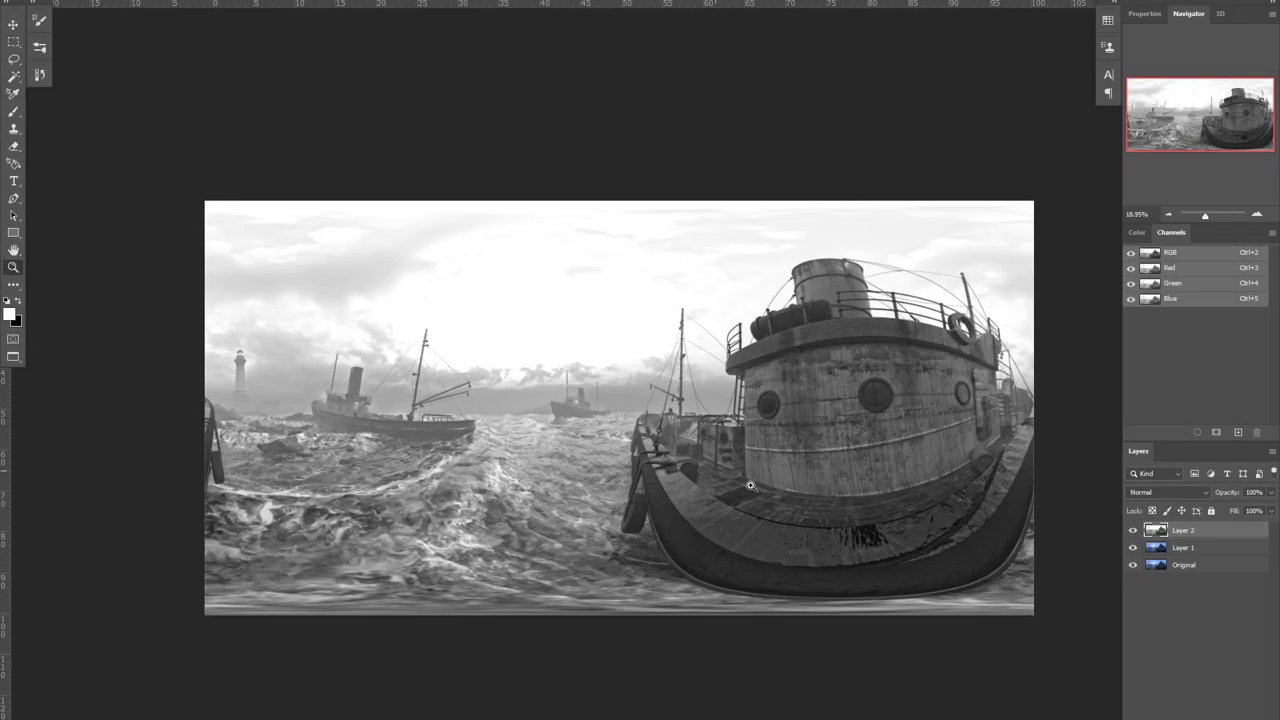
# Increase the contrast of the greyscale Layer 2 with Levels, using midtones 0.30 and white input 204.
pyautogui.hotkey('ctrl', '0')
pyautogui.hotkey('ctrl', 'z')
pyautogui.hotkey('ctrl', 'l')
pyautogui.moveTo(972, 581); pyautogui.dragTo(920, 585)
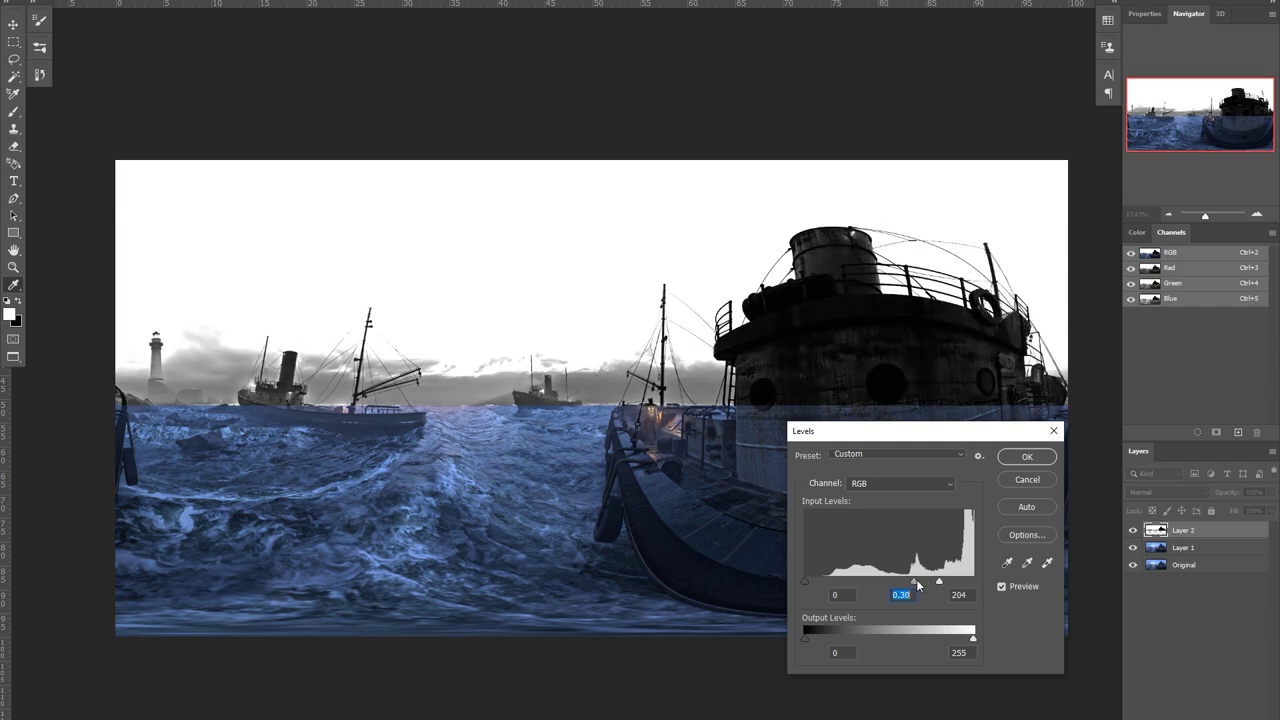
pyautogui.press('Return')
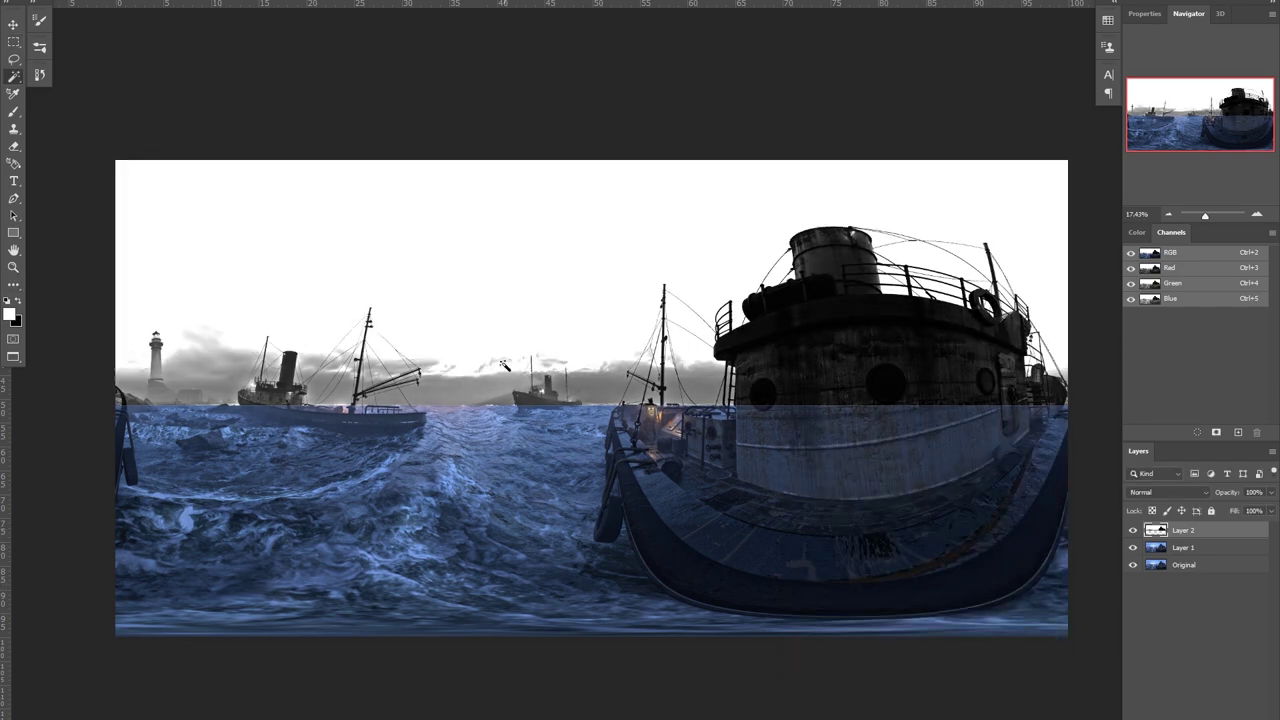
# Select the sky from the greyscale Layer 2 as a mask and paint dark clouds across the sky on Layer 3.
pyautogui.click(505, 365)
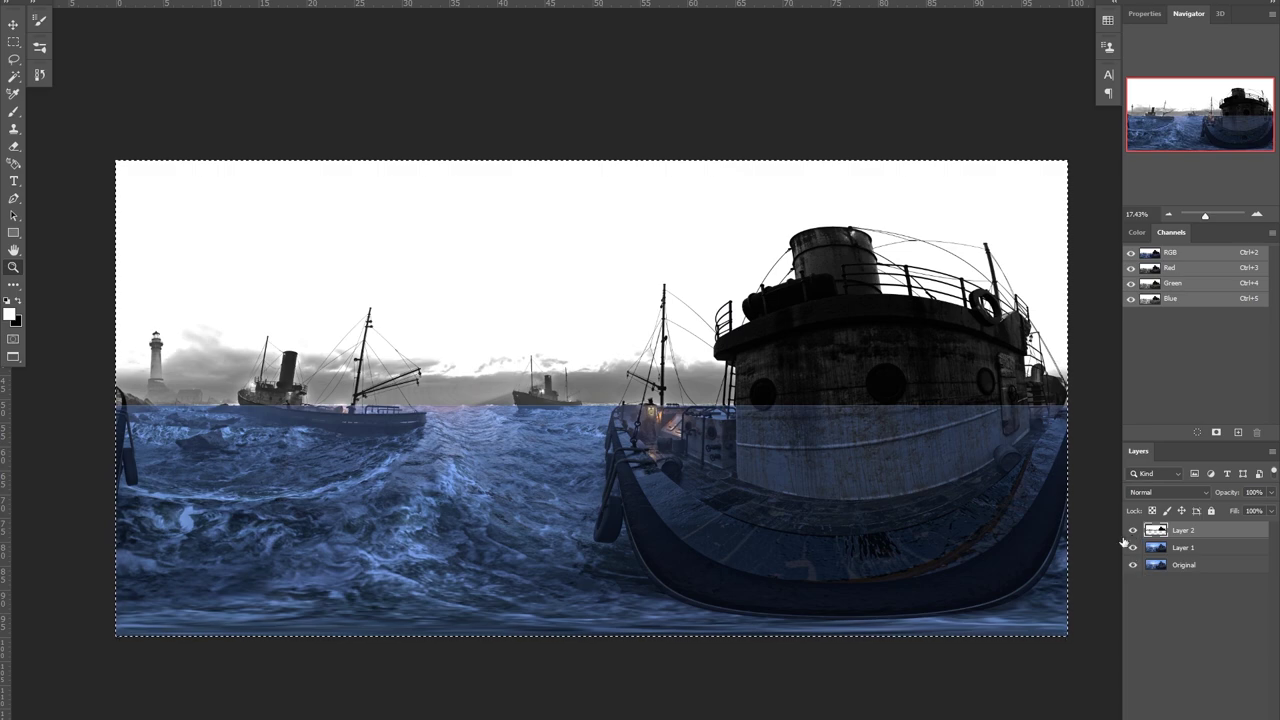
pyautogui.click(1133, 531)
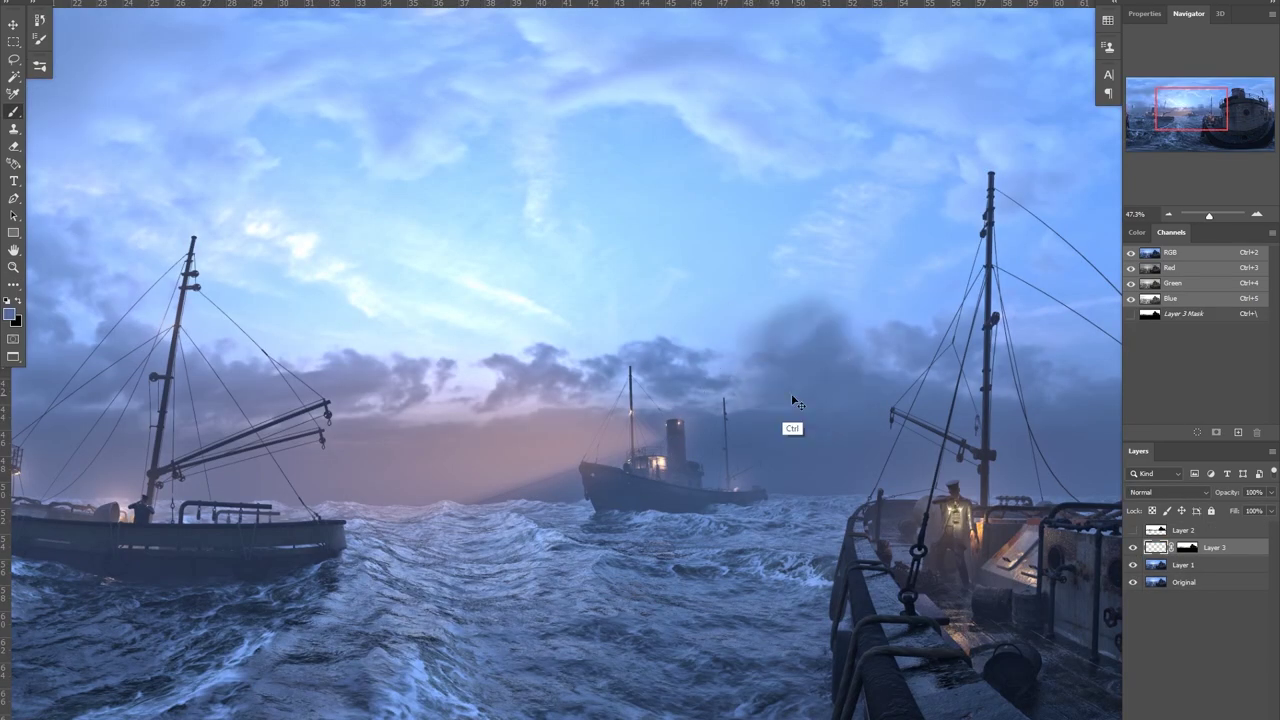
pyautogui.moveTo(791, 429)
pyautogui.mouseDown()
pyautogui.moveTo(771, 371)
pyautogui.moveTo(663, 349)
pyautogui.mouseUp()
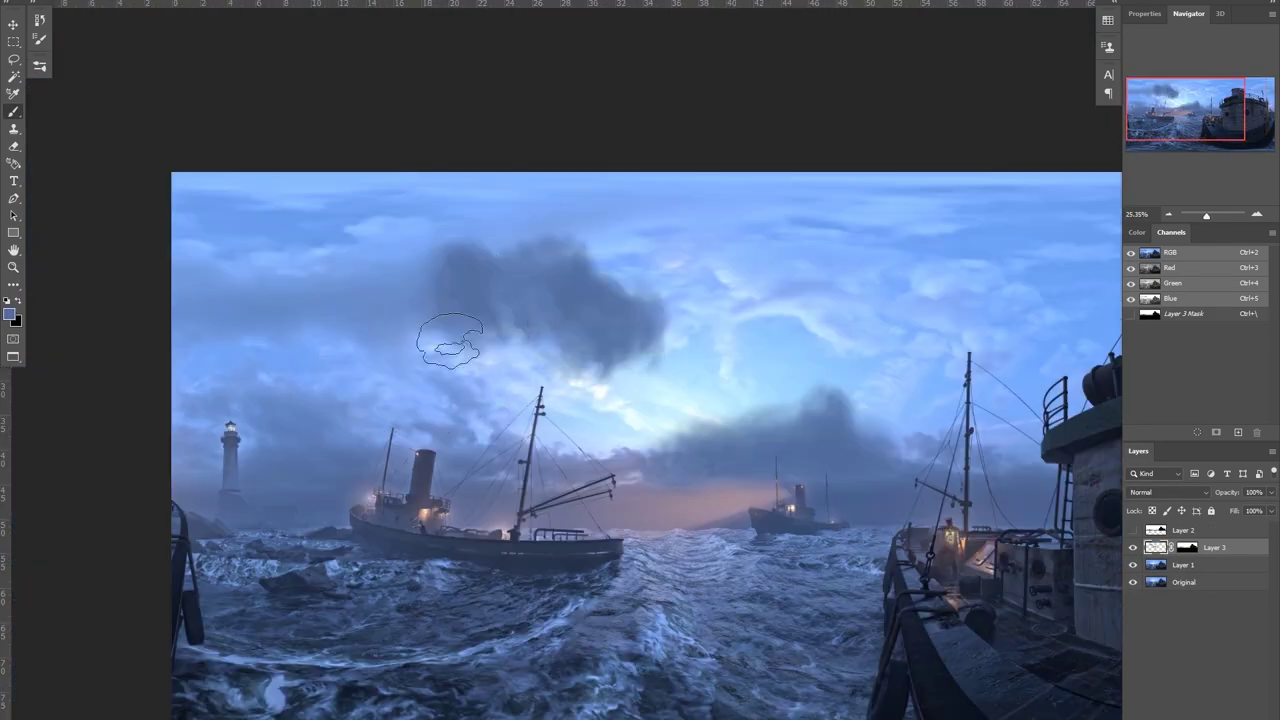
pyautogui.moveTo(443, 337); pyautogui.dragTo(500, 251)
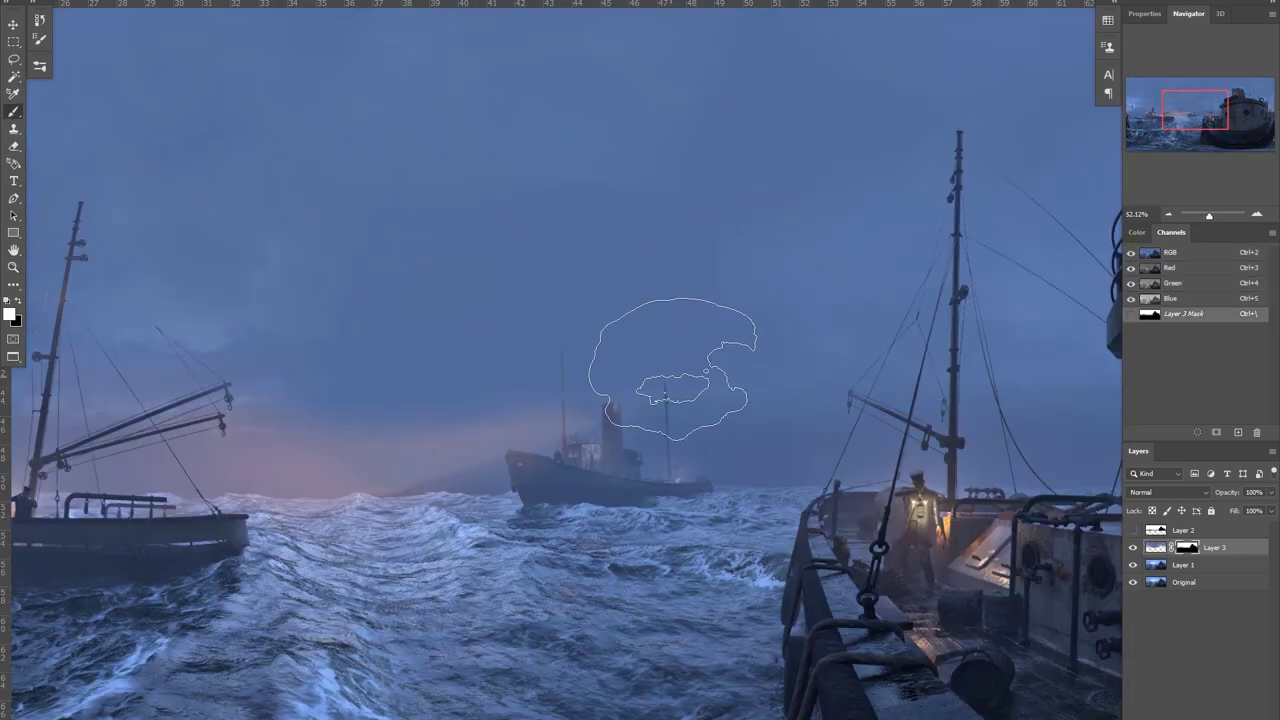
# Refine the Layer 3 mask around the distant ship and the glowing horizon with black brush strokes.
pyautogui.press('x')
pyautogui.moveTo(600, 443); pyautogui.dragTo(271, 457)
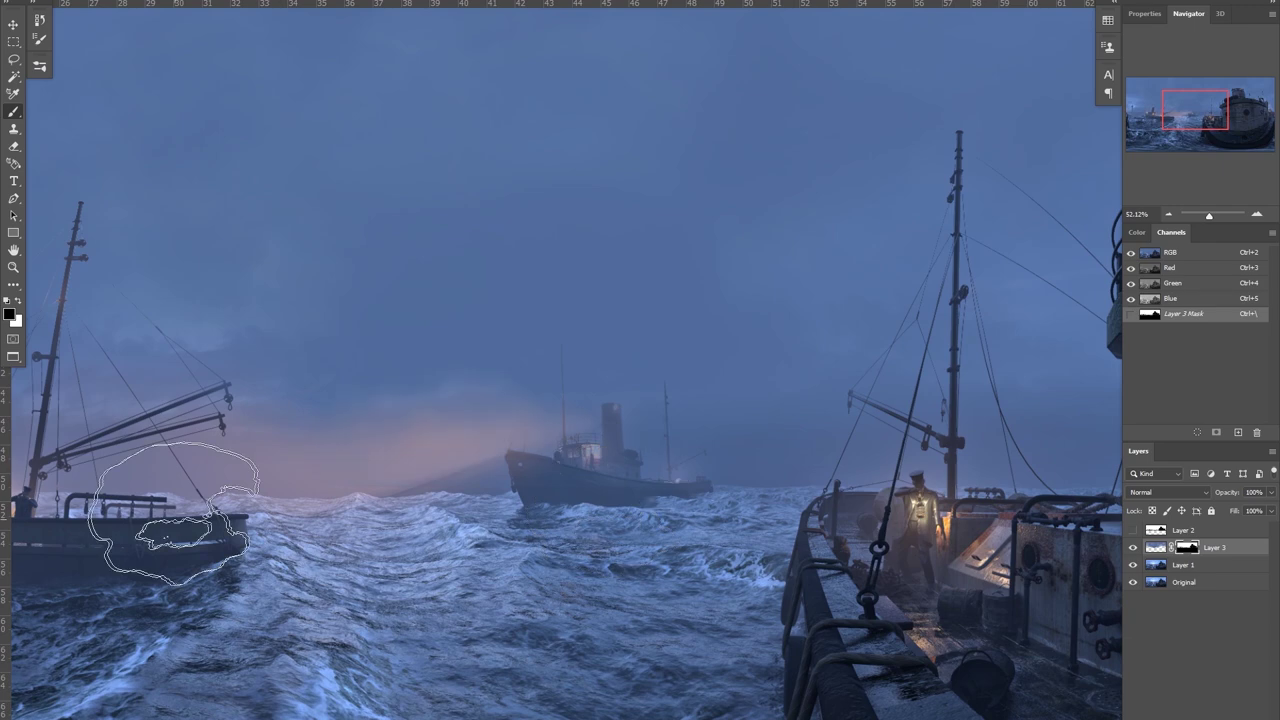
pyautogui.moveTo(448, 474)
pyautogui.mouseDown()
pyautogui.moveTo(436, 476)
pyautogui.moveTo(495, 408)
pyautogui.moveTo(547, 420)
pyautogui.mouseUp()
pyautogui.press('x')
pyautogui.press('alt')
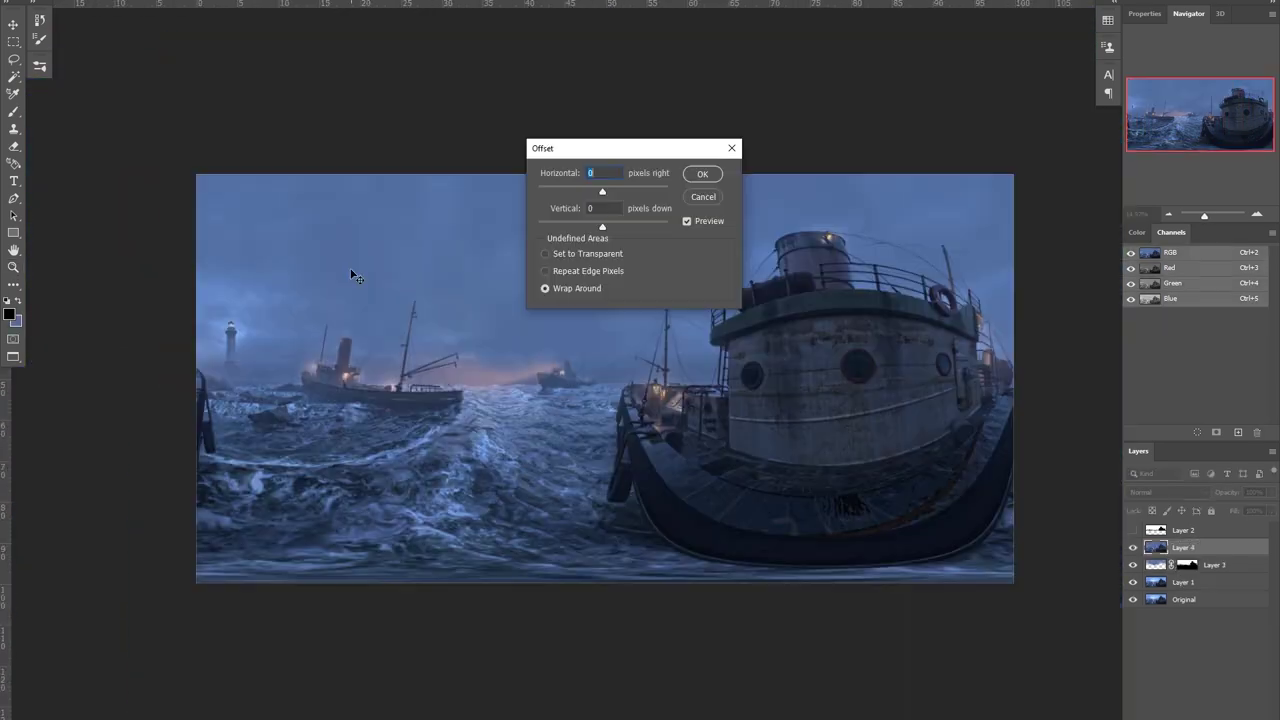
# Offset Layer 4 horizontally with Wrap Around and paint over the exposed vertical sky seam beside the lighthouse.
pyautogui.moveTo(600, 193); pyautogui.dragTo(612, 193)
pyautogui.click(703, 174)
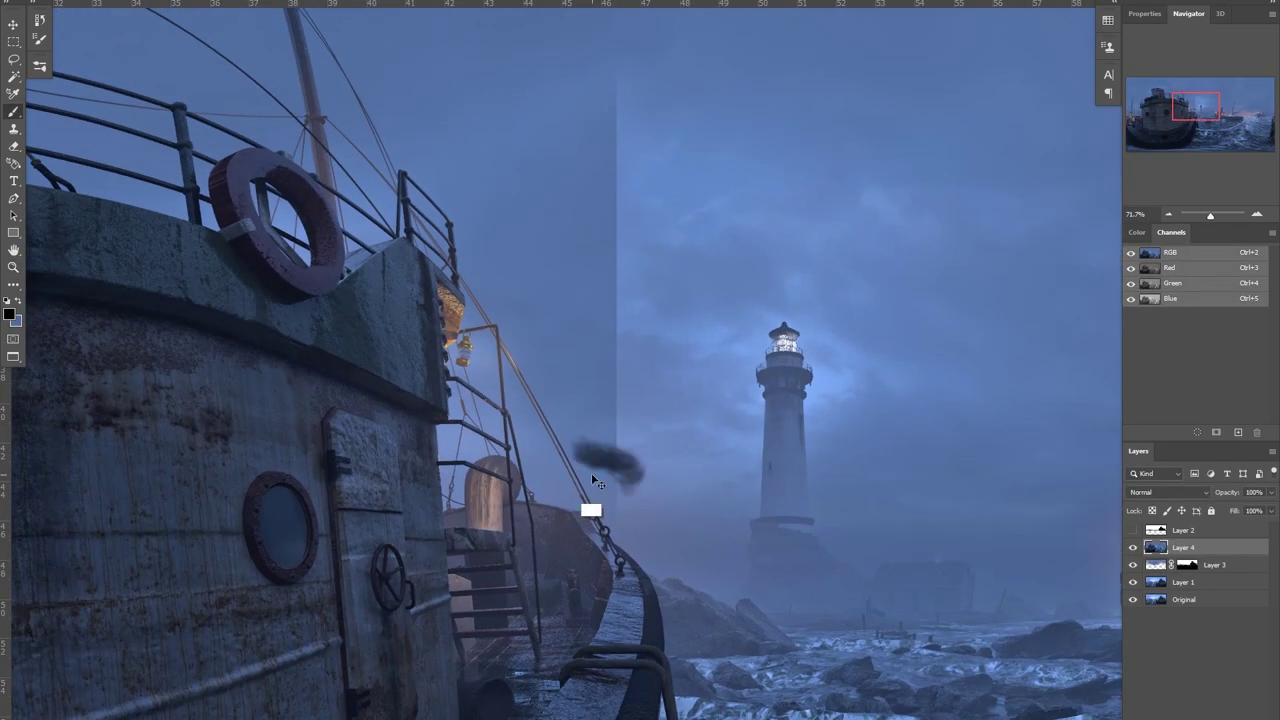
pyautogui.press(']')
pyautogui.moveTo(560, 144)
pyautogui.mouseDown()
pyautogui.moveTo(583, 143)
pyautogui.moveTo(583, 404)
pyautogui.mouseUp()
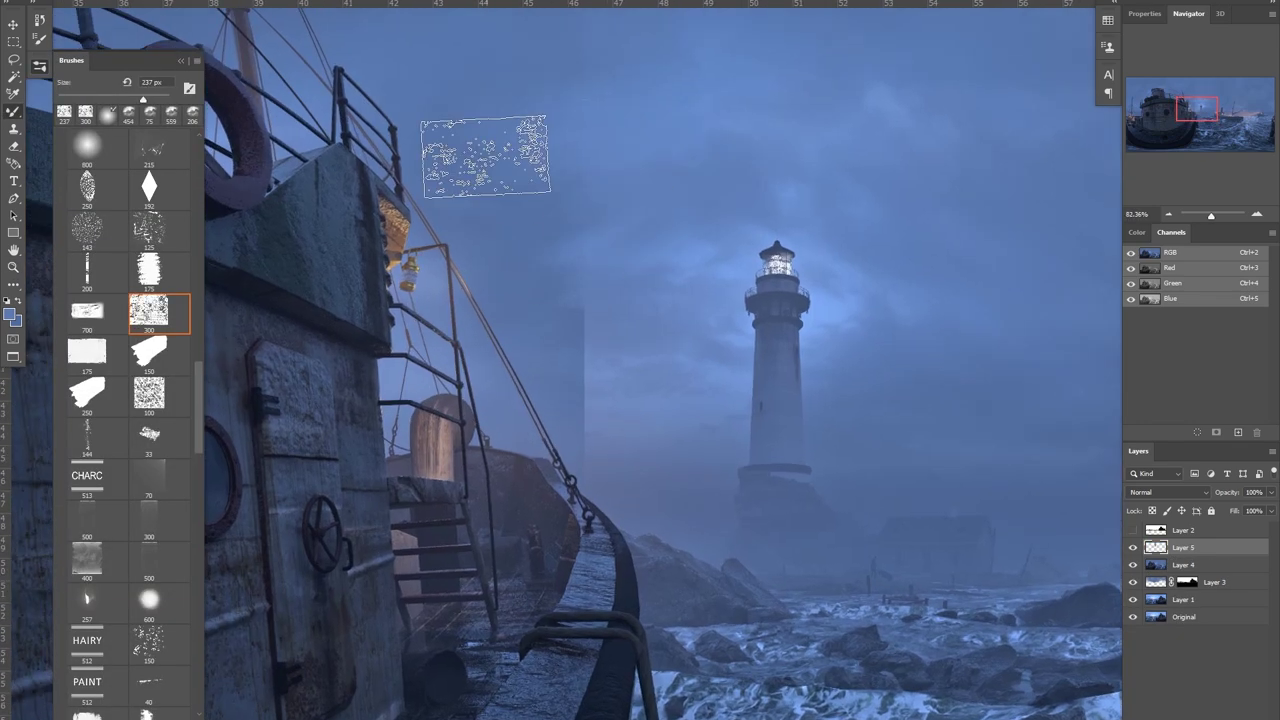
# Blend the remaining sky seam between the ship's rigging and the lighthouse on Layer 5 with the textured brush.
pyautogui.scroll(4, 593, 401)
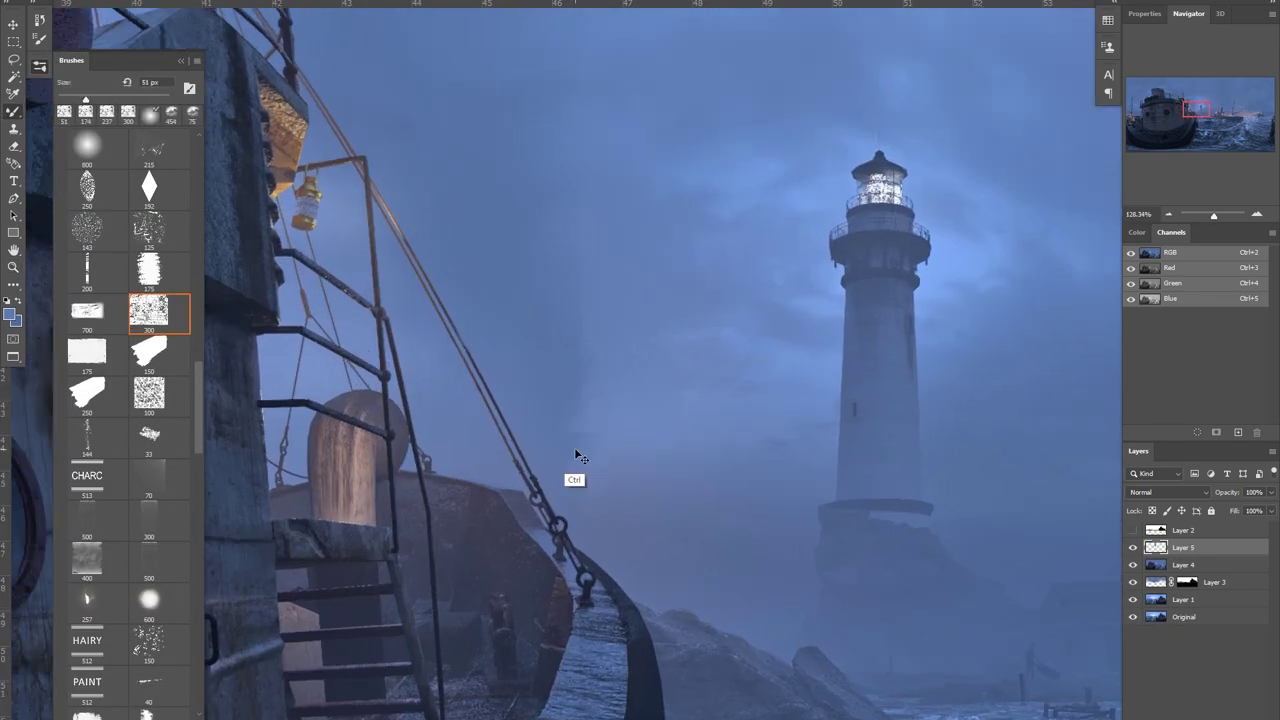
pyautogui.moveTo(480, 323); pyautogui.dragTo(570, 327)
pyautogui.hotkey('ctrl', 'z')
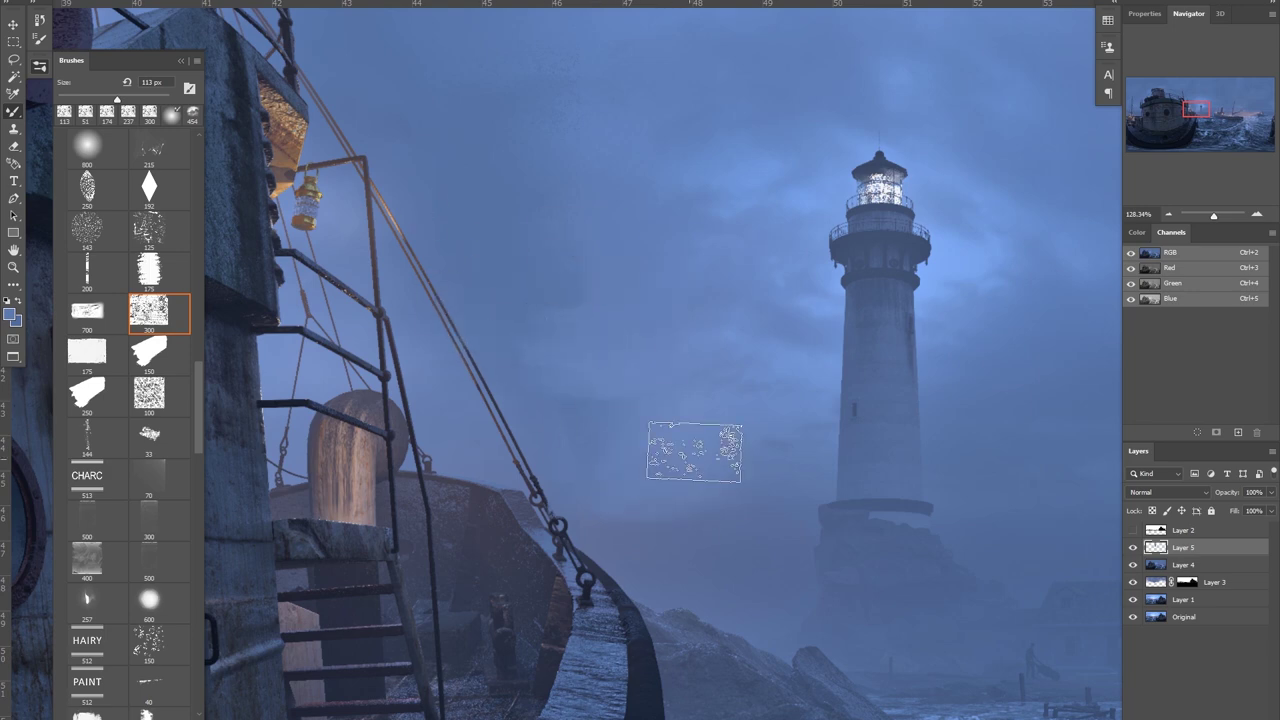
pyautogui.moveTo(590, 202); pyautogui.dragTo(608, 390)
pyautogui.moveTo(493, 265)
pyautogui.mouseDown()
pyautogui.moveTo(534, 216)
pyautogui.moveTo(531, 251)
pyautogui.mouseUp()
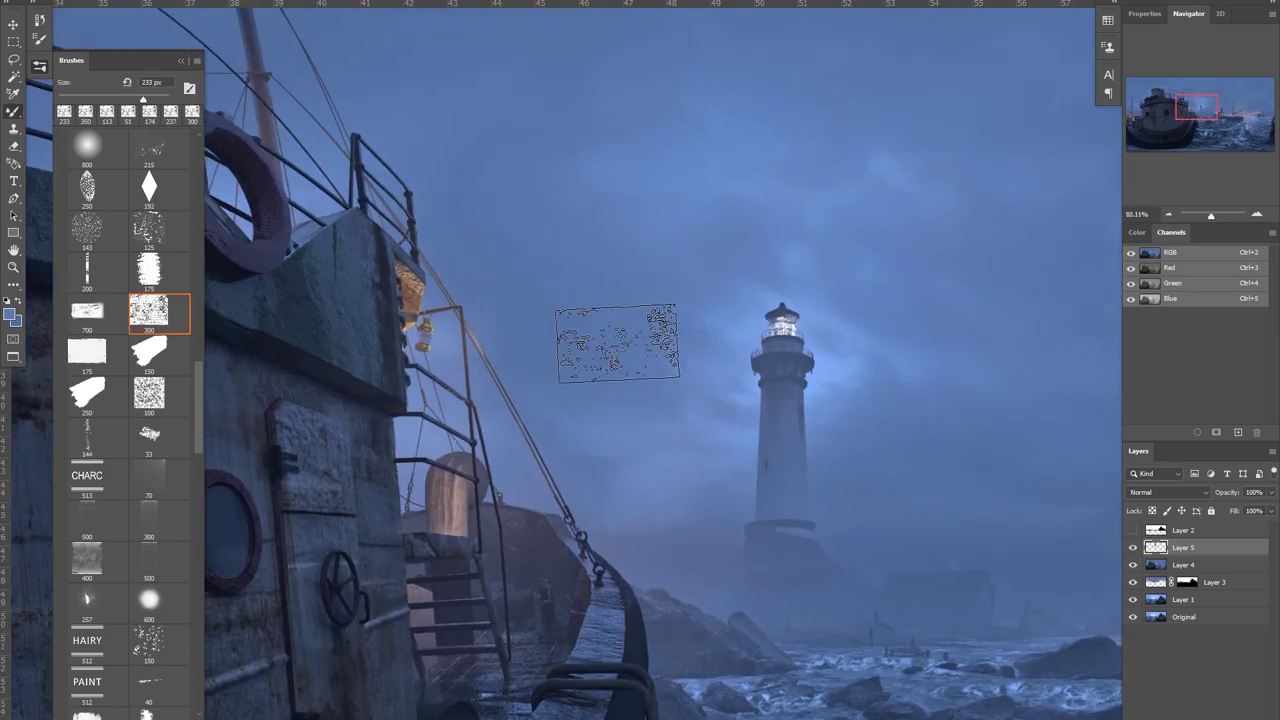
pyautogui.moveTo(617, 342); pyautogui.dragTo(679, 493)
# Smooth the sky above the lighthouse and around the ship's mast with the textured brush at 122 and 390 px.
pyautogui.scroll(3, 558, 279)
pyautogui.press('[')
pyautogui.press('[')
pyautogui.press('[')
pyautogui.press('[')
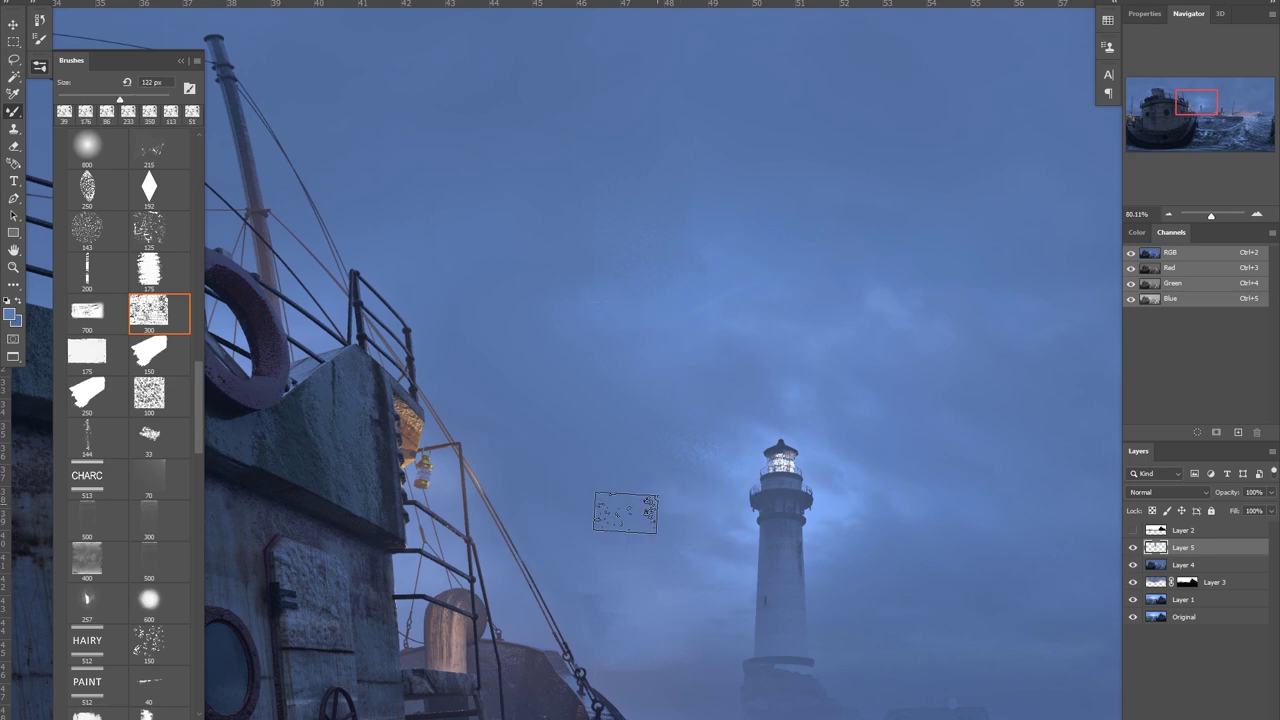
pyautogui.moveTo(557, 277); pyautogui.dragTo(627, 277)
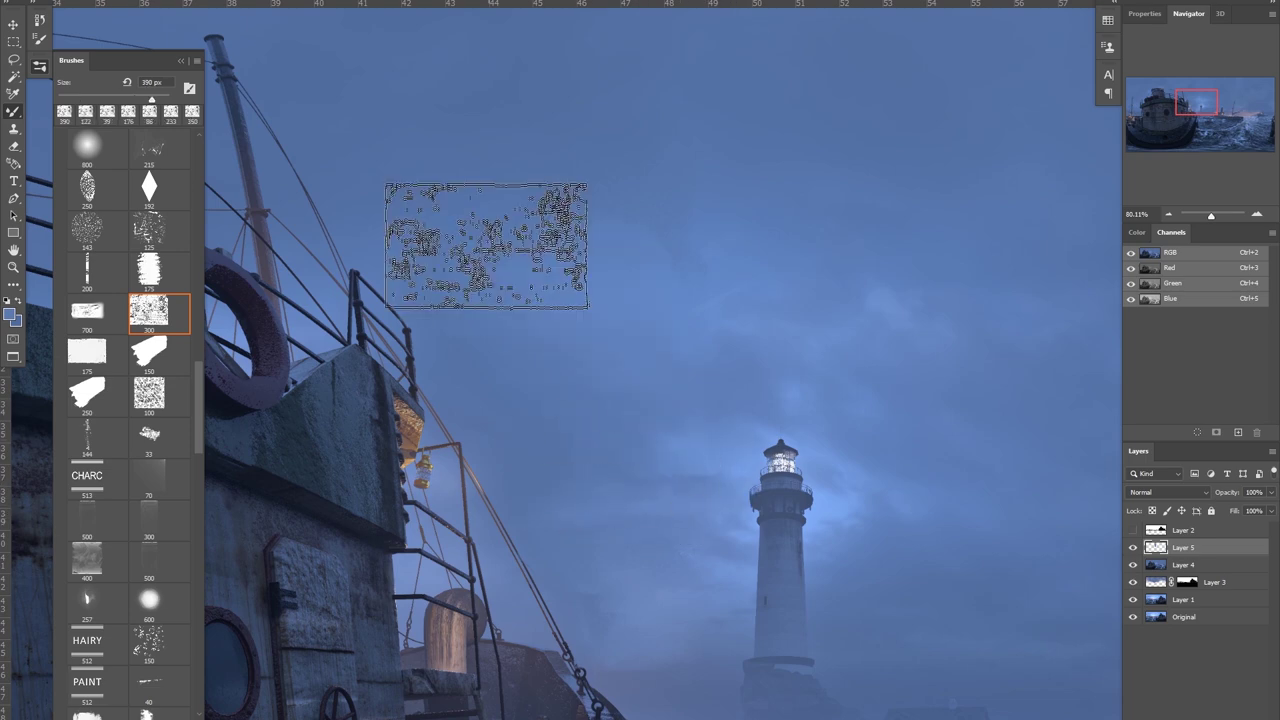
pyautogui.press('z')
pyautogui.moveTo(642, 357); pyautogui.dragTo(533, 279)
pyautogui.click(181, 61)
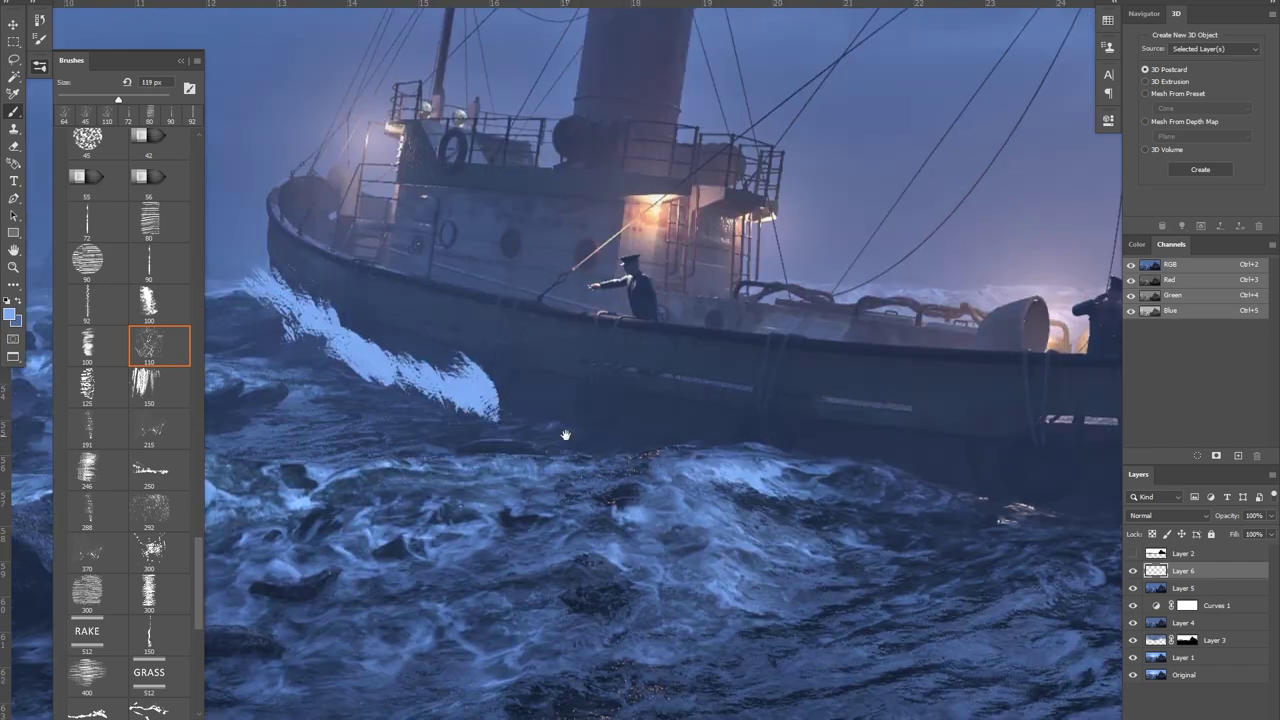
# Paint light blue foam along the neighbouring ship's waterline on Layer 6 with the 119 px textured brush.
pyautogui.moveTo(480, 405)
pyautogui.mouseDown()
pyautogui.moveTo(760, 450)
pyautogui.moveTo(565, 378)
pyautogui.mouseUp()
pyautogui.moveTo(950, 507)
pyautogui.mouseDown()
pyautogui.moveTo(726, 449)
pyautogui.moveTo(576, 441)
pyautogui.mouseUp()
pyautogui.moveTo(455, 408); pyautogui.dragTo(635, 440)
pyautogui.moveTo(777, 443)
pyautogui.mouseDown()
pyautogui.moveTo(528, 451)
pyautogui.moveTo(854, 453)
pyautogui.mouseUp()
pyautogui.moveTo(854, 453); pyautogui.dragTo(762, 483)
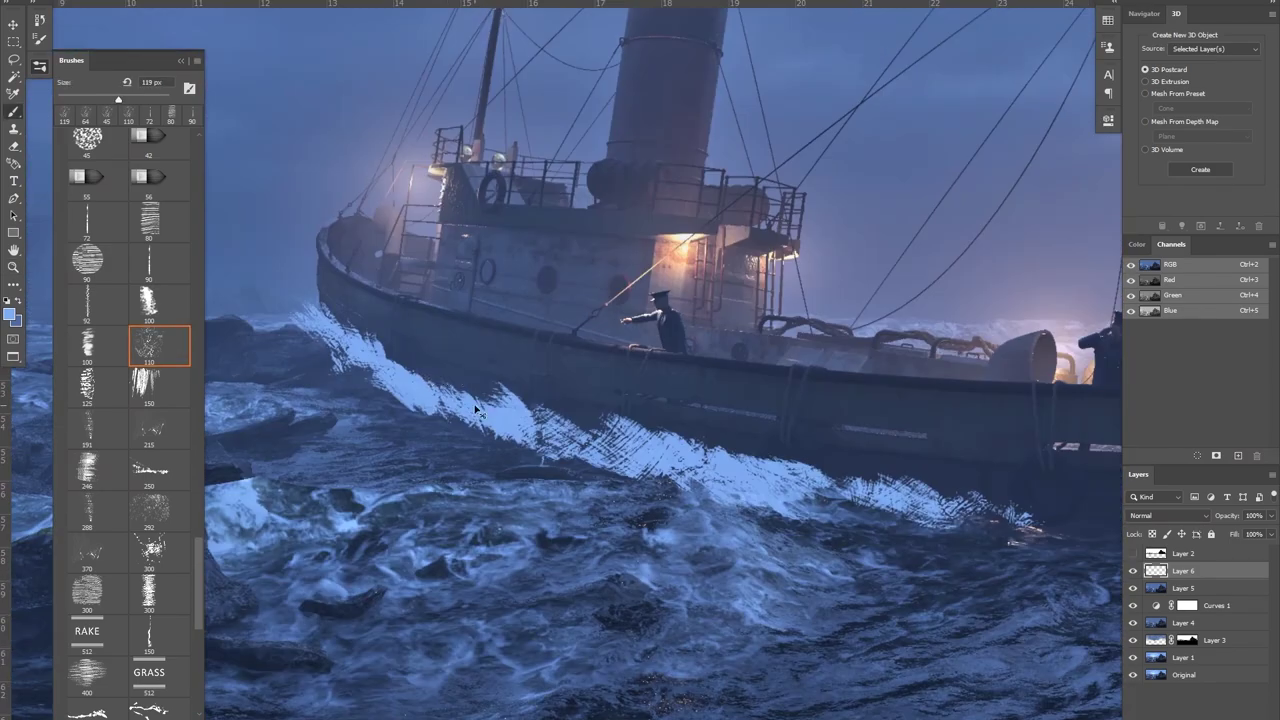
pyautogui.scroll(3, 560, 460)
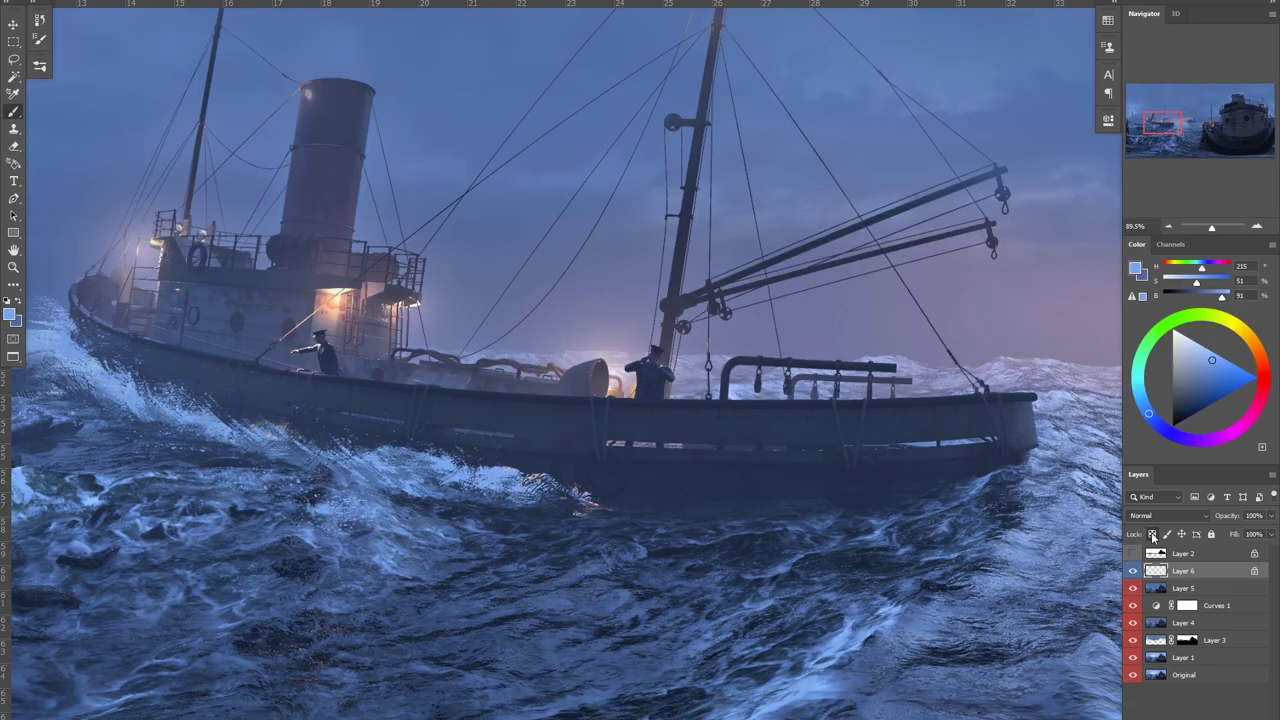
# Unlock the transparent pixels of Layer 6 and extend the foam along the hull towards the ship's far end.
pyautogui.click(1153, 537)
pyautogui.moveTo(545, 478); pyautogui.dragTo(598, 500)
pyautogui.moveTo(640, 492)
pyautogui.mouseDown()
pyautogui.moveTo(417, 503)
pyautogui.moveTo(285, 492)
pyautogui.mouseUp()
pyautogui.moveTo(248, 494)
pyautogui.mouseDown()
pyautogui.moveTo(352, 503)
pyautogui.moveTo(485, 486)
pyautogui.mouseUp()
pyautogui.moveTo(487, 455); pyautogui.dragTo(455, 396)
pyautogui.moveTo(390, 316); pyautogui.dragTo(525, 398)
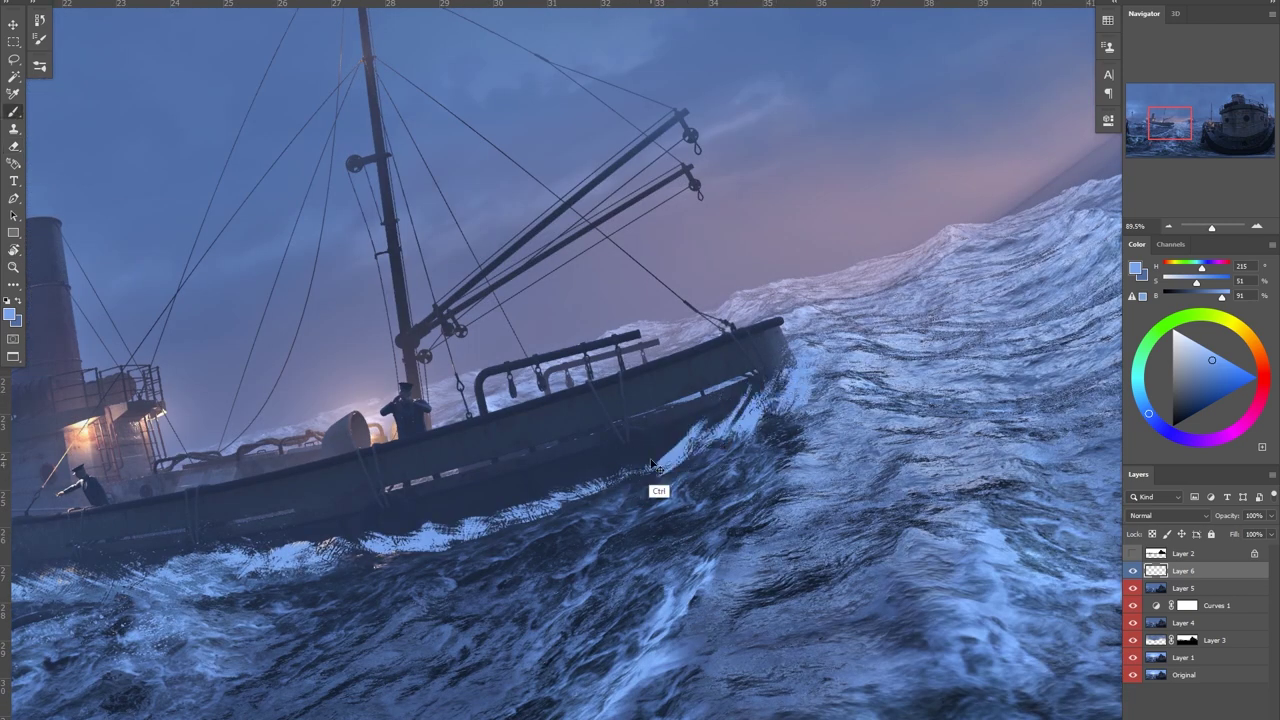
# Trim the excess foam beneath the ship's hull near the crane end with the Eraser.
pyautogui.press('e')
pyautogui.moveTo(634, 471)
pyautogui.mouseDown()
pyautogui.moveTo(620, 446)
pyautogui.moveTo(551, 488)
pyautogui.mouseUp()
pyautogui.press('b')
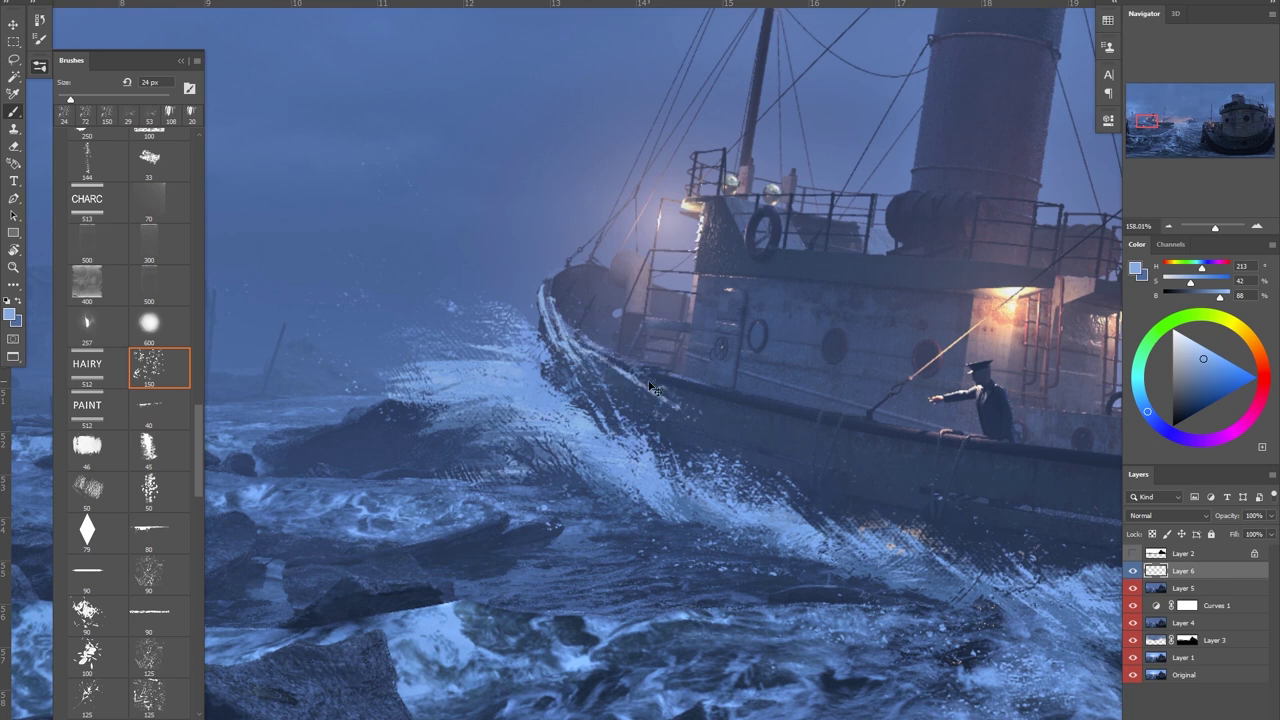
# Erase excess spray along the ship's bow edge beside the breaking wave and undo the last erasing stroke.
pyautogui.press('e')
pyautogui.moveTo(552, 290); pyautogui.dragTo(590, 360)
pyautogui.moveTo(578, 292); pyautogui.dragTo(552, 292)
pyautogui.moveTo(545, 285)
pyautogui.mouseDown()
pyautogui.moveTo(565, 335)
pyautogui.moveTo(612, 375)
pyautogui.mouseUp()
pyautogui.hotkey('ctrl', 'z')
pyautogui.press('b')
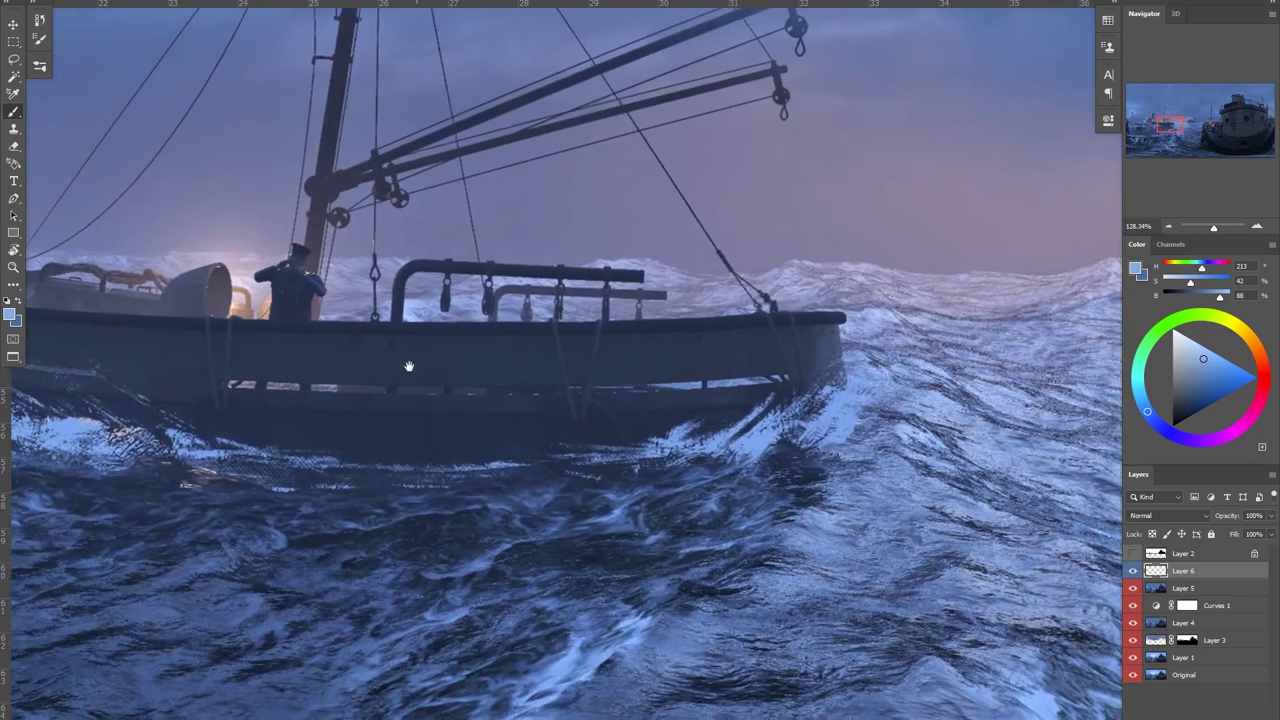
# Paint light blue spray streaks across the lower hull of the neighbouring ship between its mast and bow end.
pyautogui.keyDown('alt'); pyautogui.rightClick(265, 400); pyautogui.keyUp('alt')
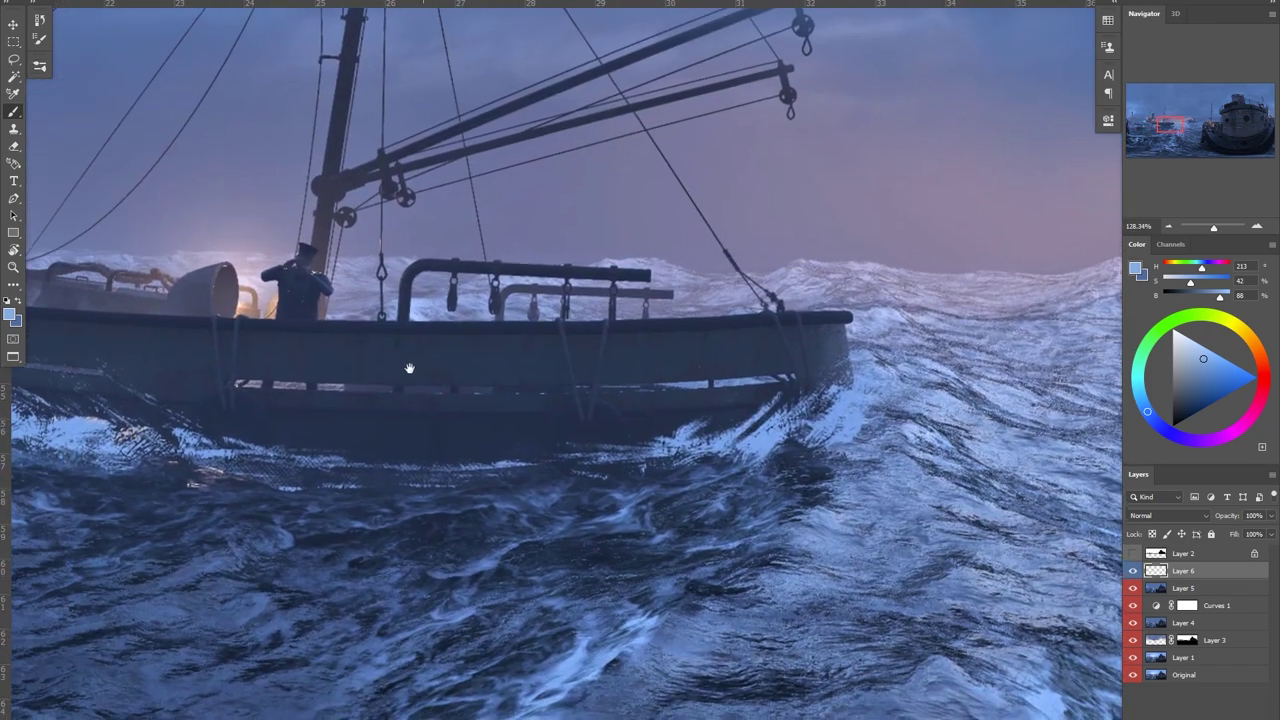
pyautogui.moveTo(520, 403); pyautogui.dragTo(324, 417)
pyautogui.moveTo(322, 413); pyautogui.dragTo(472, 449)
pyautogui.moveTo(390, 411); pyautogui.dragTo(496, 435)
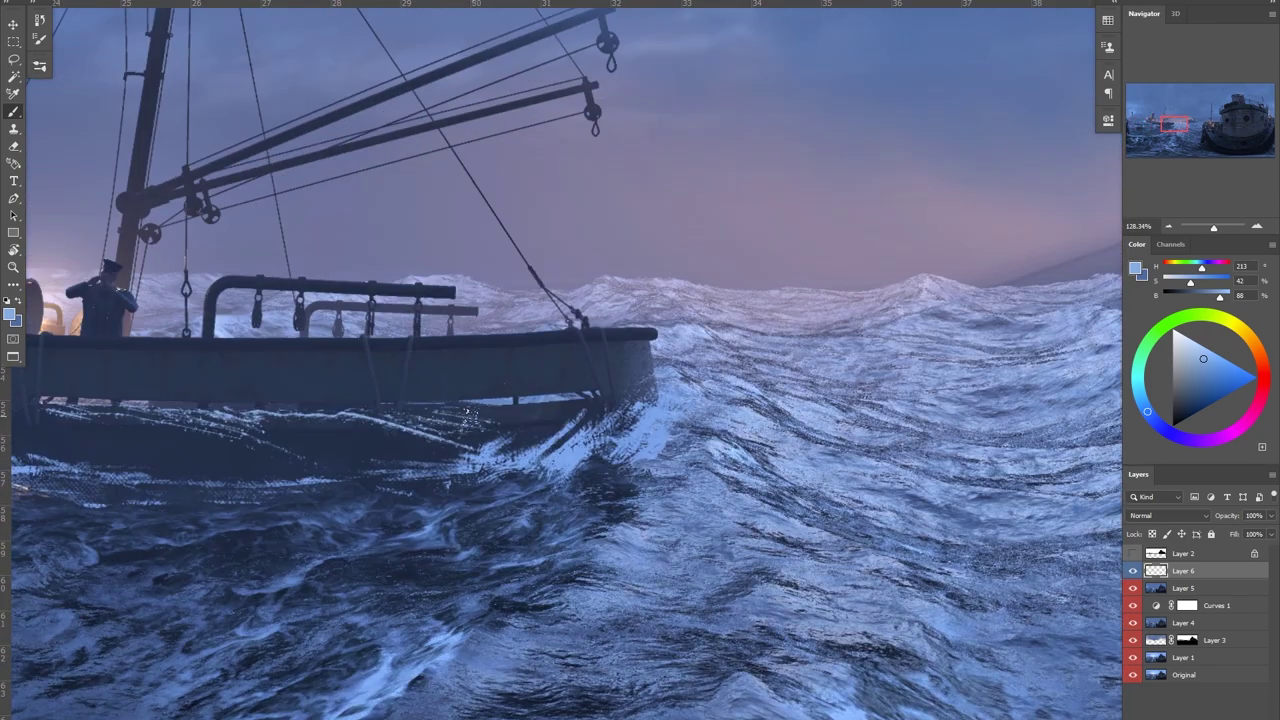
pyautogui.hscroll(-4, 257, 464)
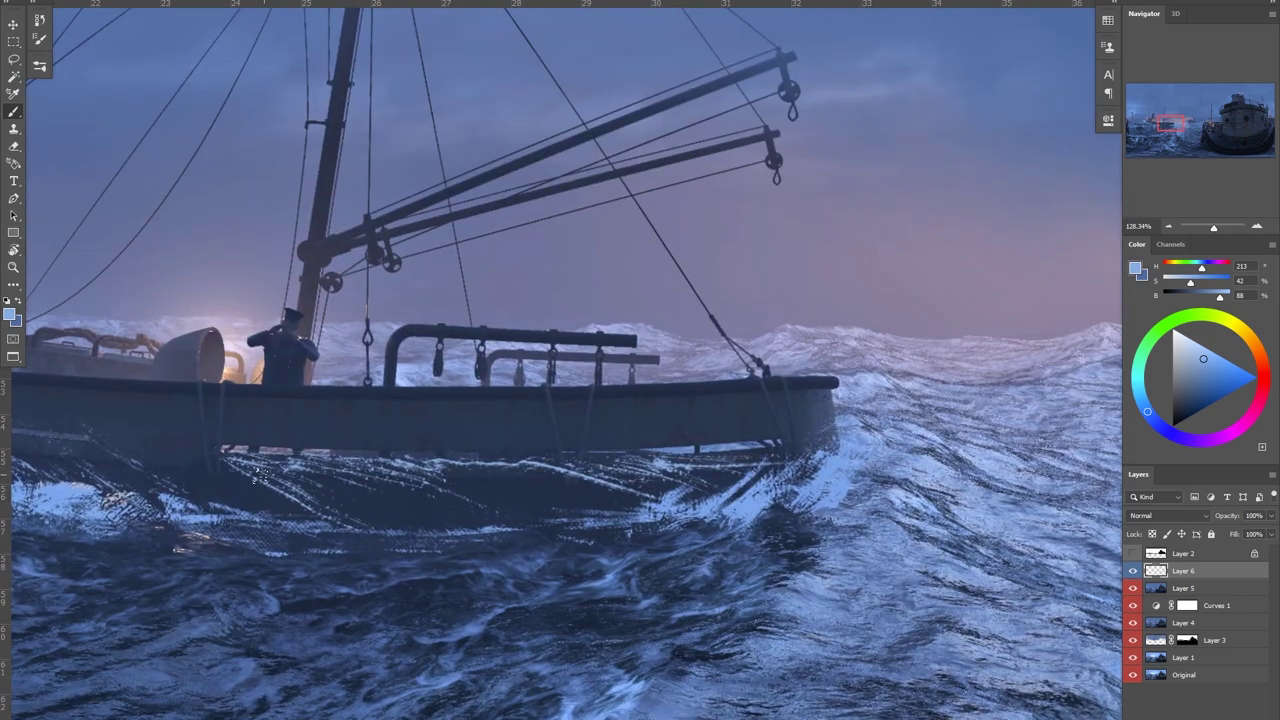
pyautogui.press('e')
pyautogui.press('e')
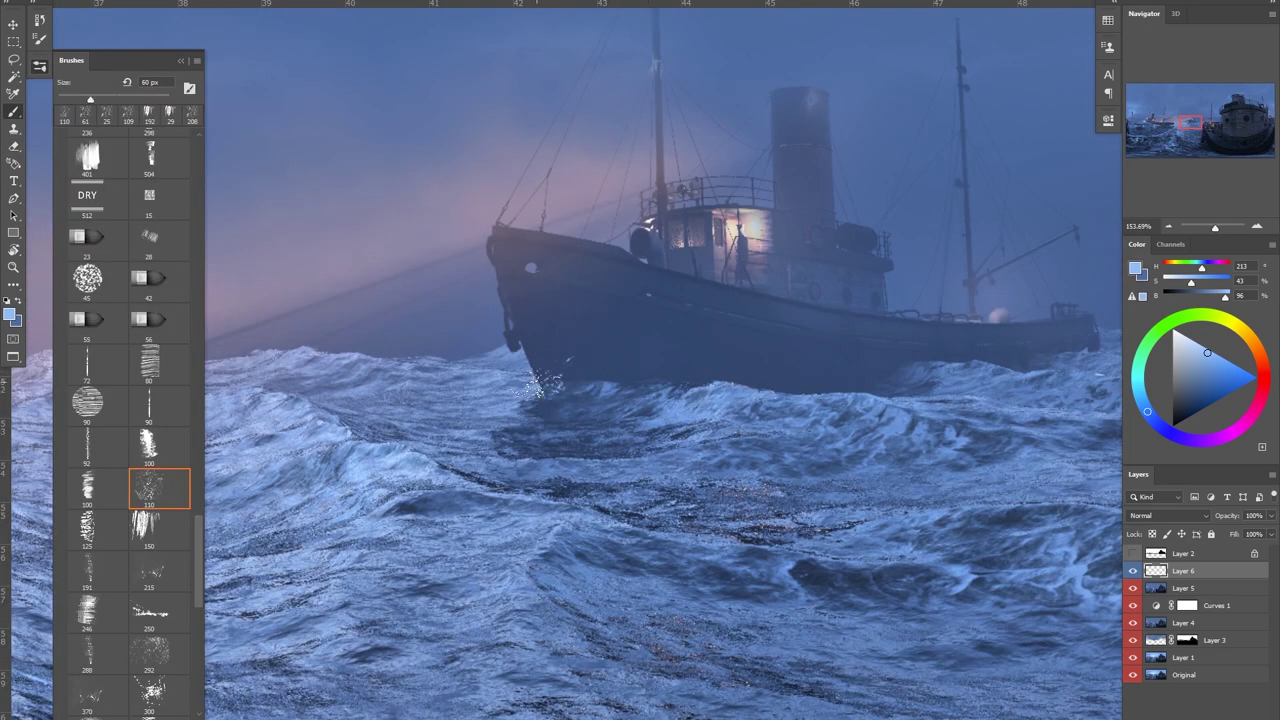
# Paint light blue spray around the distant ship's bow on Layer 6 with the 110 spatter brush tip sized around 60 px.
pyautogui.moveTo(543, 385)
pyautogui.mouseDown()
pyautogui.moveTo(572, 352)
pyautogui.moveTo(544, 355)
pyautogui.mouseUp()
pyautogui.moveTo(512, 372); pyautogui.dragTo(560, 381)
pyautogui.moveTo(424, 386); pyautogui.dragTo(404, 402)
pyautogui.press('e')
pyautogui.press('b')
pyautogui.click(150, 488)
pyautogui.moveTo(500, 385); pyautogui.dragTo(443, 400)
pyautogui.moveTo(545, 352); pyautogui.dragTo(470, 382)
pyautogui.moveTo(570, 375); pyautogui.dragTo(510, 396)
# Trim the distant ship's bow spray with the Eraser and paint foam along its waterline with the 150 brush tip.
pyautogui.press('e')
pyautogui.moveTo(430, 345)
pyautogui.mouseDown()
pyautogui.moveTo(500, 370)
pyautogui.moveTo(420, 380)
pyautogui.mouseUp()
pyautogui.press('b')
pyautogui.moveTo(595, 380); pyautogui.dragTo(572, 413)
pyautogui.click(148, 527)
pyautogui.moveTo(772, 362)
pyautogui.mouseDown()
pyautogui.moveTo(680, 402)
pyautogui.moveTo(646, 466)
pyautogui.moveTo(592, 488)
pyautogui.moveTo(700, 497)
pyautogui.mouseUp()
# Sample wave colours and add finer spray along the distant ship's waterline with the 110 spatter brush tip at 52 px.
pyautogui.keyDown('alt'); pyautogui.click(646, 466); pyautogui.keyUp('alt')
pyautogui.click(150, 488)
pyautogui.keyDown('alt'); pyautogui.click(560, 492); pyautogui.keyUp('alt')
pyautogui.keyDown('alt'); pyautogui.click(668, 463); pyautogui.keyUp('alt')
pyautogui.moveTo(550, 466)
pyautogui.mouseDown()
pyautogui.moveTo(505, 482)
pyautogui.moveTo(582, 445)
pyautogui.moveTo(505, 464)
pyautogui.mouseUp()
pyautogui.keyDown('alt'); pyautogui.click(486, 454); pyautogui.keyUp('alt')
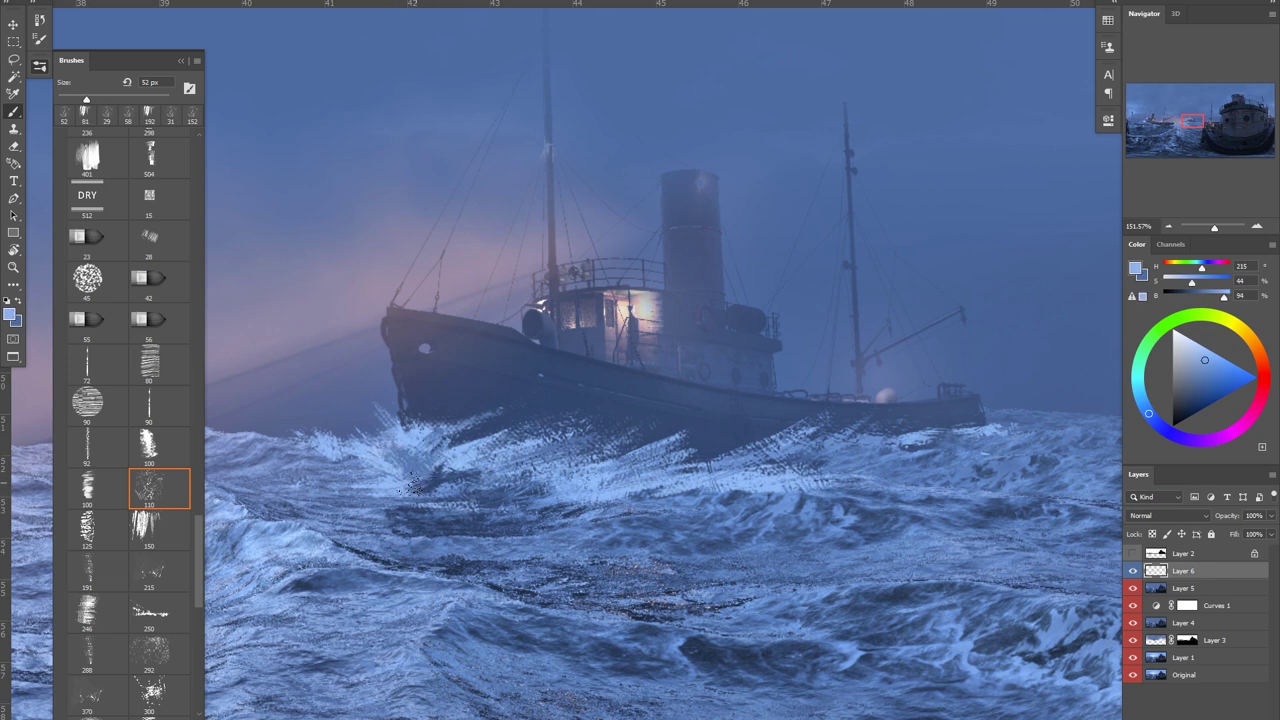
# Sample blues from the surrounding waves and rework the splash at the distant ship's bow with the 52 px spatter brush.
pyautogui.keyDown('alt'); pyautogui.click(390, 470); pyautogui.keyUp('alt')
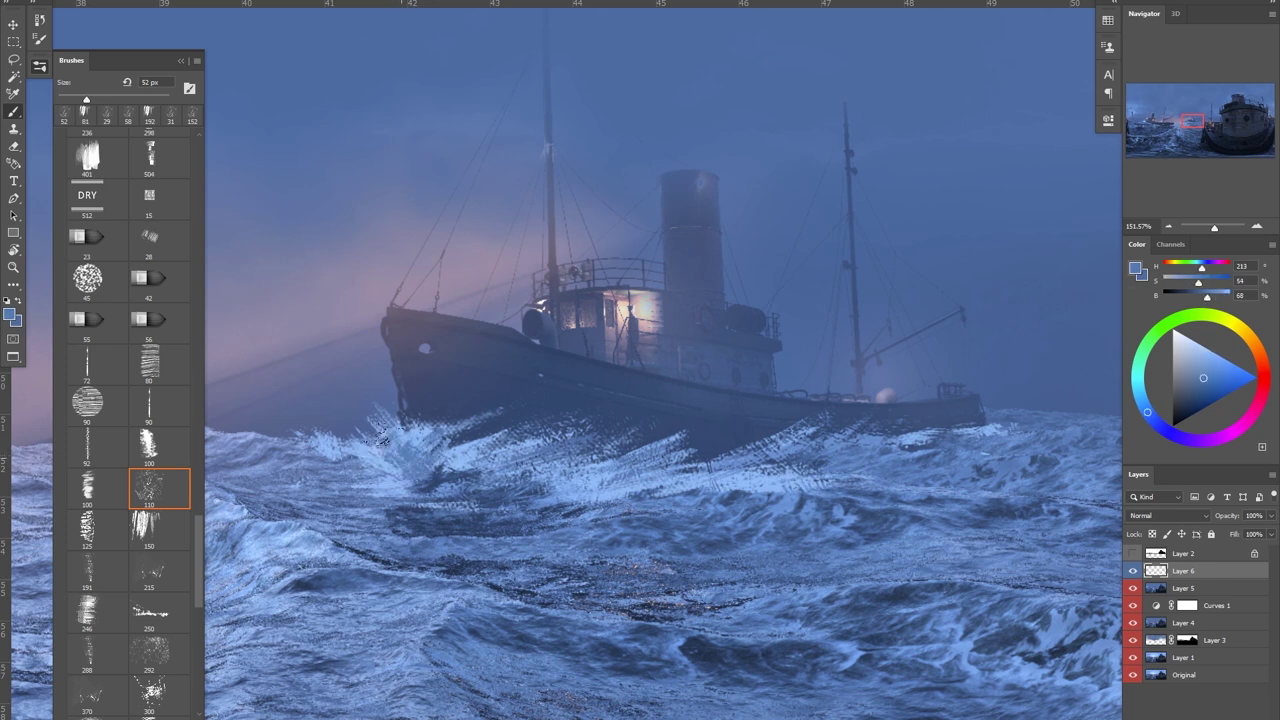
pyautogui.keyDown('alt'); pyautogui.click(415, 466); pyautogui.keyUp('alt')
pyautogui.keyDown('alt'); pyautogui.click(424, 466); pyautogui.keyUp('alt')
pyautogui.moveTo(405, 436)
pyautogui.mouseDown()
pyautogui.moveTo(380, 414)
pyautogui.moveTo(385, 440)
pyautogui.moveTo(430, 443)
pyautogui.moveTo(434, 456)
pyautogui.mouseUp()
pyautogui.press('e')
pyautogui.press('b')
pyautogui.hotkey('ctrl', 'z')
pyautogui.keyDown('alt'); pyautogui.click(594, 474); pyautogui.keyUp('alt')
pyautogui.moveTo(458, 412); pyautogui.dragTo(432, 437)
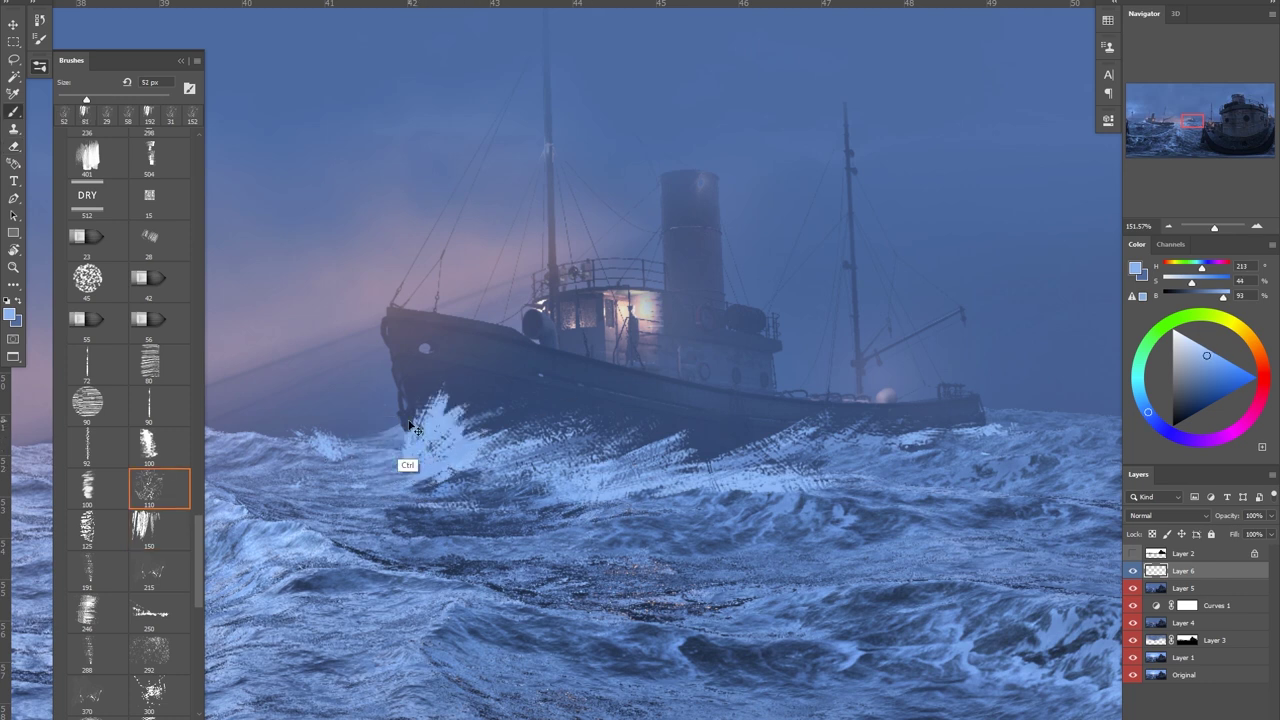
pyautogui.moveTo(398, 378); pyautogui.dragTo(424, 436)
pyautogui.press('e')
pyautogui.moveTo(368, 402)
pyautogui.mouseDown()
pyautogui.moveTo(427, 485)
pyautogui.moveTo(387, 423)
pyautogui.moveTo(442, 462)
pyautogui.moveTo(372, 392)
pyautogui.moveTo(407, 390)
pyautogui.moveTo(428, 446)
pyautogui.mouseUp()
pyautogui.hotkey('ctrl', 'z')
pyautogui.press('b')
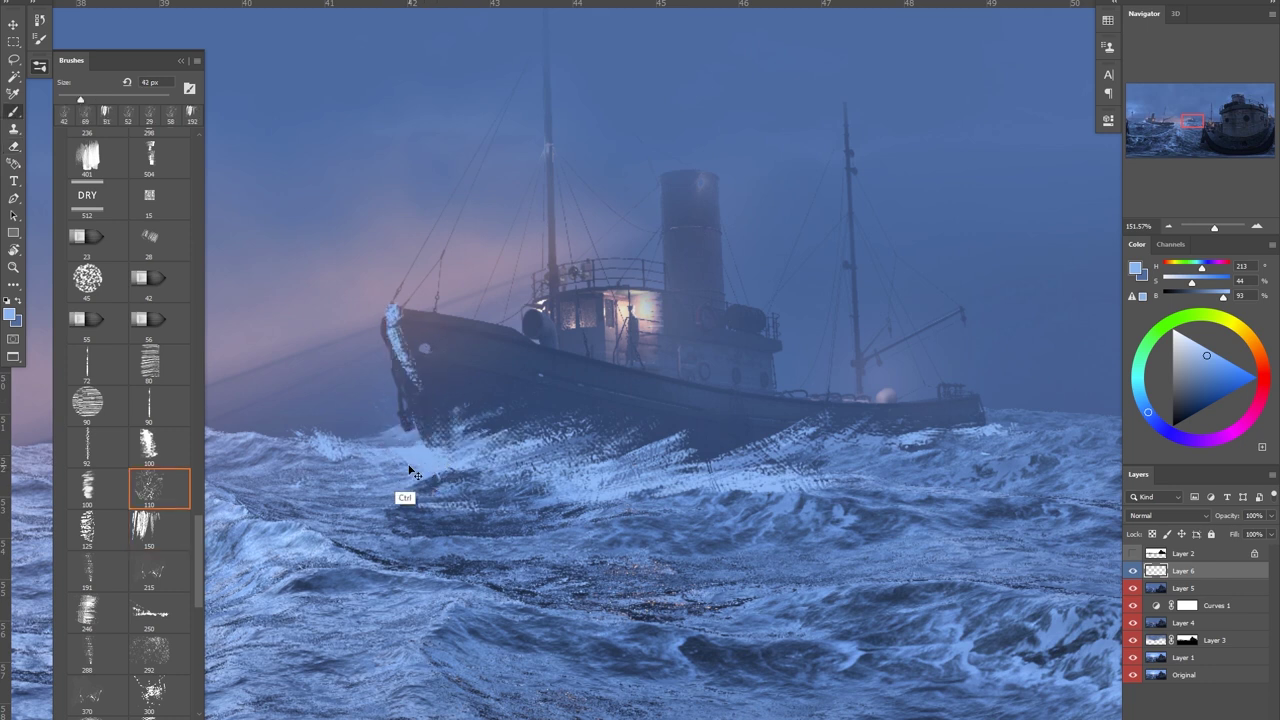
pyautogui.hotkey('ctrl', 'z')
# Repaint the splash at the base of the distant ship's bow and trim its edges with the 81 px Eraser.
pyautogui.moveTo(470, 416)
pyautogui.mouseDown()
pyautogui.moveTo(410, 456)
pyautogui.moveTo(372, 446)
pyautogui.mouseUp()
pyautogui.moveTo(410, 440)
pyautogui.mouseDown()
pyautogui.moveTo(528, 447)
pyautogui.moveTo(448, 452)
pyautogui.mouseUp()
pyautogui.press('e')
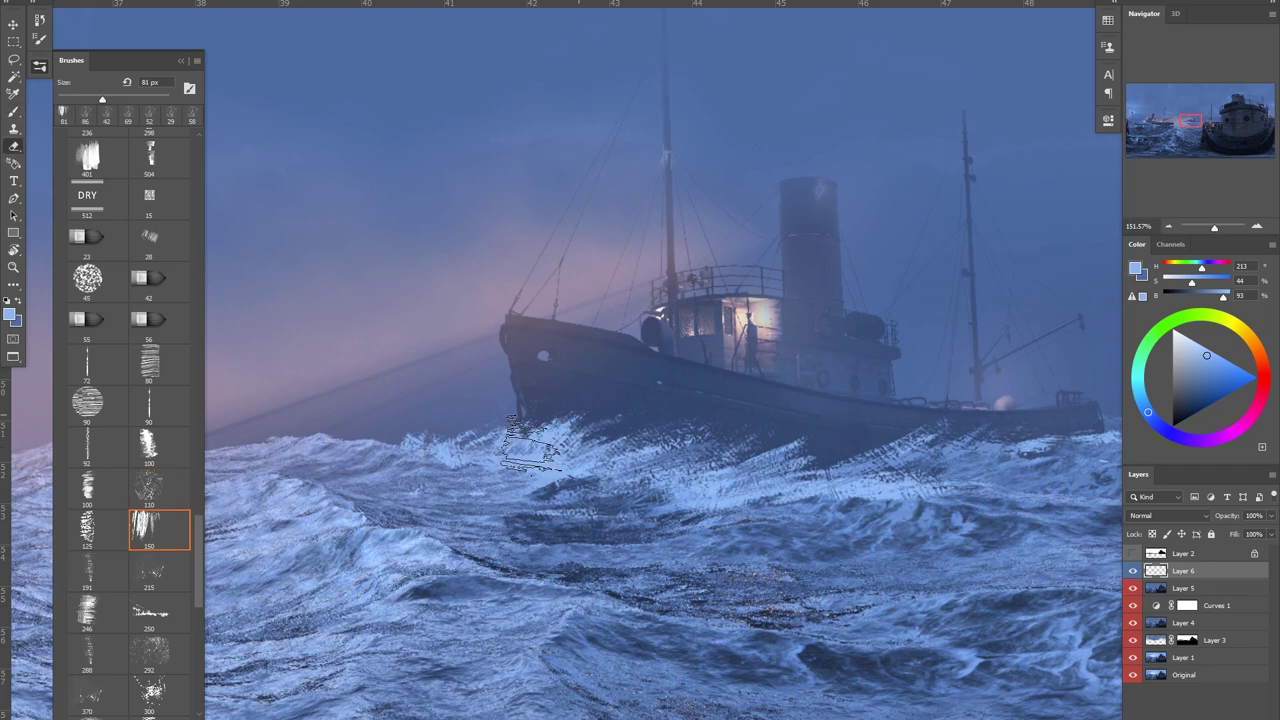
pyautogui.moveTo(606, 430); pyautogui.dragTo(570, 436)
pyautogui.keyDown('alt'); pyautogui.click(636, 429); pyautogui.keyUp('alt')
pyautogui.press('Return')
# Paint water streaks running down the distant ship's bow and hull with the 40 px brush and trim them with the Eraser.
pyautogui.press('b')
pyautogui.moveTo(445, 475); pyautogui.dragTo(505, 455)
pyautogui.moveTo(499, 365); pyautogui.dragTo(319, 395)
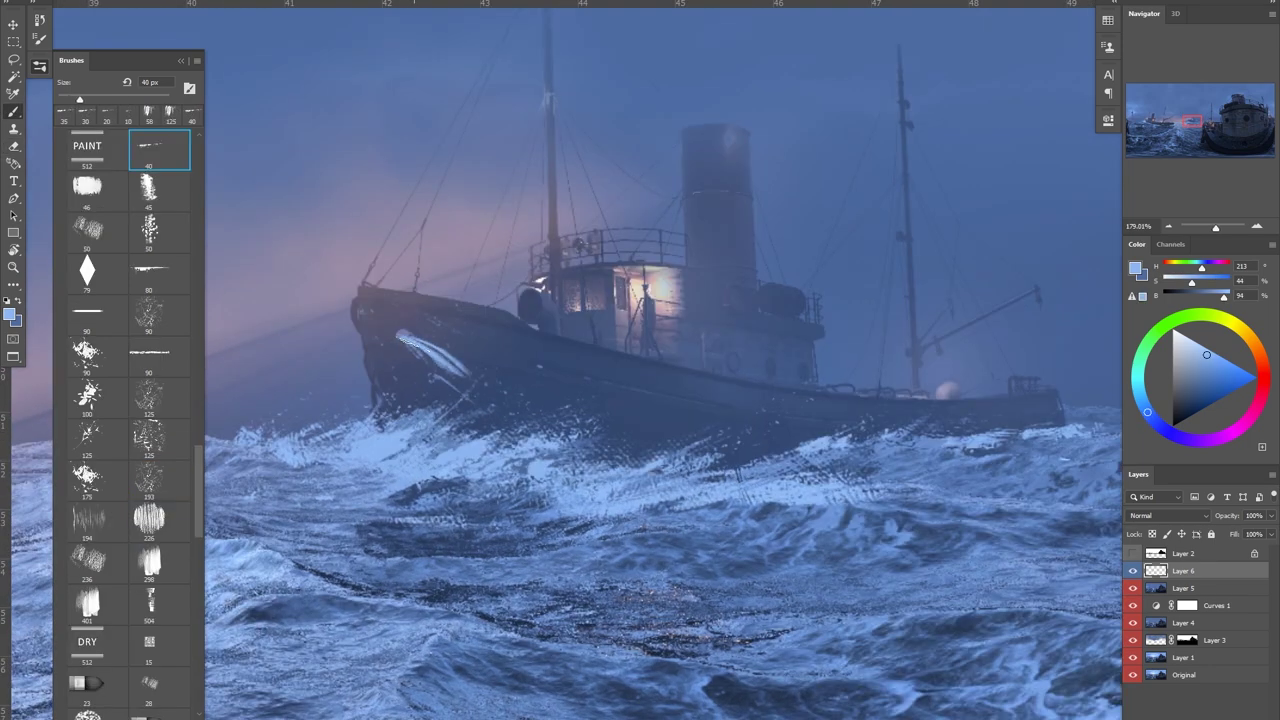
pyautogui.press('e')
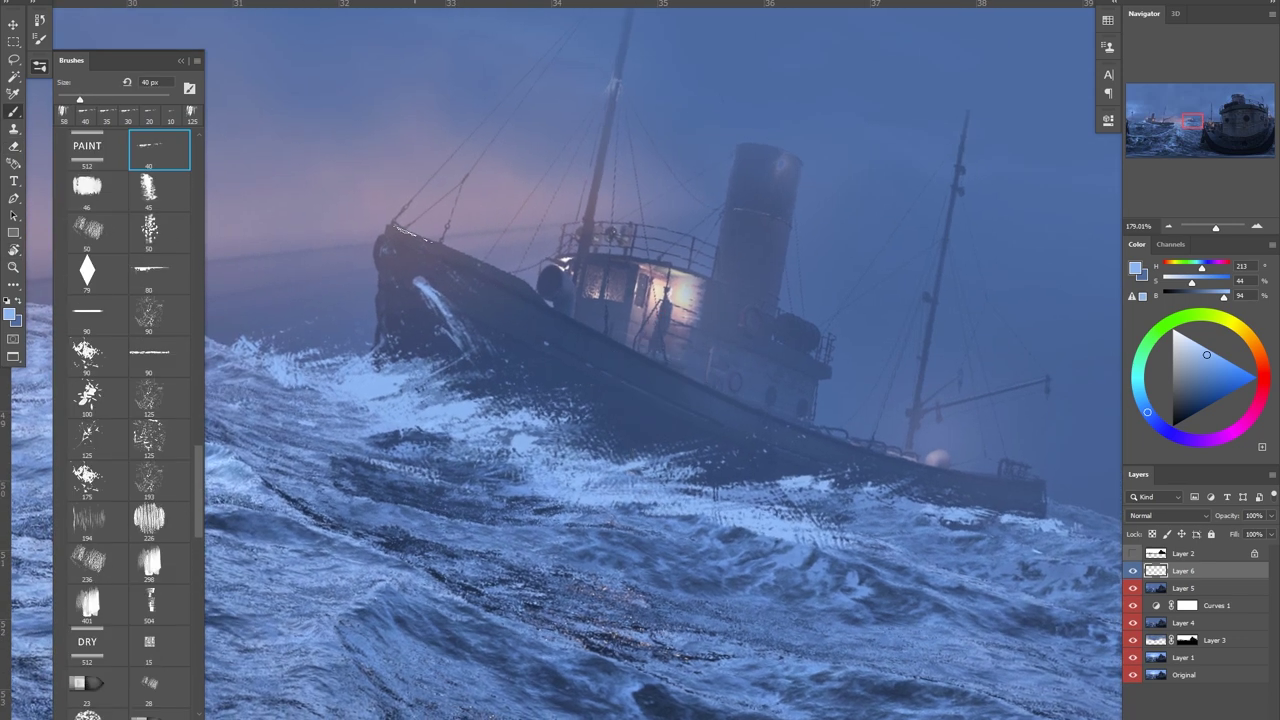
pyautogui.press('e')
pyautogui.moveTo(484, 290)
pyautogui.mouseDown()
pyautogui.moveTo(412, 238)
pyautogui.moveTo(415, 264)
pyautogui.mouseUp()
pyautogui.press('b')
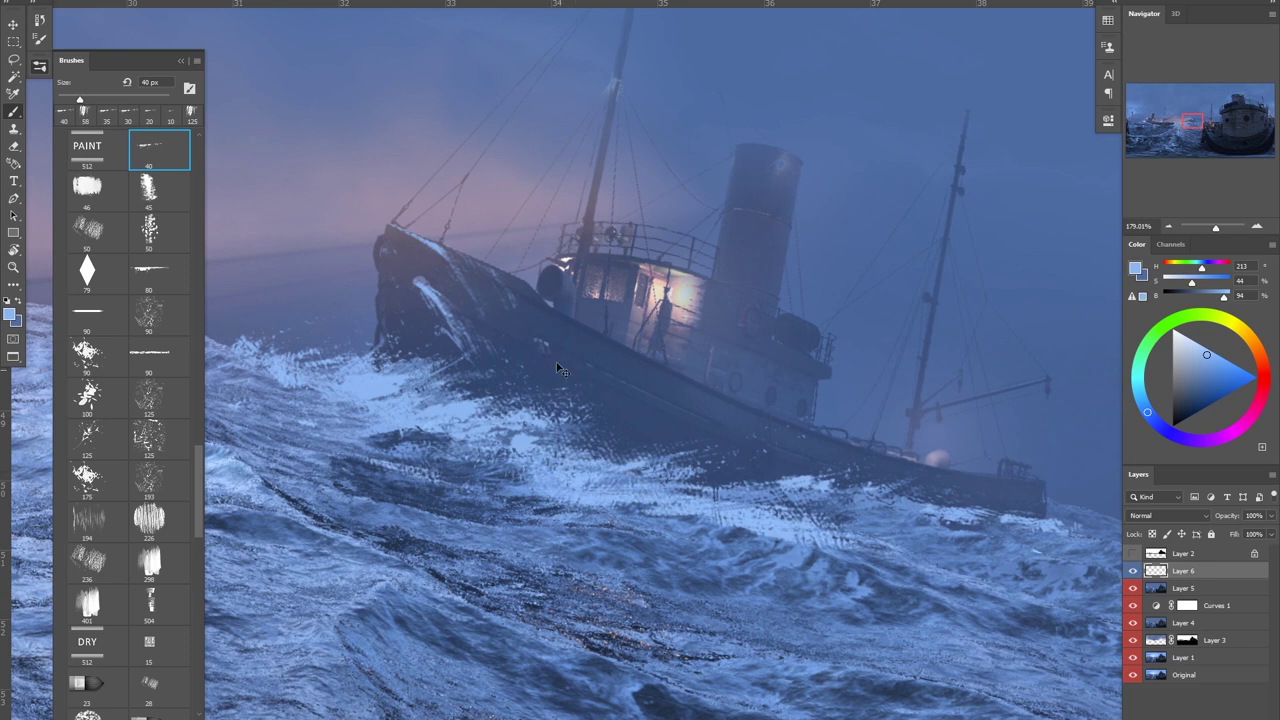
pyautogui.press('e')
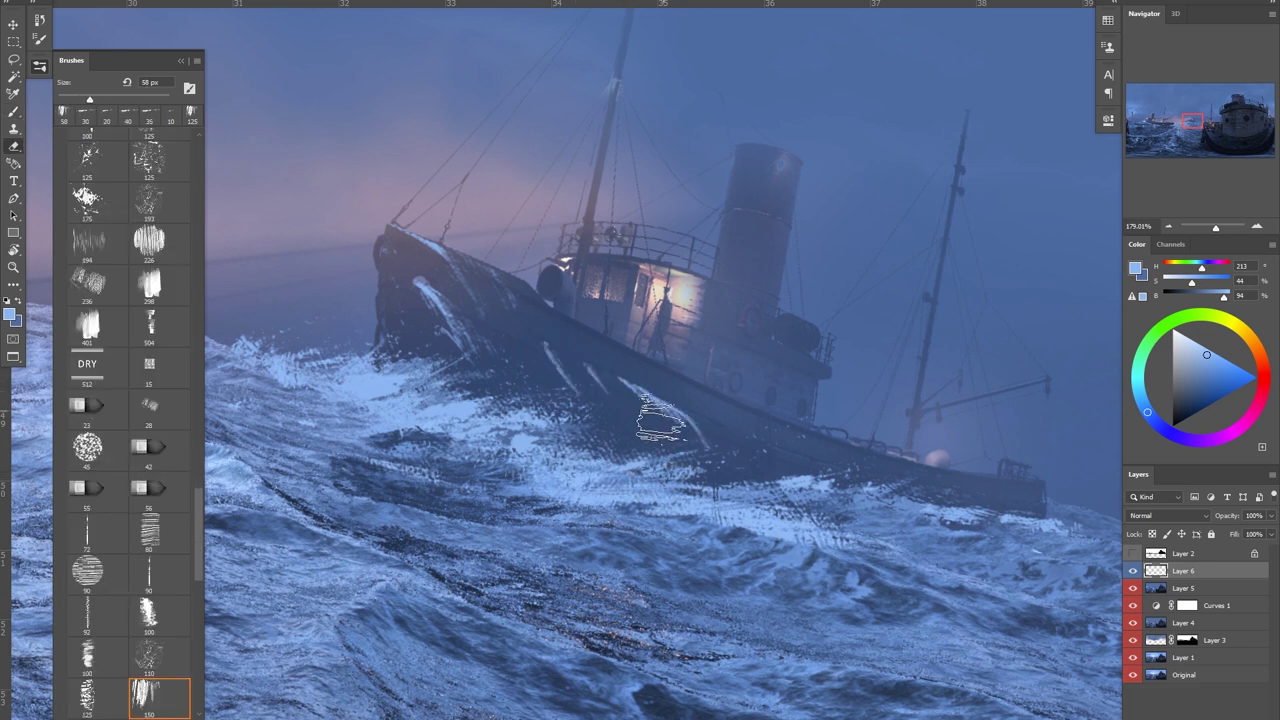
pyautogui.press('b')
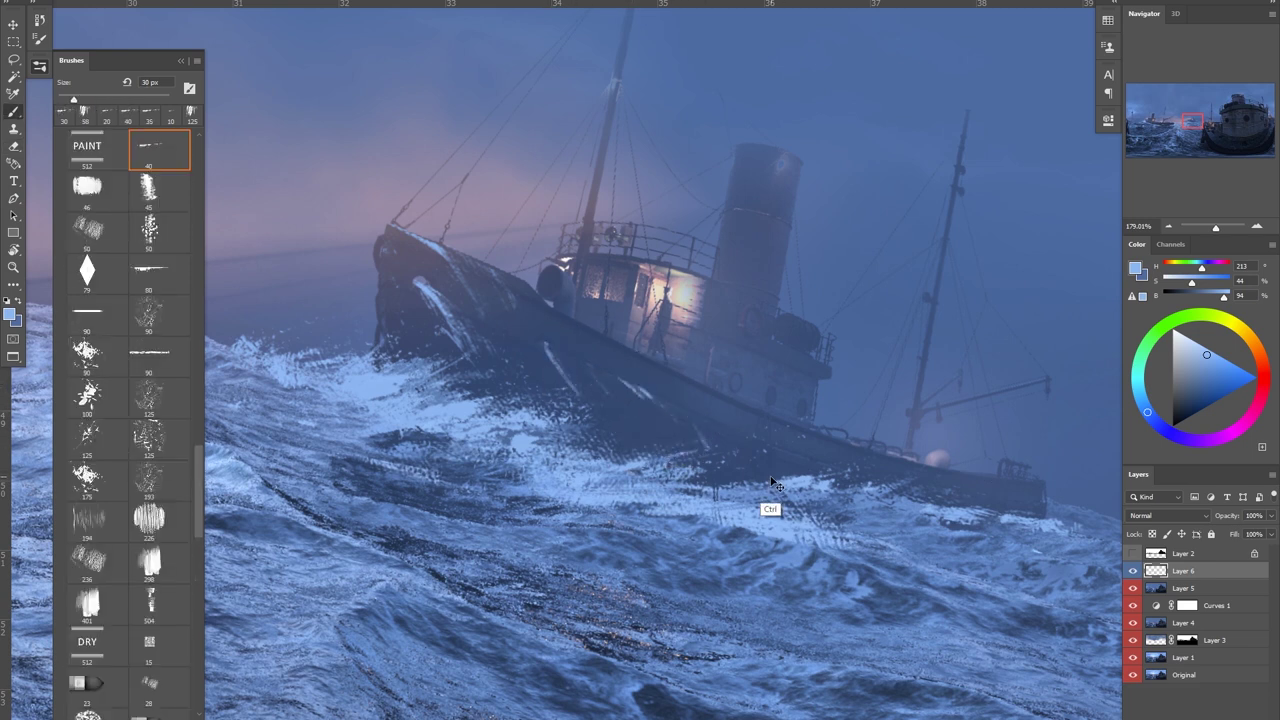
# Create a new layer above Layer 6 and paint water streaks down the distant ship's midship hull with the 30 px brush.
pyautogui.hotkey('ctrl', 'shift', 'alt', 'n')
pyautogui.moveTo(542, 343); pyautogui.dragTo(555, 368)
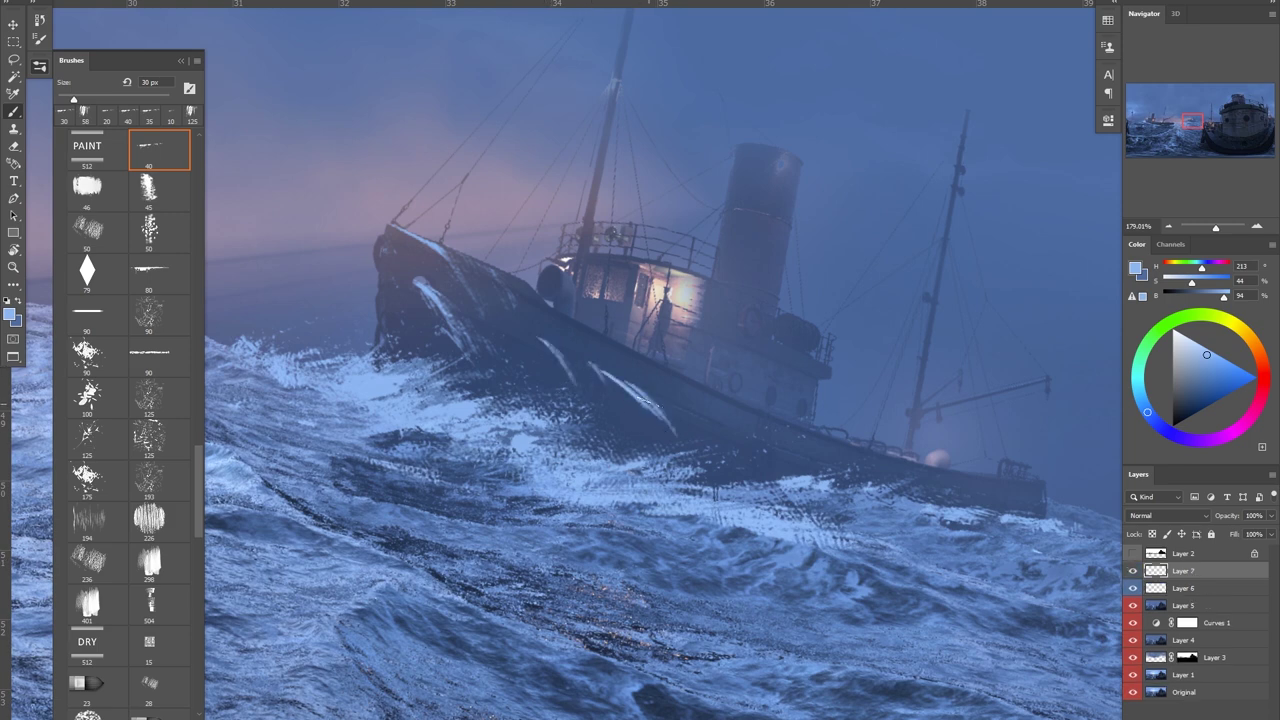
pyautogui.moveTo(725, 438); pyautogui.dragTo(552, 394)
pyautogui.moveTo(808, 455); pyautogui.dragTo(938, 525)
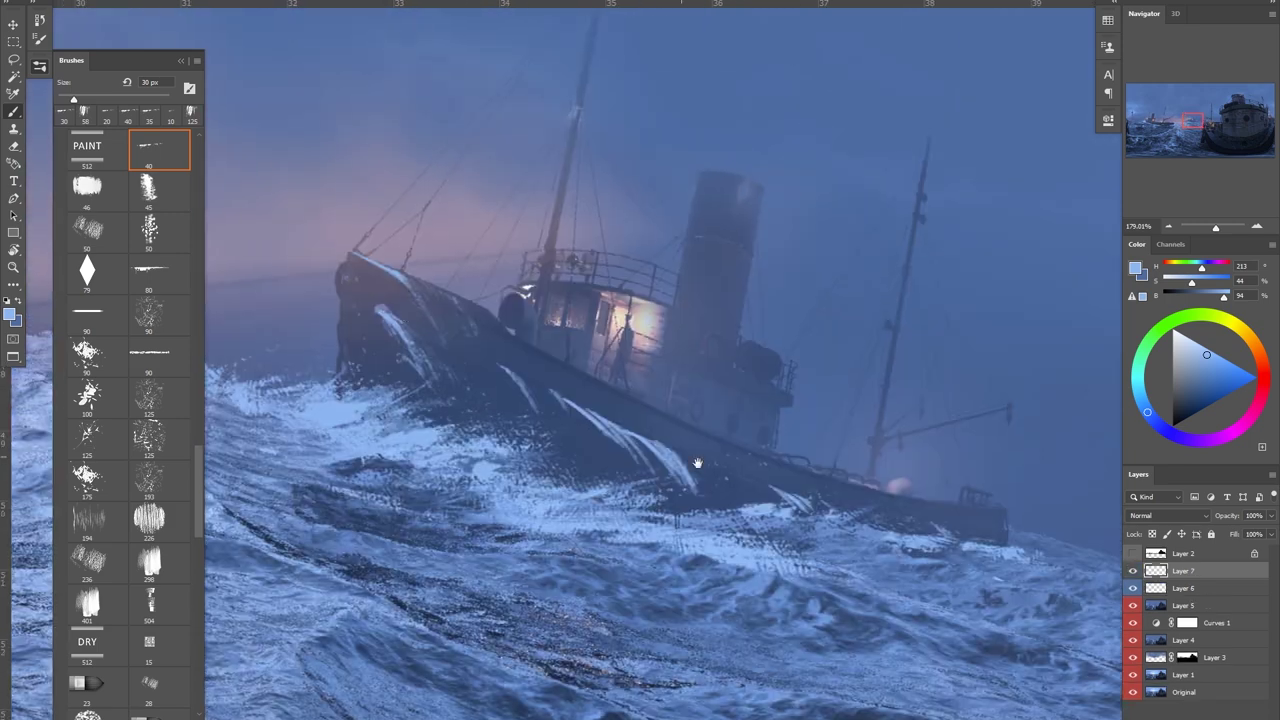
# Break up the midship hull streaks on Layer 7 with the Eraser and switch to the 215 spatter brush tip at 71 px.
pyautogui.press('e')
pyautogui.moveTo(659, 498)
pyautogui.mouseDown()
pyautogui.moveTo(580, 446)
pyautogui.moveTo(664, 488)
pyautogui.mouseUp()
pyautogui.moveTo(664, 488); pyautogui.dragTo(640, 488)
pyautogui.press('b')
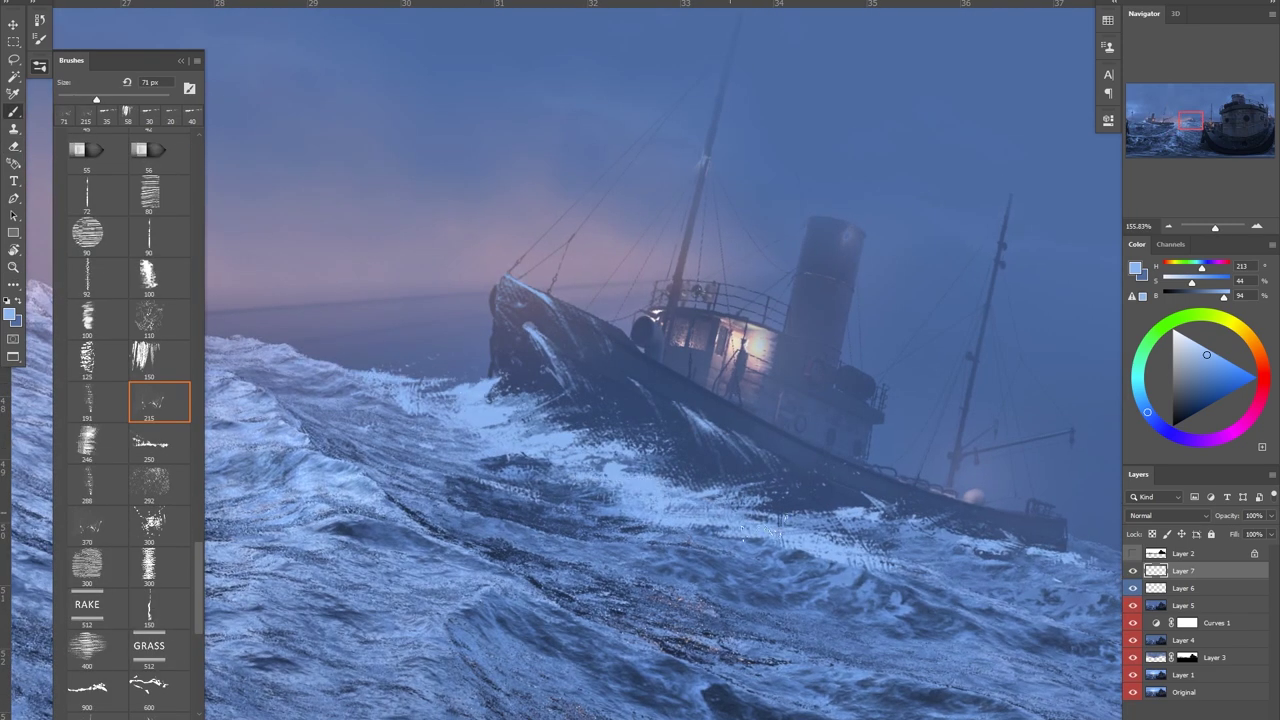
pyautogui.press('e')
pyautogui.press('b')
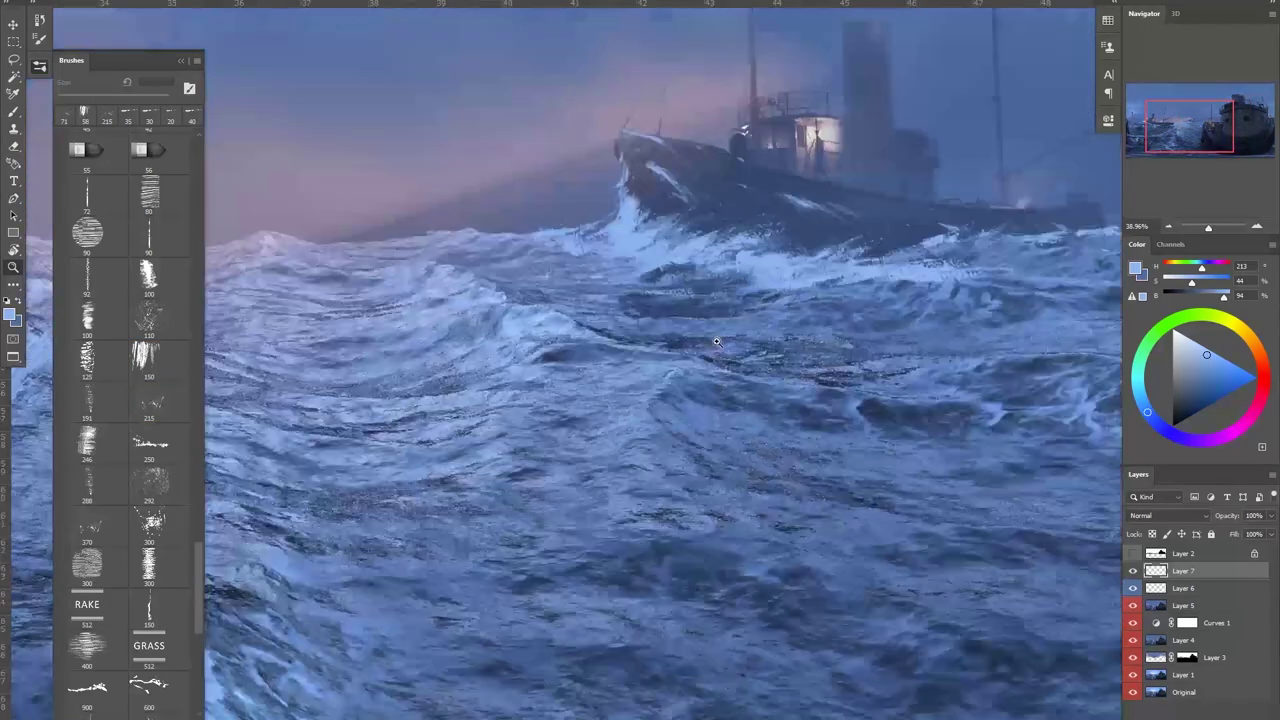
# Touch up the bow foam on Layer 6 with the 58 px Eraser and paint fine spray ahead of the bow on Layer 7.
pyautogui.press('e')
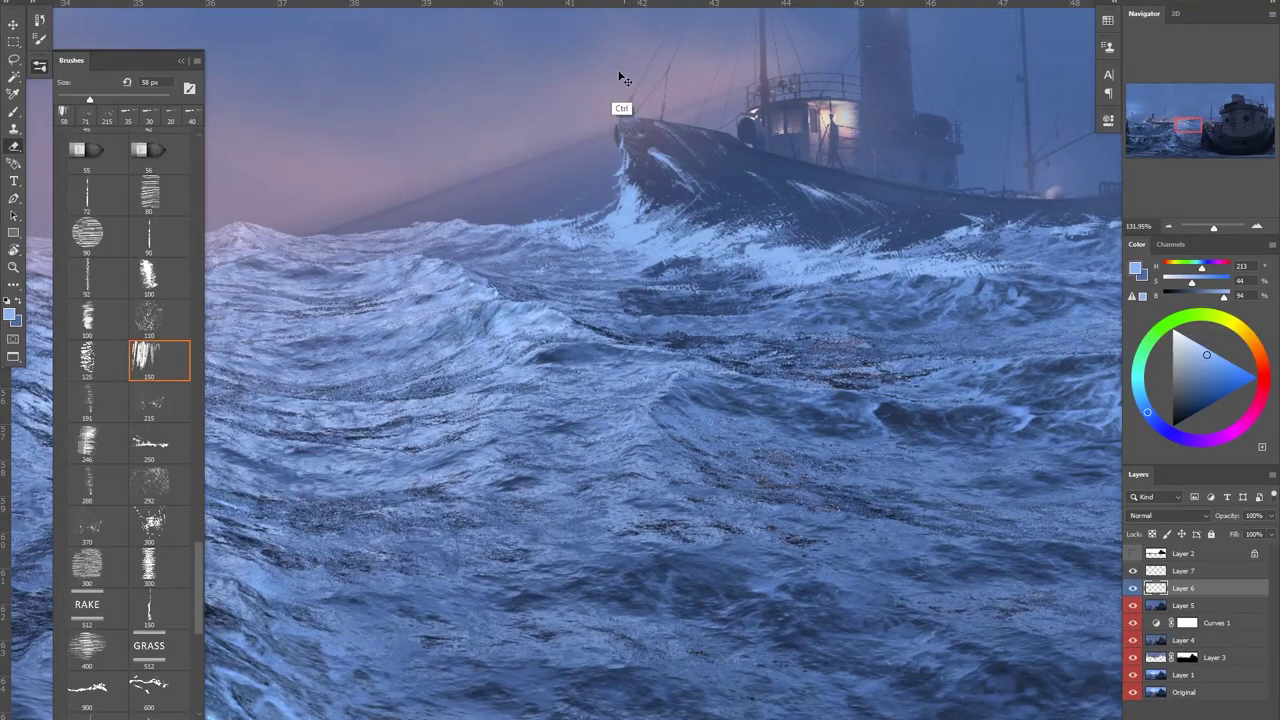
pyautogui.scroll(1, 612, 130)
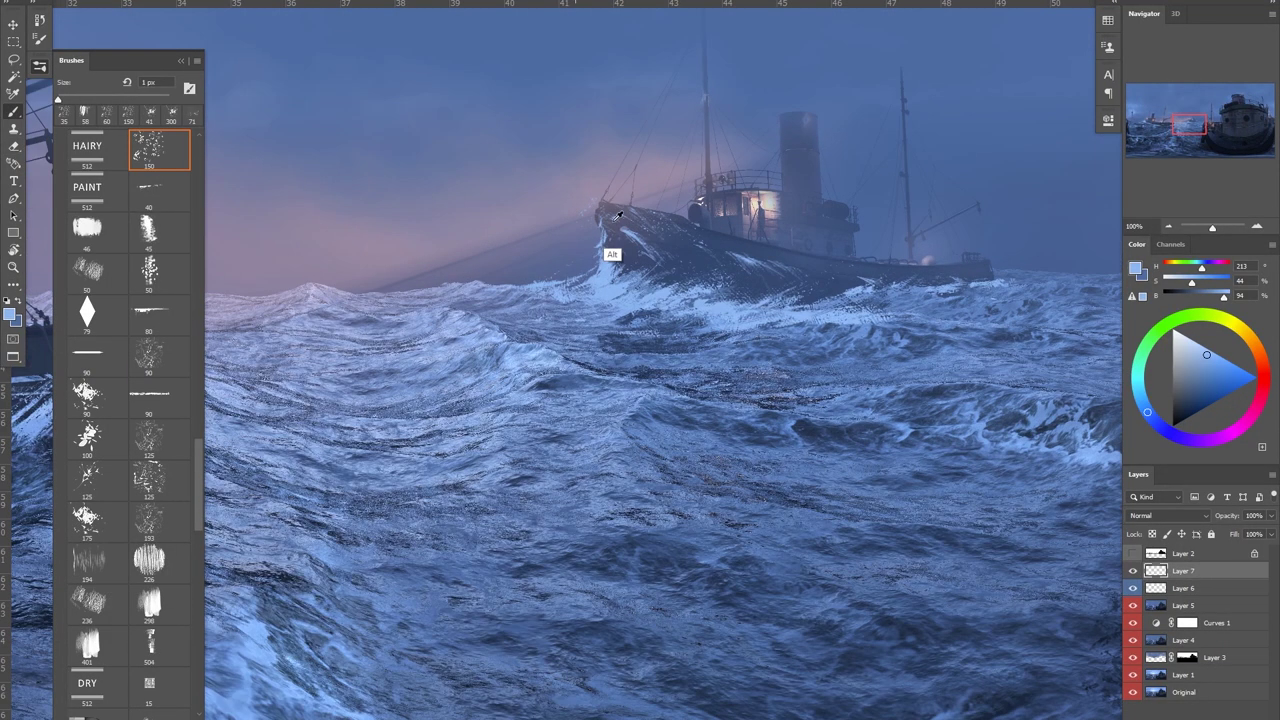
pyautogui.moveTo(583, 242); pyautogui.dragTo(497, 265)
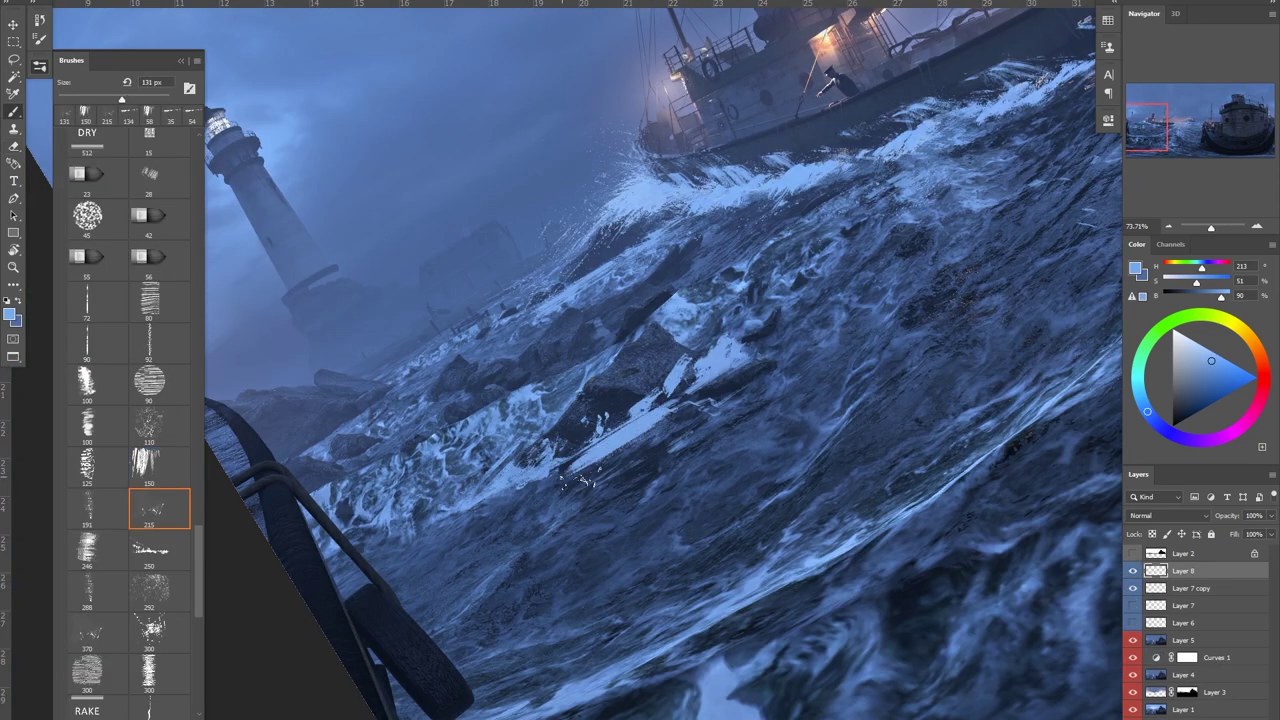
# Paint foam around the rocks near the lighthouse on Layer 8 with the 131 px spatter brush and trim it with the Eraser.
pyautogui.moveTo(600, 262); pyautogui.dragTo(651, 251)
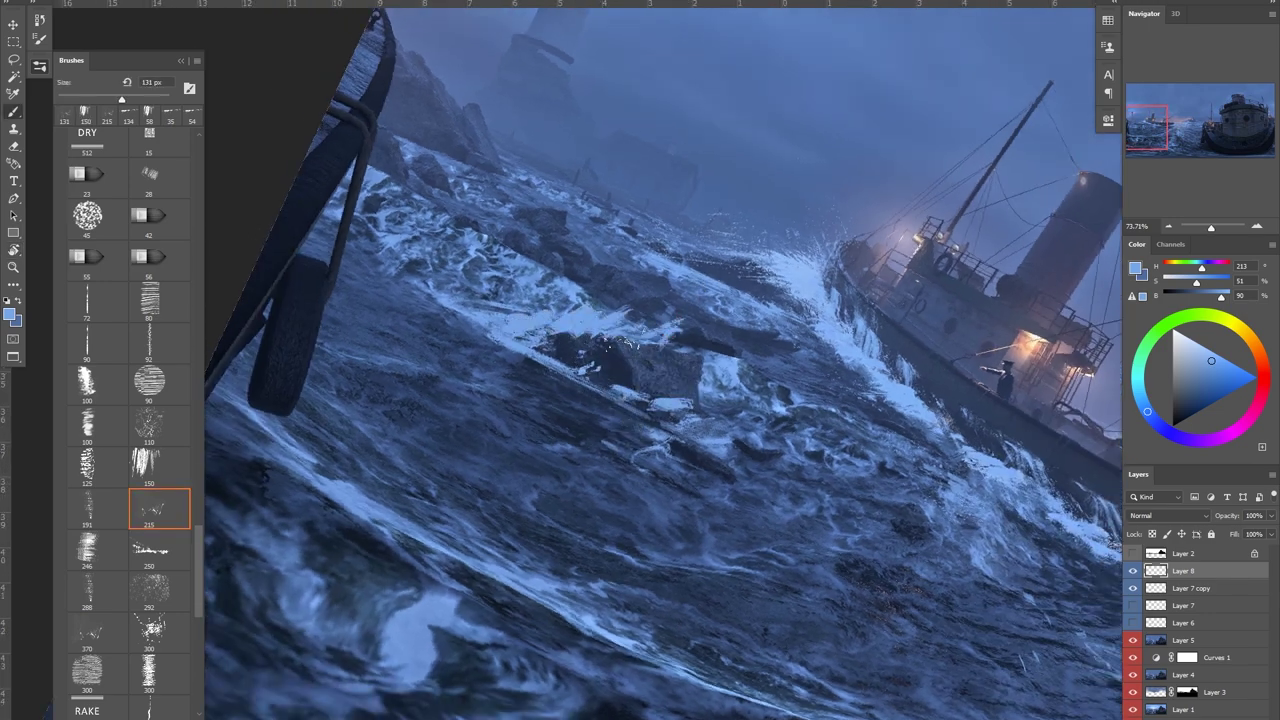
pyautogui.press('e')
pyautogui.moveTo(672, 324); pyautogui.dragTo(606, 346)
pyautogui.press('b')
pyautogui.press('e')
pyautogui.moveTo(702, 344); pyautogui.dragTo(652, 352)
pyautogui.press('b')
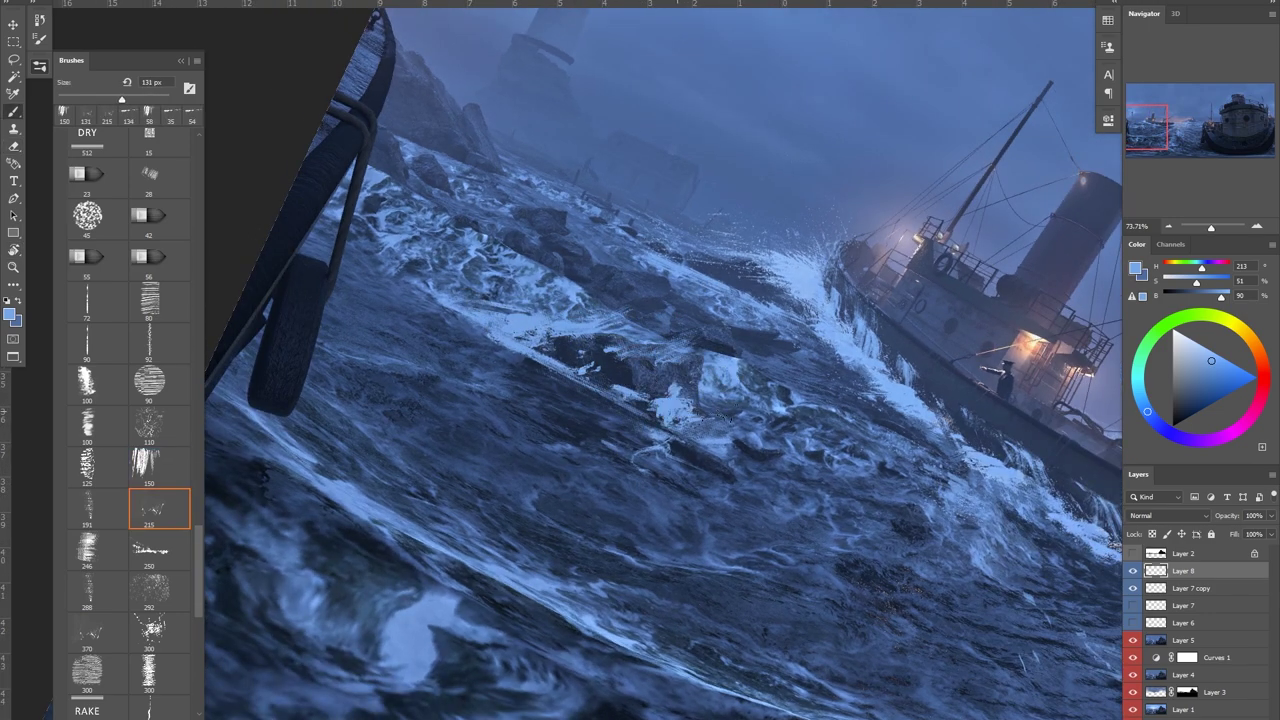
pyautogui.moveTo(692, 398); pyautogui.dragTo(704, 430)
pyautogui.press('e')
pyautogui.scroll(-3, 555, 445)
pyautogui.press('r')
pyautogui.moveTo(520, 438); pyautogui.dragTo(550, 489)
pyautogui.press('b')
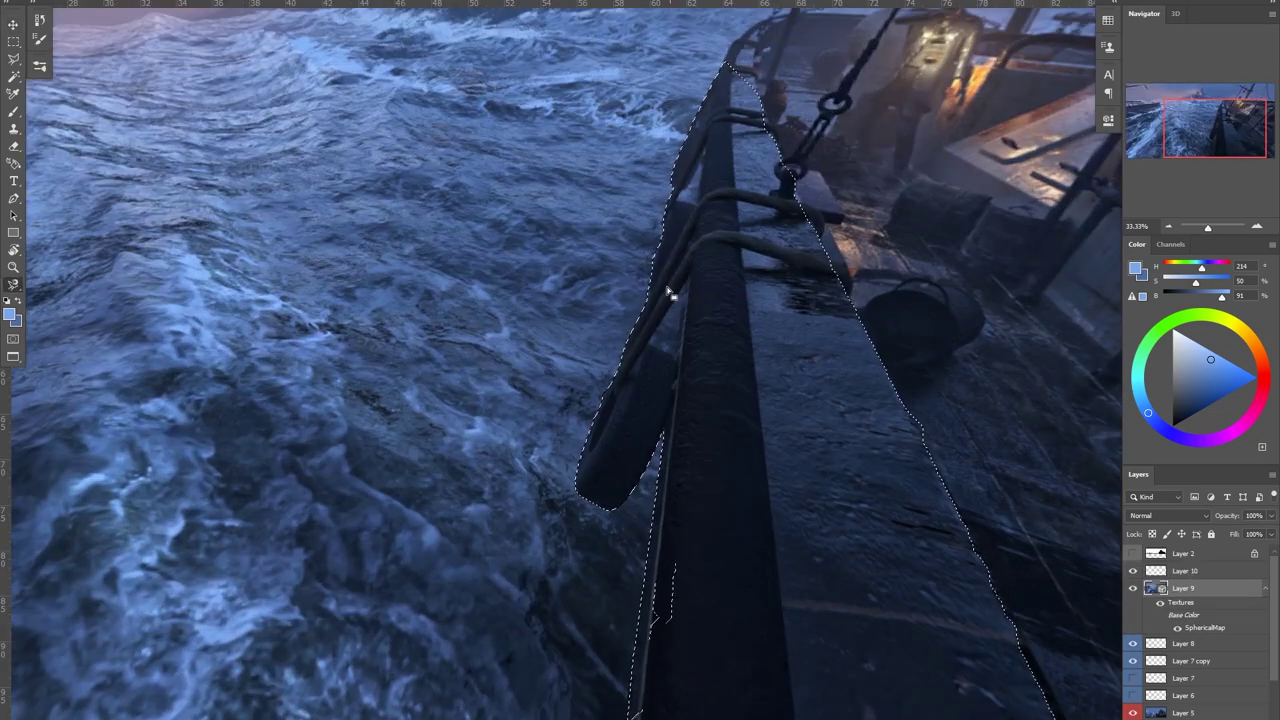
# Refine the railing selection with the Polygonal Lasso for Layer 10's mask and paint light blue foam on the water beside the rail.
pyautogui.hotkey('shift', 'l')
pyautogui.moveTo(676, 566)
pyautogui.mouseDown()
pyautogui.moveTo(704, 690)
pyautogui.moveTo(650, 712)
pyautogui.mouseUp()
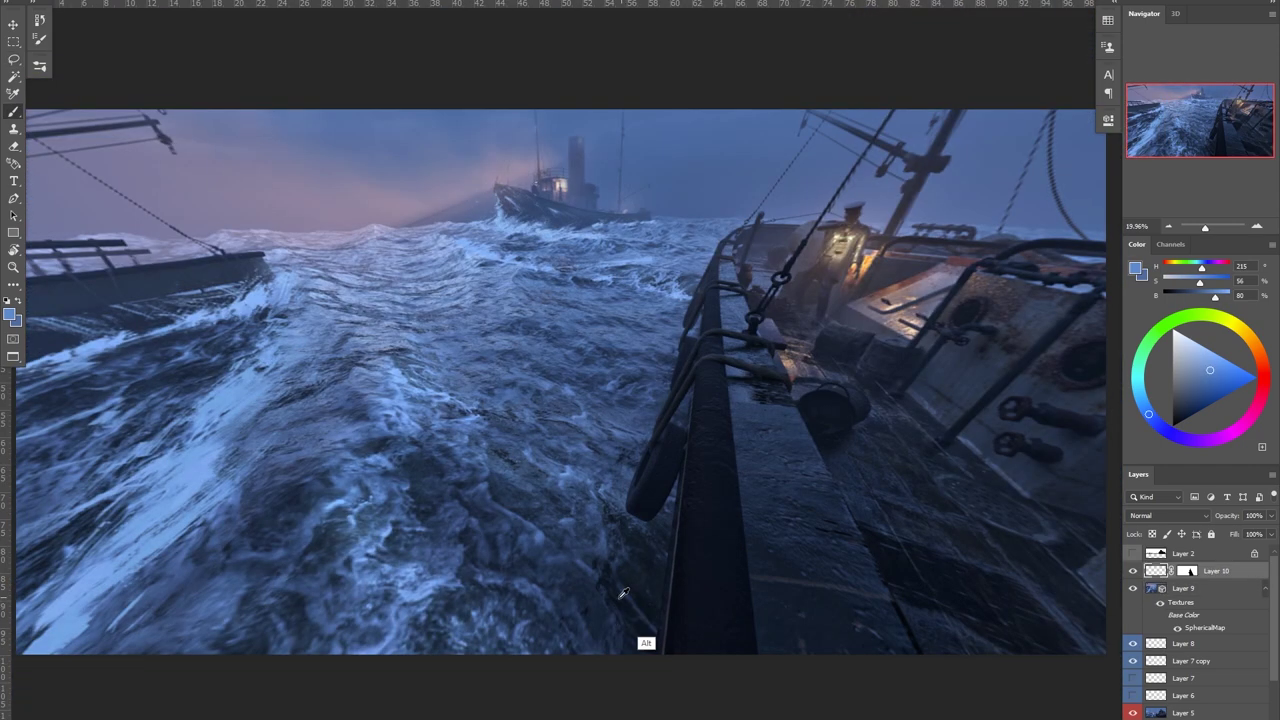
pyautogui.moveTo(622, 593)
pyautogui.mouseDown()
pyautogui.moveTo(620, 672)
pyautogui.moveTo(558, 665)
pyautogui.mouseUp()
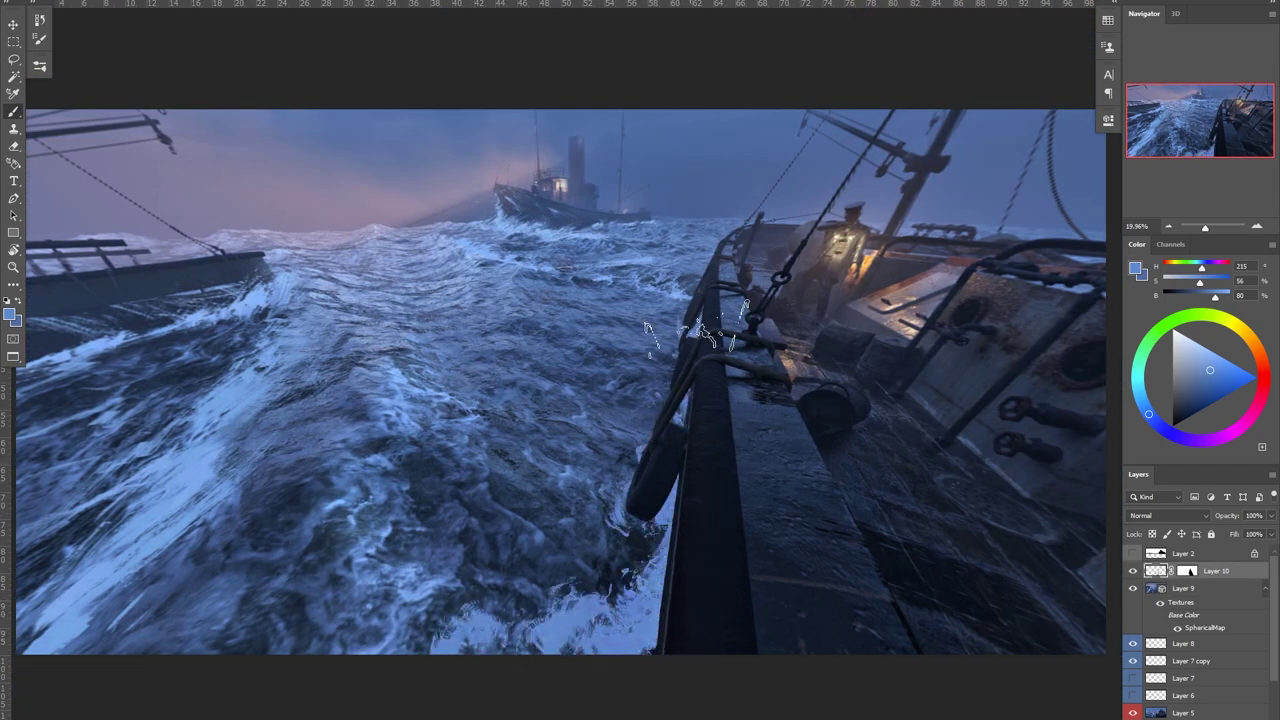
pyautogui.moveTo(675, 312); pyautogui.dragTo(681, 315)
pyautogui.moveTo(665, 540); pyautogui.dragTo(686, 302)
pyautogui.keyDown('alt'); pyautogui.click(286, 466); pyautogui.keyUp('alt')
pyautogui.moveTo(610, 560); pyautogui.dragTo(485, 630)
pyautogui.moveTo(655, 378)
pyautogui.mouseDown()
pyautogui.moveTo(672, 402)
pyautogui.moveTo(616, 515)
pyautogui.moveTo(500, 468)
pyautogui.mouseUp()
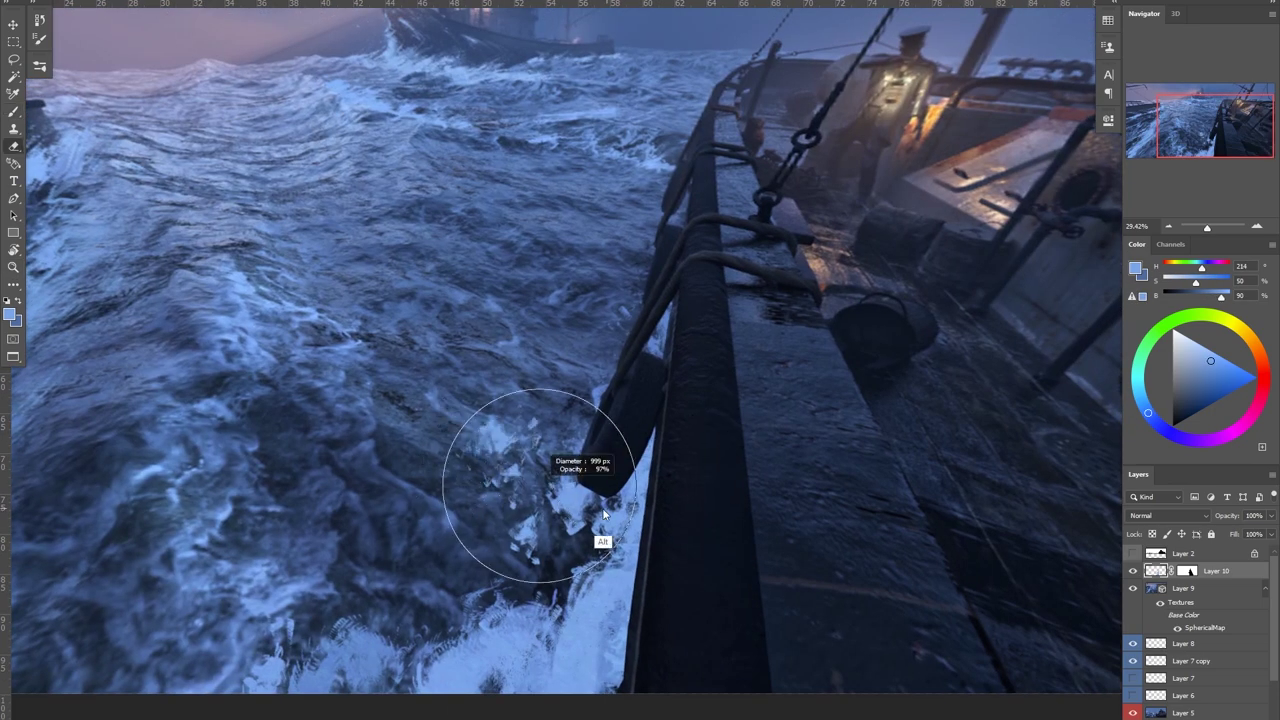
# Thin the foam beside the hanging tyre with the Eraser and add loose spray with the 150 spatter brush tip at 897 px.
pyautogui.scroll(-2, 460, 605)
pyautogui.moveTo(490, 402); pyautogui.dragTo(474, 476)
pyautogui.moveTo(582, 420); pyautogui.dragTo(538, 423)
pyautogui.rightClick(538, 423)
pyautogui.click(39, 68)
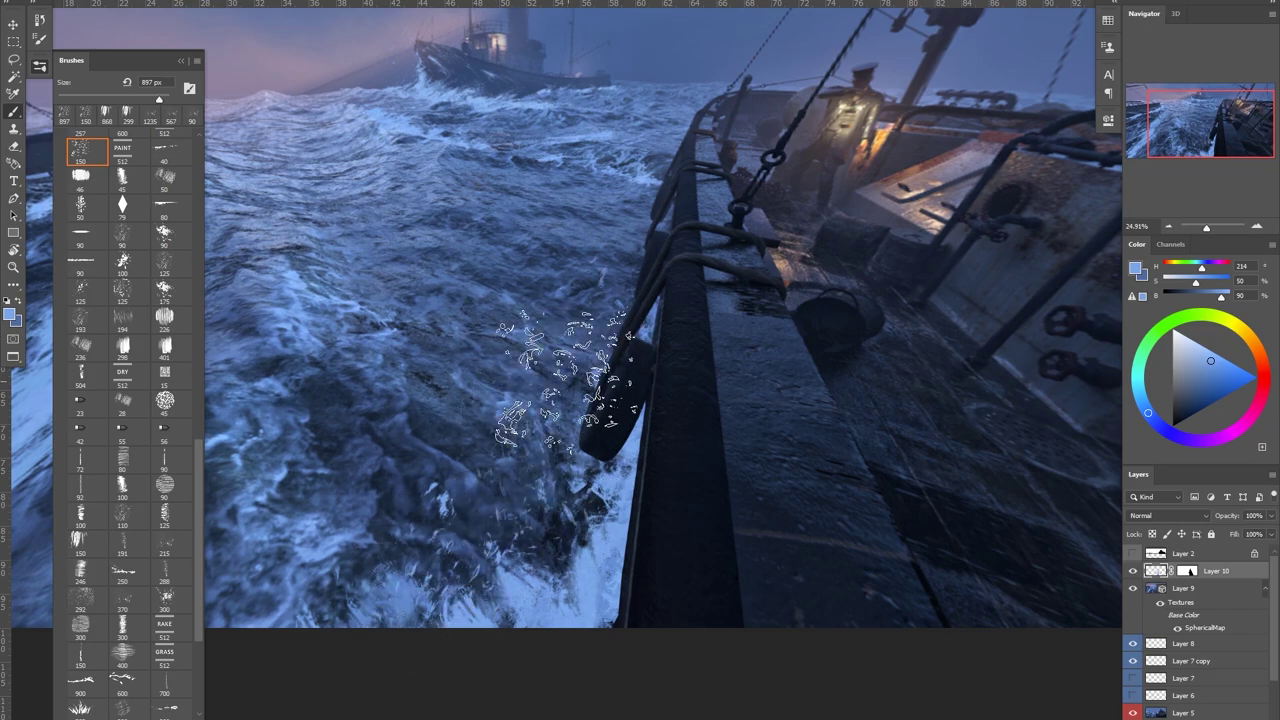
pyautogui.moveTo(622, 315); pyautogui.dragTo(617, 270)
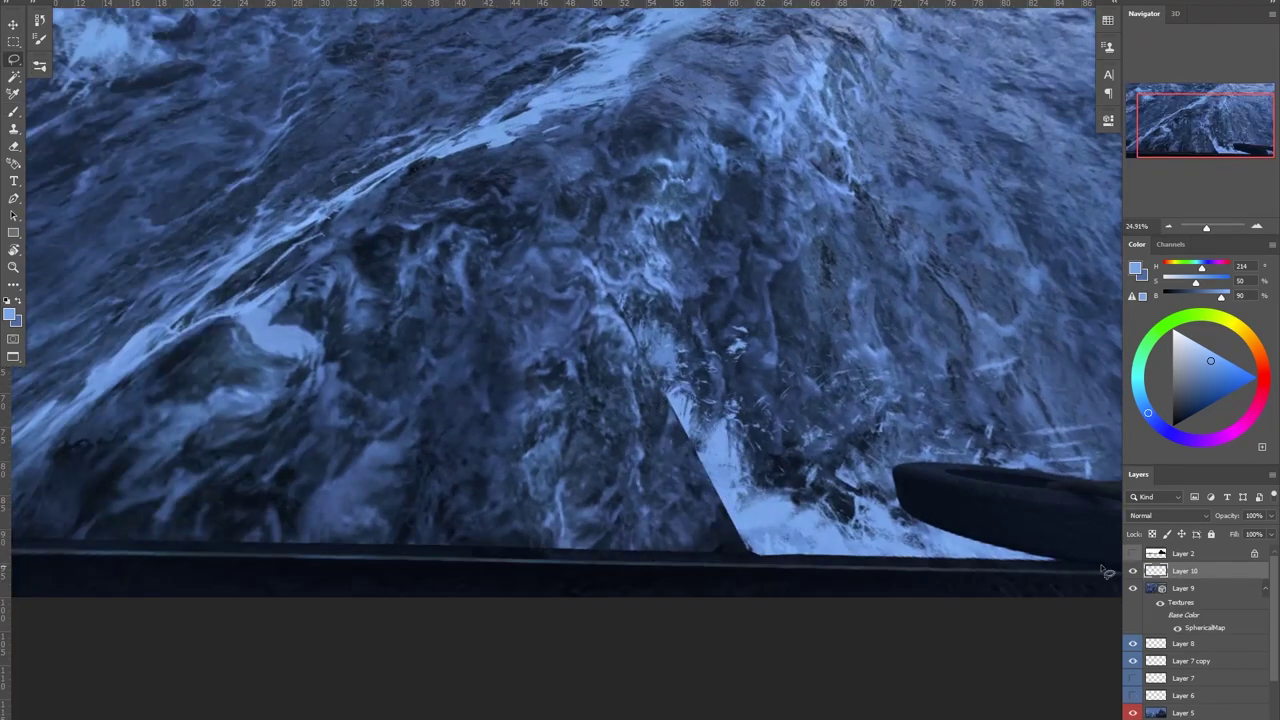
# Outline the dark rail strip with the Polygonal Lasso to confine painting on Layer 10 to the water.
pyautogui.hotkey('shift', 'l')
pyautogui.click(1102, 567)
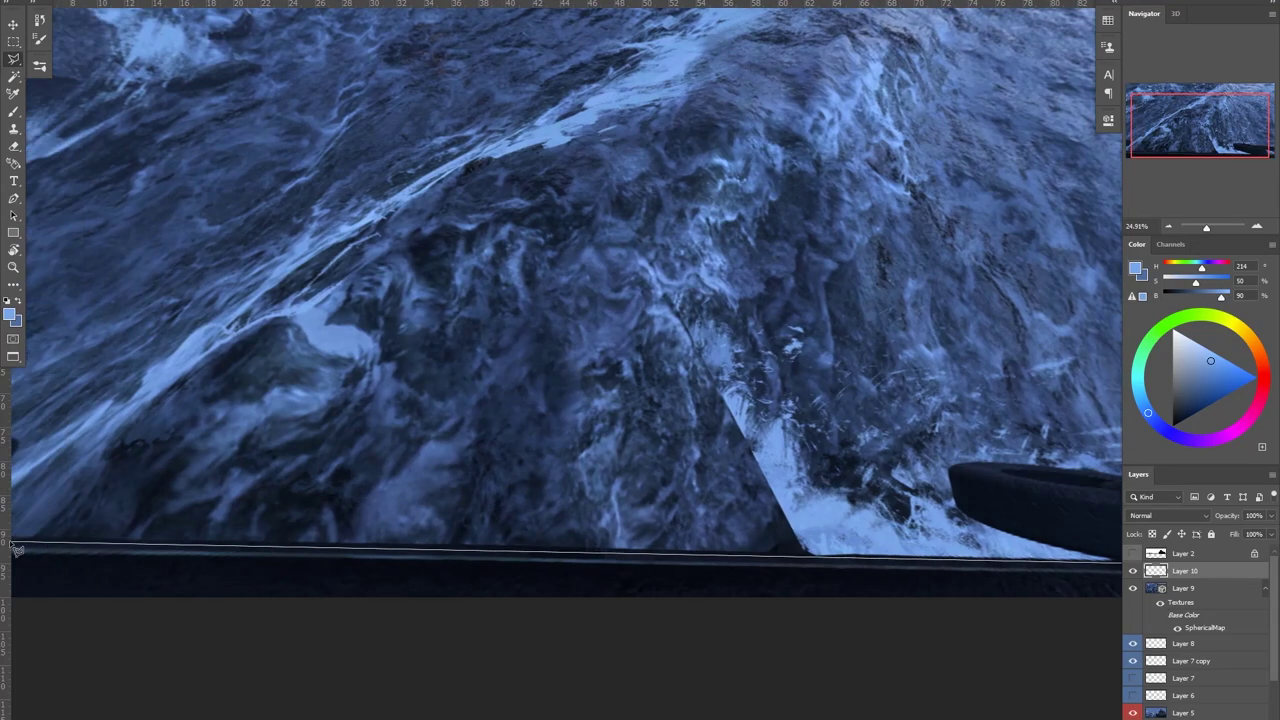
pyautogui.click(80, 535)
pyautogui.click(89, 652)
pyautogui.moveTo(729, 680); pyautogui.dragTo(212, 606)
pyautogui.click(838, 580)
pyautogui.click(797, 496)
# Paint blue foam along the rail's waterline near the tyre on Layer 10 with the 215 spatter brush tip at 1186 px.
pyautogui.moveTo(478, 368); pyautogui.dragTo(656, 403)
pyautogui.moveTo(613, 565); pyautogui.dragTo(1023, 535)
pyautogui.moveTo(985, 500)
pyautogui.mouseDown()
pyautogui.moveTo(537, 471)
pyautogui.moveTo(177, 517)
pyautogui.moveTo(731, 527)
pyautogui.moveTo(411, 520)
pyautogui.mouseUp()
pyautogui.click(40, 66)
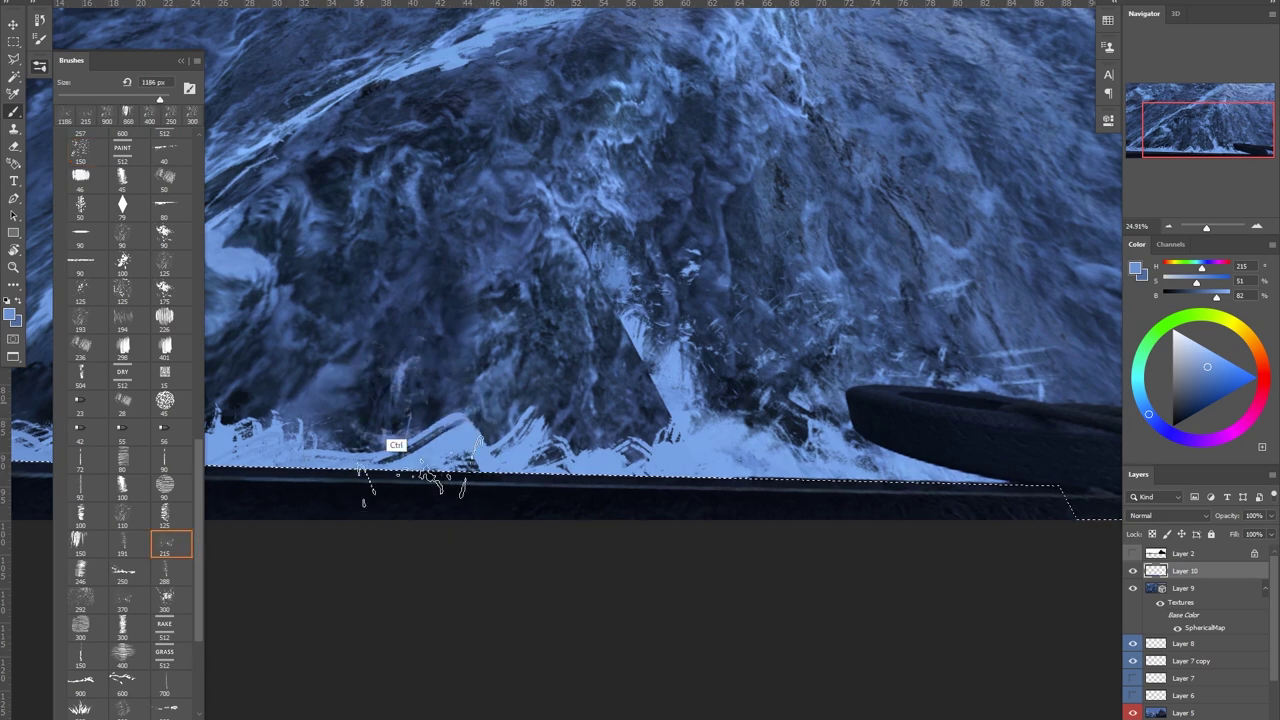
pyautogui.moveTo(820, 400); pyautogui.dragTo(450, 440)
pyautogui.moveTo(550, 340); pyautogui.dragTo(755, 400)
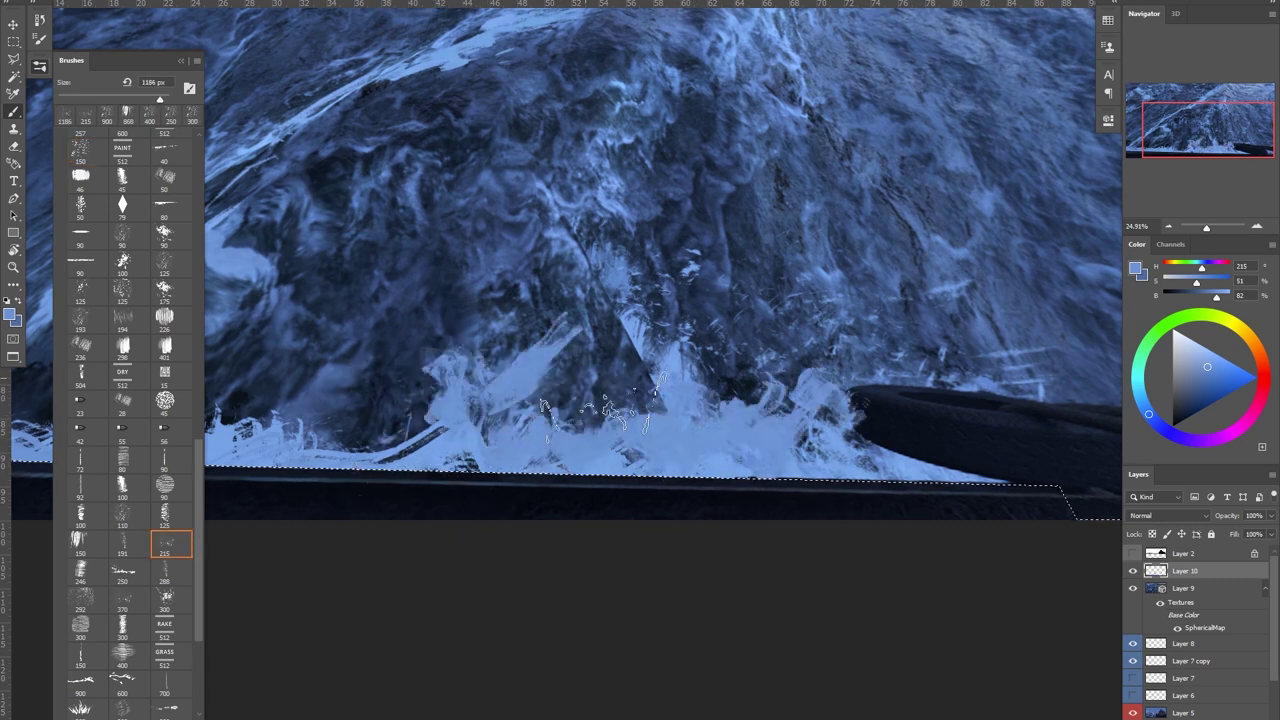
pyautogui.moveTo(640, 340); pyautogui.dragTo(590, 400)
# Extend the foam along the rail to the far edge of the canvas with the spatter brush at 1000 px.
pyautogui.moveTo(367, 508); pyautogui.dragTo(557, 486)
pyautogui.moveTo(812, 200); pyautogui.dragTo(680, 385)
pyautogui.moveTo(298, 448); pyautogui.dragTo(335, 428)
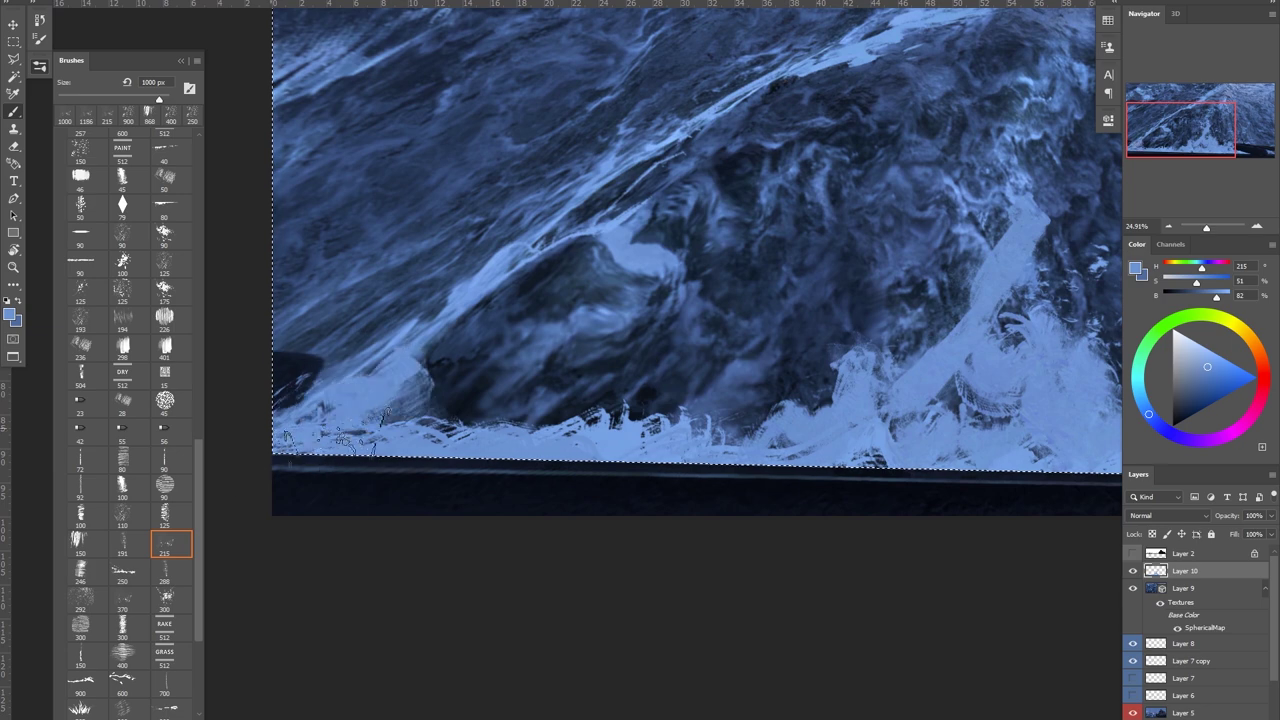
pyautogui.moveTo(830, 466); pyautogui.dragTo(590, 476)
pyautogui.moveTo(760, 410); pyautogui.dragTo(583, 390)
# Extend the foam up the water beyond the rail and add fine streaks on Layer 10 with the 215 spatter tip at 800 and 400 px.
pyautogui.press('e')
pyautogui.moveTo(525, 345); pyautogui.dragTo(598, 265)
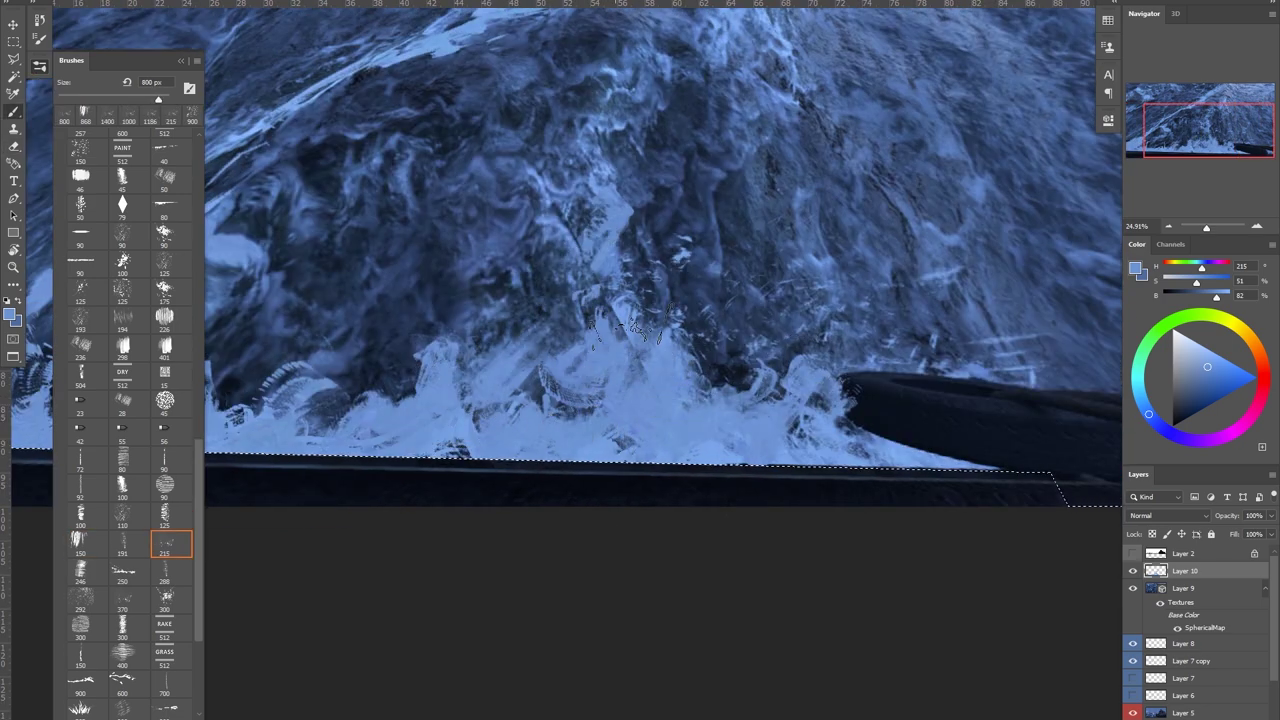
pyautogui.keyDown('alt'); pyautogui.click(475, 359); pyautogui.keyUp('alt')
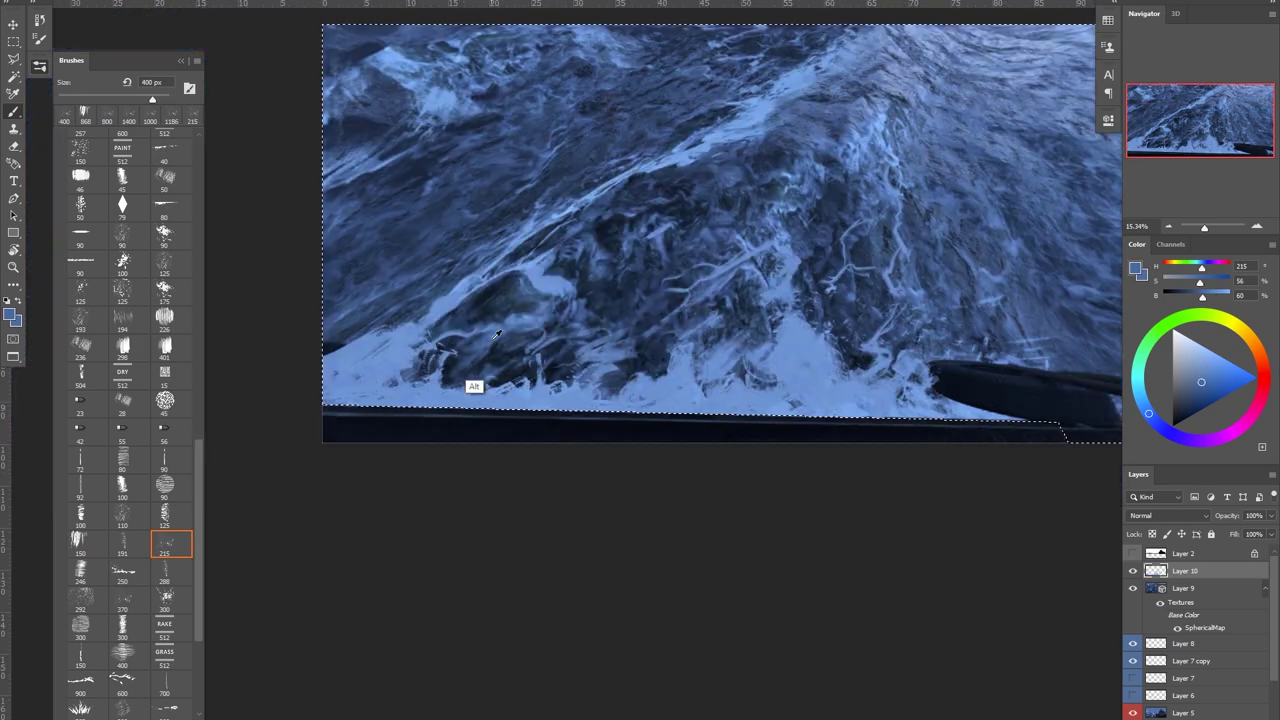
pyautogui.moveTo(395, 358); pyautogui.dragTo(426, 368)
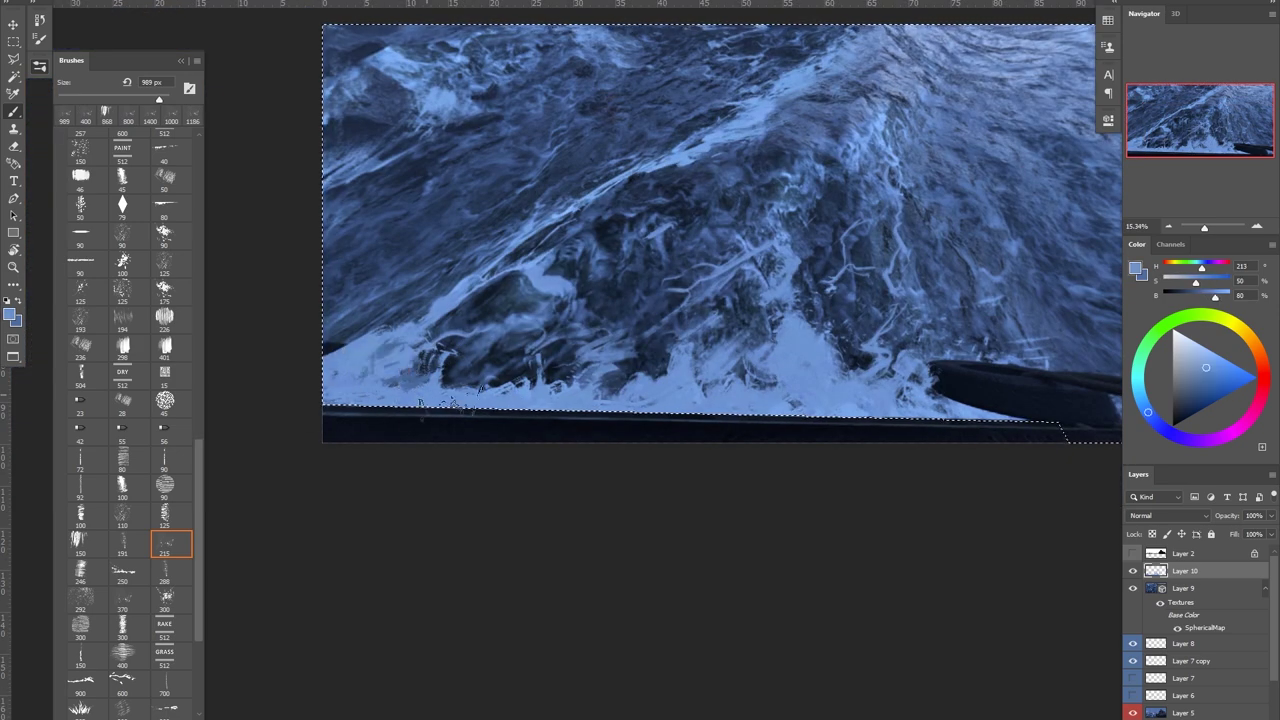
# Shade the rail foam with sampled darker blues using the 215 spatter tip at 989 px, with Layer 10's transparent pixels locked.
pyautogui.moveTo(195, 460); pyautogui.dragTo(195, 437)
pyautogui.keyDown('alt'); pyautogui.click(371, 390); pyautogui.keyUp('alt')
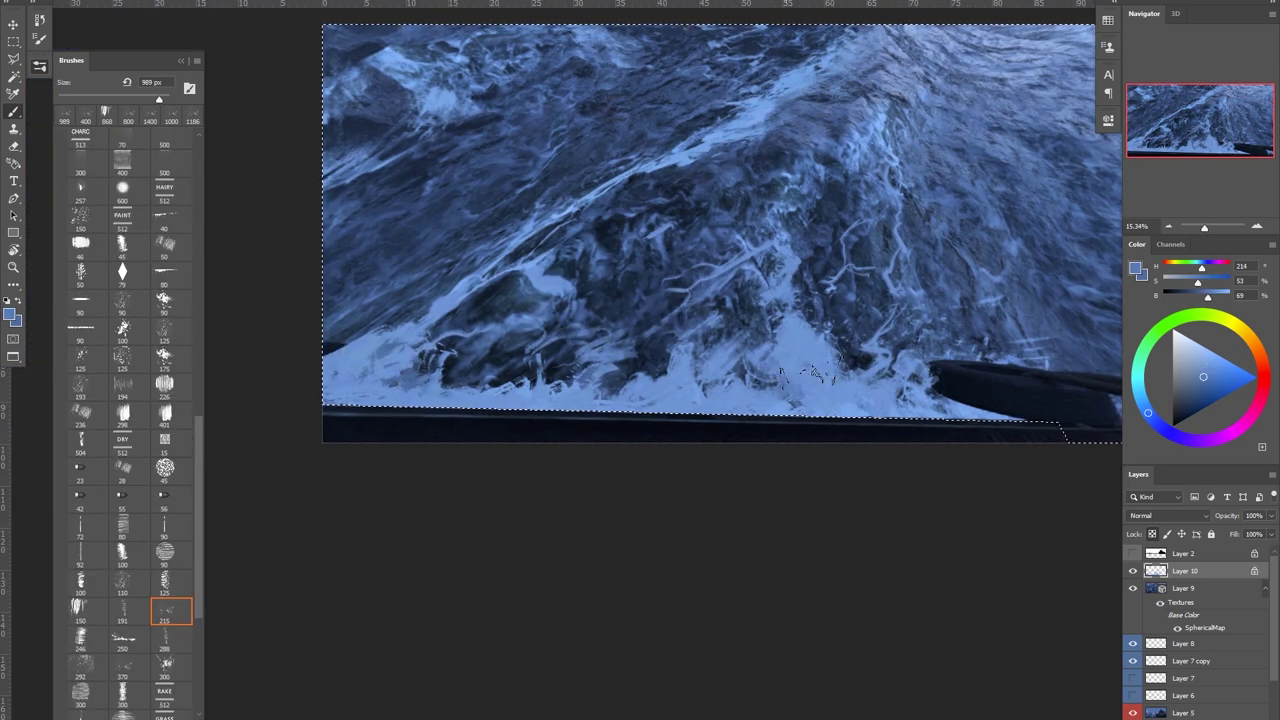
pyautogui.keyDown('alt'); pyautogui.click(480, 388); pyautogui.keyUp('alt')
pyautogui.press('e')
pyautogui.click(1152, 534)
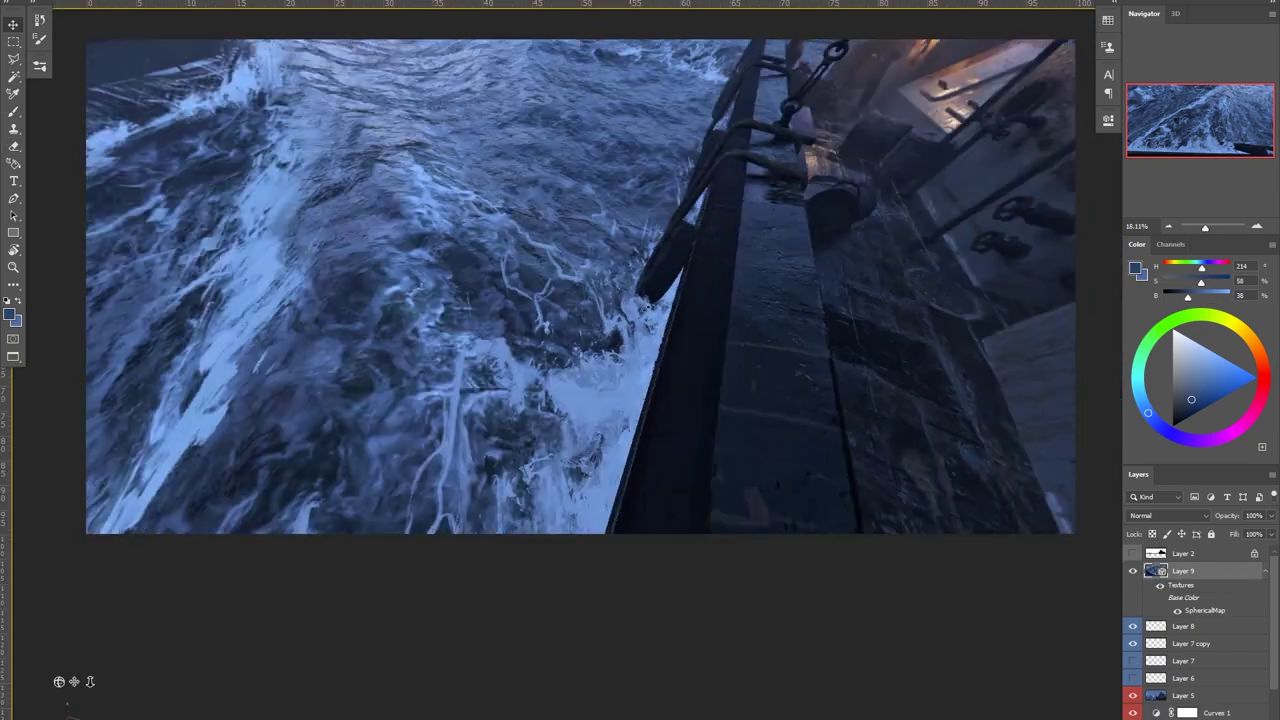
# Turn the panorama towards the near ship's wheelhouse and ladder and apply Layer 10's layer mask.
pyautogui.moveTo(680, 450); pyautogui.dragTo(390, 350)
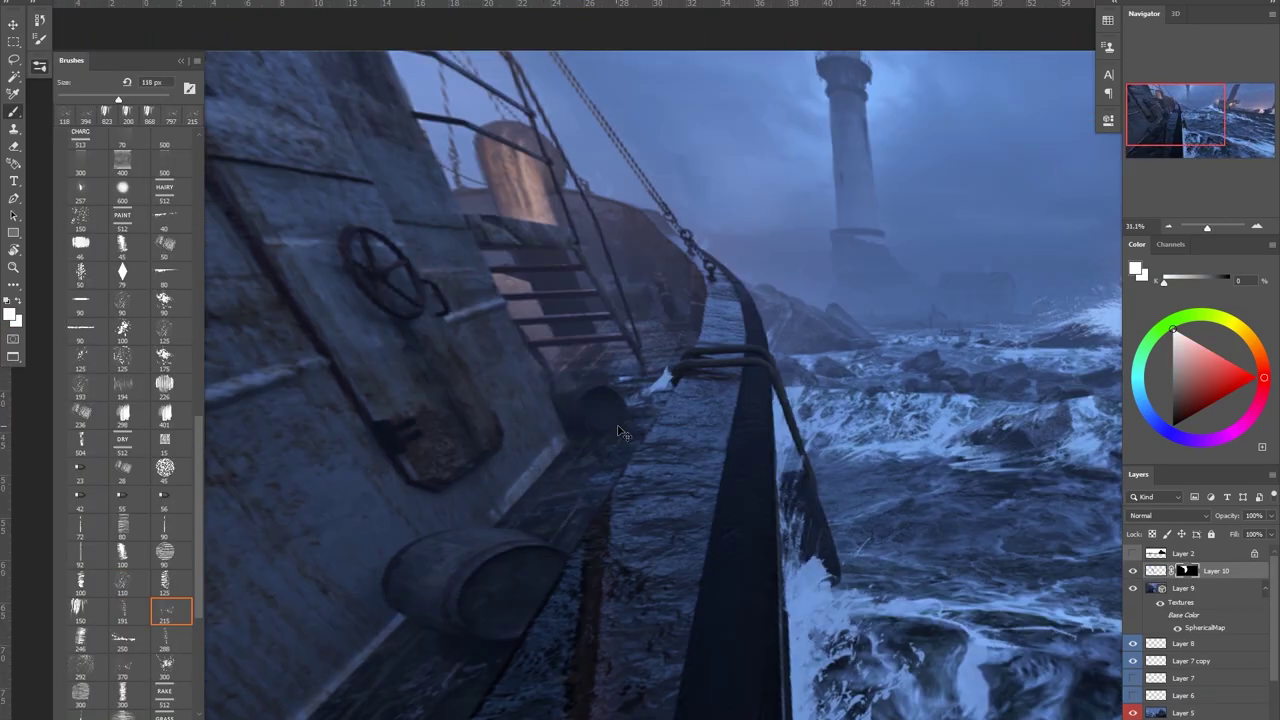
pyautogui.rightClick(1187, 571)
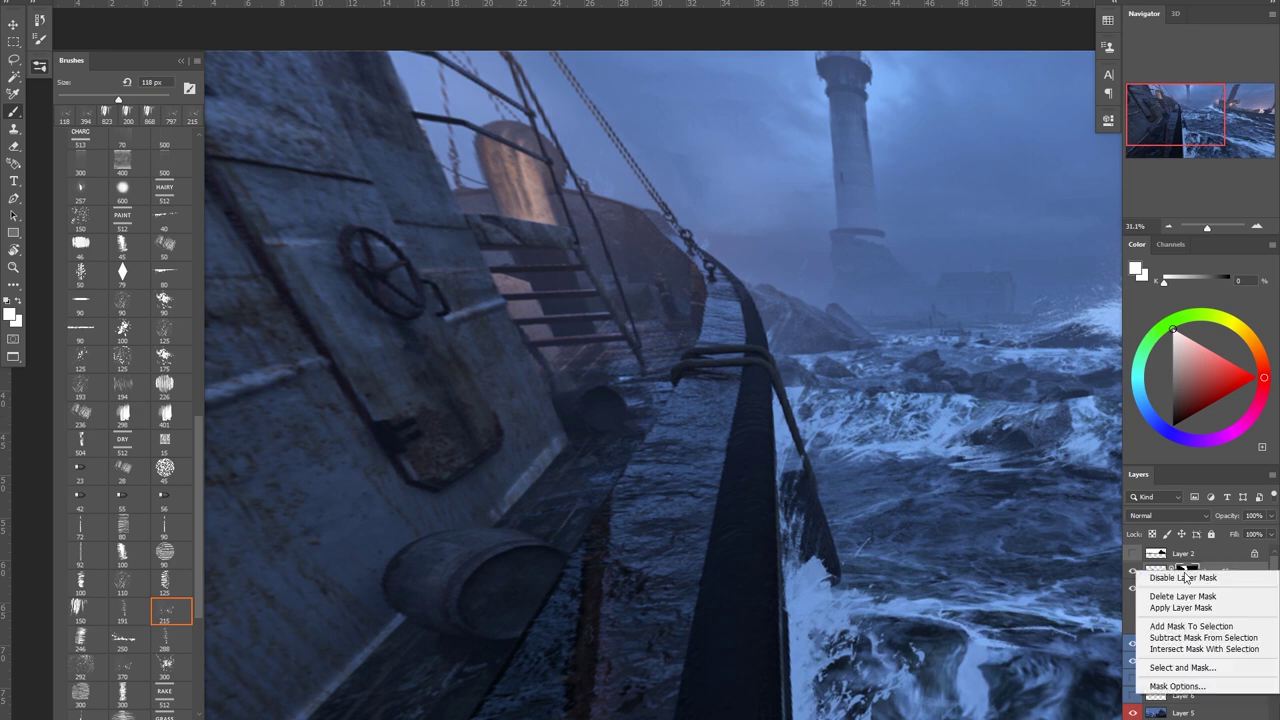
pyautogui.click(1185, 607)
# Paint thin water splashes across the deck below the ladder on Layer 10 with the 215 tip at 118 px and trim them with the Eraser.
pyautogui.moveTo(581, 429); pyautogui.dragTo(631, 424)
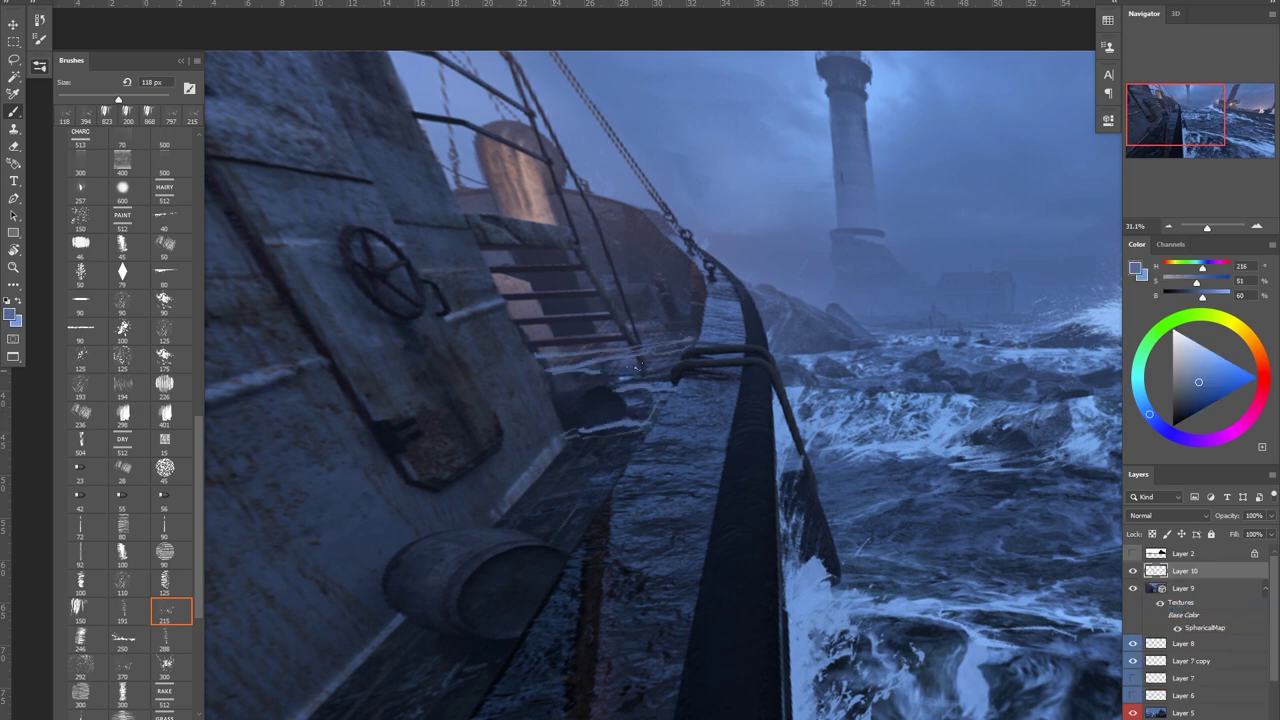
pyautogui.press('z')
pyautogui.moveTo(638, 364); pyautogui.dragTo(673, 357)
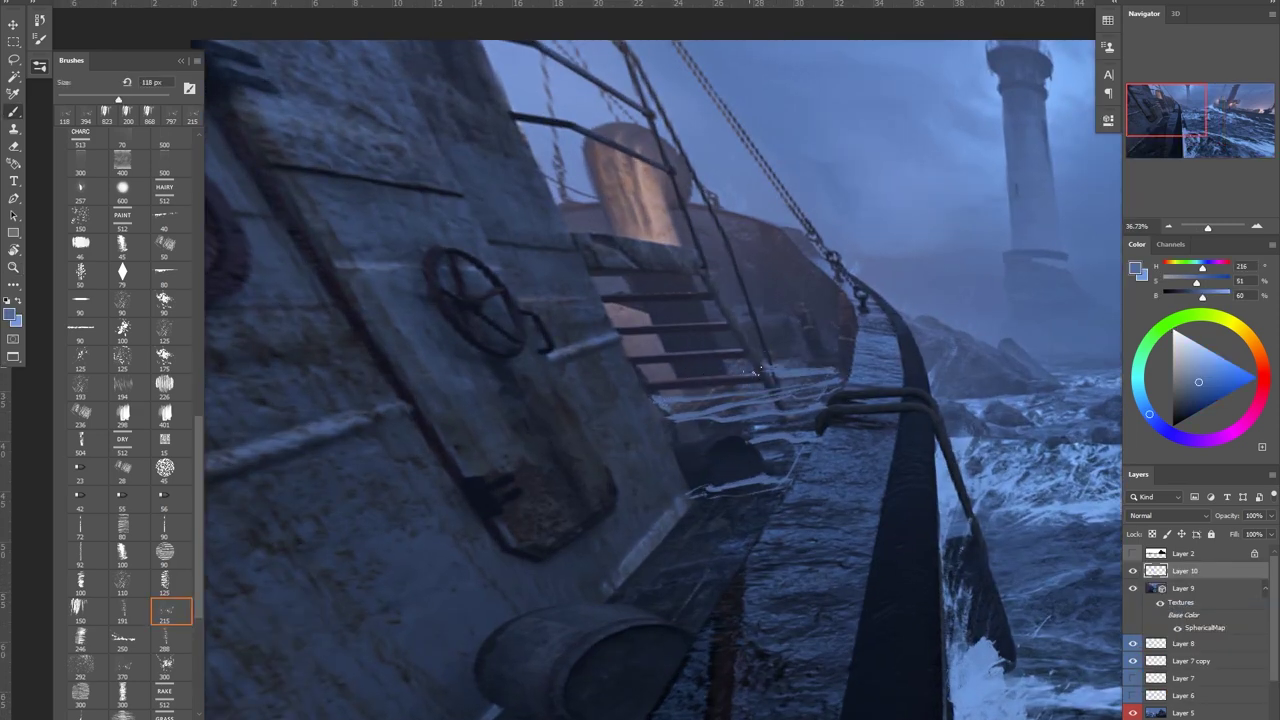
pyautogui.press('e')
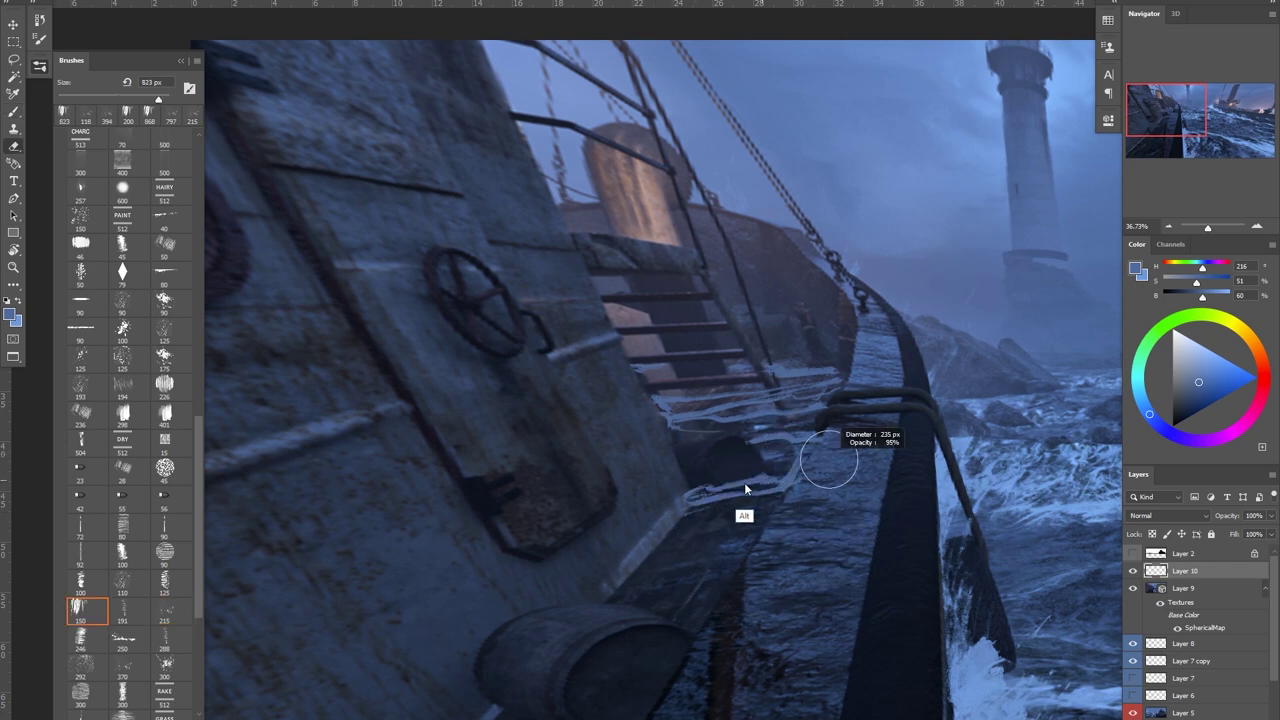
pyautogui.press('e')
# Lock Layer 10's transparent pixels and recolour the splashes below the ladder with sampled blues using the 215 tip at 148 px.
pyautogui.keyDown('ctrl'); pyautogui.click(1151, 569); pyautogui.keyUp('ctrl')
pyautogui.press('b')
pyautogui.keyDown('alt'); pyautogui.click(692, 440); pyautogui.keyUp('alt')
pyautogui.hotkey('ctrl', 'd')
pyautogui.moveTo(692, 488)
pyautogui.mouseDown()
pyautogui.moveTo(714, 415)
pyautogui.moveTo(670, 520)
pyautogui.moveTo(720, 500)
pyautogui.mouseUp()
pyautogui.press('/')
pyautogui.keyDown('alt'); pyautogui.click(757, 425); pyautogui.keyUp('alt')
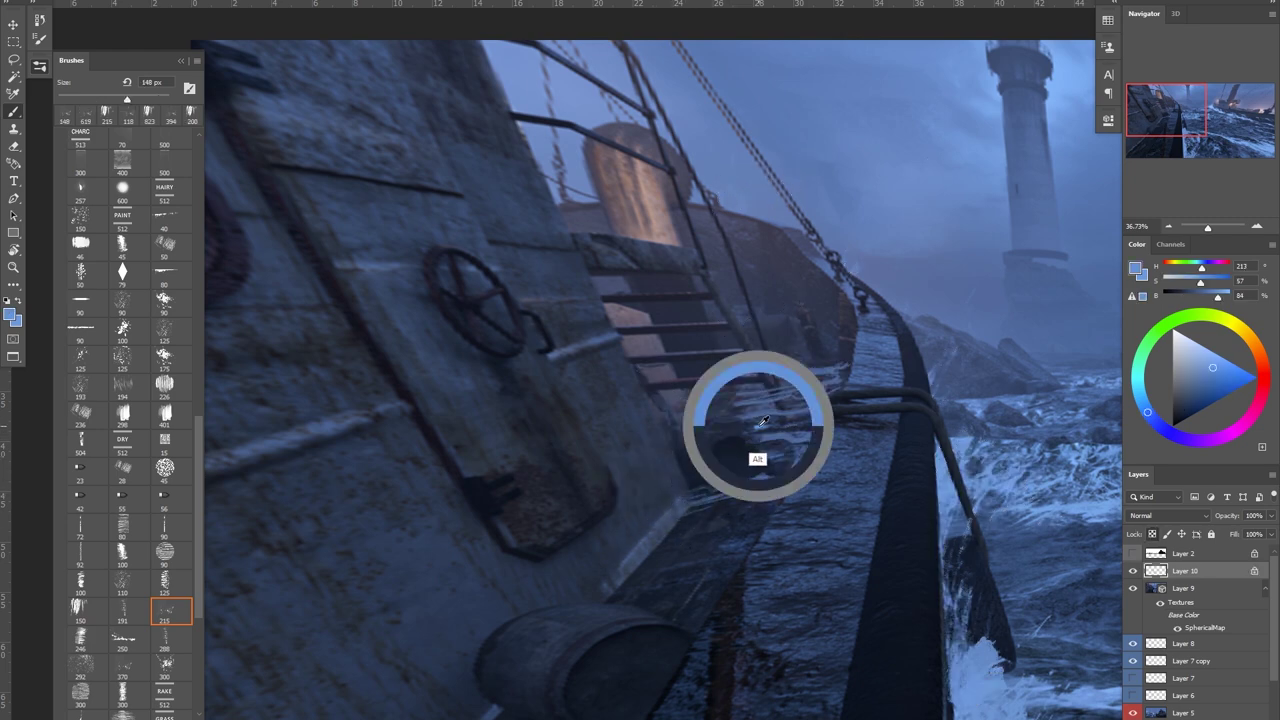
pyautogui.moveTo(738, 400)
pyautogui.mouseDown()
pyautogui.moveTo(660, 394)
pyautogui.moveTo(735, 405)
pyautogui.mouseUp()
# Paint light blue foam streaks across the open water between the ships on Layer 10 with the 370 tip at 200 px.
pyautogui.keyDown('alt'); pyautogui.click(630, 196); pyautogui.keyUp('alt')
pyautogui.keyDown('alt'); pyautogui.click(653, 194); pyautogui.keyUp('alt')
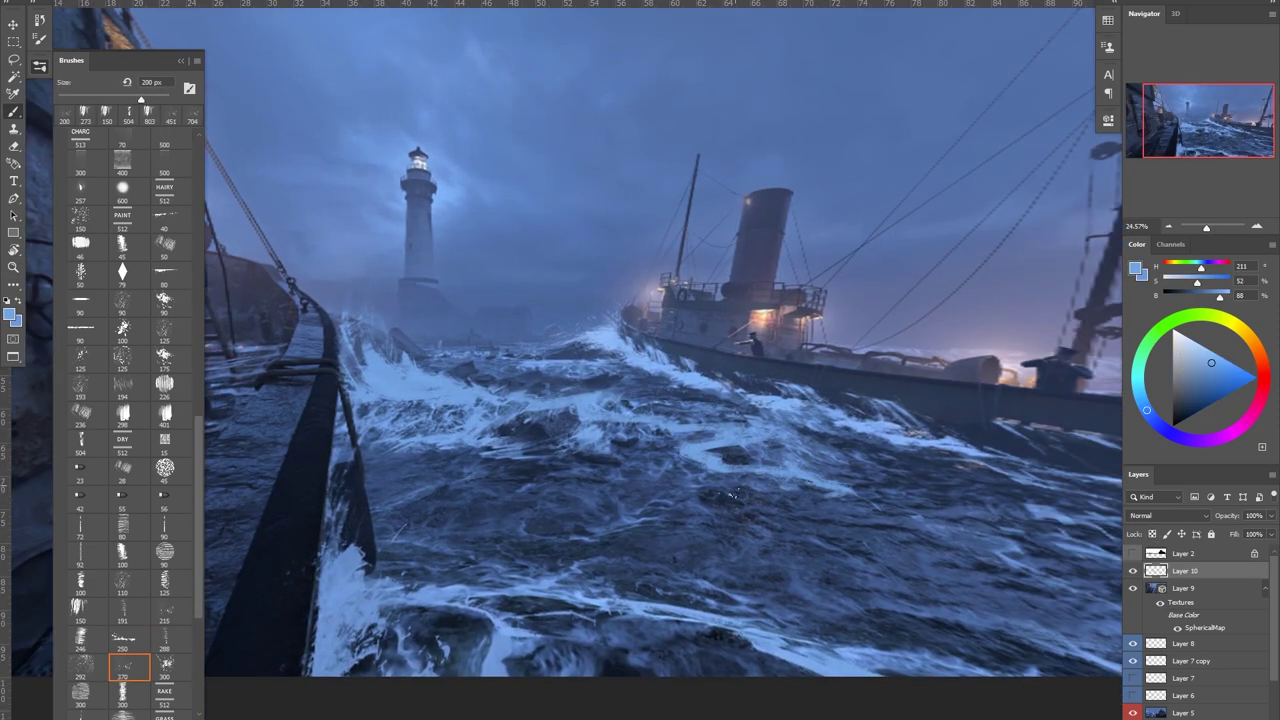
pyautogui.moveTo(477, 581); pyautogui.dragTo(529, 453)
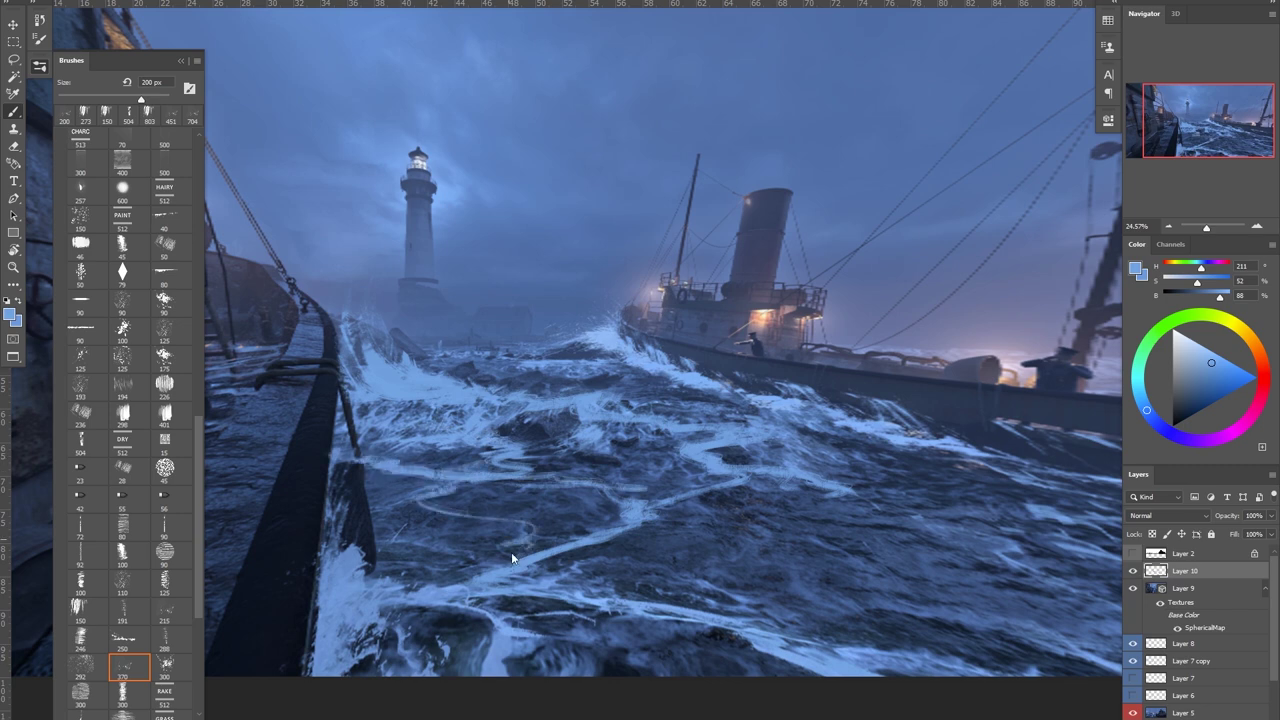
pyautogui.moveTo(952, 530); pyautogui.dragTo(610, 465)
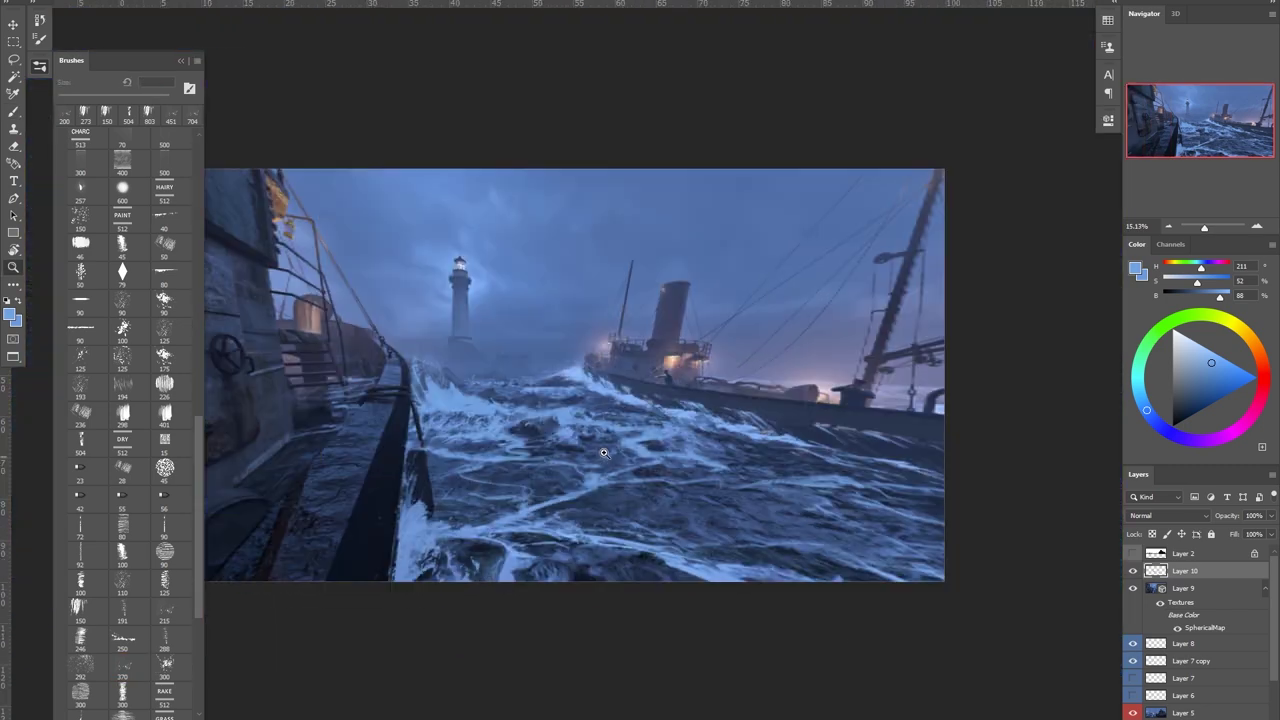
pyautogui.moveTo(515, 473)
pyautogui.mouseDown()
pyautogui.moveTo(450, 470)
pyautogui.moveTo(540, 466)
pyautogui.mouseUp()
pyautogui.moveTo(594, 374); pyautogui.dragTo(617, 352)
pyautogui.moveTo(658, 449); pyautogui.dragTo(702, 449)
pyautogui.moveTo(636, 412); pyautogui.dragTo(610, 450)
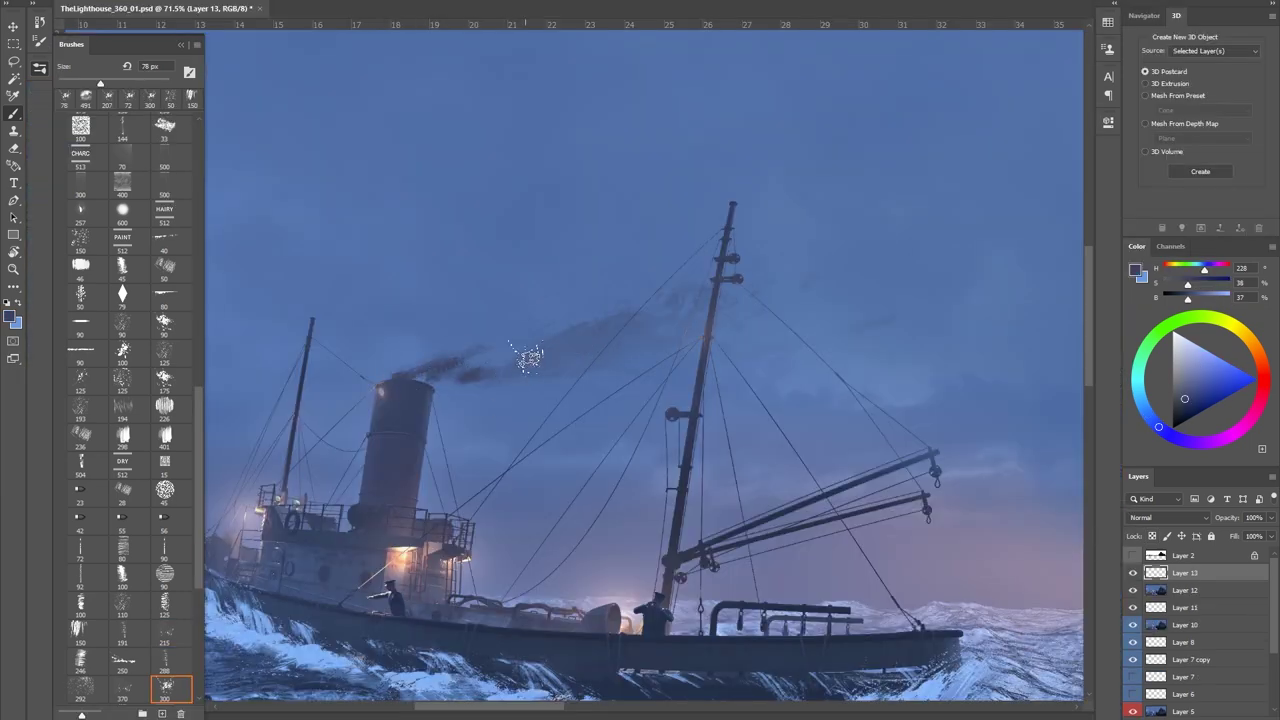
# Paint dark smoke trailing from the steamship's funnel past the mast on Layer 13 with the 300 spatter tip at 78 px.
pyautogui.moveTo(527, 357); pyautogui.dragTo(612, 349)
pyautogui.moveTo(634, 348); pyautogui.dragTo(806, 275)
pyautogui.press('e')
pyautogui.moveTo(498, 300)
pyautogui.mouseDown()
pyautogui.moveTo(405, 281)
pyautogui.moveTo(554, 312)
pyautogui.mouseUp()
pyautogui.press('b')
pyautogui.moveTo(537, 380)
pyautogui.mouseDown()
pyautogui.moveTo(526, 397)
pyautogui.moveTo(788, 373)
pyautogui.moveTo(711, 357)
pyautogui.moveTo(732, 357)
pyautogui.mouseUp()
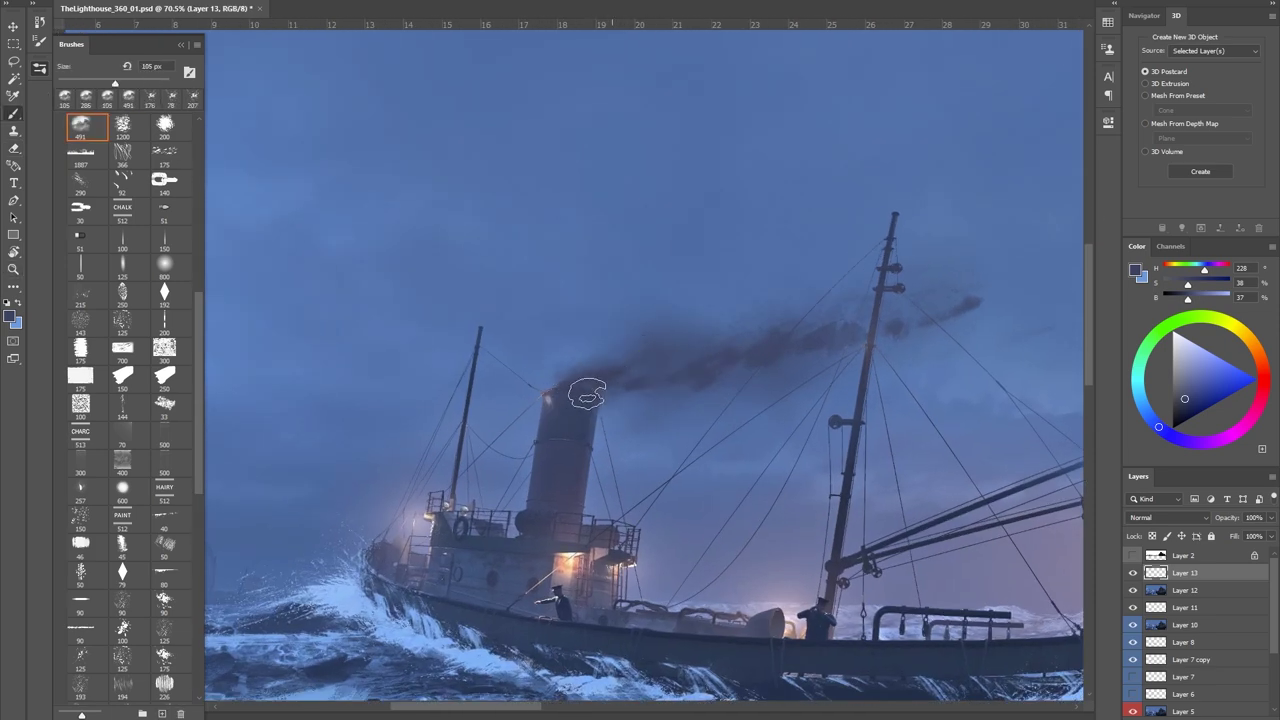
# Select the sky behind the steamship from Layer 12 with Layer 13 hidden, refine the selection, and return to Layer 13.
pyautogui.scroll(3, 590, 385)
pyautogui.press('l')
pyautogui.click(1132, 573)
pyautogui.press('w')
pyautogui.click(1185, 590)
pyautogui.click(614, 306)
pyautogui.moveTo(931, 476); pyautogui.dragTo(902, 507)
pyautogui.click(1132, 573)
pyautogui.click(1185, 573)
# Build up soft smoke inside the sky selection with the 491 tip at 507 px and thin its edges with the Eraser's 173 tip at 457 px.
pyautogui.press('b')
pyautogui.moveTo(520, 429)
pyautogui.mouseDown()
pyautogui.moveTo(568, 420)
pyautogui.moveTo(506, 437)
pyautogui.mouseUp()
pyautogui.moveTo(620, 405)
pyautogui.mouseDown()
pyautogui.moveTo(691, 394)
pyautogui.moveTo(535, 413)
pyautogui.moveTo(610, 385)
pyautogui.mouseUp()
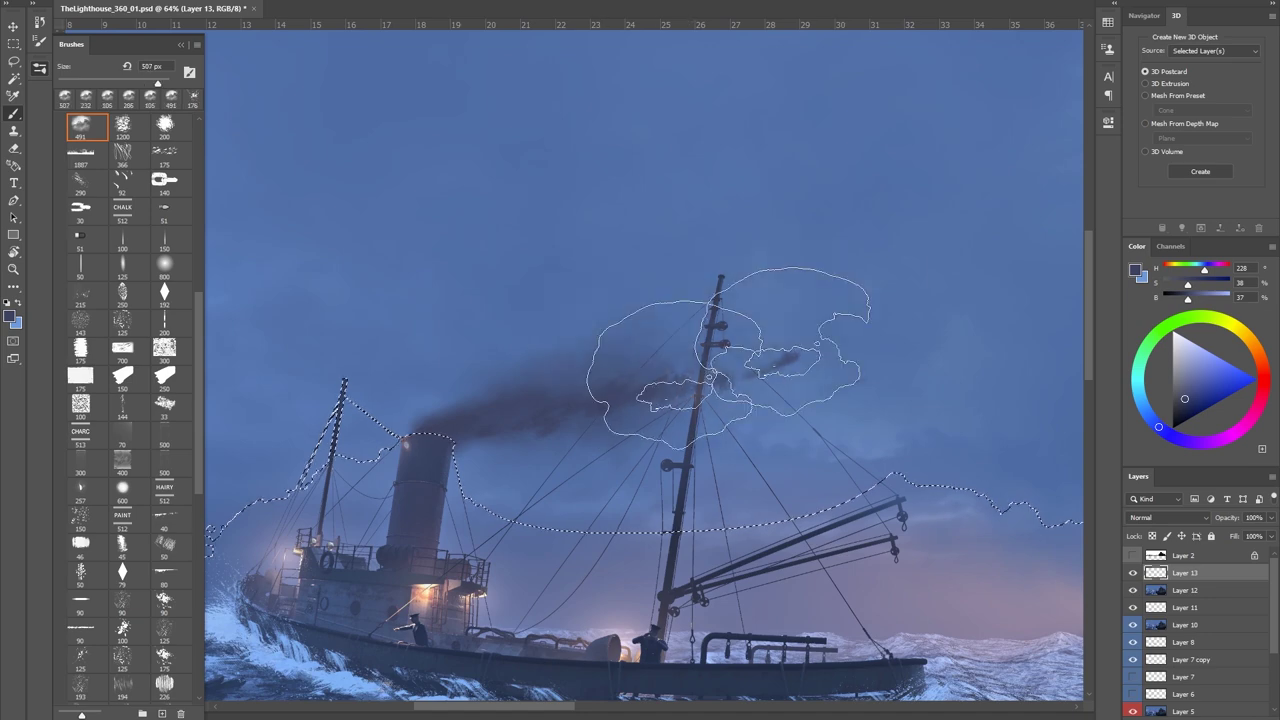
pyautogui.moveTo(700, 355); pyautogui.dragTo(860, 300)
pyautogui.moveTo(830, 345); pyautogui.dragTo(870, 375)
pyautogui.press('e')
pyautogui.moveTo(590, 360)
pyautogui.mouseDown()
pyautogui.moveTo(530, 390)
pyautogui.moveTo(571, 320)
pyautogui.mouseUp()
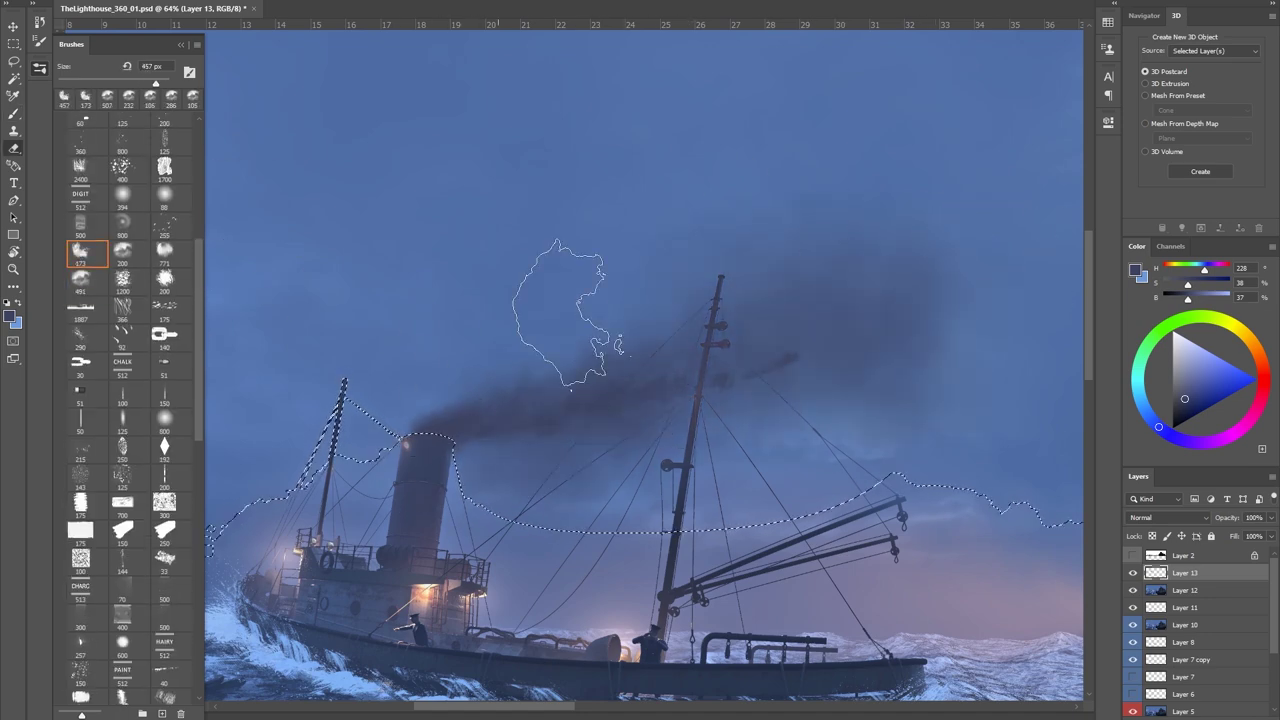
# Stretch and warp the steamship's smoke trail on Layer 13 far across the sky towards the distant ship.
pyautogui.hotkey('ctrl', 't')
pyautogui.moveTo(792, 288); pyautogui.dragTo(903, 280)
pyautogui.press('Return')
pyautogui.hotkey('ctrl', 't')
pyautogui.rightClick(714, 348)
pyautogui.click(737, 437)
pyautogui.moveTo(792, 288); pyautogui.dragTo(1067, 242)
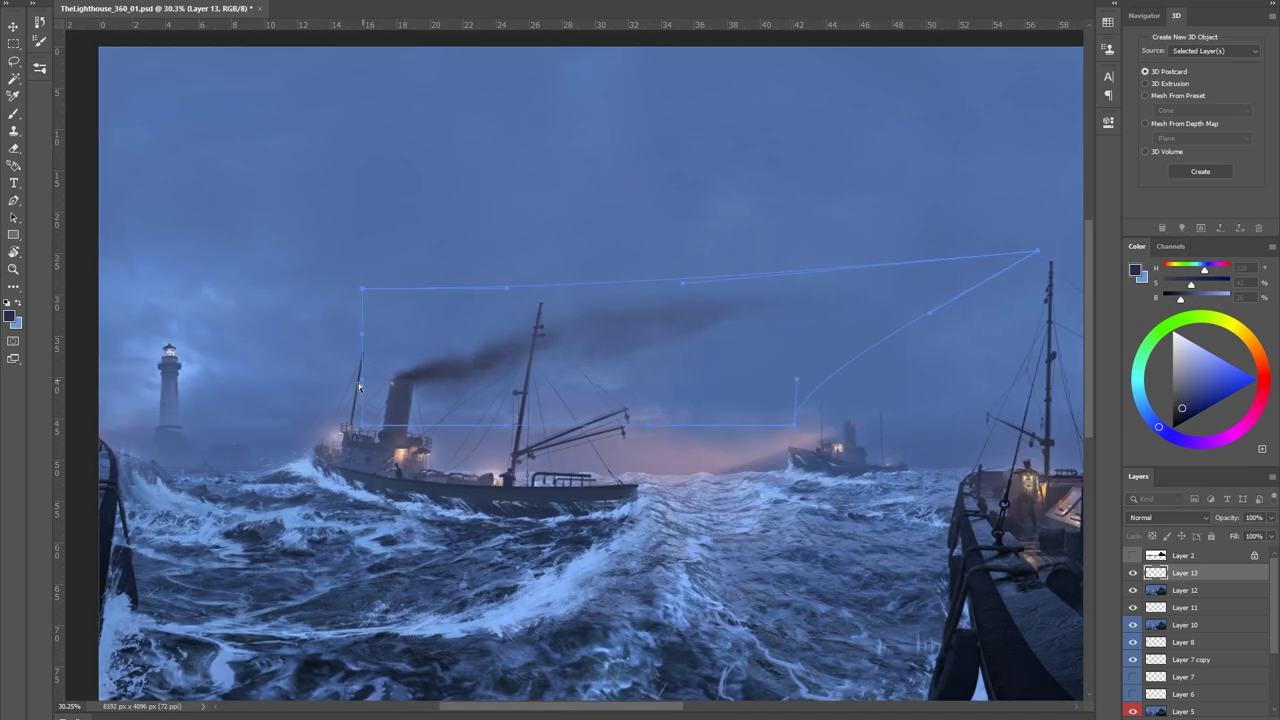
pyautogui.press('Return')
pyautogui.hotkey('ctrl', 't')
pyautogui.moveTo(789, 294); pyautogui.dragTo(1071, 223)
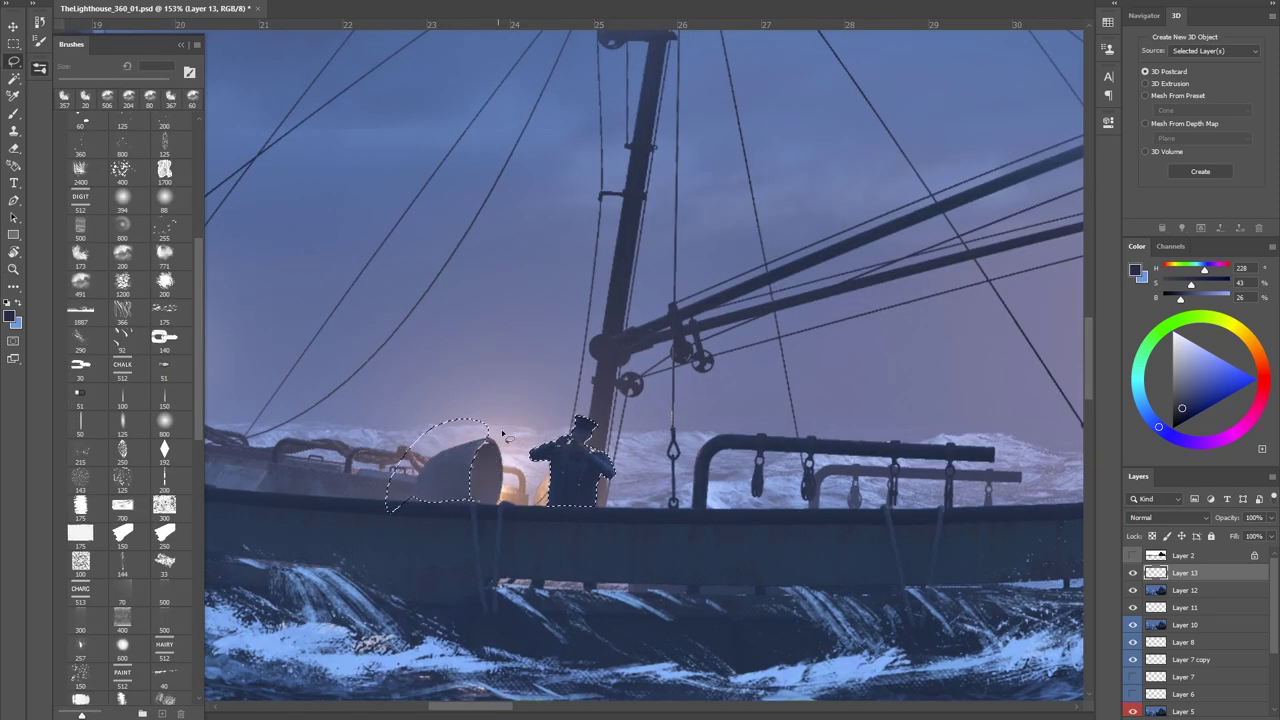
# Paint dark smoke low over the horizon behind the steamship's deck on Layer 13, keeping the vent and the sailor protected by a selection.
pyautogui.press('b')
pyautogui.moveTo(488, 496); pyautogui.dragTo(557, 522)
pyautogui.press('[')
pyautogui.press('[')
pyautogui.press('[')
pyautogui.press('[')
pyautogui.moveTo(489, 500); pyautogui.dragTo(650, 485)
pyautogui.moveTo(740, 475); pyautogui.dragTo(925, 405)
pyautogui.moveTo(778, 424)
pyautogui.mouseDown()
pyautogui.moveTo(700, 430)
pyautogui.moveTo(860, 425)
pyautogui.mouseUp()
pyautogui.moveTo(860, 434); pyautogui.dragTo(657, 463)
# Thicken the horizon smoke beyond the steamship's mast with a larger brush and soften it with the Eraser's 173 tip at 357 px.
pyautogui.press(']')
pyautogui.press(']')
pyautogui.press(']')
pyautogui.press(']')
pyautogui.moveTo(700, 460)
pyautogui.mouseDown()
pyautogui.moveTo(849, 434)
pyautogui.moveTo(910, 440)
pyautogui.mouseUp()
pyautogui.press('e')
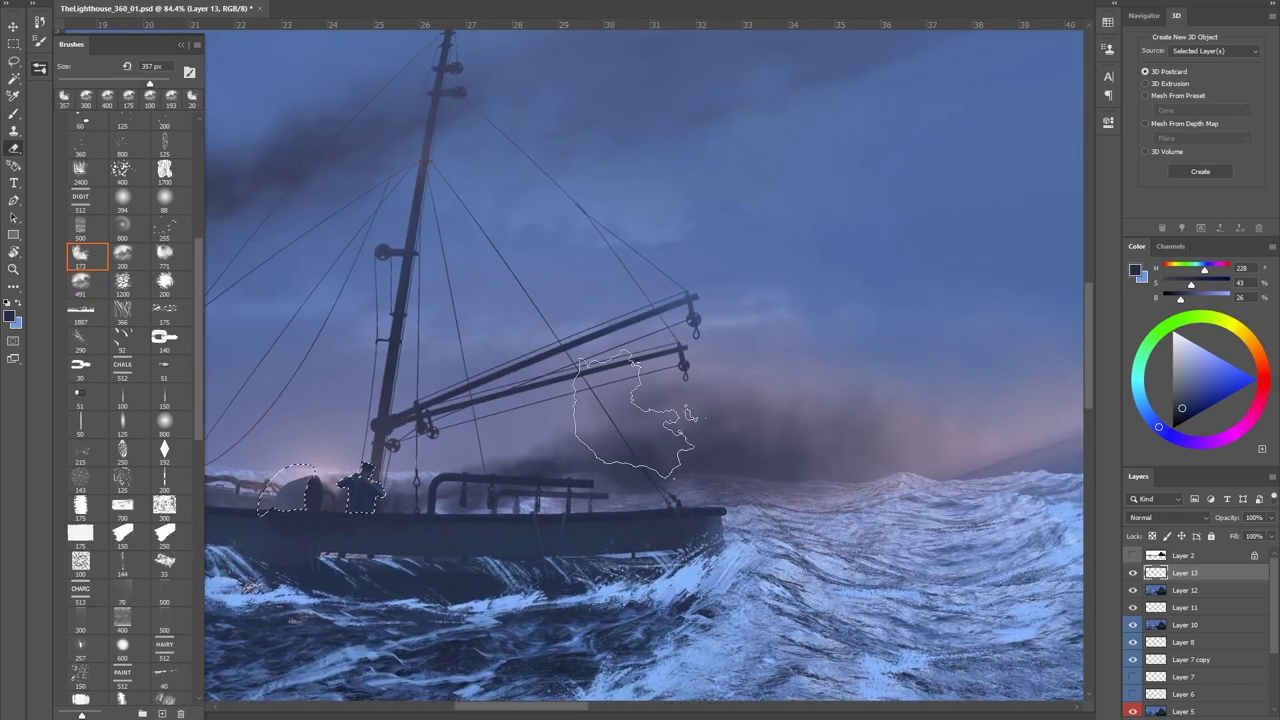
pyautogui.moveTo(660, 405); pyautogui.dragTo(692, 440)
pyautogui.moveTo(531, 431); pyautogui.dragTo(606, 460)
# Tint the smoke on Layer 13 with sampled dark blues using the 491 tip at 300 px with transparent pixels locked, and save the file.
pyautogui.press('b')
pyautogui.keyDown('alt'); pyautogui.click(674, 562); pyautogui.keyUp('alt')
pyautogui.moveTo(225, 335); pyautogui.dragTo(483, 370)
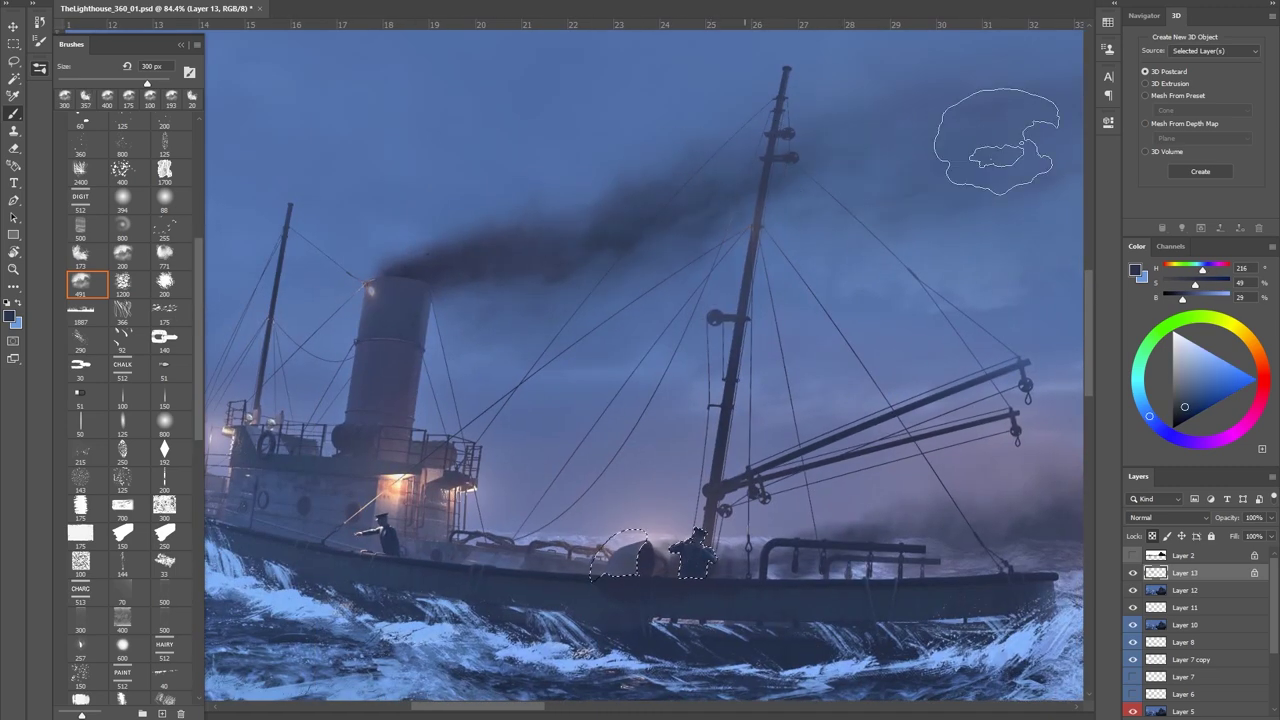
pyautogui.keyDown('alt'); pyautogui.click(785, 180); pyautogui.keyUp('alt')
pyautogui.keyDown('alt'); pyautogui.click(697, 480); pyautogui.keyUp('alt')
pyautogui.moveTo(690, 515); pyautogui.dragTo(640, 491)
pyautogui.hotkey('ctrl', 's')
# Paint dark smoke drifting from the distant ship's funnel on Layer 13 with the 491 tip at 38 px, and erase the excess.
pyautogui.moveTo(672, 409); pyautogui.dragTo(602, 350)
pyautogui.scroll(-2, 602, 350)
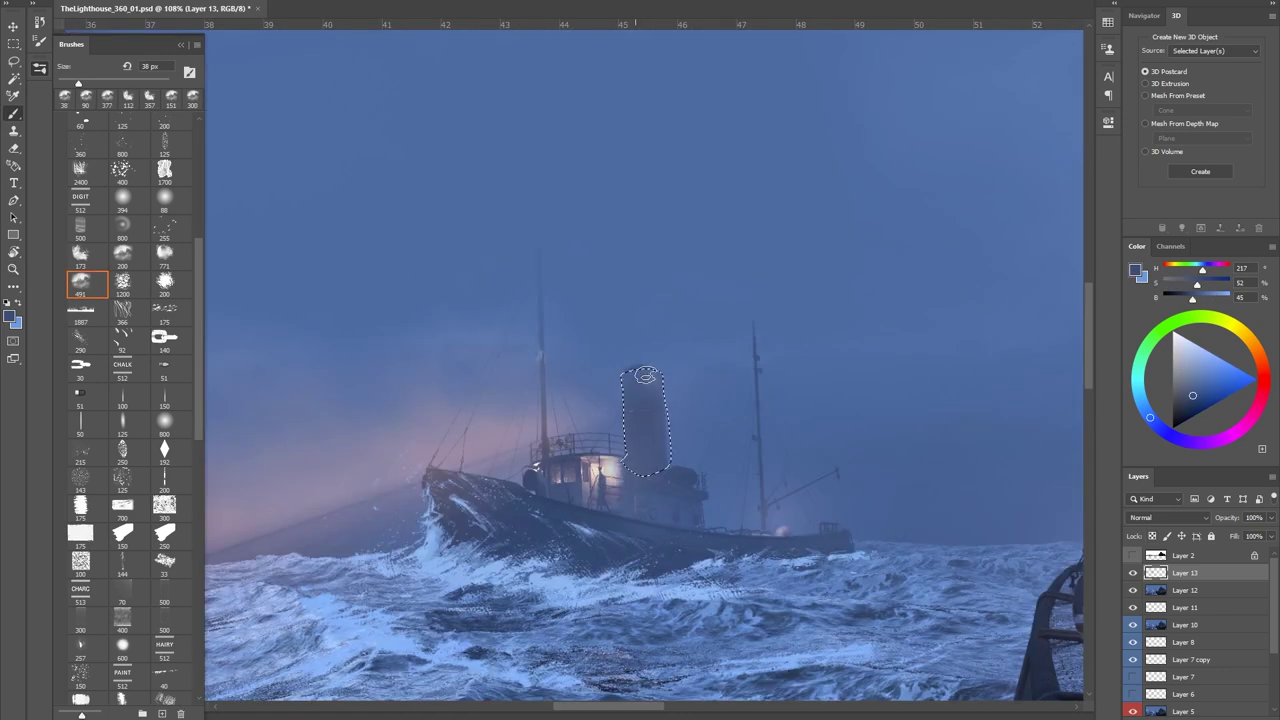
pyautogui.moveTo(637, 376)
pyautogui.mouseDown()
pyautogui.moveTo(677, 408)
pyautogui.moveTo(963, 457)
pyautogui.moveTo(738, 402)
pyautogui.mouseUp()
pyautogui.moveTo(660, 346); pyautogui.dragTo(639, 348)
pyautogui.moveTo(700, 440)
pyautogui.mouseDown()
pyautogui.moveTo(726, 443)
pyautogui.moveTo(483, 429)
pyautogui.mouseUp()
pyautogui.press('e')
pyautogui.hotkey('ctrl', 'd')
pyautogui.moveTo(399, 379)
pyautogui.mouseDown()
pyautogui.moveTo(441, 379)
pyautogui.moveTo(400, 272)
pyautogui.mouseUp()
# Lasso the area beside the distant funnel, fill it with smoke using the 491 tip at 55 px, then deselect and soften the edges.
pyautogui.press('l')
pyautogui.press('b')
pyautogui.moveTo(408, 357); pyautogui.dragTo(426, 480)
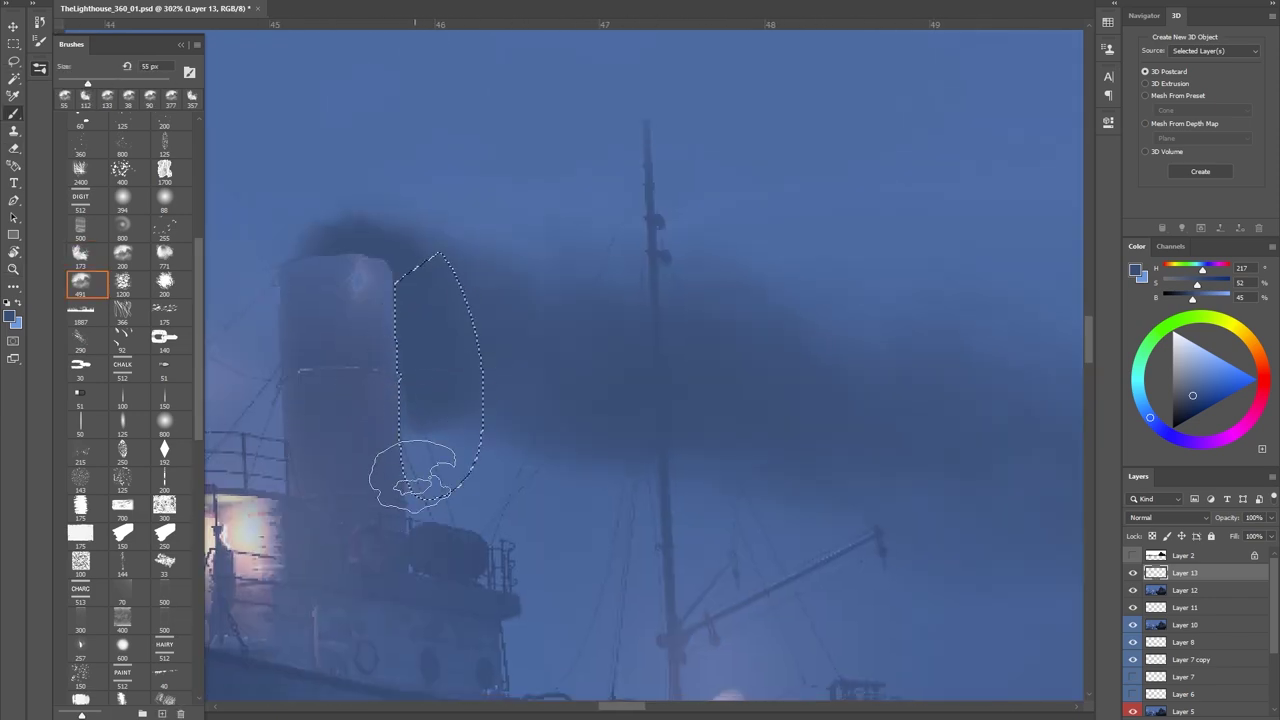
pyautogui.hotkey('ctrl', 'd')
pyautogui.press('e')
pyautogui.moveTo(425, 407); pyautogui.dragTo(381, 376)
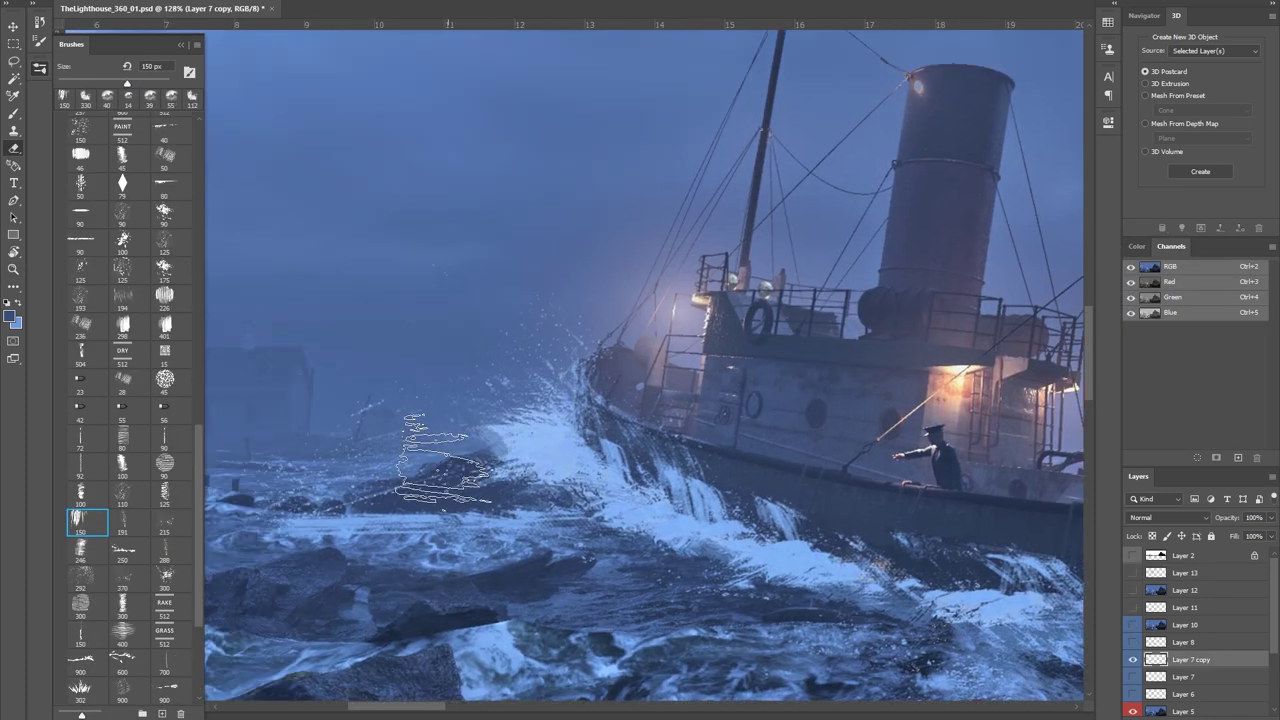
# Trim the steamship's bow spray on Layer 7 copy with the Eraser's 150 tip at 150 px and tint it using the 215 tip at 173 px.
pyautogui.moveTo(475, 460); pyautogui.dragTo(555, 468)
pyautogui.hotkey('ctrl', 'z')
pyautogui.moveTo(502, 418)
pyautogui.mouseDown()
pyautogui.moveTo(536, 448)
pyautogui.moveTo(600, 440)
pyautogui.mouseUp()
pyautogui.press('b')
pyautogui.keyDown('alt'); pyautogui.click(640, 500); pyautogui.keyUp('alt')
pyautogui.moveTo(635, 520)
pyautogui.mouseDown()
pyautogui.moveTo(704, 513)
pyautogui.moveTo(660, 550)
pyautogui.mouseUp()
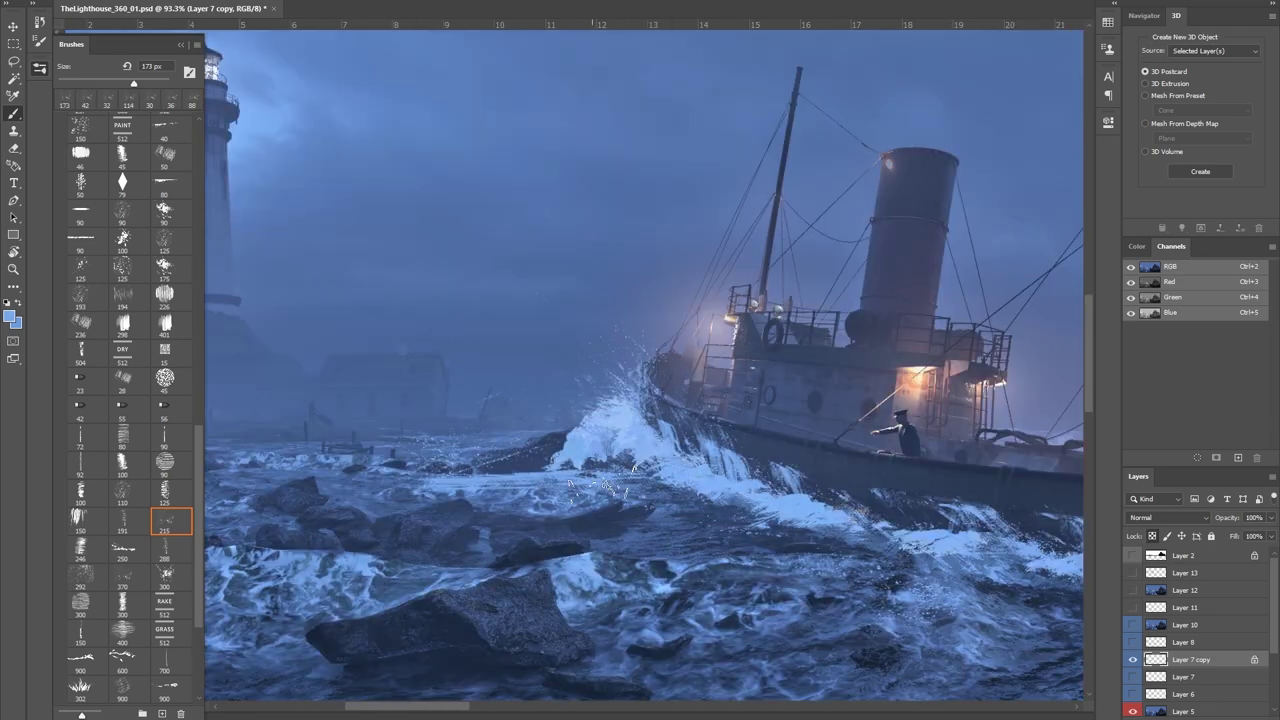
pyautogui.keyDown('alt'); pyautogui.click(587, 418); pyautogui.keyUp('alt')
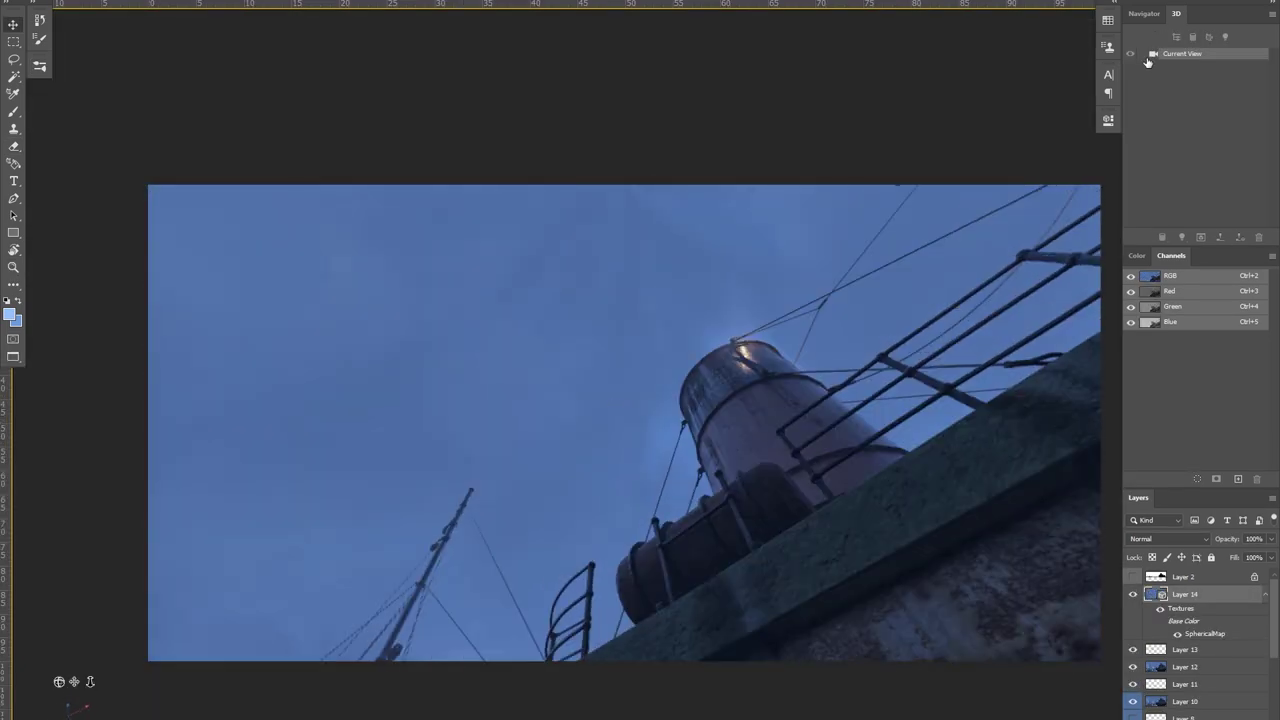
# Adjust the Current View camera of the Layer 14 panorama to frame the near ship's funnel and the sky.
pyautogui.doubleClick(1150, 58)
pyautogui.moveTo(891, 206); pyautogui.dragTo(872, 206)
# Undo a light test puff and paint thick dark smoke billowing from the near funnel on Layer 15 inside the sky selection.
pyautogui.moveTo(500, 400); pyautogui.dragTo(695, 333)
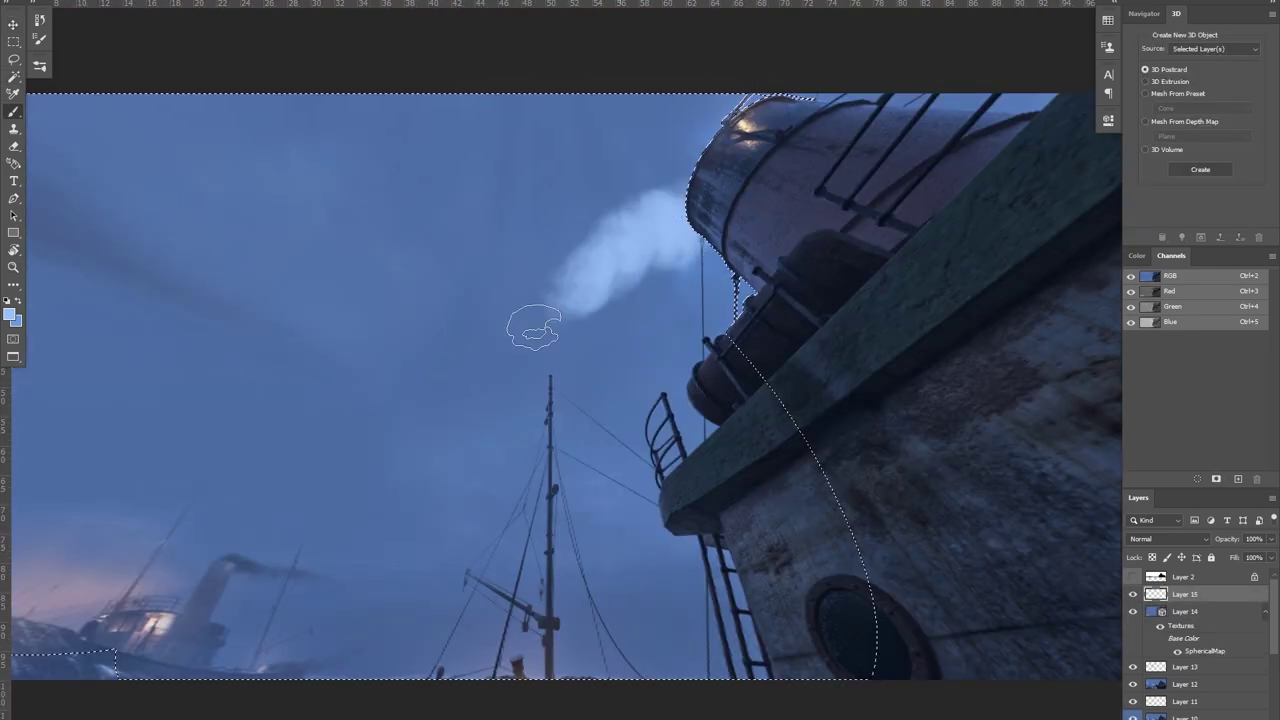
pyautogui.hotkey('ctrl', 'z')
pyautogui.keyDown('alt'); pyautogui.click(852, 286); pyautogui.keyUp('alt')
pyautogui.press(']')
pyautogui.press(']')
pyautogui.press(']')
pyautogui.moveTo(700, 125)
pyautogui.mouseDown()
pyautogui.moveTo(672, 195)
pyautogui.moveTo(726, 190)
pyautogui.moveTo(547, 376)
pyautogui.moveTo(491, 491)
pyautogui.moveTo(529, 463)
pyautogui.moveTo(557, 414)
pyautogui.moveTo(401, 578)
pyautogui.mouseUp()
pyautogui.press(']')
pyautogui.press(']')
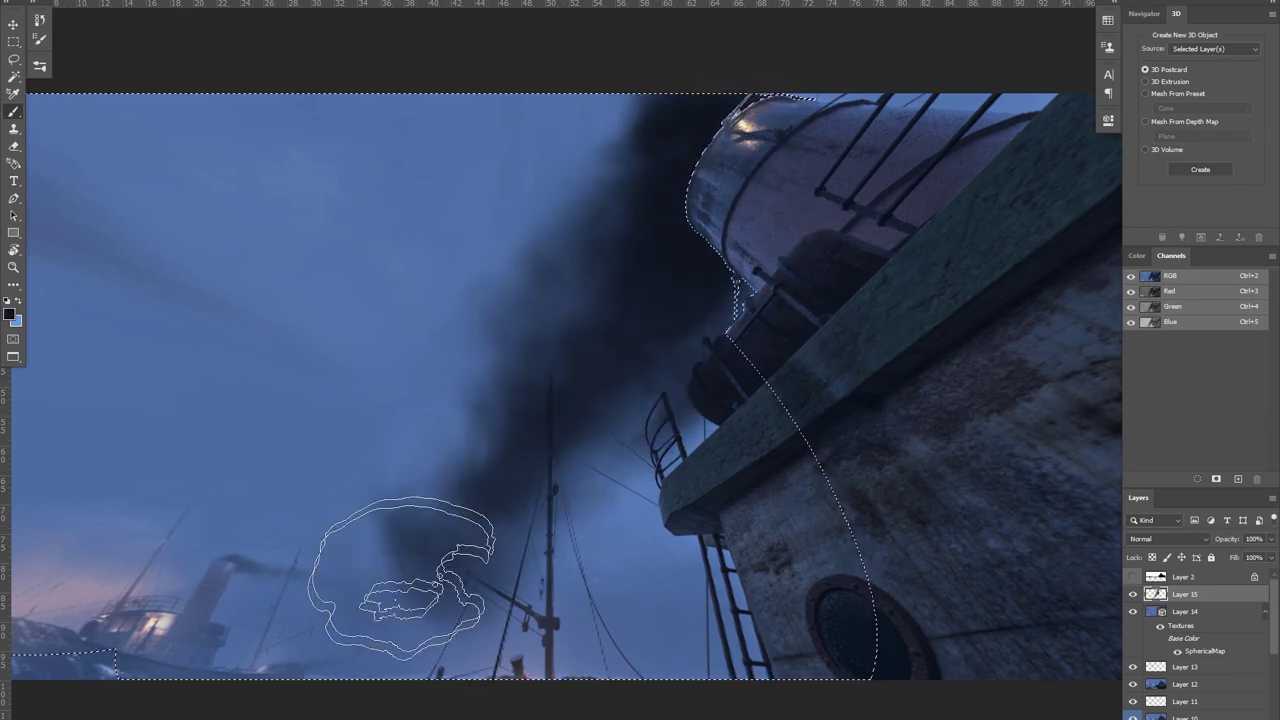
# Thin the lower end of the near funnel's smoke around the mast with the Eraser.
pyautogui.press('e')
pyautogui.moveTo(326, 563); pyautogui.dragTo(497, 602)
pyautogui.moveTo(410, 560)
pyautogui.mouseDown()
pyautogui.moveTo(386, 350)
pyautogui.moveTo(481, 391)
pyautogui.moveTo(564, 224)
pyautogui.moveTo(430, 420)
pyautogui.moveTo(300, 315)
pyautogui.moveTo(655, 480)
pyautogui.moveTo(625, 645)
pyautogui.moveTo(600, 535)
pyautogui.moveTo(330, 643)
pyautogui.mouseUp()
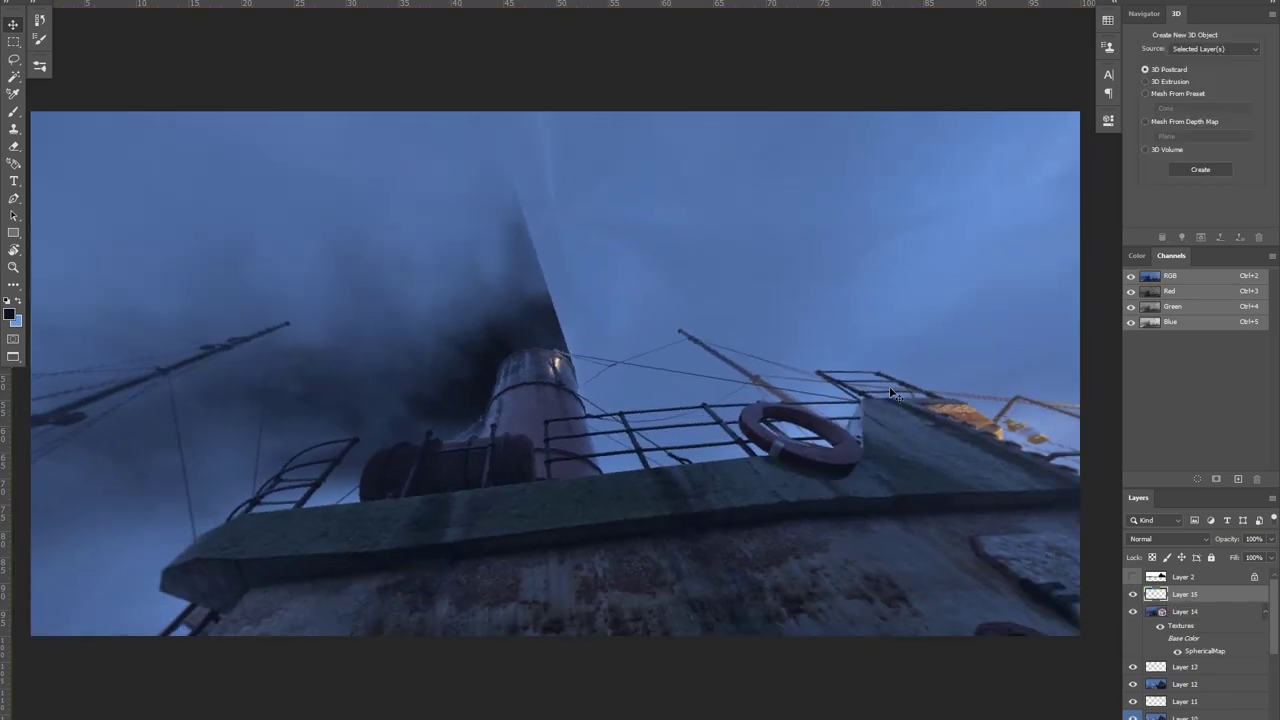
# Paint over the hard edge in the smoke above the near funnel on Layer 15 and add specks with the 150 tip at 418 px.
pyautogui.press('b')
pyautogui.moveTo(497, 205)
pyautogui.mouseDown()
pyautogui.moveTo(471, 240)
pyautogui.moveTo(603, 300)
pyautogui.mouseUp()
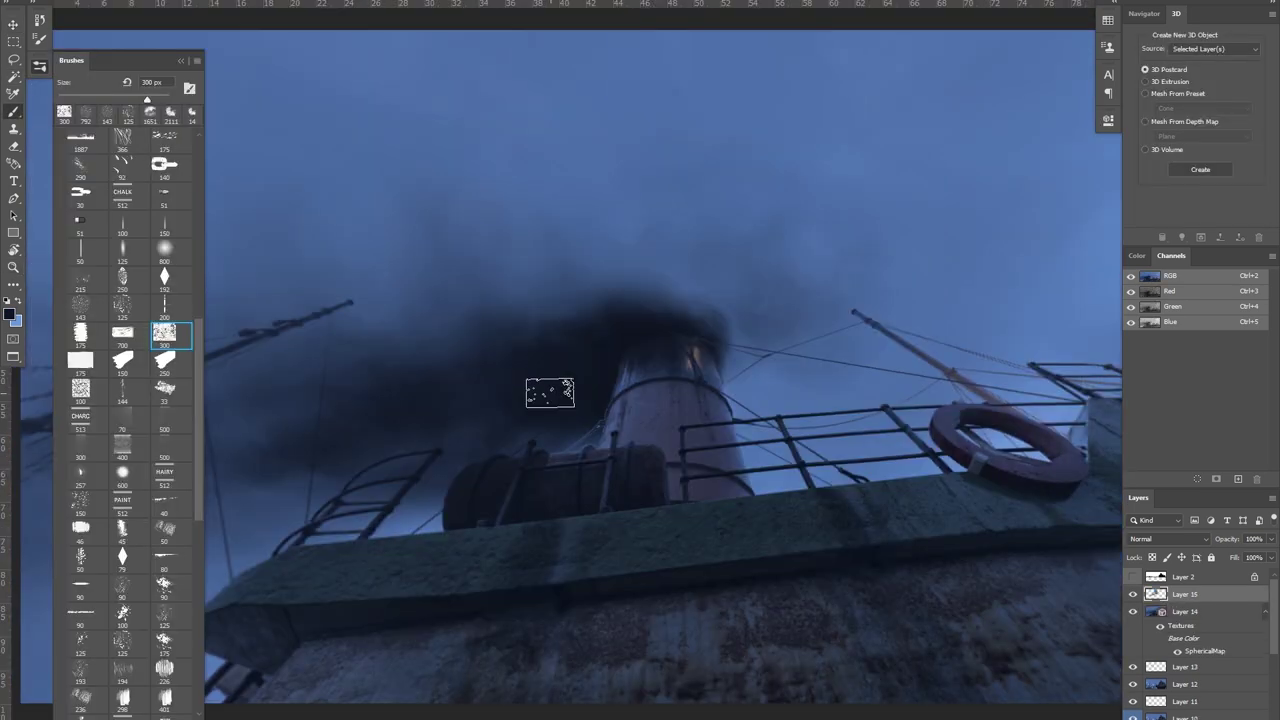
pyautogui.click(87, 503)
pyautogui.moveTo(642, 302); pyautogui.dragTo(672, 298)
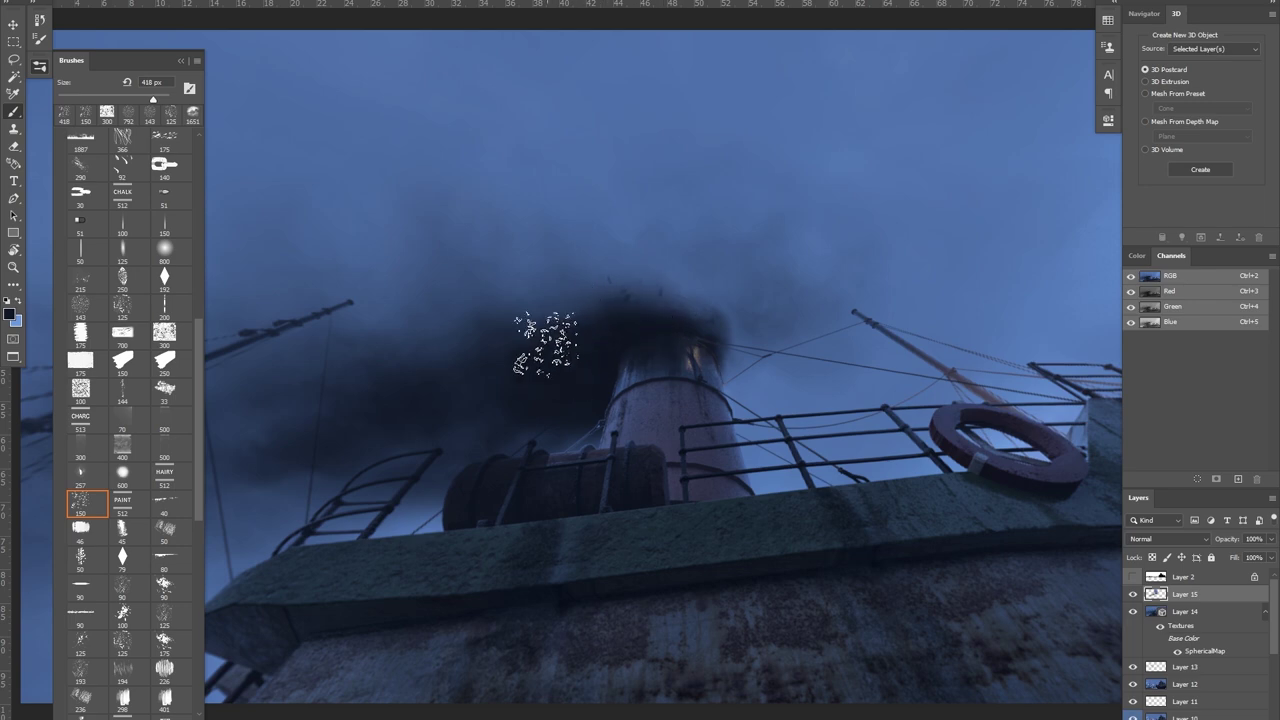
pyautogui.press('F5')
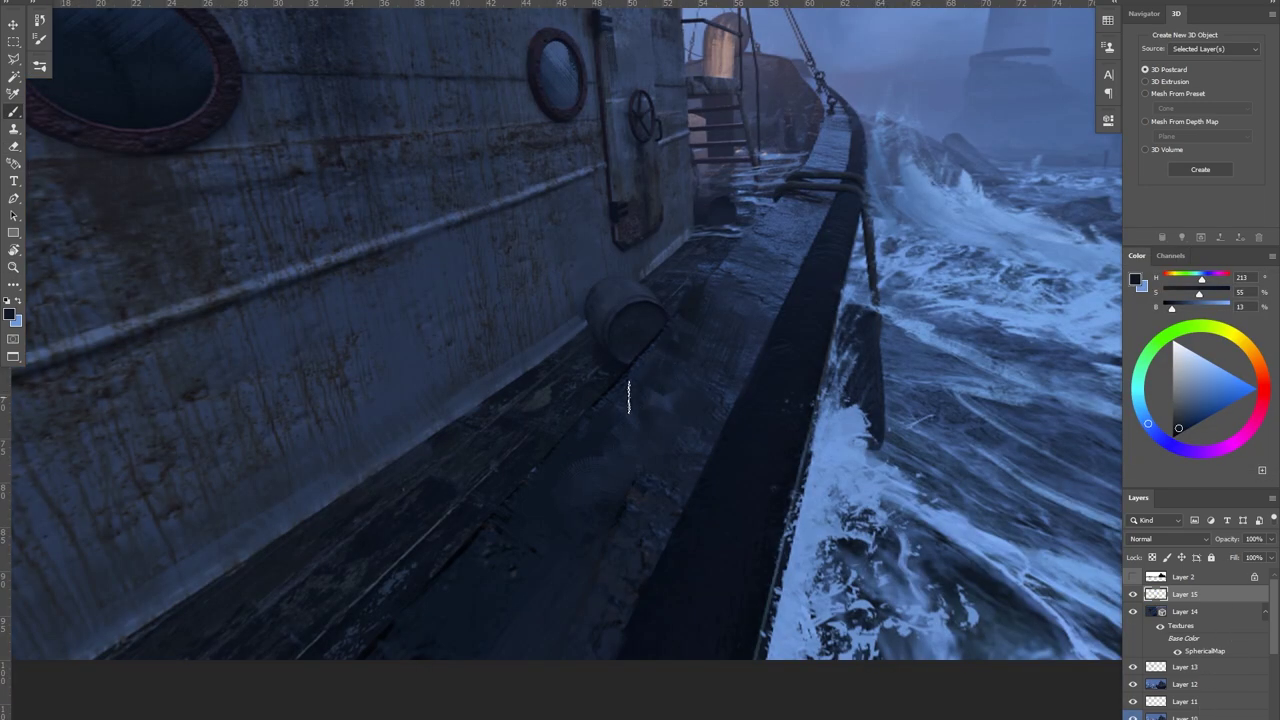
# Paint sampled dark blues over the near ship's deck planks and the inner edge of its rail on Layer 15.
pyautogui.scroll(-3, 560, 360)
pyautogui.scroll(4, 604, 214)
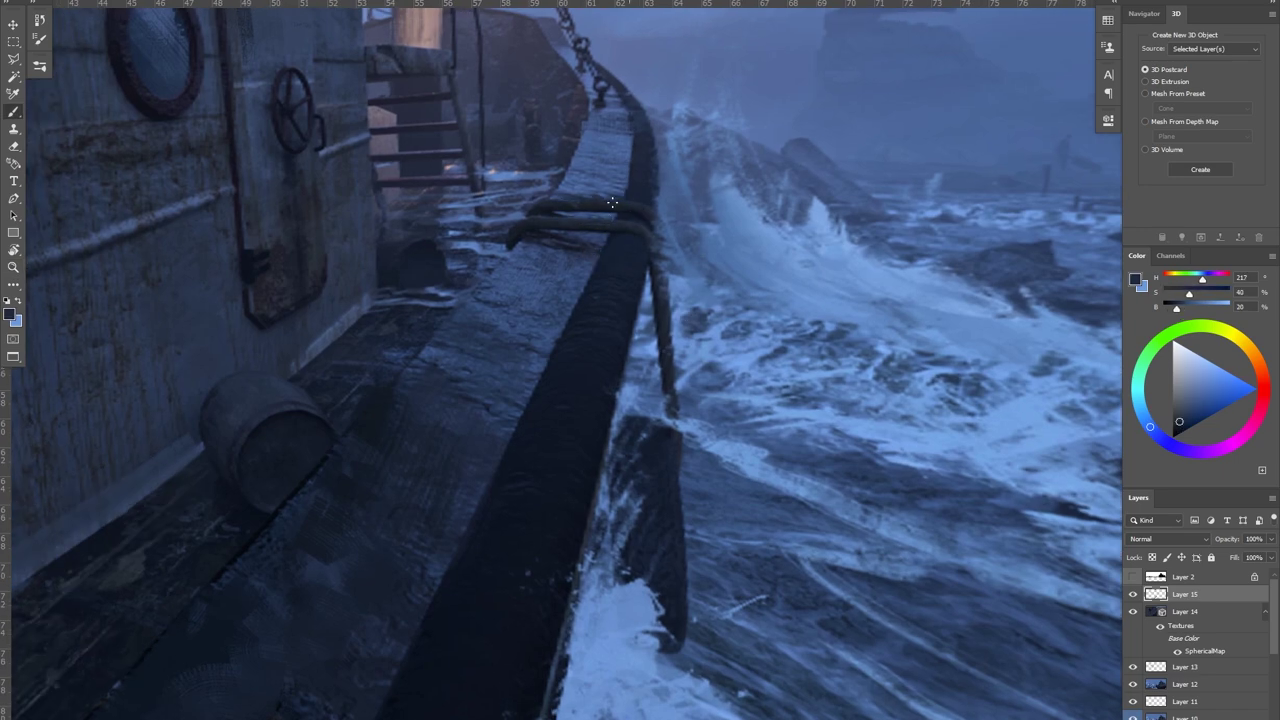
pyautogui.scroll(-4, 629, 205)
pyautogui.scroll(3, 560, 120)
pyautogui.keyDown('alt'); pyautogui.click(552, 349); pyautogui.keyUp('alt')
pyautogui.moveTo(525, 395); pyautogui.dragTo(617, 246)
pyautogui.keyDown('alt'); pyautogui.click(677, 278); pyautogui.keyUp('alt')
pyautogui.moveTo(711, 164); pyautogui.dragTo(706, 207)
pyautogui.moveTo(652, 332); pyautogui.dragTo(731, 125)
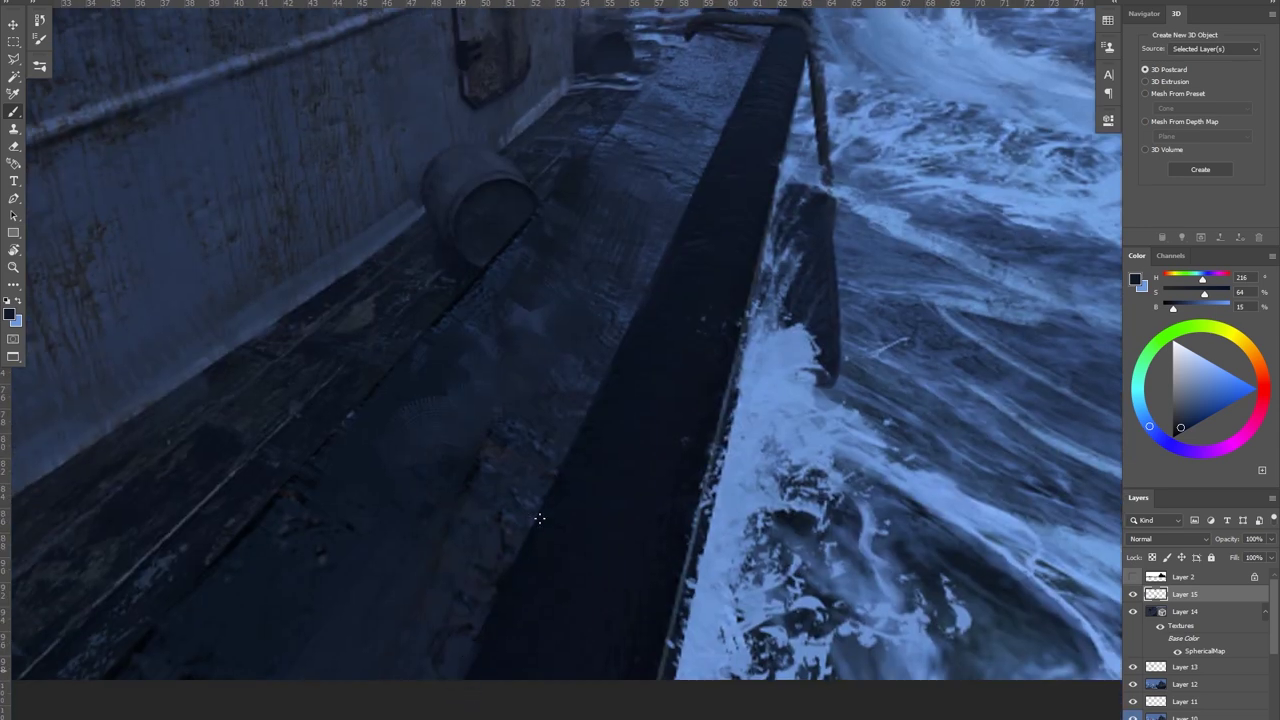
pyautogui.scroll(-3, 486, 429)
pyautogui.scroll(2, 486, 429)
# Draw thin dark cables hanging beside the lighthouse in a sampled blue with the 40 brush.
pyautogui.moveTo(486, 401); pyautogui.dragTo(353, 424)
pyautogui.moveTo(553, 210); pyautogui.dragTo(690, 216)
pyautogui.click(40, 66)
pyautogui.click(171, 293)
pyautogui.keyDown('alt'); pyautogui.click(398, 416); pyautogui.keyUp('alt')
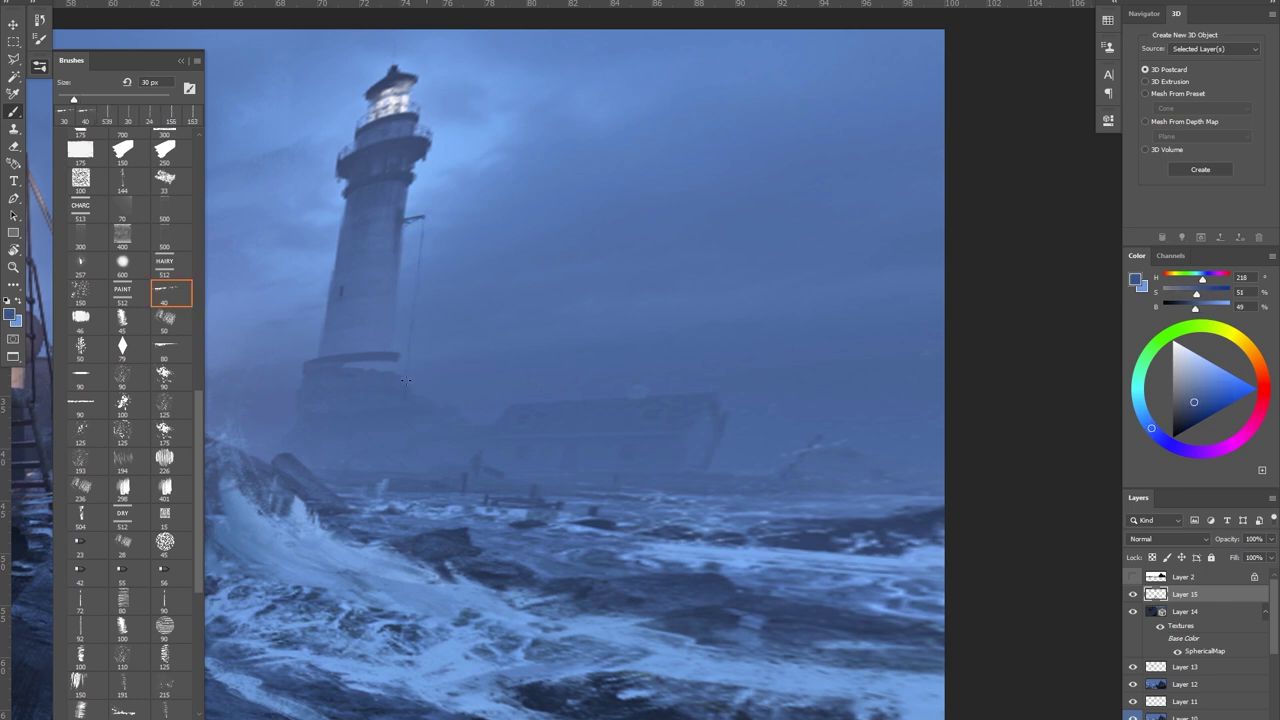
pyautogui.click(164, 132)
pyautogui.click(86, 113)
pyautogui.moveTo(376, 410); pyautogui.dragTo(410, 389)
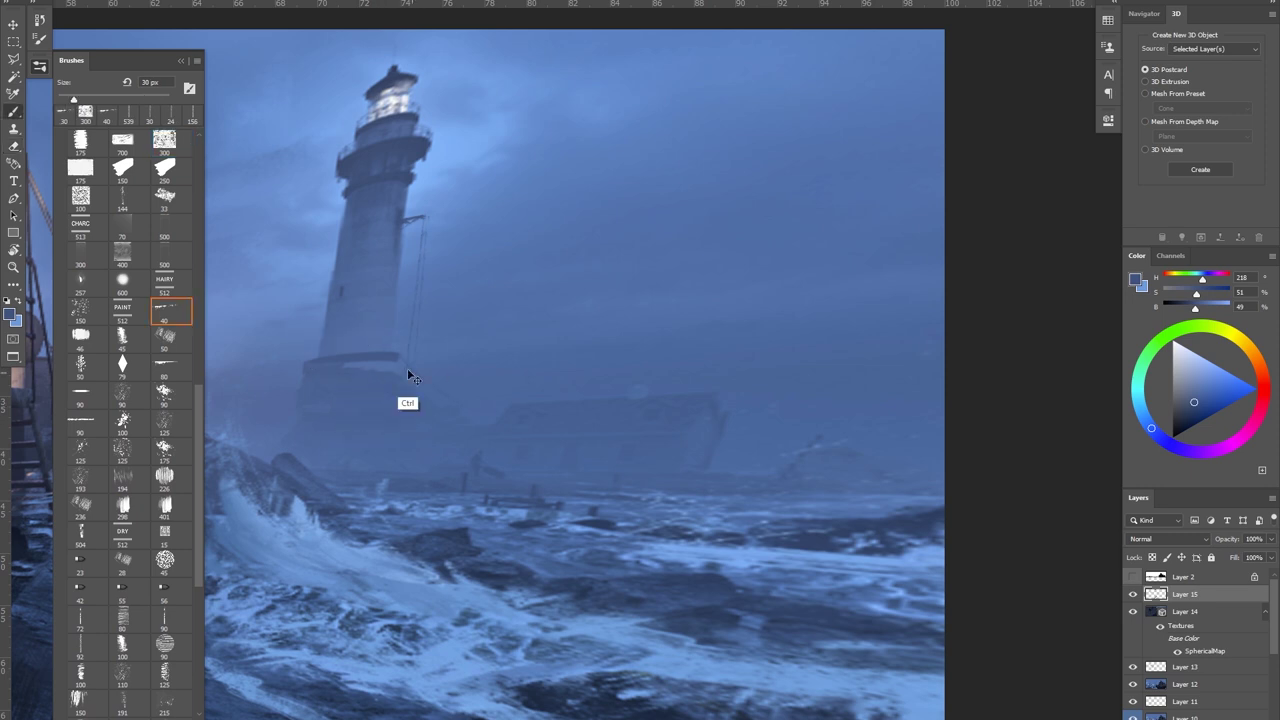
pyautogui.moveTo(716, 414)
pyautogui.mouseDown()
pyautogui.moveTo(573, 390)
pyautogui.moveTo(731, 372)
pyautogui.mouseUp()
pyautogui.press('e')
pyautogui.moveTo(491, 333); pyautogui.dragTo(400, 333)
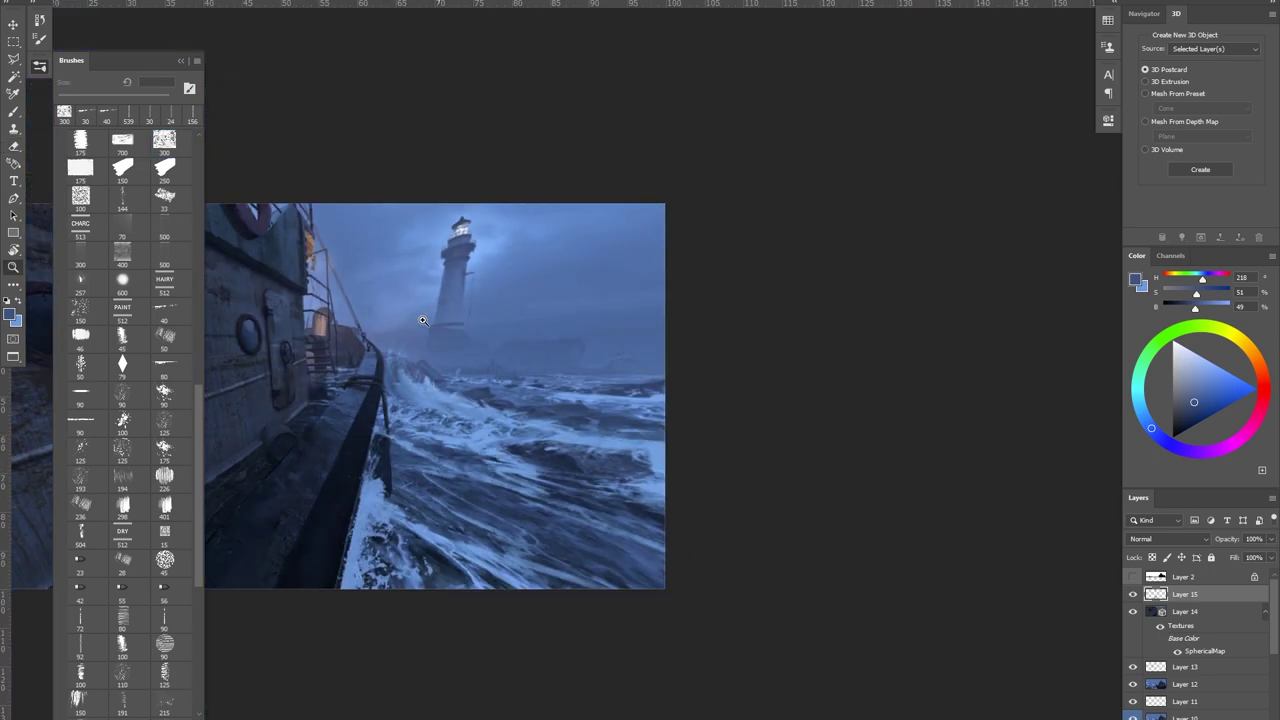
# Dab small lit windows onto the distant building in the lighthouse lamp's pale warm color with the 40 brush at 44 px.
pyautogui.moveTo(437, 280); pyautogui.dragTo(520, 280)
pyautogui.press('b')
pyautogui.keyDown('alt'); pyautogui.click(508, 101); pyautogui.keyUp('alt')
pyautogui.scroll(2, 673, 553)
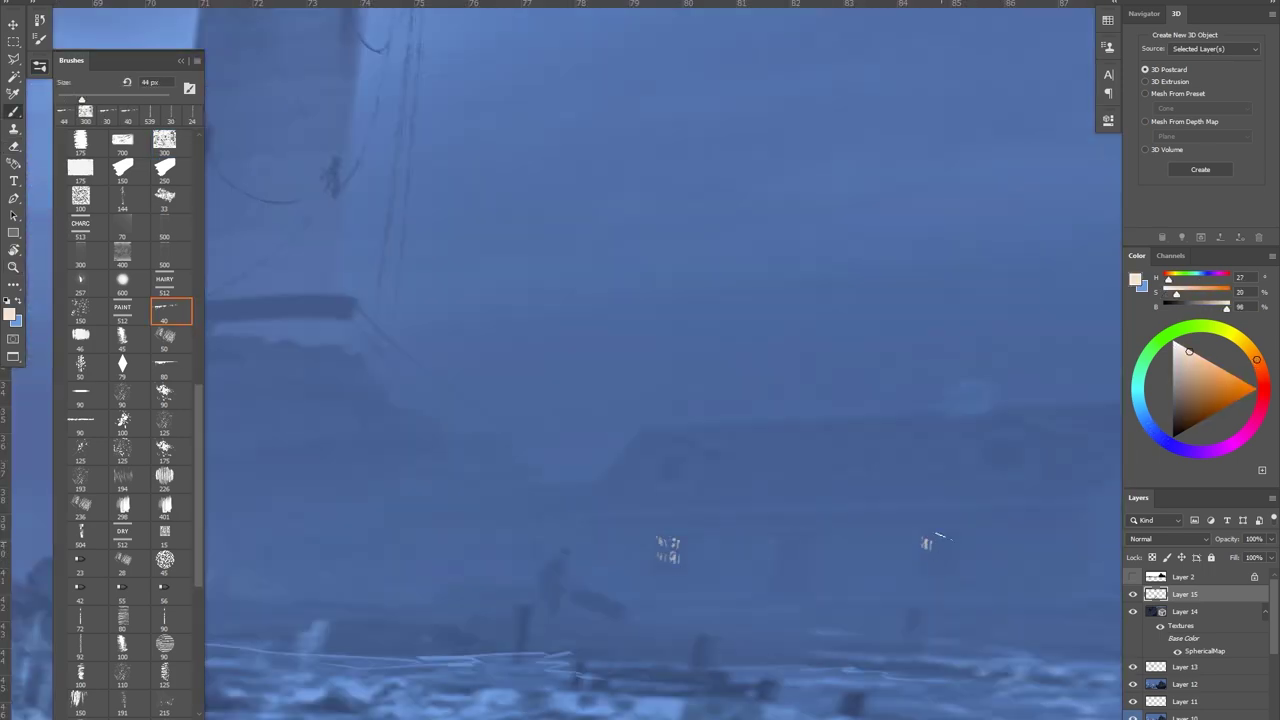
pyautogui.scroll(-3, 675, 472)
pyautogui.scroll(3, 720, 560)
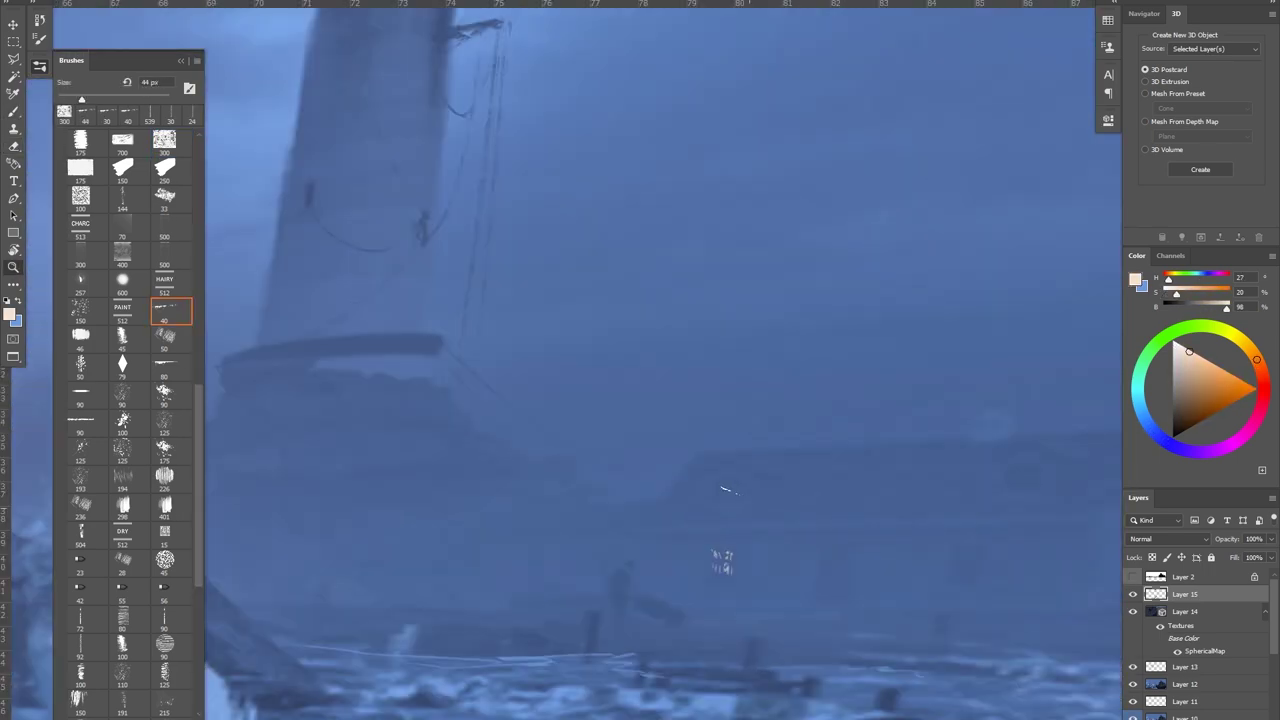
pyautogui.moveTo(745, 495); pyautogui.dragTo(660, 500)
pyautogui.moveTo(745, 550); pyautogui.dragTo(809, 565)
pyautogui.moveTo(993, 497); pyautogui.dragTo(915, 490)
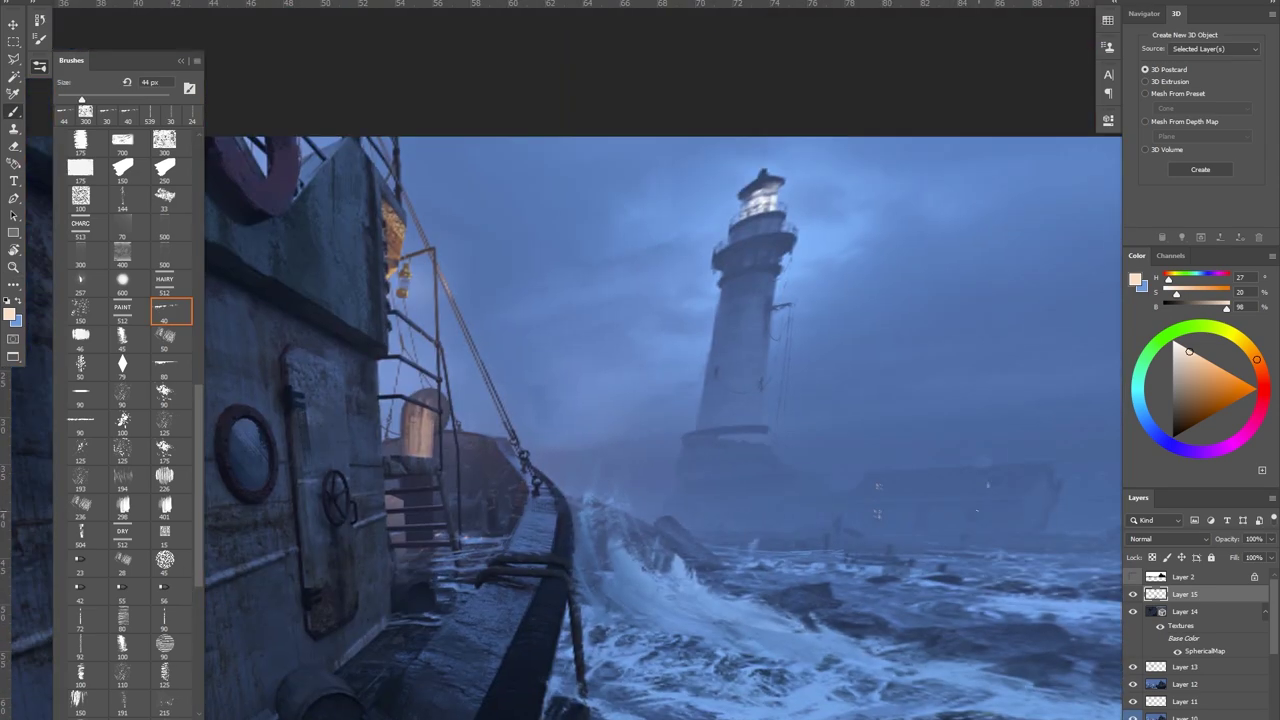
# Paint a faint smoke trail rising from the distant building's chimney and soften it with the Eraser at 491 px.
pyautogui.moveTo(871, 426); pyautogui.dragTo(904, 479)
pyautogui.press('e')
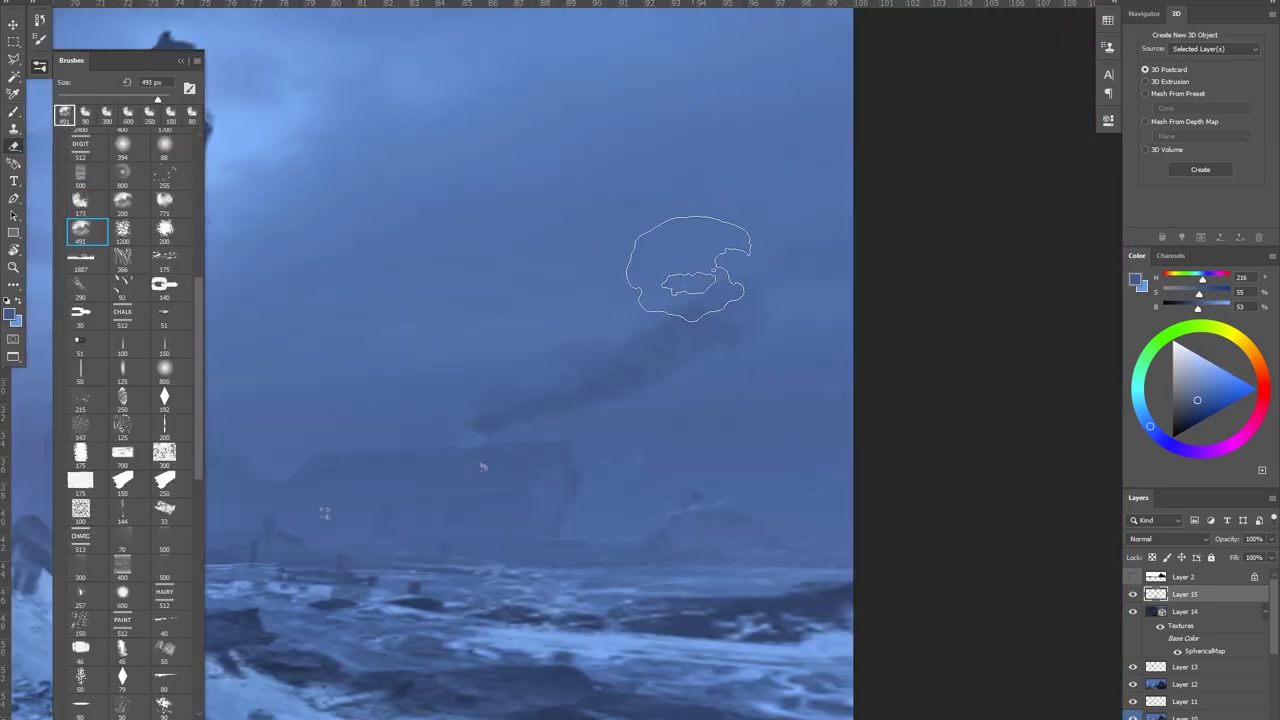
pyautogui.scroll(-3, 710, 290)
pyautogui.scroll(2, 491, 410)
pyautogui.moveTo(610, 345); pyautogui.dragTo(535, 350)
pyautogui.moveTo(500, 345); pyautogui.dragTo(578, 366)
pyautogui.press('b')
pyautogui.moveTo(491, 346); pyautogui.dragTo(614, 346)
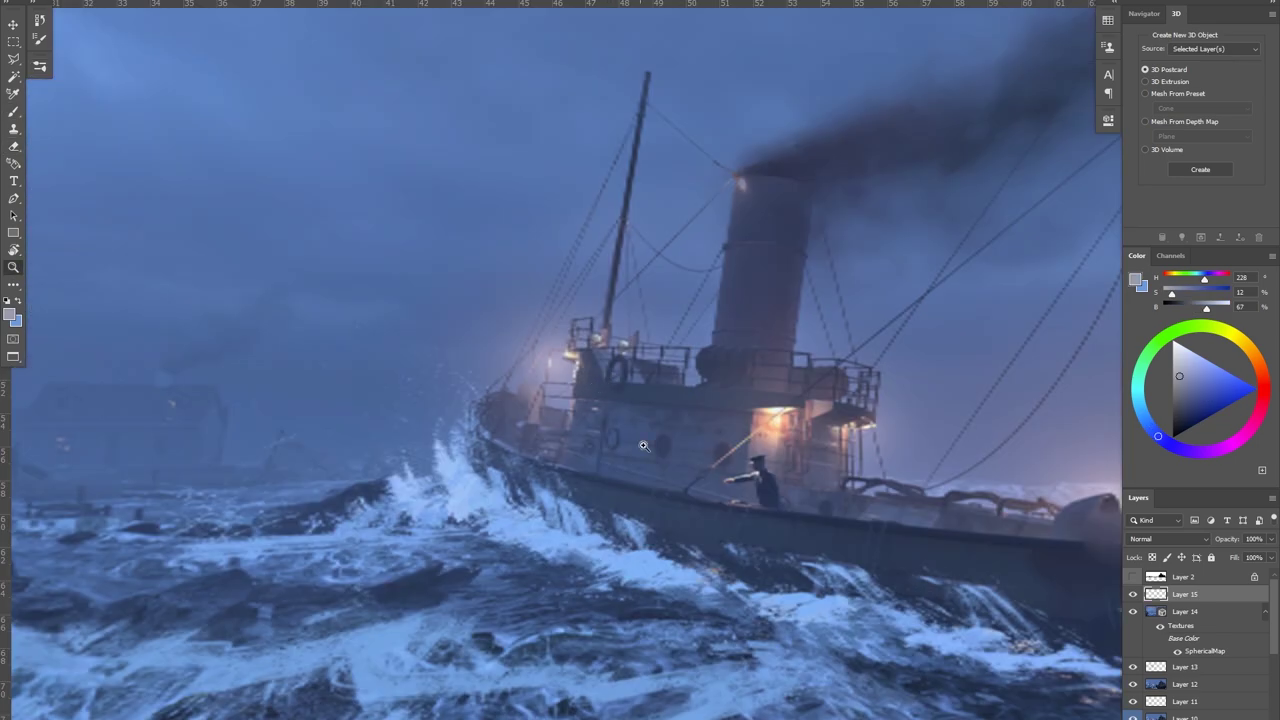
# Begin the rear arm of the officer at the lit steamer's rail on Layer 15, using colors sampled from his coat and the hull.
pyautogui.moveTo(620, 465); pyautogui.dragTo(677, 470)
pyautogui.press('b')
pyautogui.scroll(-2, 676, 470)
pyautogui.scroll(3, 632, 443)
pyautogui.keyDown('alt'); pyautogui.click(632, 443); pyautogui.keyUp('alt')
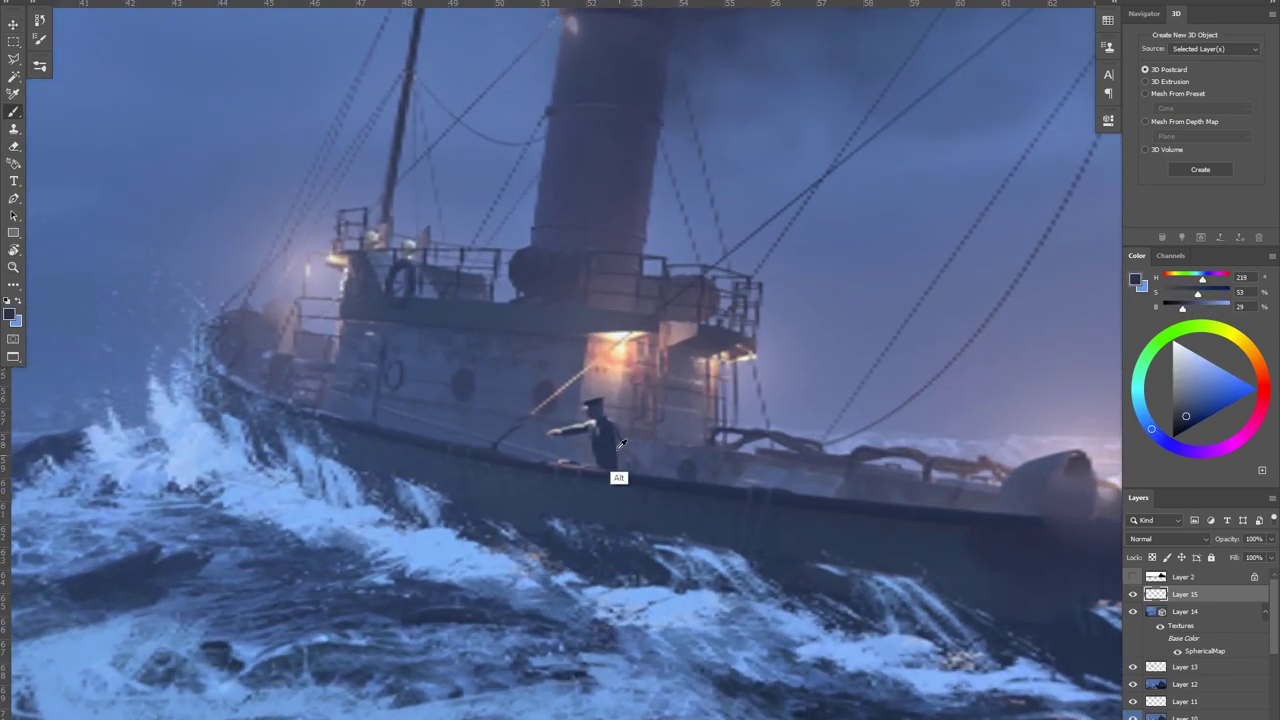
pyautogui.scroll(1, 620, 466)
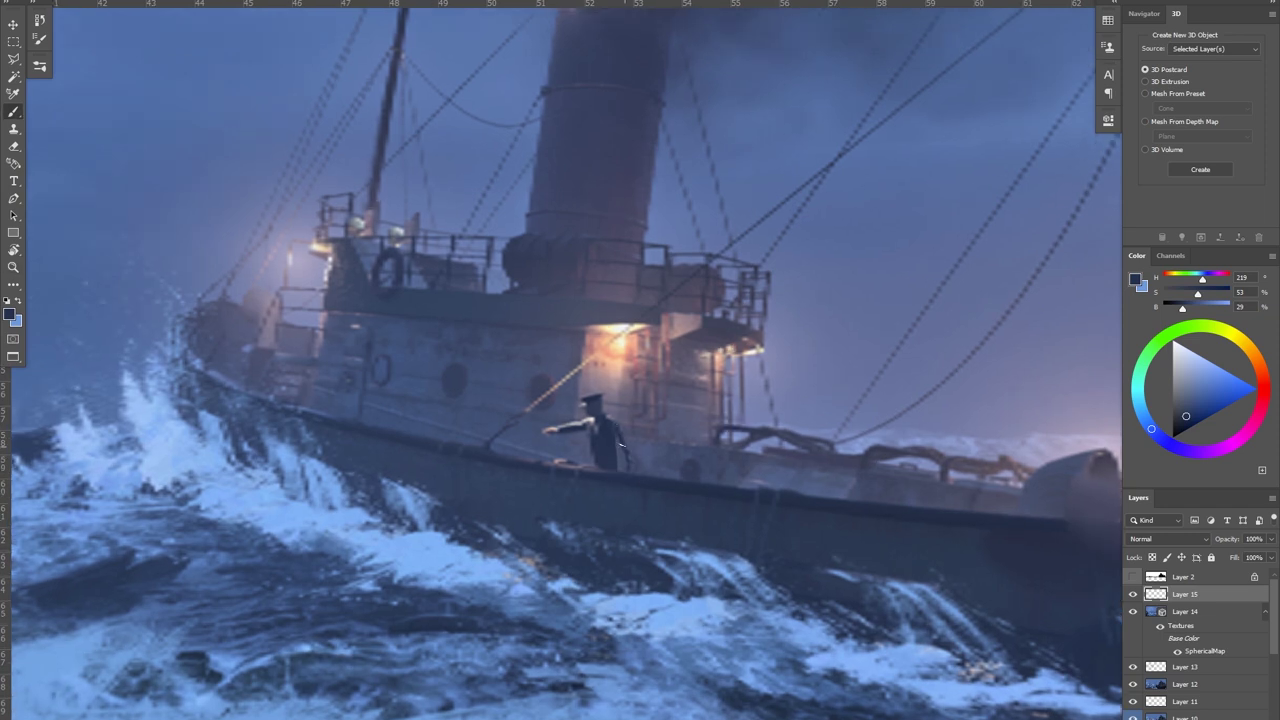
pyautogui.keyDown('alt'); pyautogui.click(614, 465); pyautogui.keyUp('alt')
pyautogui.keyDown('alt'); pyautogui.click(606, 430); pyautogui.keyUp('alt')
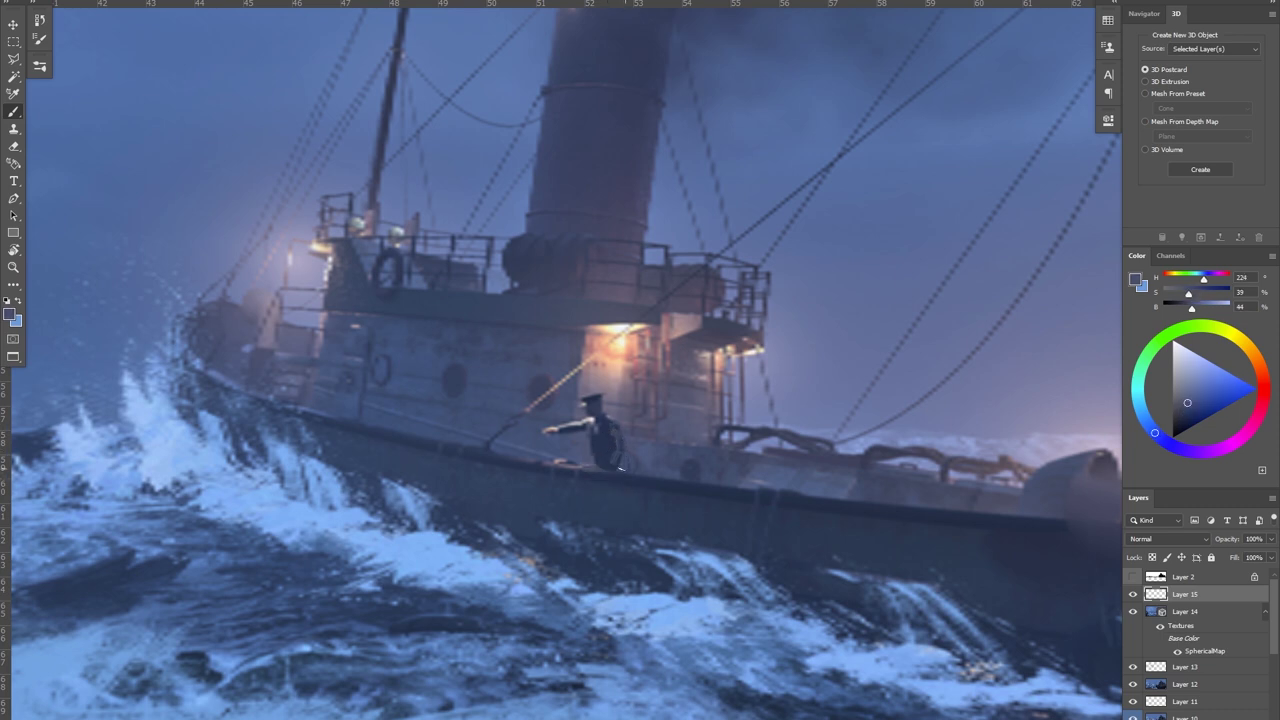
pyautogui.moveTo(622, 464); pyautogui.dragTo(661, 478)
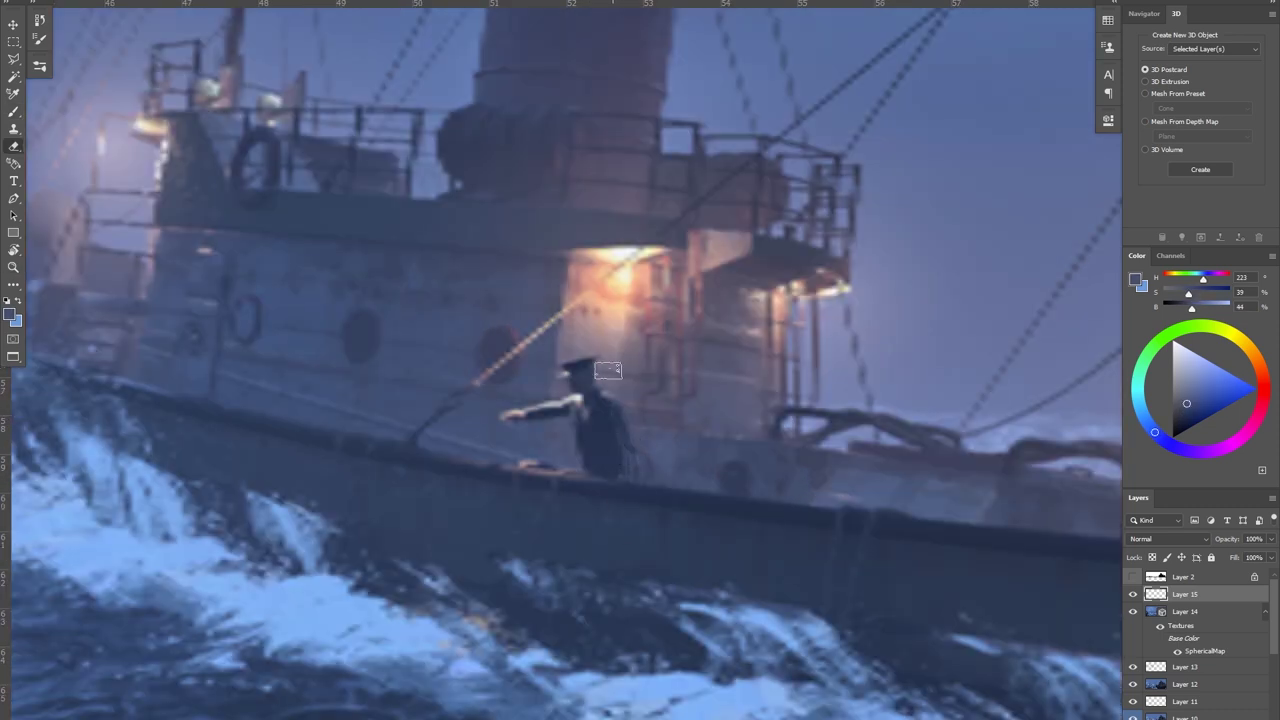
# Build up the officer's dark coat and rear arm down to the rail with the 46 brush at 25 px.
pyautogui.click(44, 68)
pyautogui.click(138, 471)
pyautogui.click(90, 471)
pyautogui.keyDown('alt'); pyautogui.click(626, 516); pyautogui.keyUp('alt')
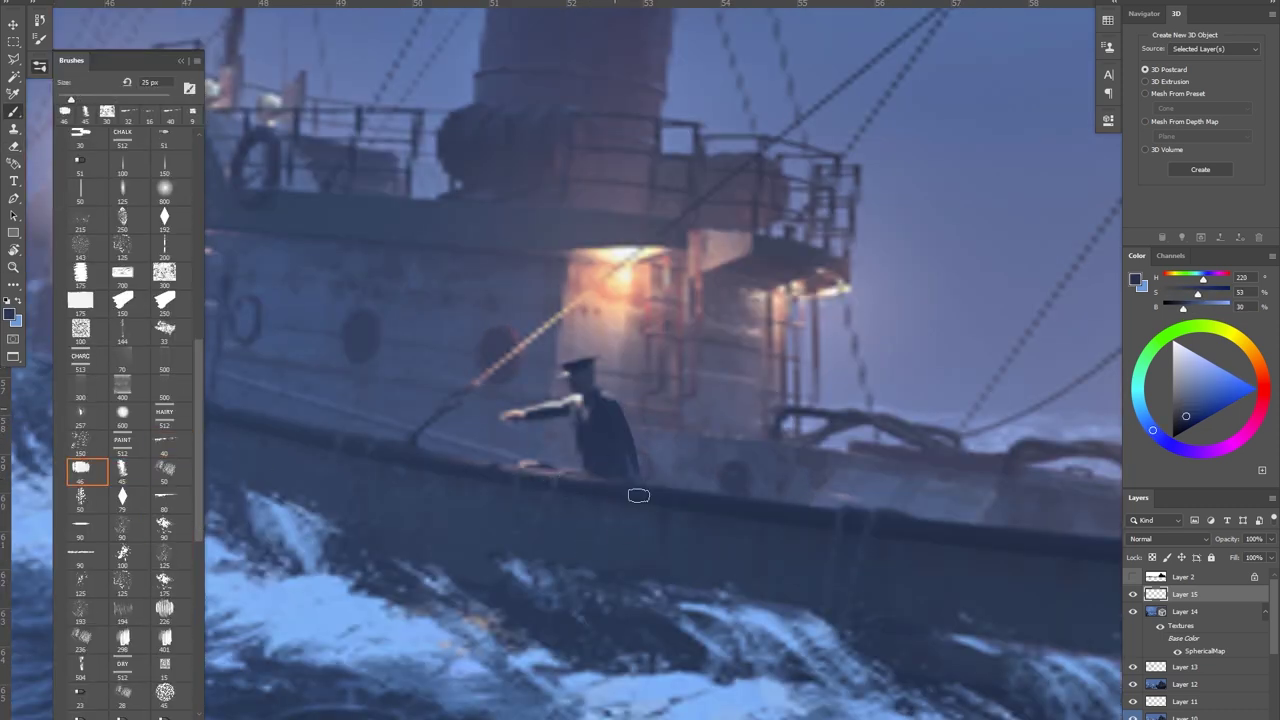
pyautogui.keyDown('alt'); pyautogui.click(641, 453); pyautogui.keyUp('alt')
pyautogui.keyDown('alt'); pyautogui.click(616, 419); pyautogui.keyUp('alt')
pyautogui.moveTo(616, 408); pyautogui.dragTo(628, 484)
# Paint the officer's hand resting on the rail and shape his shoulder in sampled tones.
pyautogui.keyDown('alt'); pyautogui.click(605, 392); pyautogui.keyUp('alt')
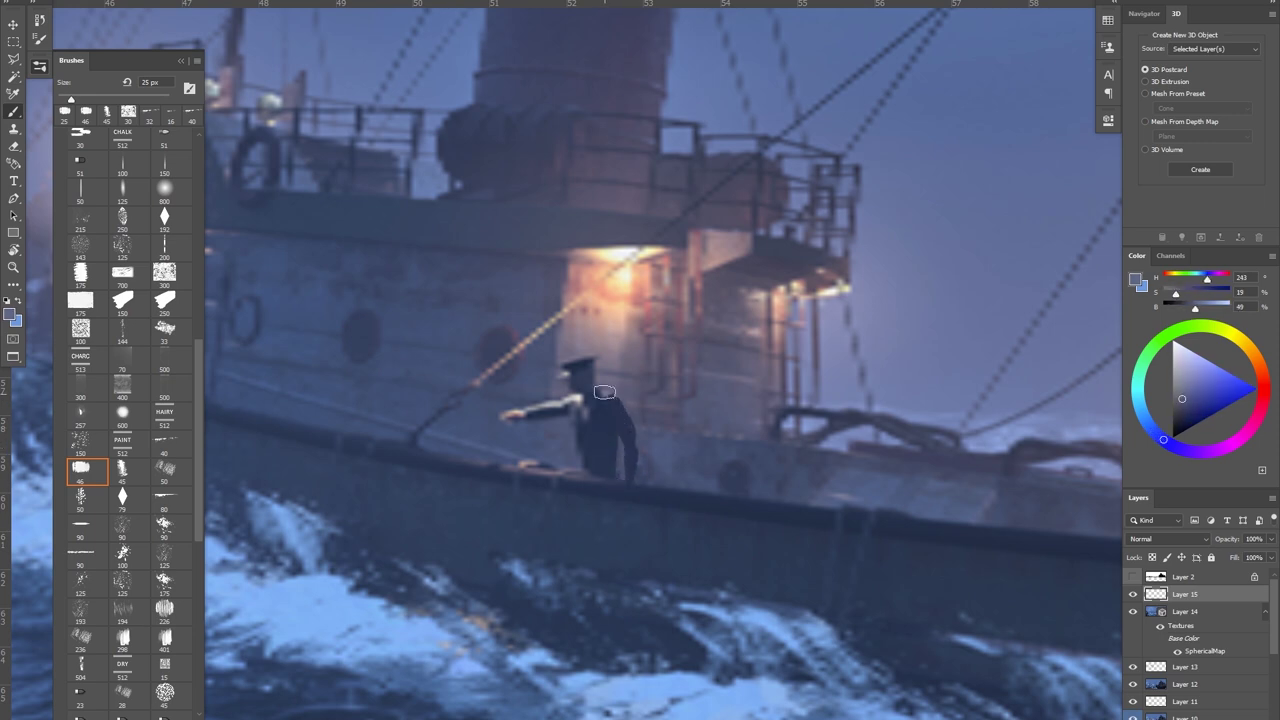
pyautogui.keyDown('alt'); pyautogui.click(617, 470); pyautogui.keyUp('alt')
pyautogui.scroll(2, 617, 472)
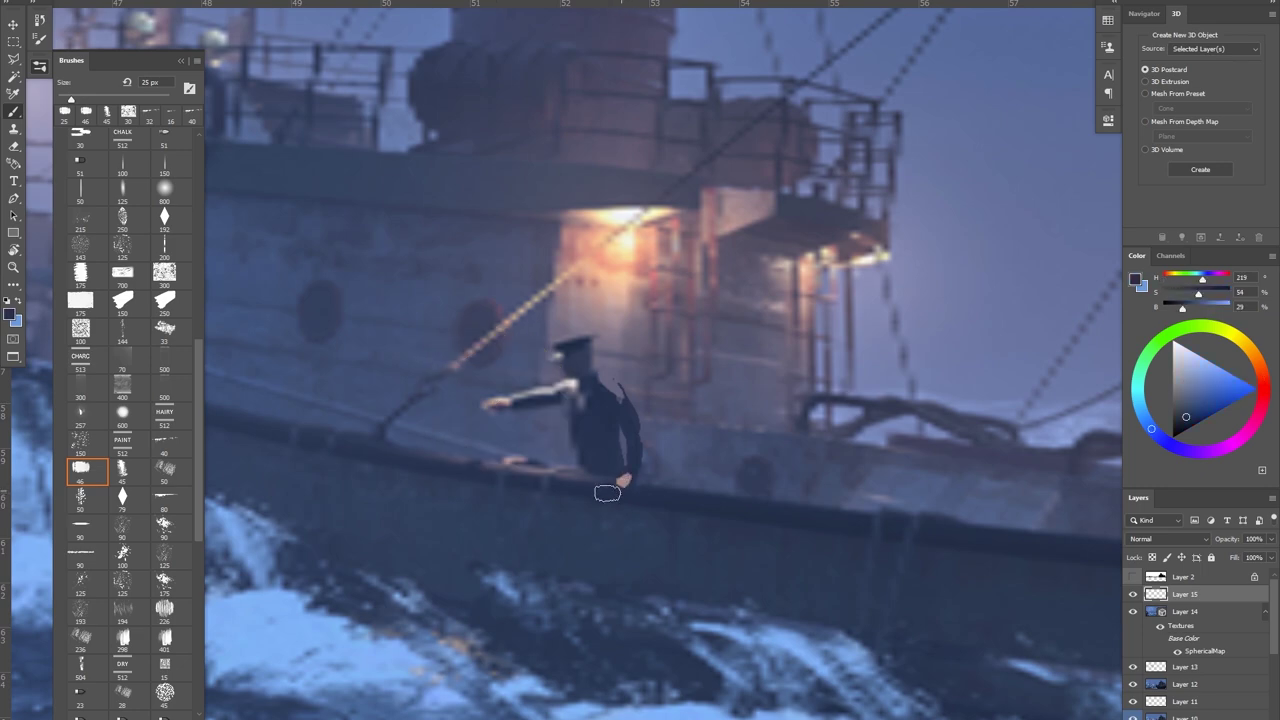
pyautogui.keyDown('alt'); pyautogui.click(626, 462); pyautogui.keyUp('alt')
pyautogui.moveTo(617, 492); pyautogui.dragTo(632, 486)
pyautogui.moveTo(598, 452); pyautogui.dragTo(520, 452)
pyautogui.moveTo(601, 427); pyautogui.dragTo(695, 427)
# Refine the front of the officer's coat and the edge where his body meets the rail with sampled colors.
pyautogui.keyDown('alt'); pyautogui.click(606, 424); pyautogui.keyUp('alt')
pyautogui.keyDown('alt'); pyautogui.click(606, 416); pyautogui.keyUp('alt')
pyautogui.moveTo(606, 416); pyautogui.dragTo(588, 416)
pyautogui.moveTo(602, 414)
pyautogui.mouseDown()
pyautogui.moveTo(570, 414)
pyautogui.moveTo(650, 440)
pyautogui.moveTo(550, 481)
pyautogui.mouseUp()
pyautogui.keyDown('alt'); pyautogui.click(625, 492); pyautogui.keyUp('alt')
pyautogui.moveTo(660, 477); pyautogui.dragTo(631, 475)
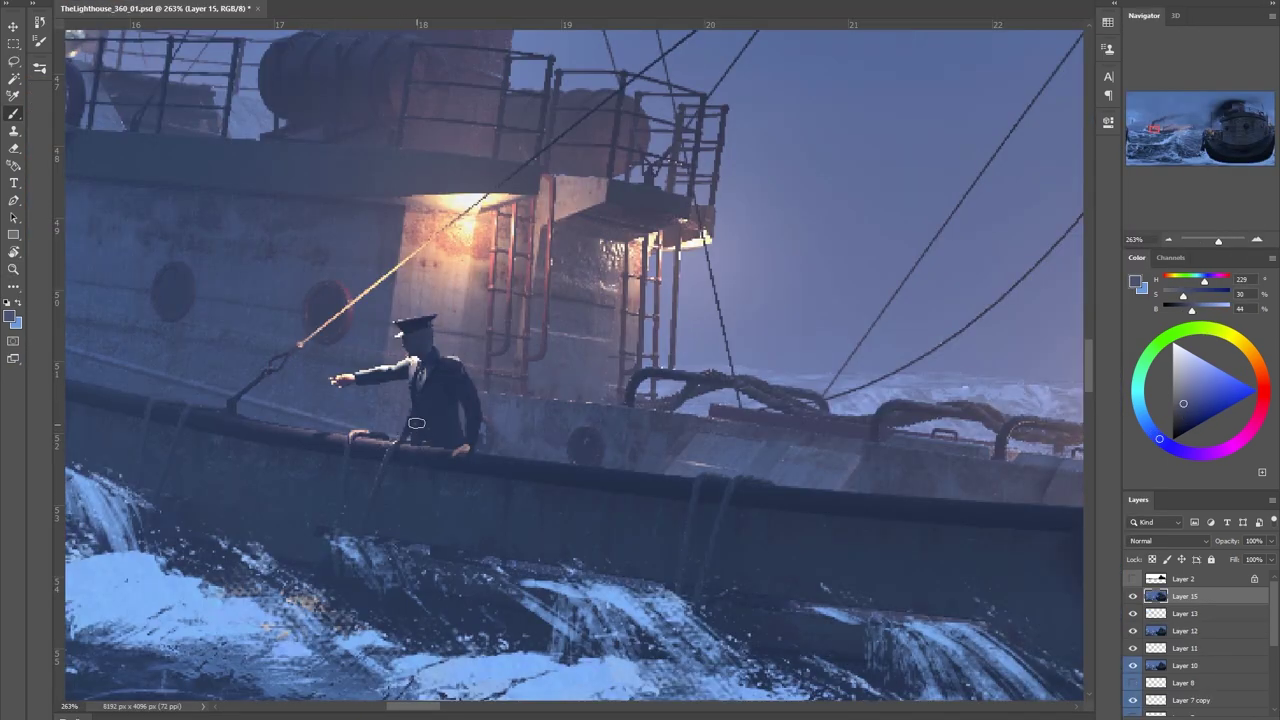
# Shape the officer's lower coat and slim his pointing hand on Layer 15 of the flat panorama.
pyautogui.keyDown('alt'); pyautogui.click(410, 392); pyautogui.keyUp('alt')
pyautogui.keyDown('alt'); pyautogui.click(390, 441); pyautogui.keyUp('alt')
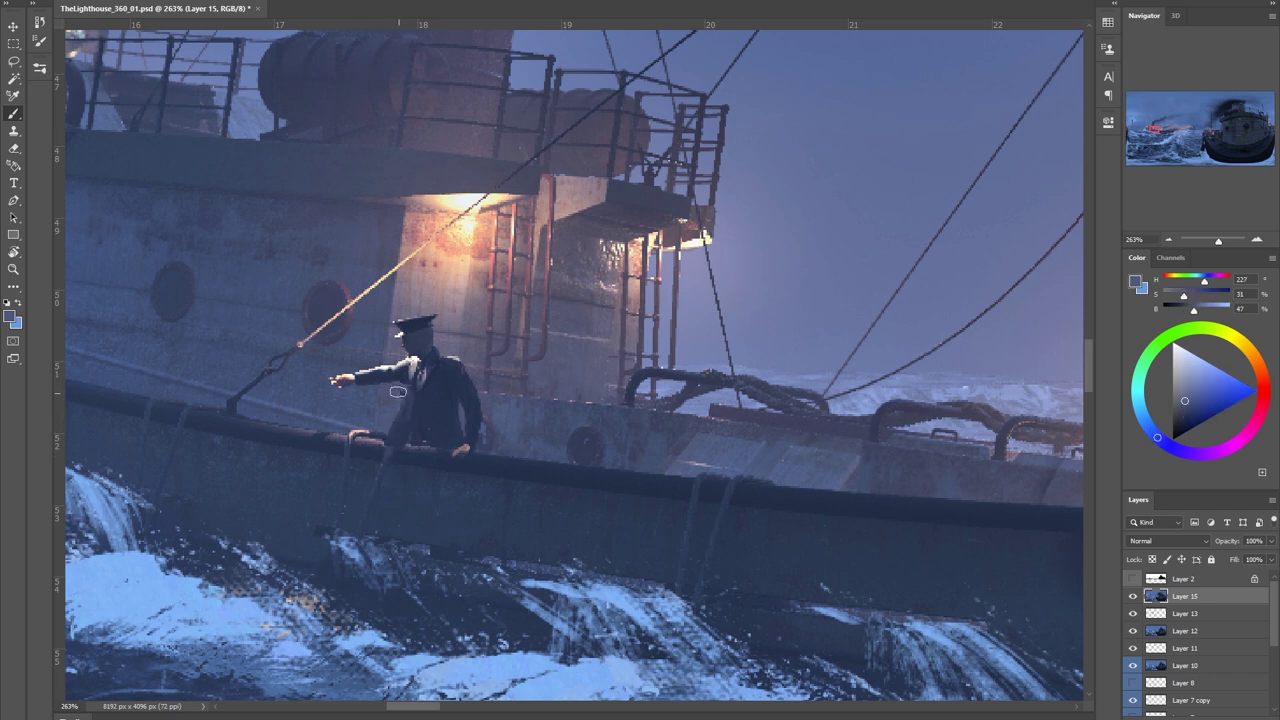
pyautogui.keyDown('alt'); pyautogui.click(331, 386); pyautogui.keyUp('alt')
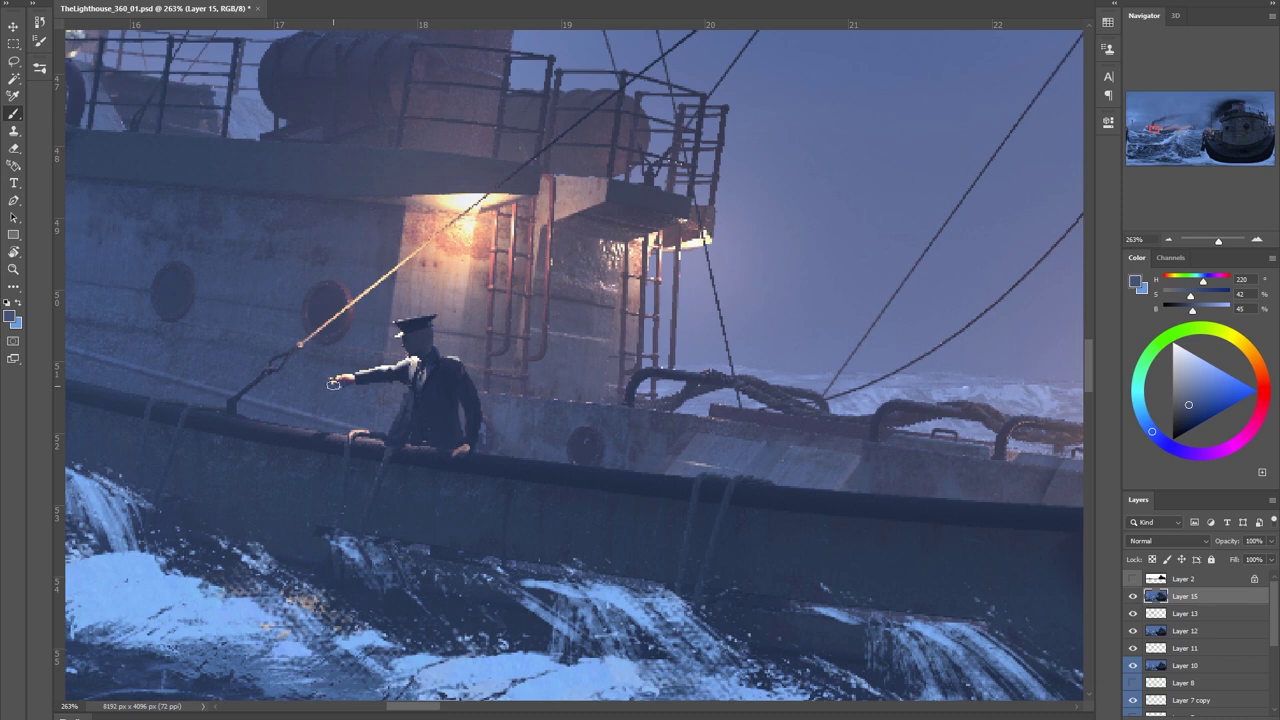
pyautogui.moveTo(303, 401); pyautogui.dragTo(226, 415)
pyautogui.moveTo(373, 409); pyautogui.dragTo(458, 404)
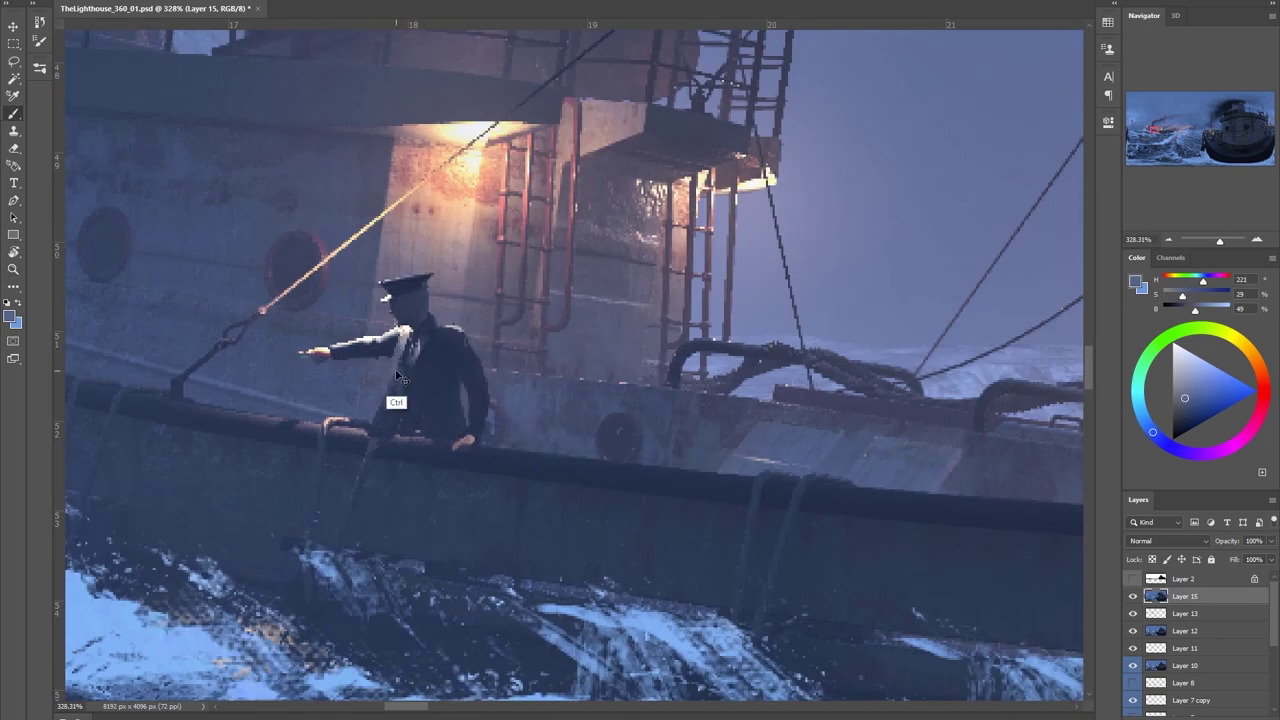
# Tidy the officer's hand on the rail with the Brush and Eraser, and define his face and sleeve in dark blue.
pyautogui.keyDown('alt'); pyautogui.click(463, 444); pyautogui.keyUp('alt')
pyautogui.keyDown('alt'); pyautogui.click(464, 450); pyautogui.keyUp('alt')
pyautogui.moveTo(466, 472)
pyautogui.mouseDown()
pyautogui.moveTo(415, 485)
pyautogui.moveTo(505, 480)
pyautogui.mouseUp()
pyautogui.press('e')
pyautogui.moveTo(436, 411); pyautogui.dragTo(442, 411)
pyautogui.press('b')
pyautogui.keyDown('alt'); pyautogui.click(479, 393); pyautogui.keyUp('alt')
pyautogui.scroll(3, 447, 398)
pyautogui.keyDown('alt'); pyautogui.click(537, 310); pyautogui.keyUp('alt')
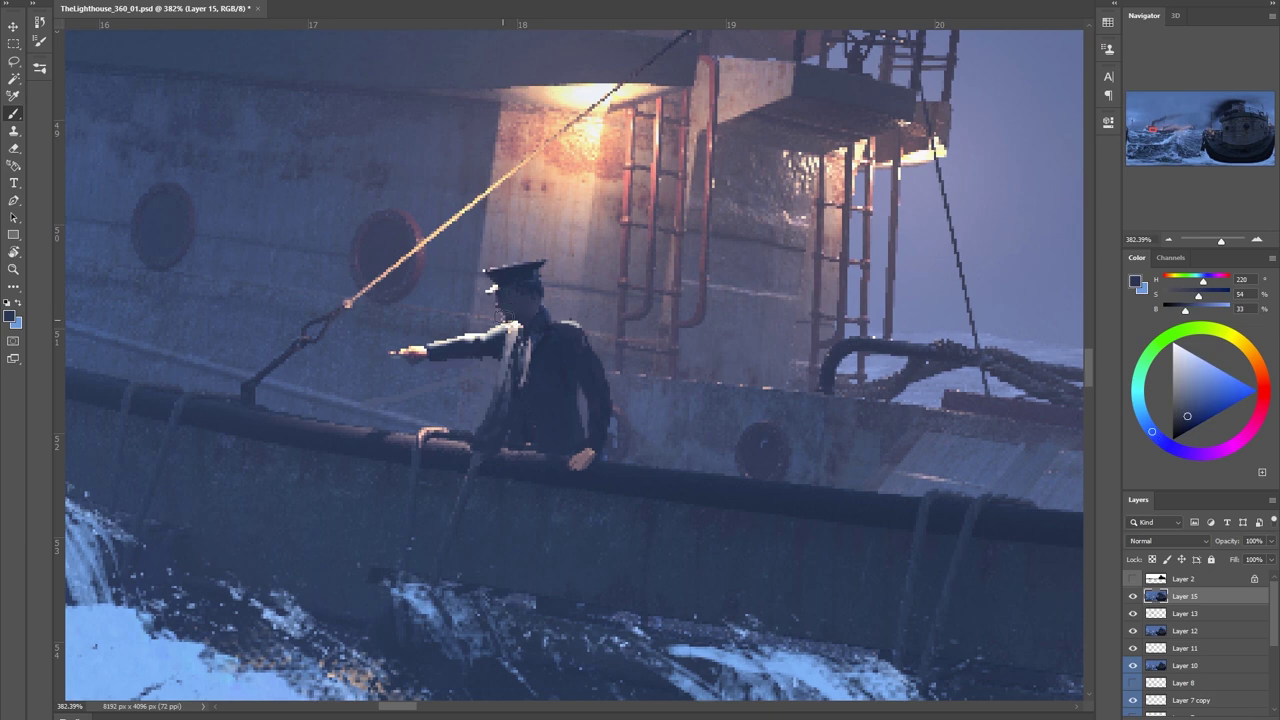
# Extend the second officer's flared coat hem and its pale rim light on Layer 18.
pyautogui.scroll(-3, 522, 307)
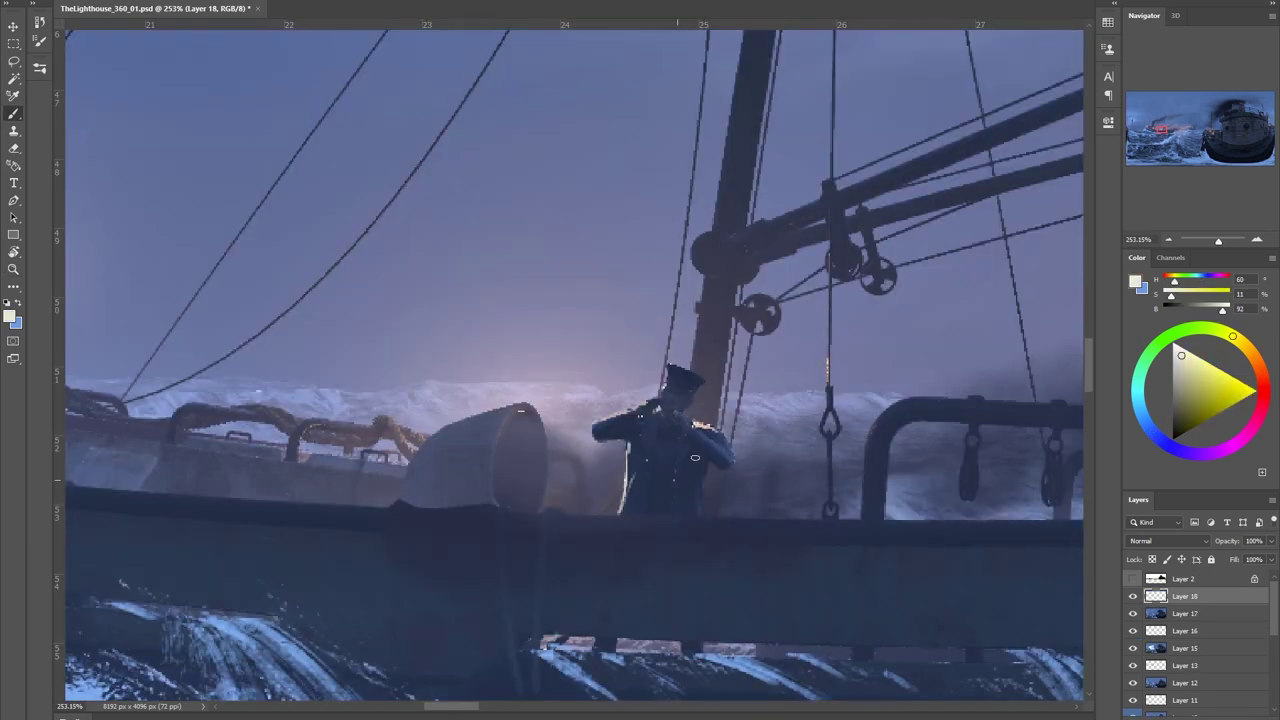
pyautogui.keyDown('alt'); pyautogui.click(626, 498); pyautogui.keyUp('alt')
pyautogui.keyDown('alt'); pyautogui.click(627, 468); pyautogui.keyUp('alt')
pyautogui.moveTo(627, 478); pyautogui.dragTo(604, 515)
pyautogui.keyDown('alt'); pyautogui.click(634, 493); pyautogui.keyUp('alt')
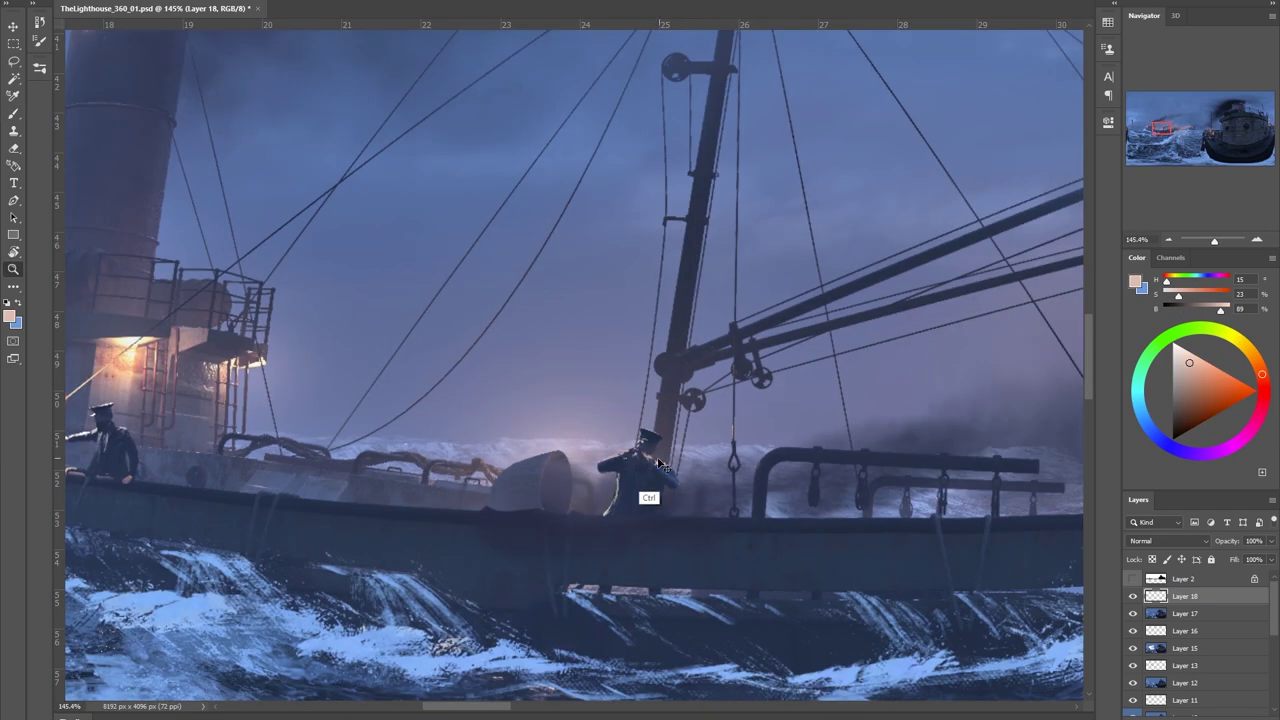
# Redo the last stroke on the second officer and save the document.
pyautogui.click(655, 462)
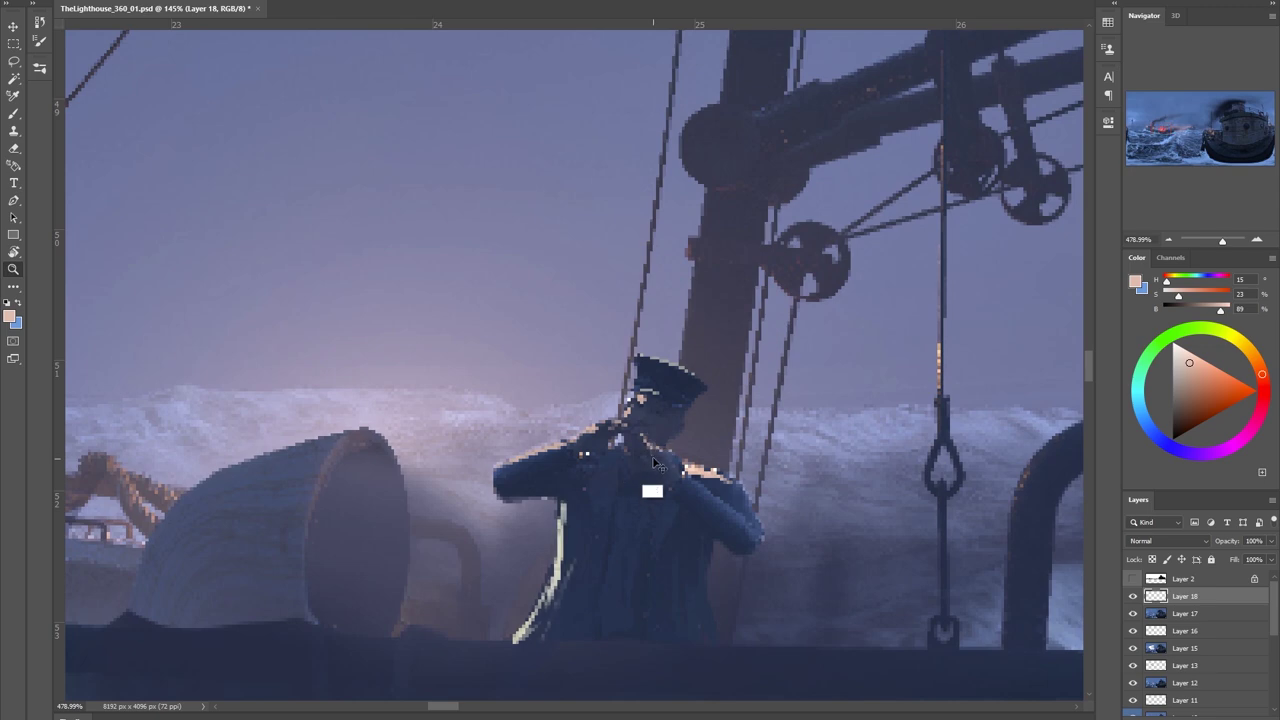
pyautogui.hotkey('ctrl', 'shift', 'z')
pyautogui.moveTo(661, 456); pyautogui.dragTo(540, 460)
pyautogui.hotkey('ctrl', 's')
# Merge Layer 22 down into the Layer 21 spherical panorama.
pyautogui.moveTo(775, 240); pyautogui.dragTo(850, 240)
pyautogui.moveTo(562, 383); pyautogui.dragTo(573, 413)
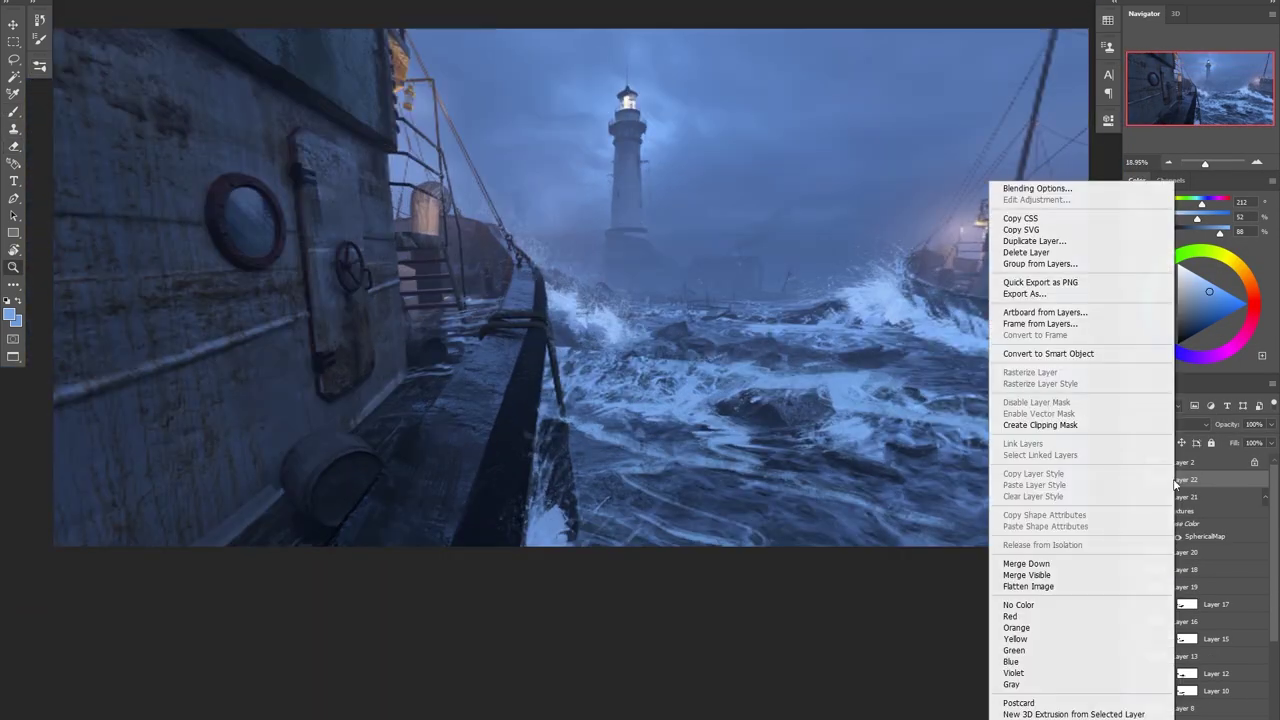
pyautogui.click(1022, 563)
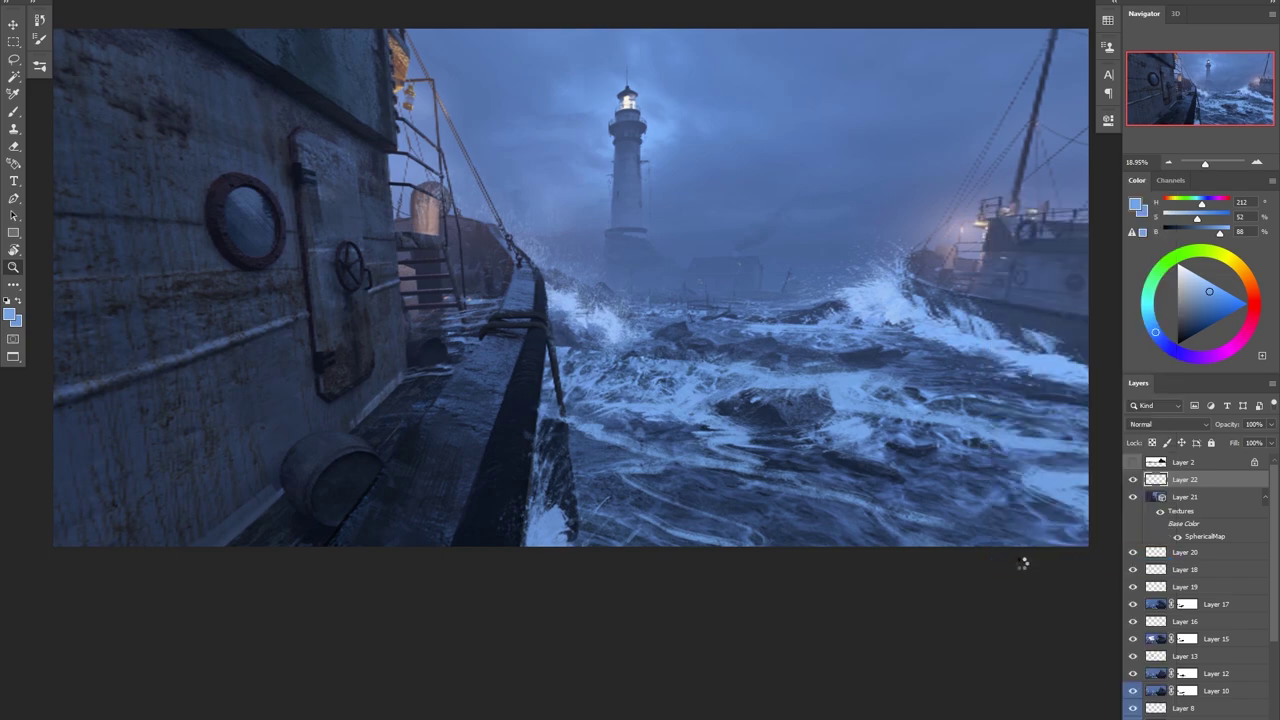
# Look down over the near ship's rail and work on the foam spray on Layer 22 with large splatter Brush and Eraser tips.
pyautogui.press('v')
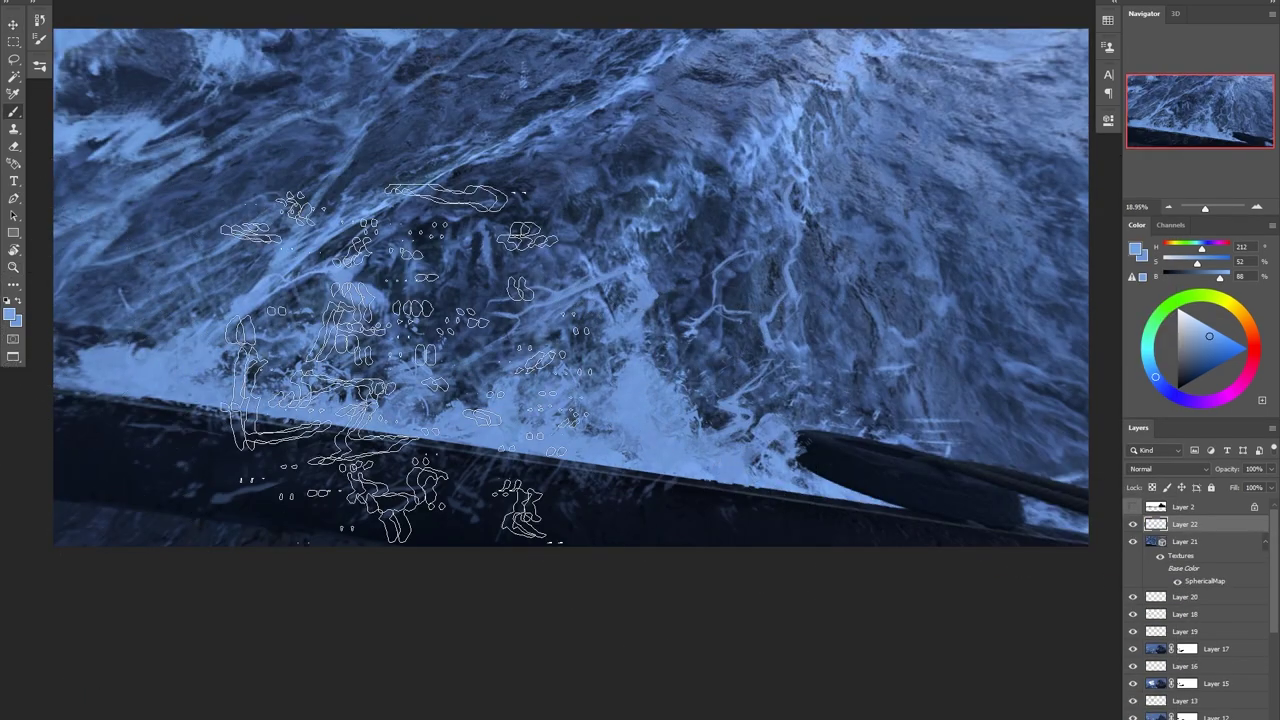
pyautogui.press('e')
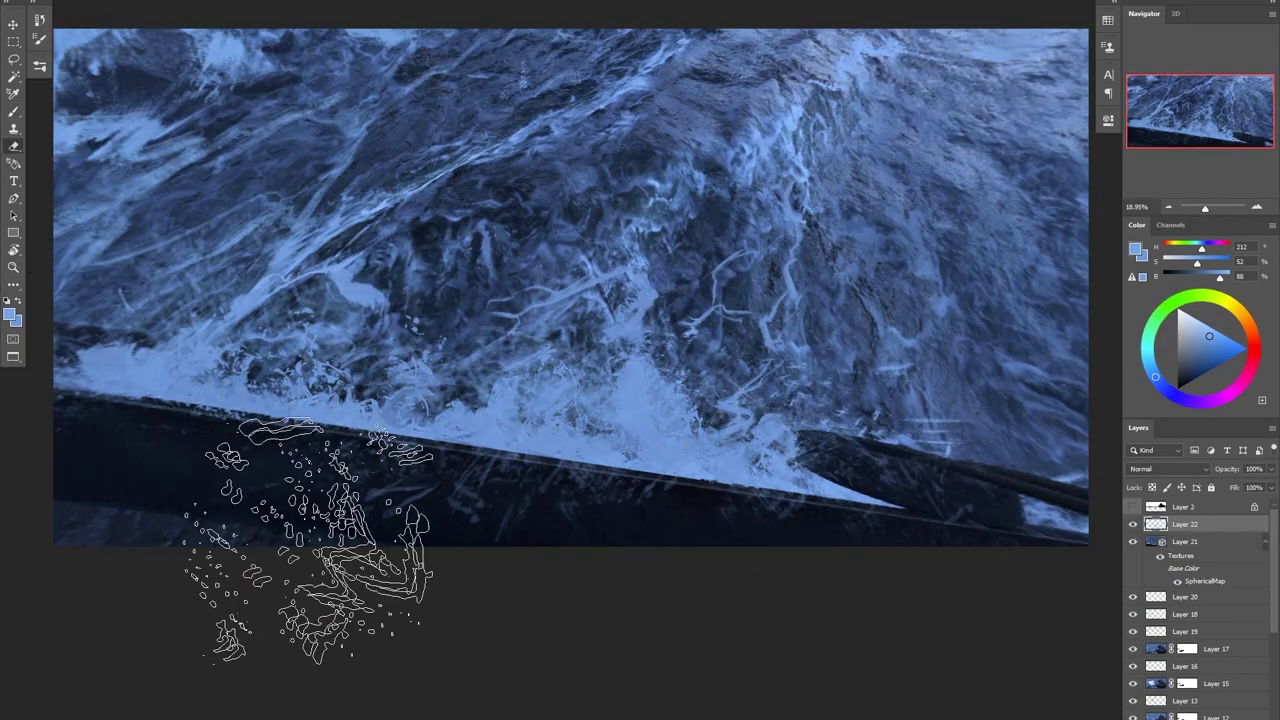
pyautogui.press('b')
pyautogui.press('e')
pyautogui.rightClick(1188, 524)
pyautogui.click(1143, 433)
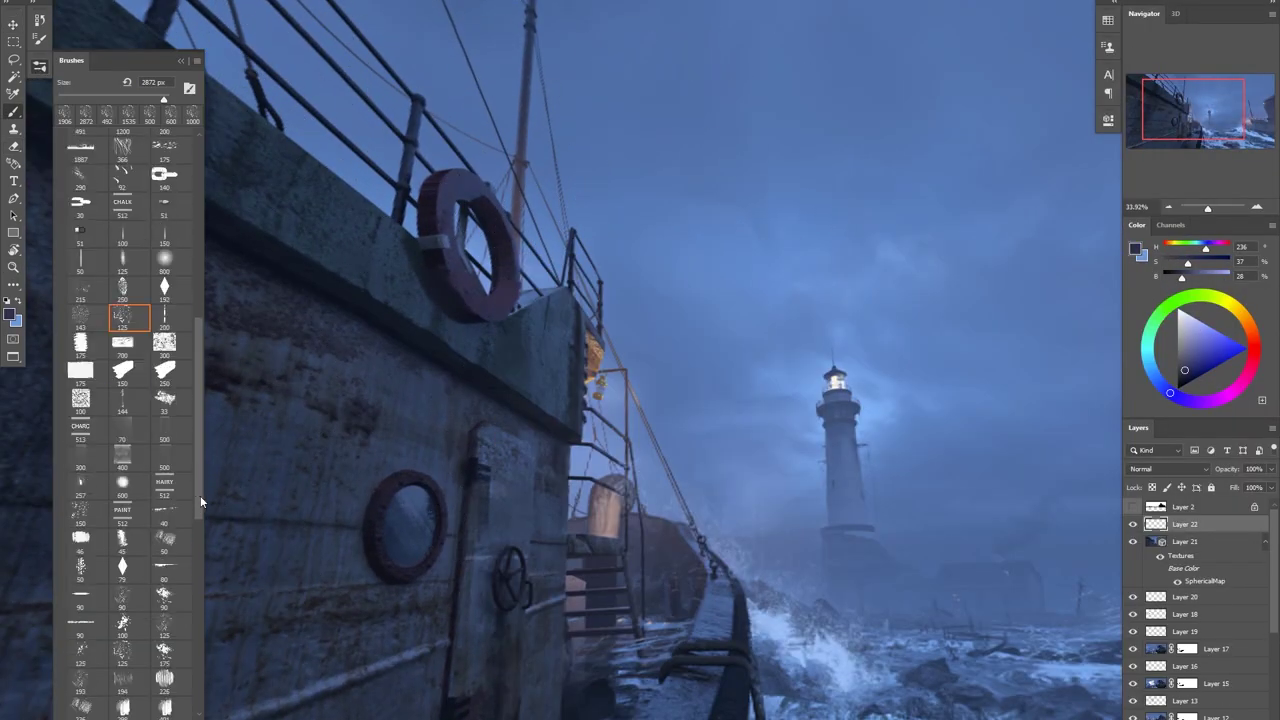
# Lasso the inner rim of the red lifebuoy on the near ship and switch to the Brush.
pyautogui.press('w')
pyautogui.press('z')
pyautogui.click(474, 285)
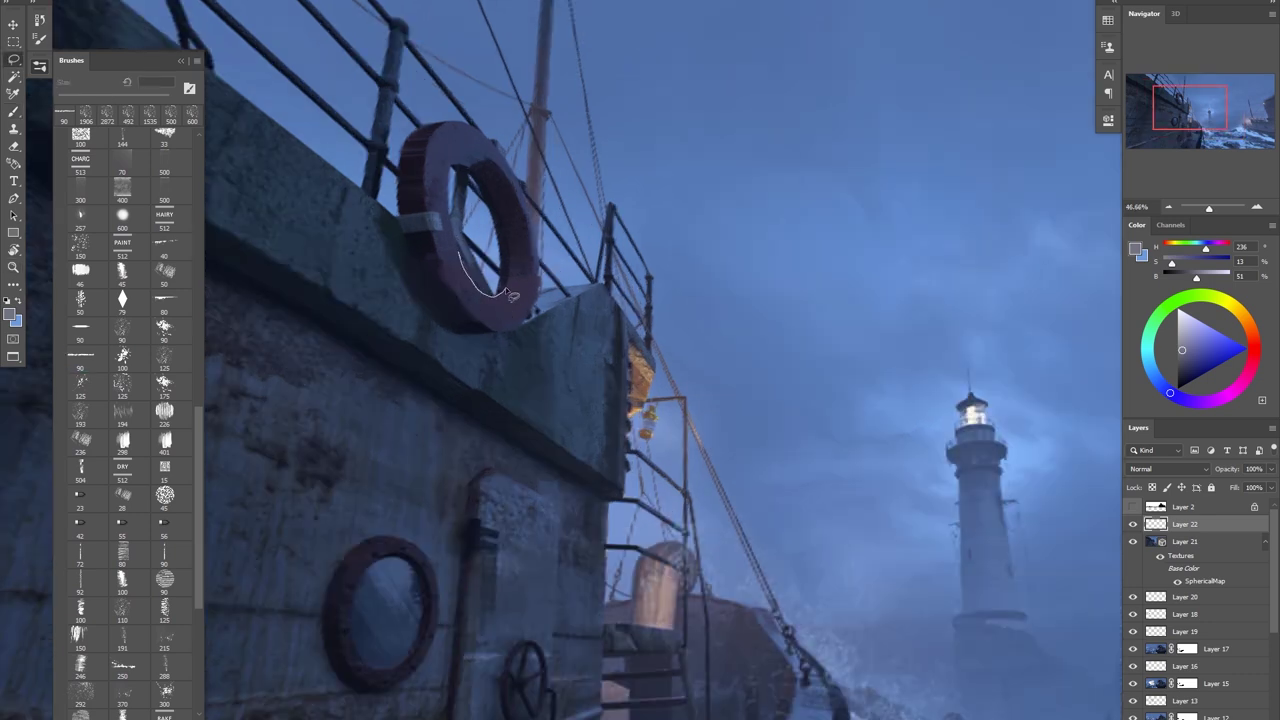
pyautogui.moveTo(478, 325); pyautogui.dragTo(482, 328)
pyautogui.press('b')
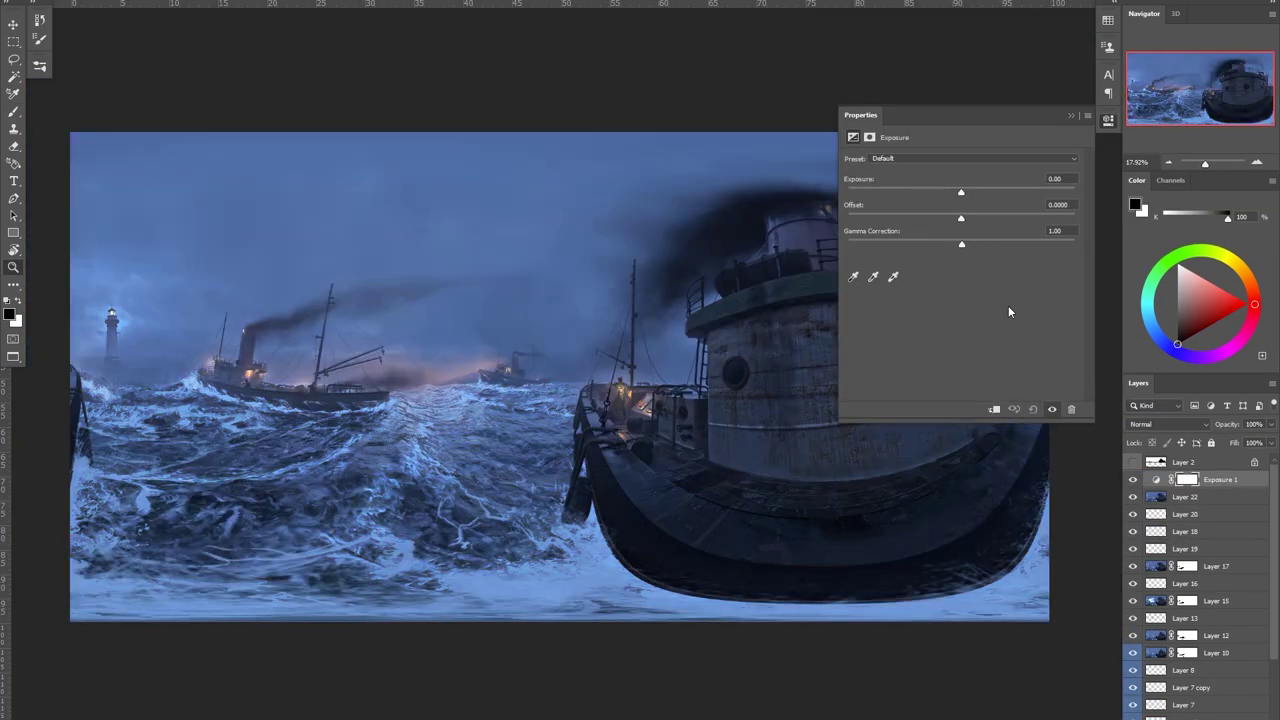
# Lower the exposure of the Exposure 1 adjustment layer to darken the whole panorama.
pyautogui.moveTo(961, 193); pyautogui.dragTo(921, 198)
pyautogui.click(1071, 115)
pyautogui.click(1203, 718)
# Split the Underlying Layer highlight limit in Exposure 1's Blend If options to about 106 / 221.
pyautogui.rightClick(1157, 480)
pyautogui.click(1150, 216)
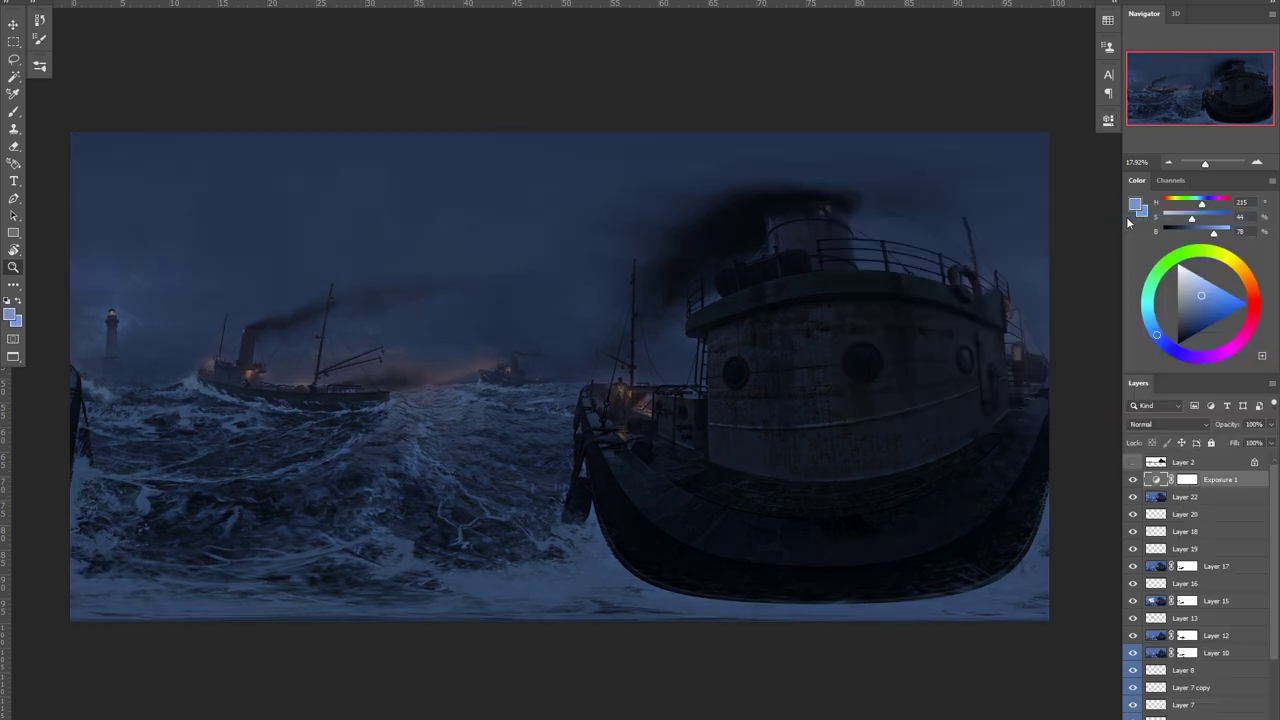
pyautogui.moveTo(680, 97); pyautogui.dragTo(240, 86)
pyautogui.moveTo(611, 357); pyautogui.dragTo(658, 379)
pyautogui.moveTo(243, 358); pyautogui.dragTo(196, 358)
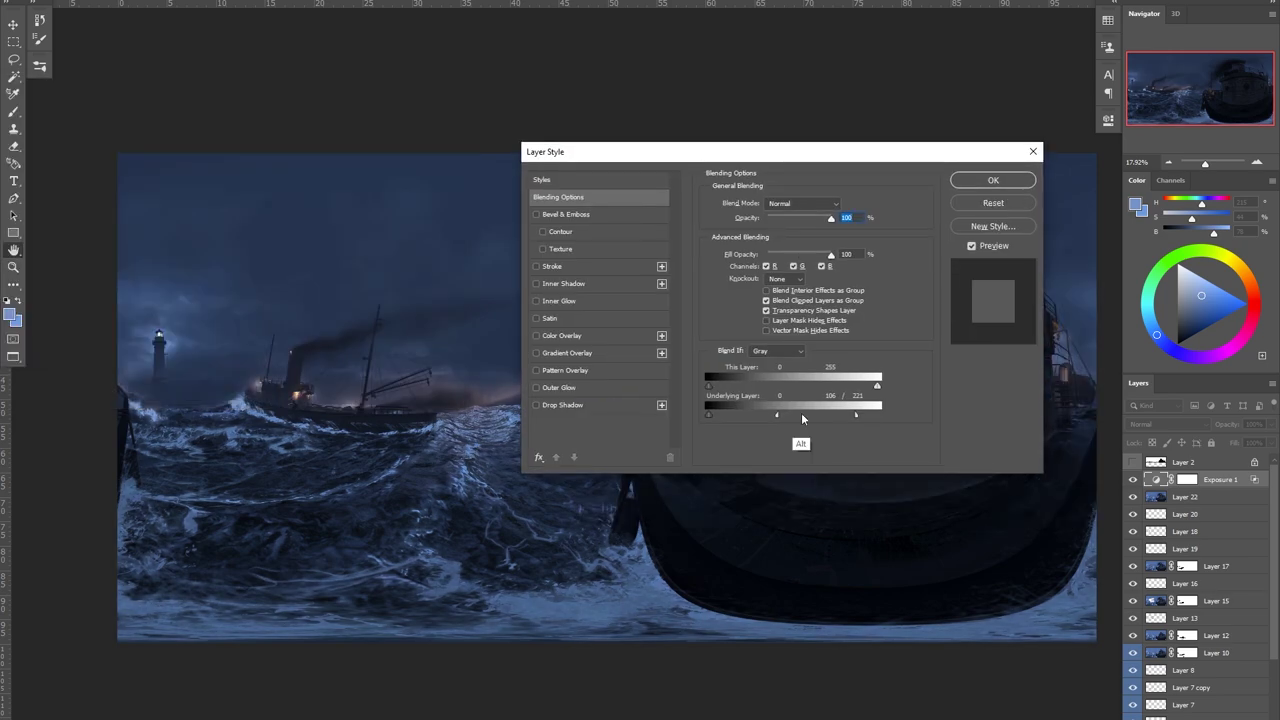
pyautogui.moveTo(801, 412); pyautogui.dragTo(776, 415)
pyautogui.moveTo(855, 414)
pyautogui.mouseDown()
pyautogui.moveTo(877, 414)
pyautogui.moveTo(850, 408)
pyautogui.mouseUp()
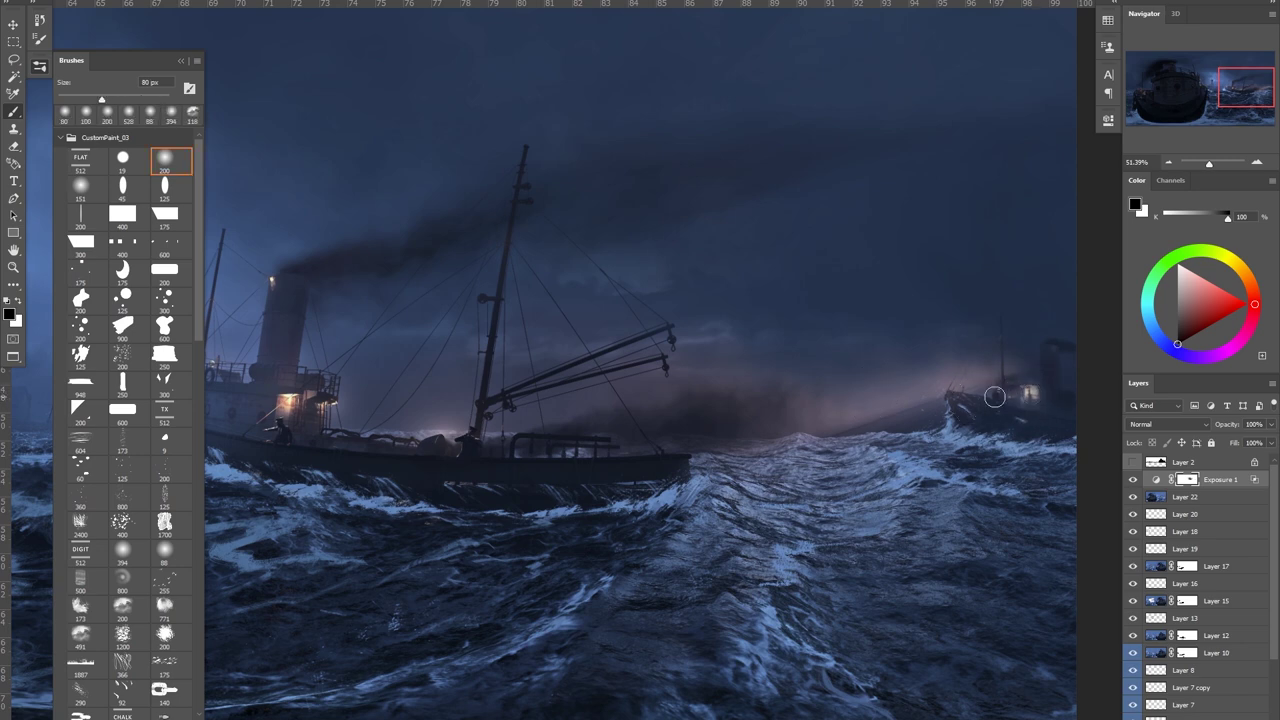
# Brush the Exposure 1 mask around the steamship and the nearby waves with a soft 236 px tip.
pyautogui.moveTo(464, 430)
pyautogui.mouseDown()
pyautogui.moveTo(640, 443)
pyautogui.moveTo(446, 423)
pyautogui.mouseUp()
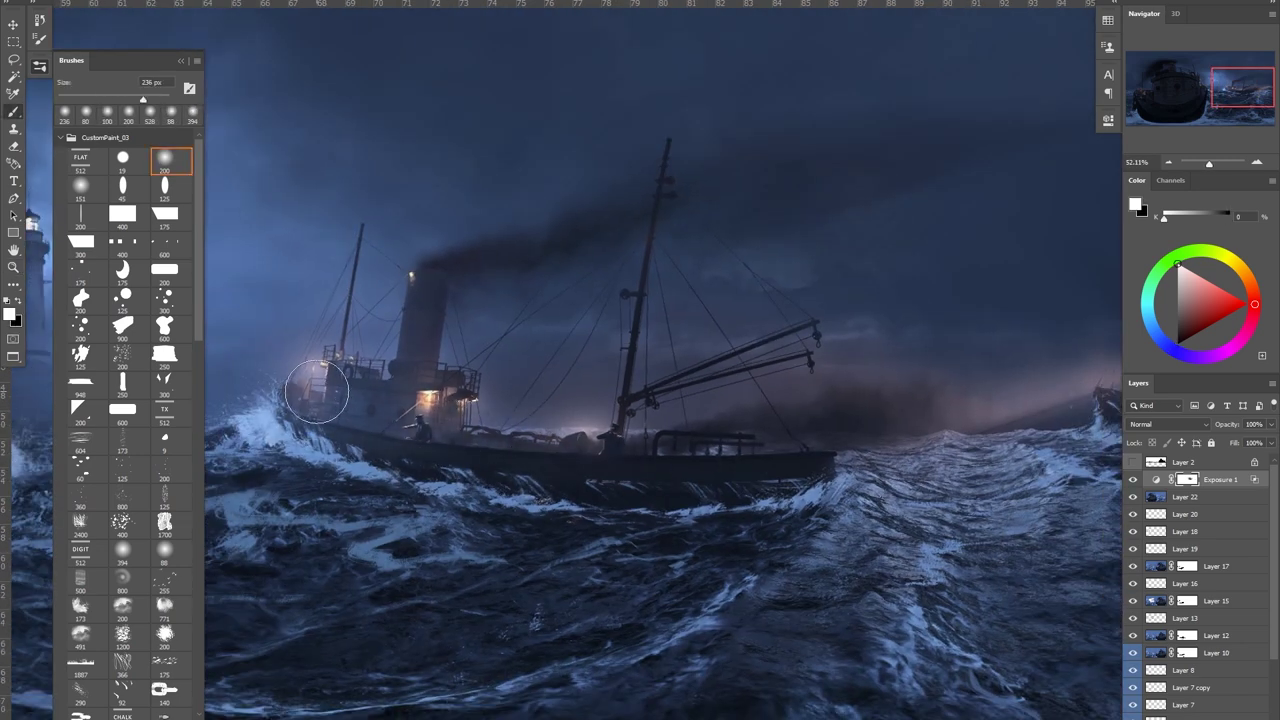
pyautogui.moveTo(383, 394); pyautogui.dragTo(507, 446)
pyautogui.moveTo(424, 438); pyautogui.dragTo(616, 413)
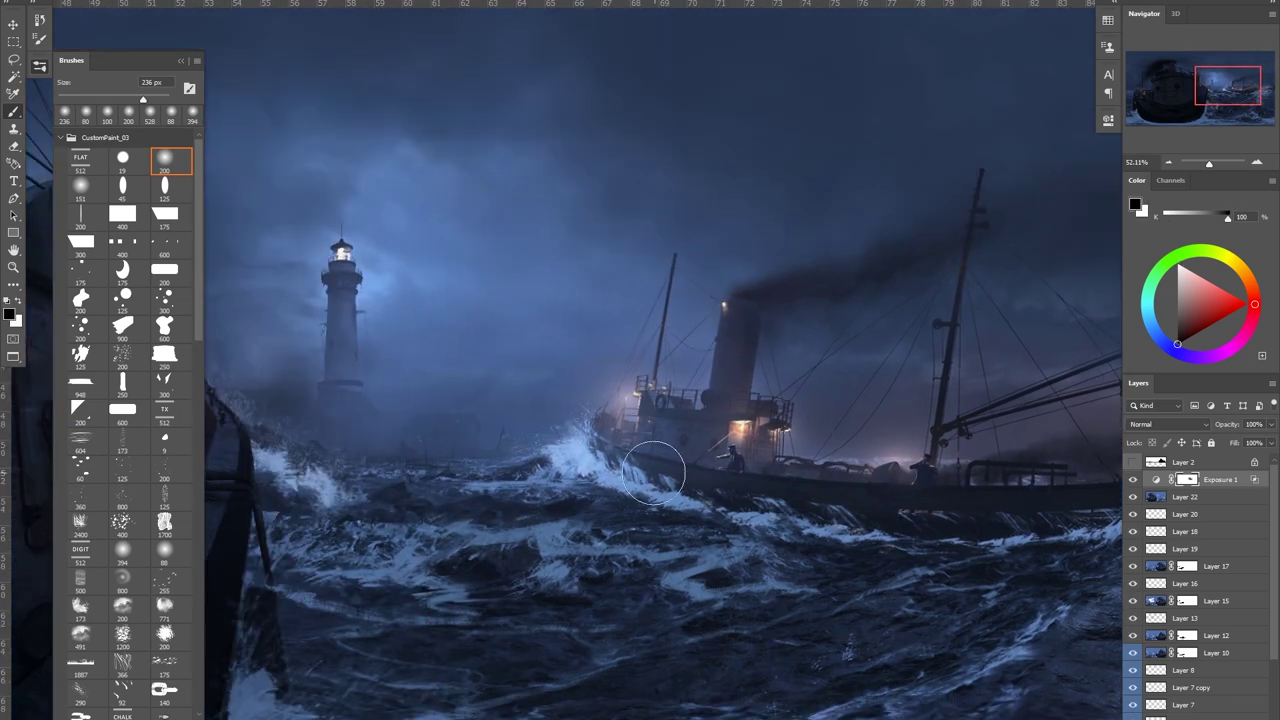
pyautogui.moveTo(660, 465); pyautogui.dragTo(490, 432)
pyautogui.moveTo(338, 466); pyautogui.dragTo(866, 366)
pyautogui.moveTo(612, 330); pyautogui.dragTo(727, 340)
pyautogui.moveTo(760, 320)
pyautogui.mouseDown()
pyautogui.moveTo(727, 315)
pyautogui.moveTo(629, 197)
pyautogui.moveTo(649, 294)
pyautogui.mouseUp()
# Enlarge the soft brush and mask Exposure 1 over the broad sky and sea areas.
pyautogui.press(']')
pyautogui.press(']')
pyautogui.press(']')
pyautogui.press(']')
pyautogui.press(']')
pyautogui.press('[')
pyautogui.press('[')
pyautogui.press('[')
pyautogui.press('[')
pyautogui.moveTo(552, 112); pyautogui.dragTo(496, 60)
pyautogui.moveTo(517, 274); pyautogui.dragTo(637, 257)
pyautogui.moveTo(357, 276); pyautogui.dragTo(626, 306)
pyautogui.moveTo(352, 318); pyautogui.dragTo(591, 315)
# Rework the Exposure 1 mask over the near ship's cabin and deck with a soft 320 px brush, alternating black and white.
pyautogui.moveTo(1025, 470)
pyautogui.mouseDown()
pyautogui.moveTo(718, 328)
pyautogui.moveTo(650, 354)
pyautogui.mouseUp()
pyautogui.moveTo(770, 370); pyautogui.dragTo(808, 370)
pyautogui.moveTo(805, 389); pyautogui.dragTo(867, 340)
pyautogui.moveTo(926, 294); pyautogui.dragTo(871, 383)
pyautogui.press('x')
pyautogui.press('x')
pyautogui.moveTo(300, 300); pyautogui.dragTo(385, 300)
pyautogui.moveTo(240, 484)
pyautogui.mouseDown()
pyautogui.moveTo(514, 483)
pyautogui.moveTo(480, 483)
pyautogui.mouseUp()
pyautogui.moveTo(486, 330); pyautogui.dragTo(522, 450)
pyautogui.moveTo(563, 272); pyautogui.dragTo(625, 378)
pyautogui.scroll(-2, 586, 409)
pyautogui.scroll(-1, 737, 466)
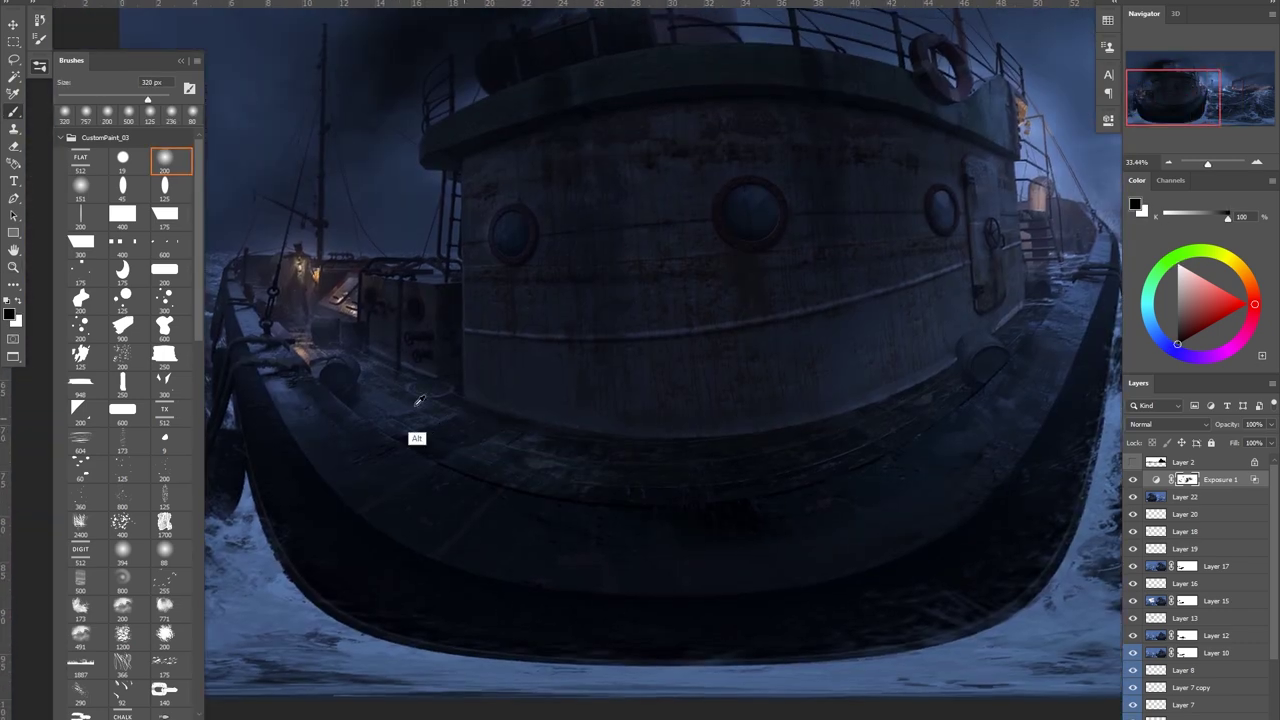
pyautogui.moveTo(300, 280); pyautogui.dragTo(512, 310)
pyautogui.moveTo(505, 295)
pyautogui.mouseDown()
pyautogui.moveTo(574, 290)
pyautogui.moveTo(486, 289)
pyautogui.mouseUp()
# Touch up the Hue/Saturation 1 mask along the steamship's hull with a textured brush, alternating black and white.
pyautogui.press('x')
pyautogui.press('e')
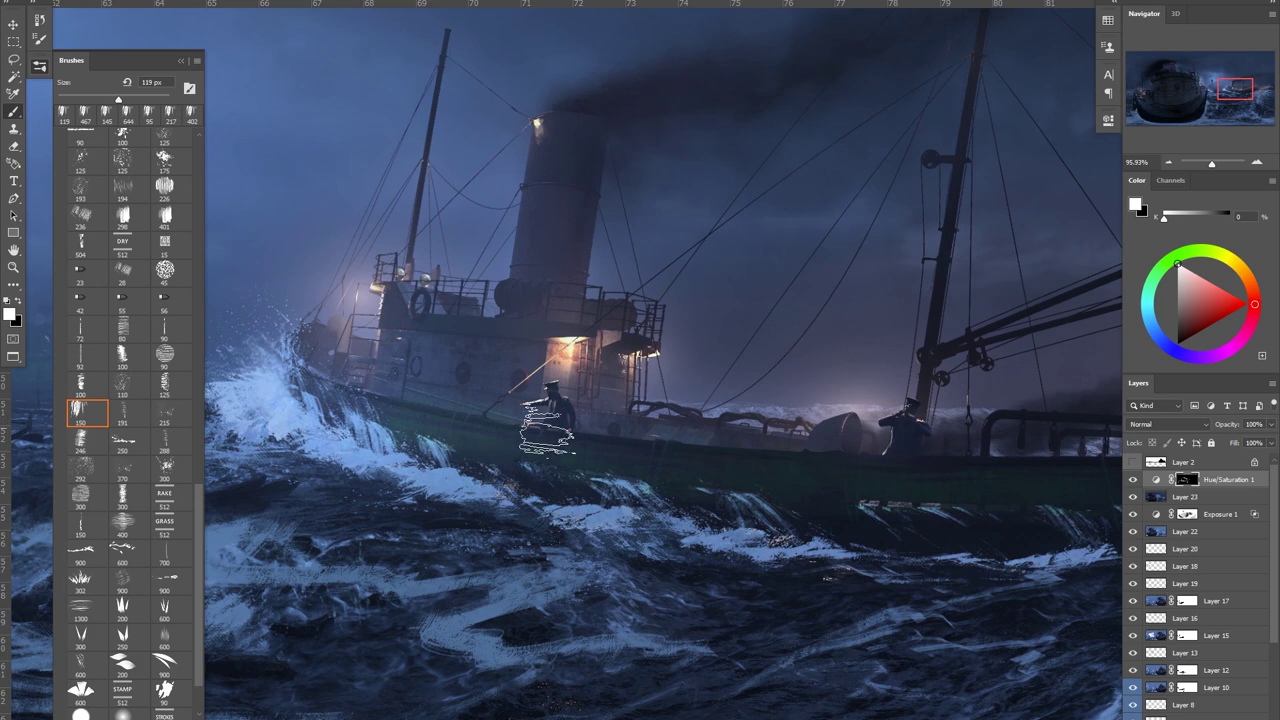
pyautogui.press('x')
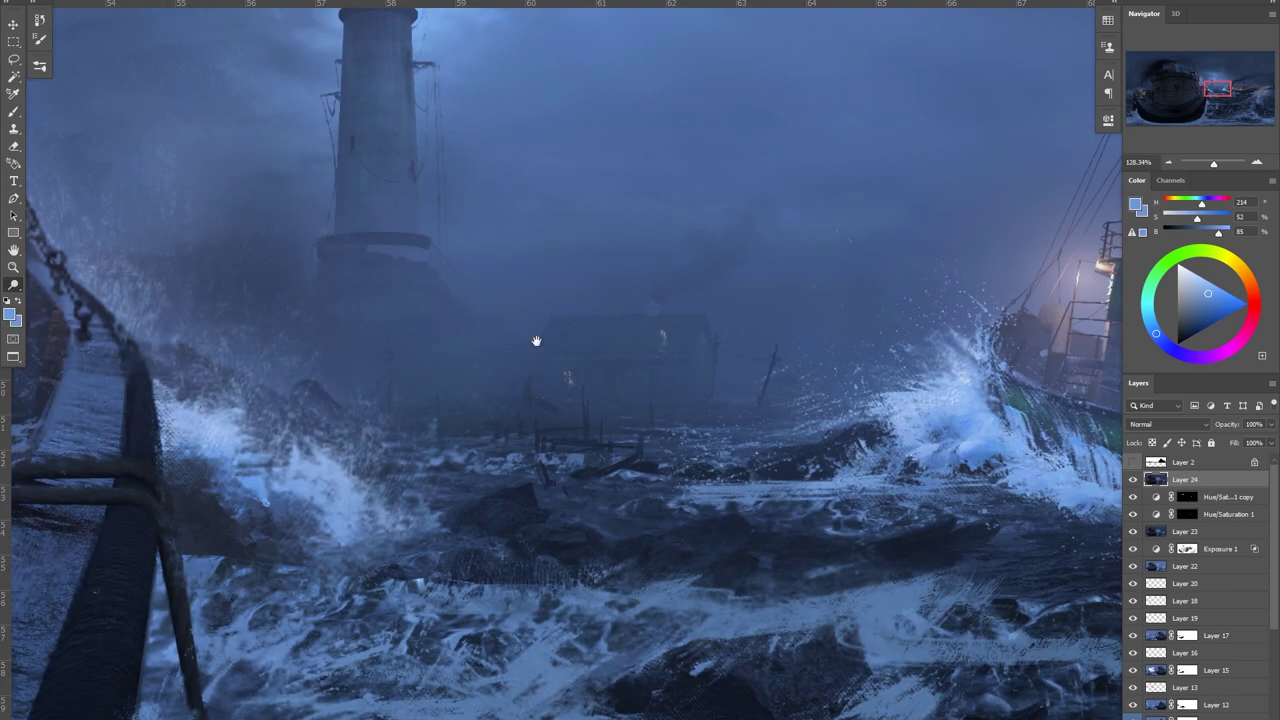
# Outline the misty sky above the cottage's roof and chimney with the Polygonal Lasso on Layer 24.
pyautogui.click(534, 340)
pyautogui.press('l')
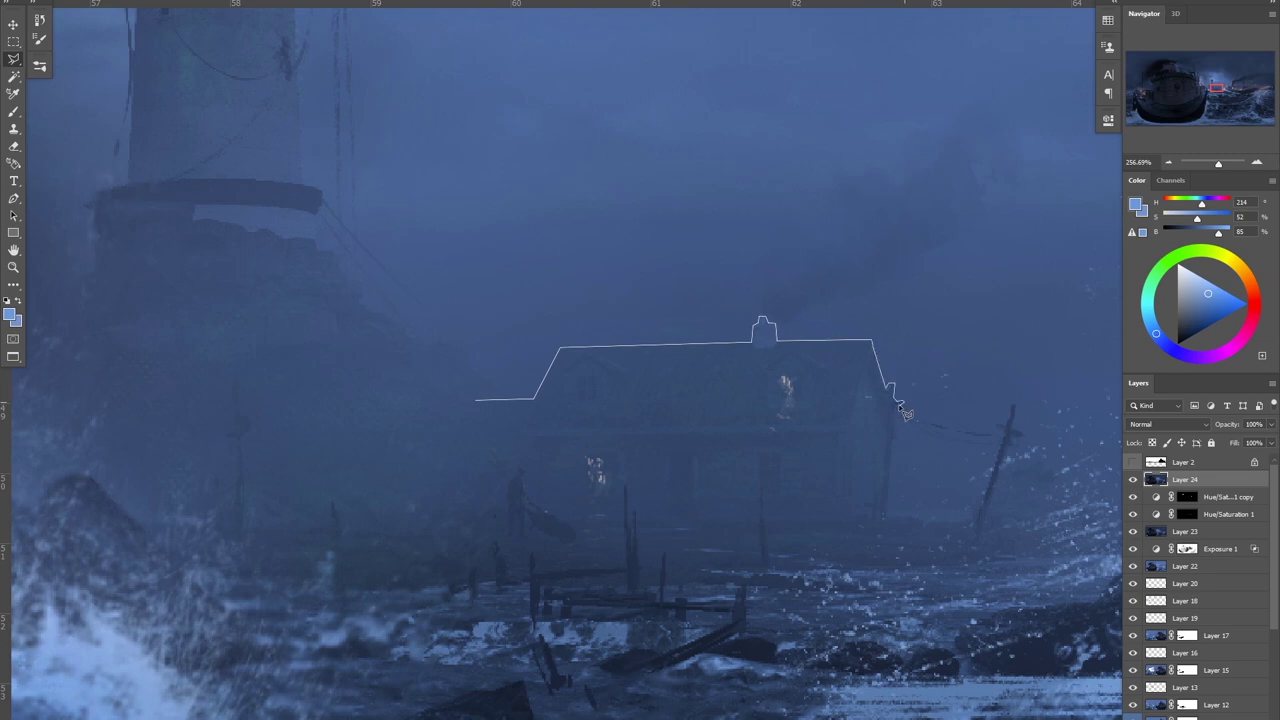
pyautogui.scroll(1, 1090, 226)
pyautogui.click(1077, 203)
pyautogui.click(449, 49)
pyautogui.click(325, 160)
pyautogui.click(475, 439)
# Lighten the selected sky behind the cottage roof with the Dodge tool, using the soft 200 tip from CustomPaint_03.
pyautogui.scroll(-5, 655, 392)
pyautogui.press('o')
pyautogui.moveTo(663, 386); pyautogui.dragTo(512, 414)
pyautogui.click(39, 66)
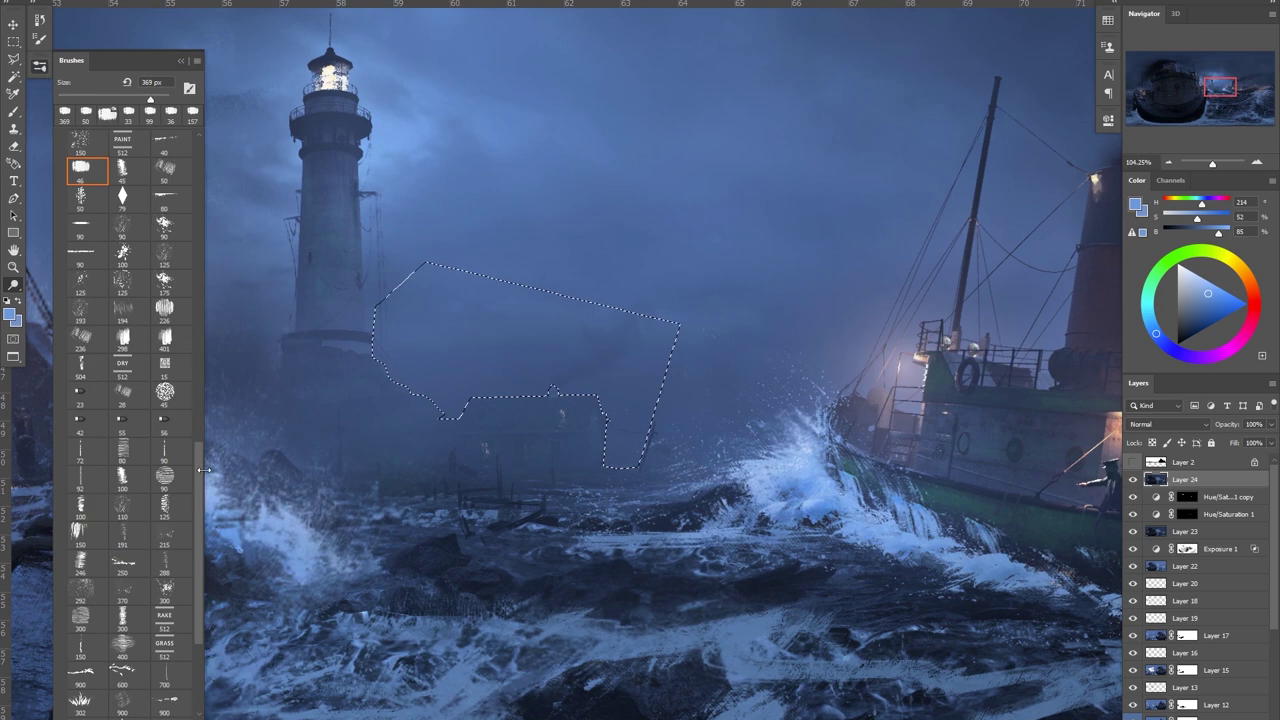
pyautogui.moveTo(199, 470); pyautogui.dragTo(201, 150)
pyautogui.click(165, 158)
pyautogui.moveTo(492, 442)
pyautogui.mouseDown()
pyautogui.moveTo(572, 457)
pyautogui.moveTo(541, 450)
pyautogui.mouseUp()
pyautogui.moveTo(541, 450); pyautogui.dragTo(583, 480)
pyautogui.hotkey('ctrl', 'd')
pyautogui.press('z')
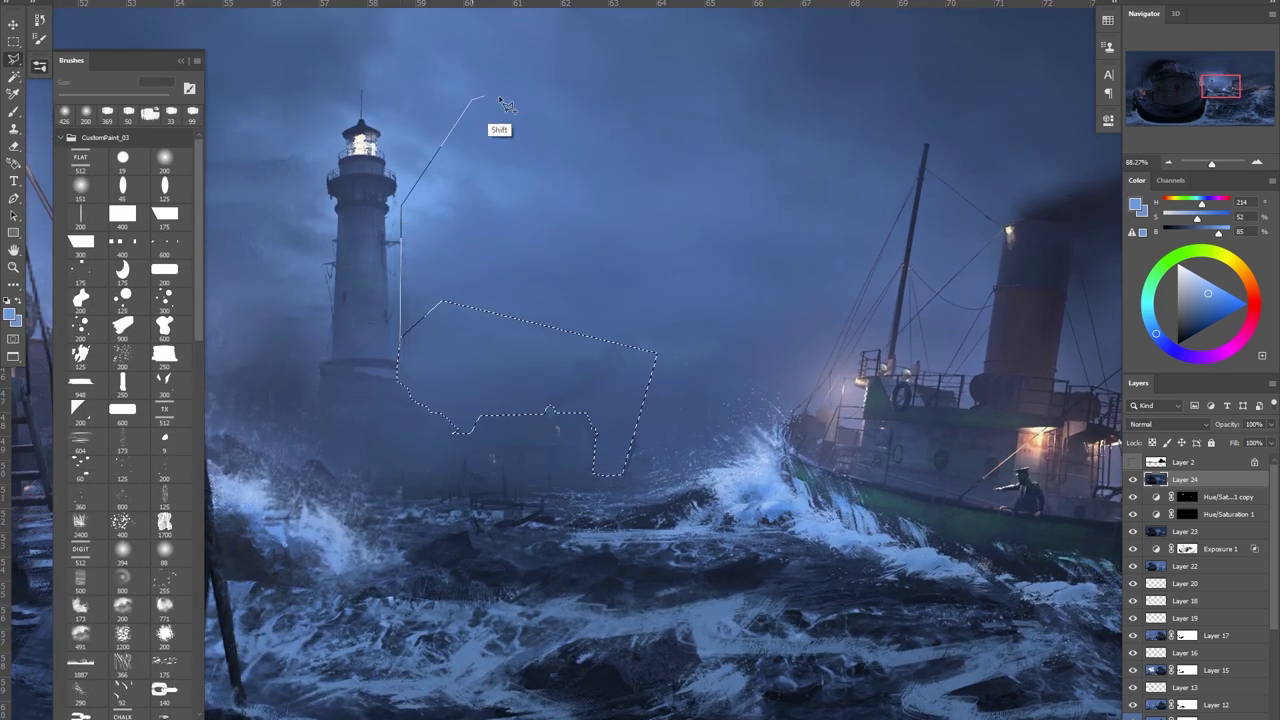
# Extend the selection over the sky between the lighthouse and the steamship, dodge along the roofline and deselect.
pyautogui.click(473, 100)
pyautogui.click(708, 158)
pyautogui.click(810, 258)
pyautogui.click(737, 408)
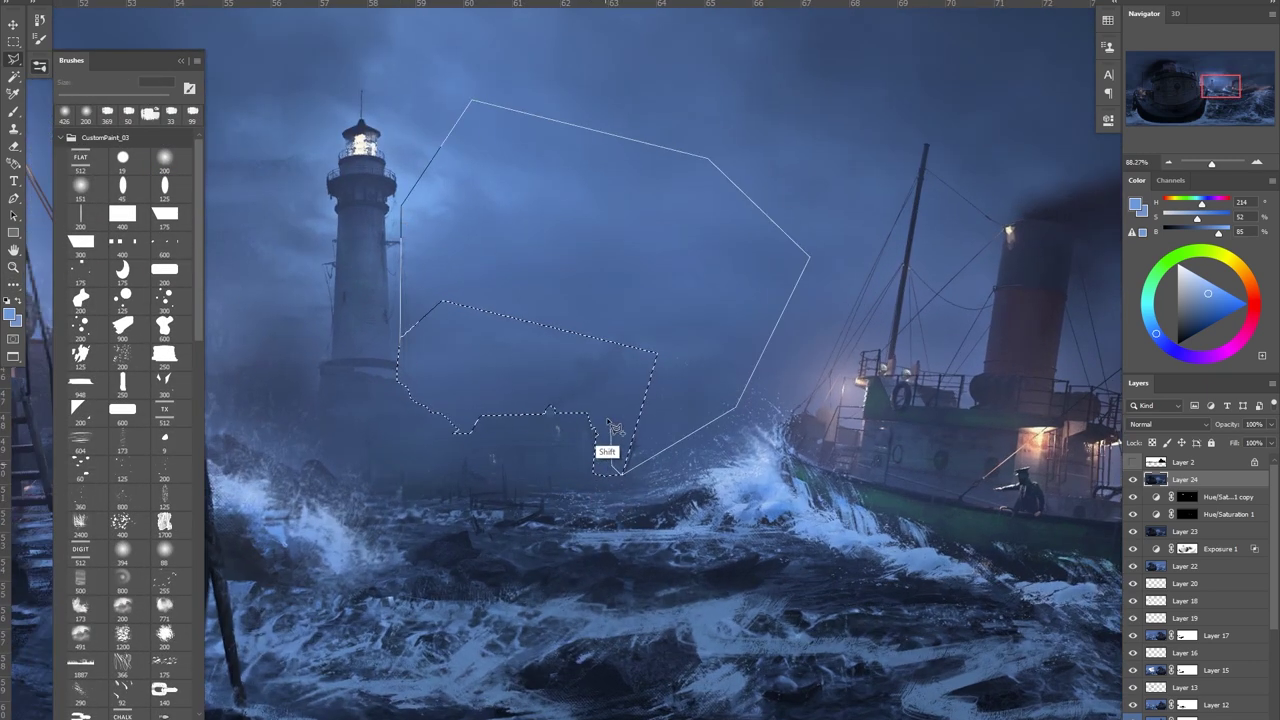
pyautogui.keyDown('shift'); pyautogui.click(610, 386); pyautogui.keyUp('shift')
pyautogui.keyDown('shift'); pyautogui.click(405, 376); pyautogui.keyUp('shift')
pyautogui.keyDown('shift'); pyautogui.click(401, 338); pyautogui.keyUp('shift')
pyautogui.press('b')
pyautogui.press('o')
pyautogui.moveTo(544, 412); pyautogui.dragTo(560, 420)
pyautogui.hotkey('ctrl', 'd')
# Touch up the small selected leaning shape beside the cottage and clear the selection.
pyautogui.moveTo(503, 524); pyautogui.dragTo(470, 524)
pyautogui.moveTo(470, 524); pyautogui.dragTo(554, 434)
pyautogui.moveTo(634, 340); pyautogui.dragTo(654, 386)
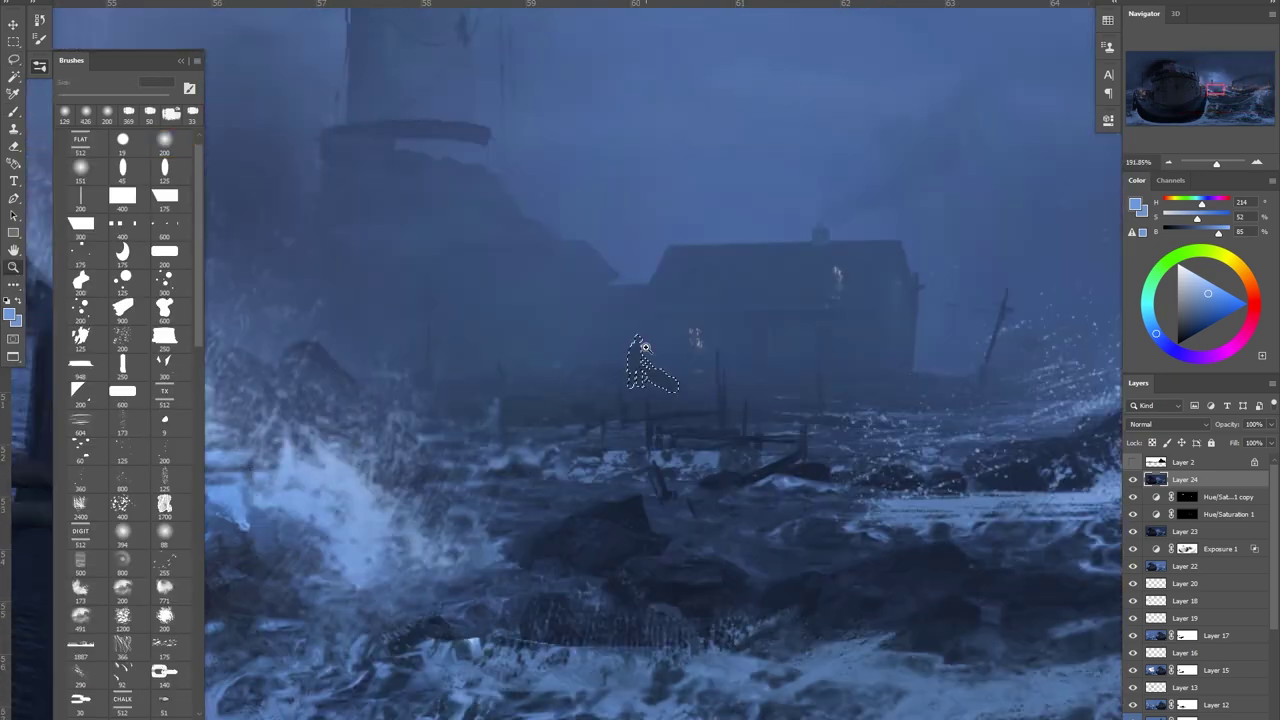
pyautogui.hotkey('ctrl', 'd')
pyautogui.moveTo(525, 457); pyautogui.dragTo(455, 465)
pyautogui.moveTo(455, 465); pyautogui.dragTo(557, 393)
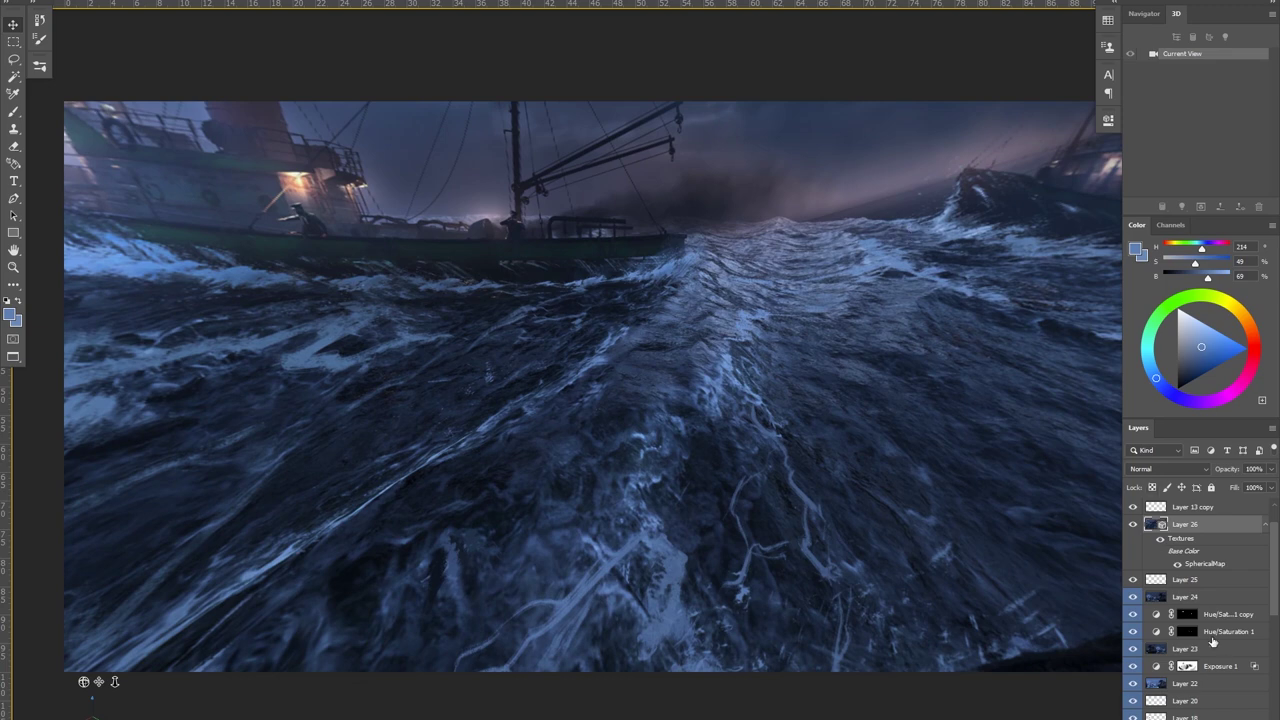
# Add a new layer above Layer 26 and brush a light blue face down the large wave's slope.
pyautogui.hotkey('ctrl', 'shift', 'alt', 'n')
pyautogui.press('b')
pyautogui.moveTo(638, 345)
pyautogui.mouseDown()
pyautogui.moveTo(617, 414)
pyautogui.moveTo(325, 575)
pyautogui.mouseUp()
# Break up the painted wave face with the Eraser, using the textured 150 px tip.
pyautogui.press('e')
pyautogui.moveTo(337, 474); pyautogui.dragTo(290, 575)
pyautogui.moveTo(443, 546); pyautogui.dragTo(585, 420)
pyautogui.hotkey('ctrl', 'z')
pyautogui.click(40, 66)
pyautogui.click(87, 595)
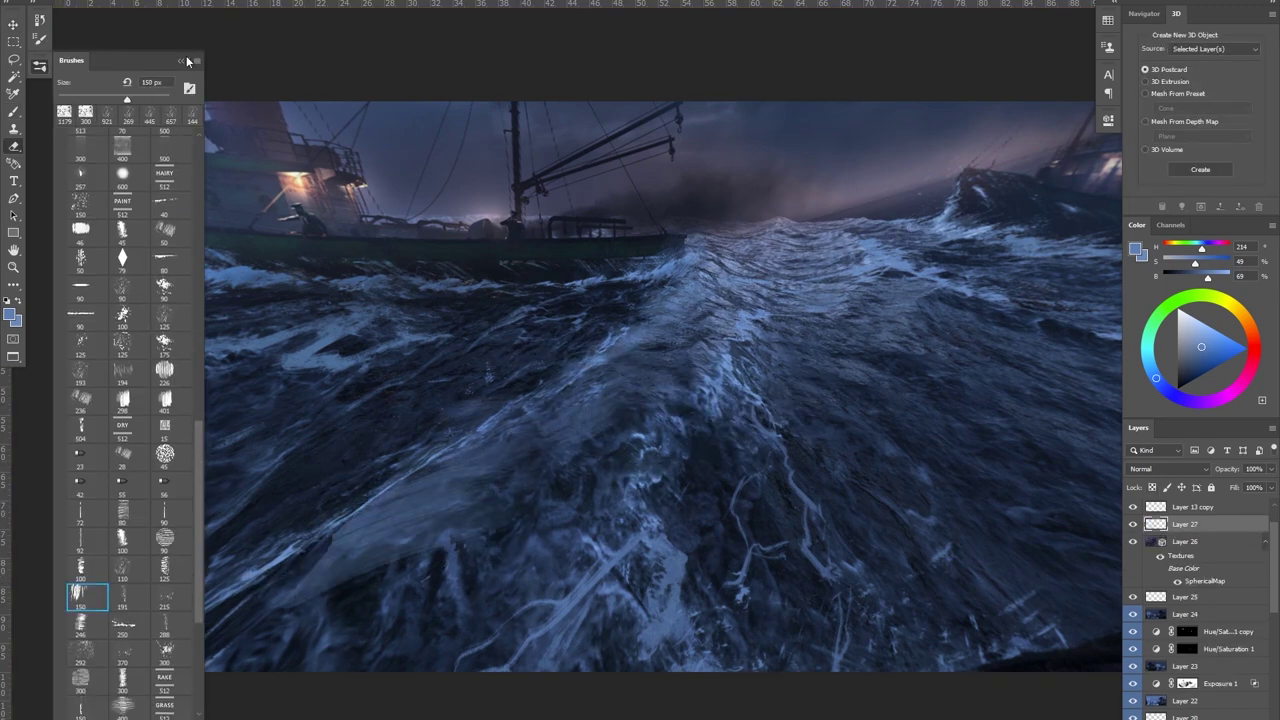
pyautogui.click(181, 61)
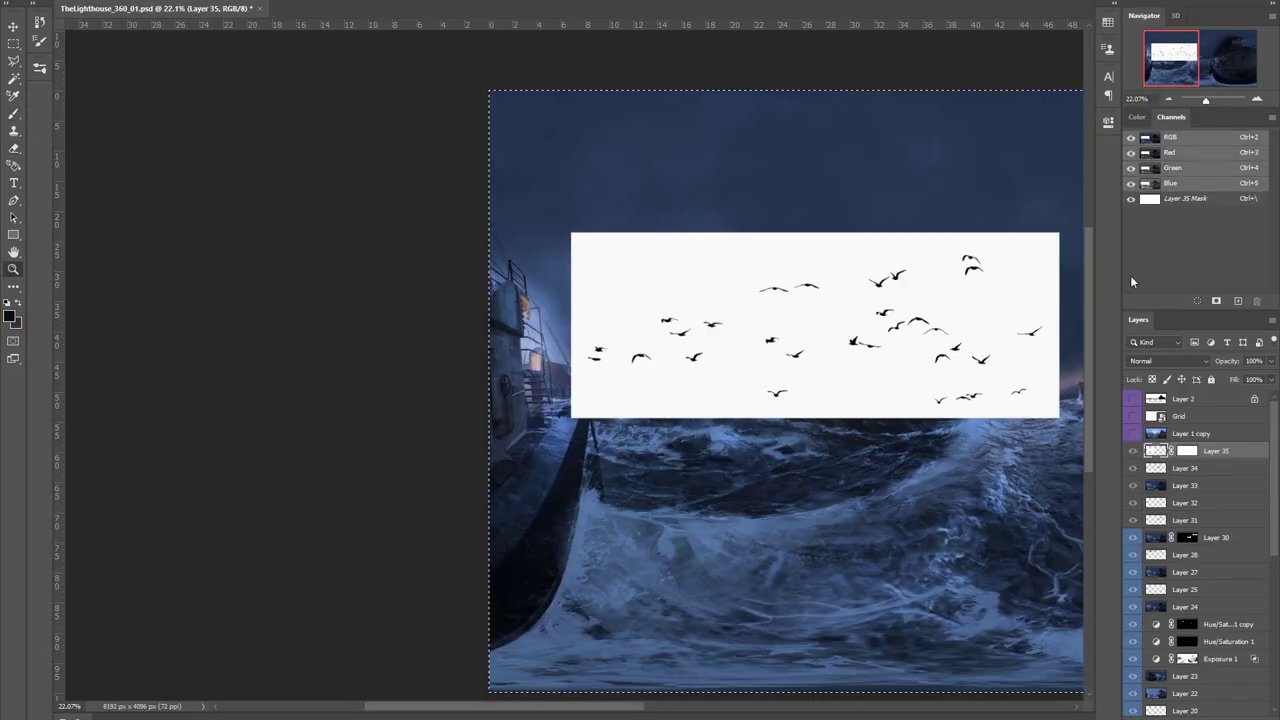
# Clear the selection around the bird picture and target Layer 35's mask and image.
pyautogui.hotkey('ctrl', 'd')
pyautogui.moveTo(947, 365); pyautogui.dragTo(995, 365)
pyautogui.click(1187, 451)
pyautogui.click(1156, 451)
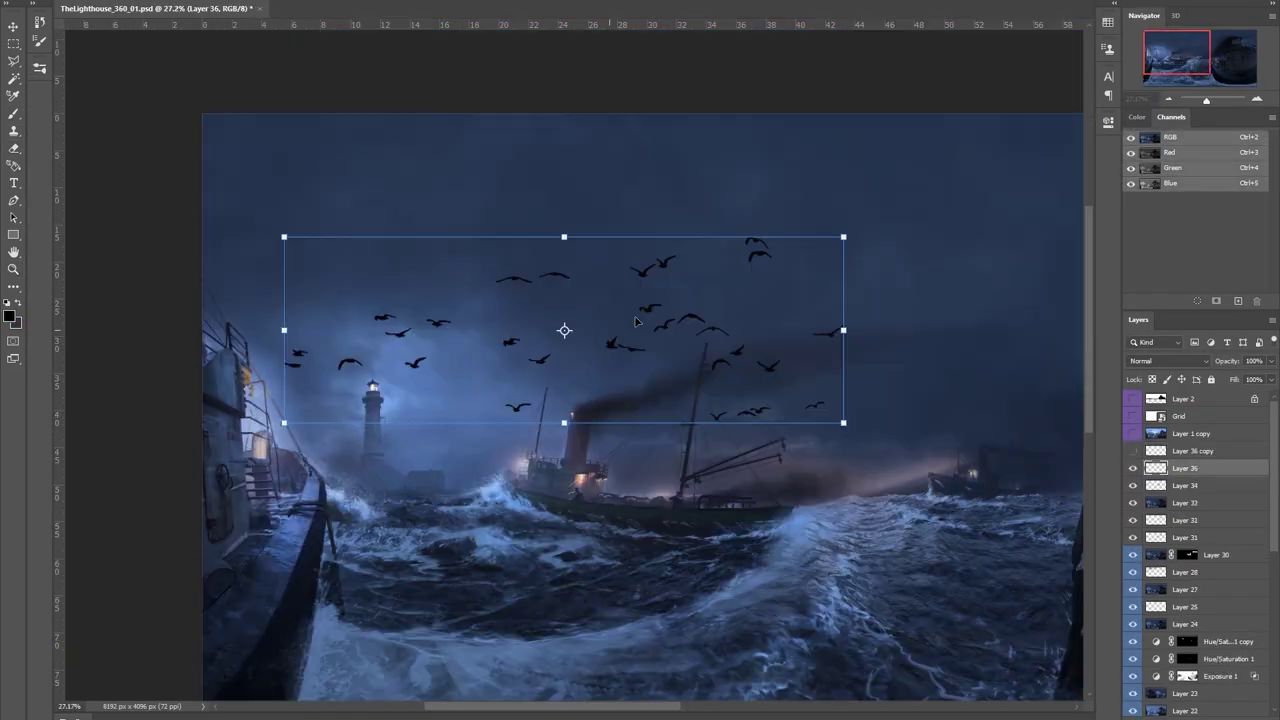
# Scale the Layer 36 bird flock down toward the lighthouse with Free Transform.
pyautogui.moveTo(834, 225); pyautogui.dragTo(440, 354)
pyautogui.press('Return')
pyautogui.moveTo(350, 415); pyautogui.dragTo(455, 415)
pyautogui.moveTo(420, 398); pyautogui.dragTo(451, 434)
# Refine the size and position of the small flock near the lighthouse with two more transforms.
pyautogui.hotkey('ctrl', 't')
pyautogui.moveTo(600, 397); pyautogui.dragTo(527, 422)
pyautogui.moveTo(470, 452); pyautogui.dragTo(398, 436)
pyautogui.press('Return')
pyautogui.moveTo(504, 399); pyautogui.dragTo(538, 398)
pyautogui.hotkey('ctrl', 't')
pyautogui.moveTo(553, 330); pyautogui.dragTo(504, 304)
pyautogui.press('Return')
pyautogui.moveTo(504, 315); pyautogui.dragTo(546, 321)
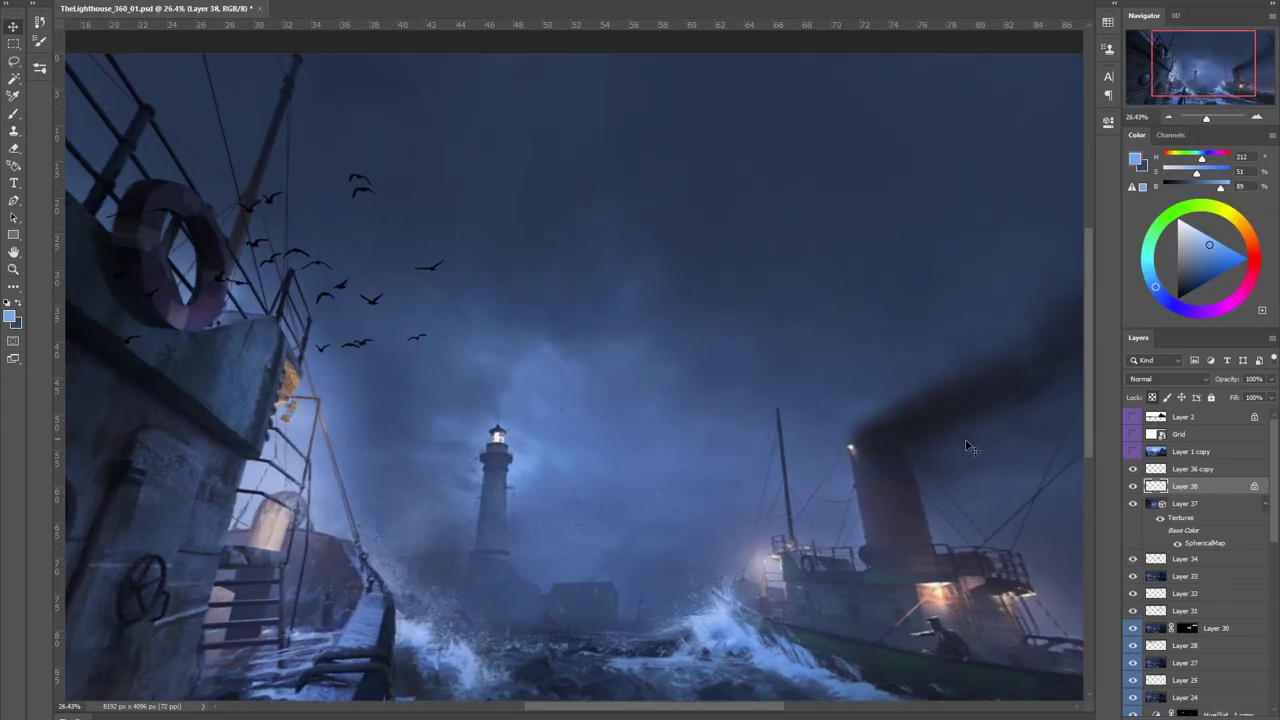
# Move the Layer 36 copy flock into the sky between the lighthouse and the steamship and narrow it with Free Transform.
pyautogui.moveTo(425, 258); pyautogui.dragTo(691, 365)
pyautogui.moveTo(891, 179); pyautogui.dragTo(872, 208)
pyautogui.hotkey('ctrl', 'z')
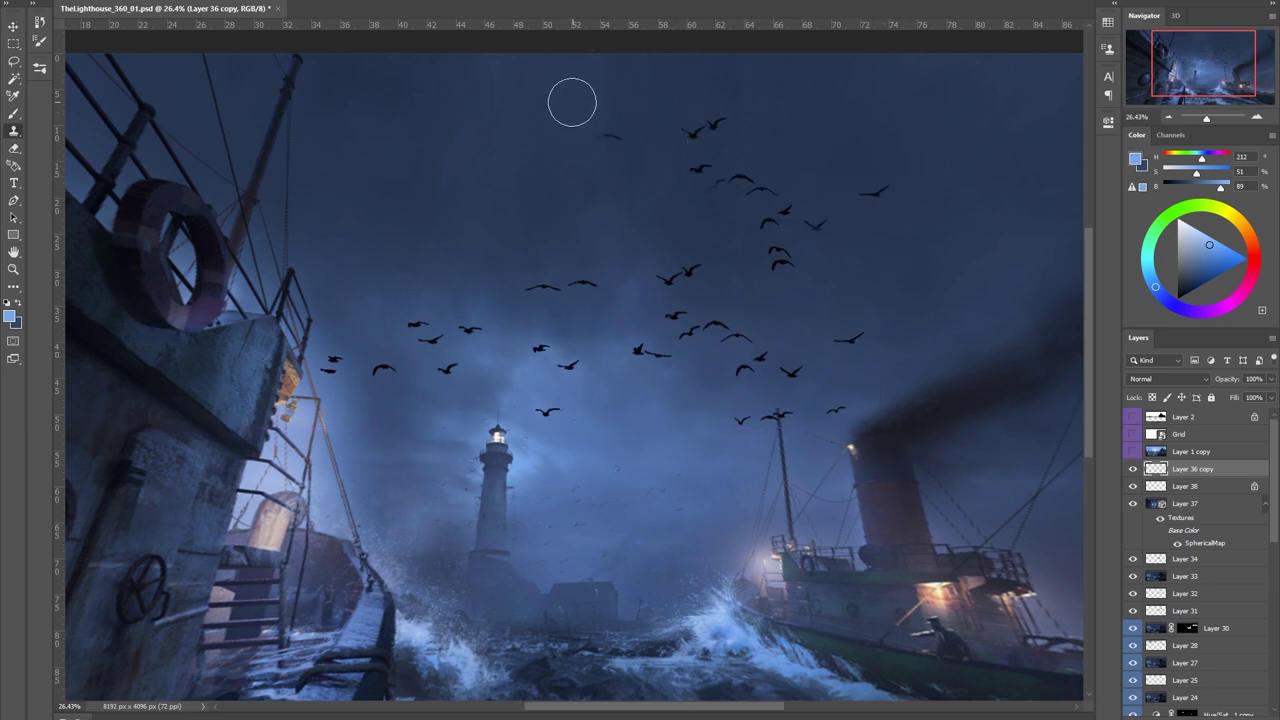
pyautogui.hotkey('ctrl', 't')
pyautogui.moveTo(889, 426); pyautogui.dragTo(823, 414)
pyautogui.press('Return')
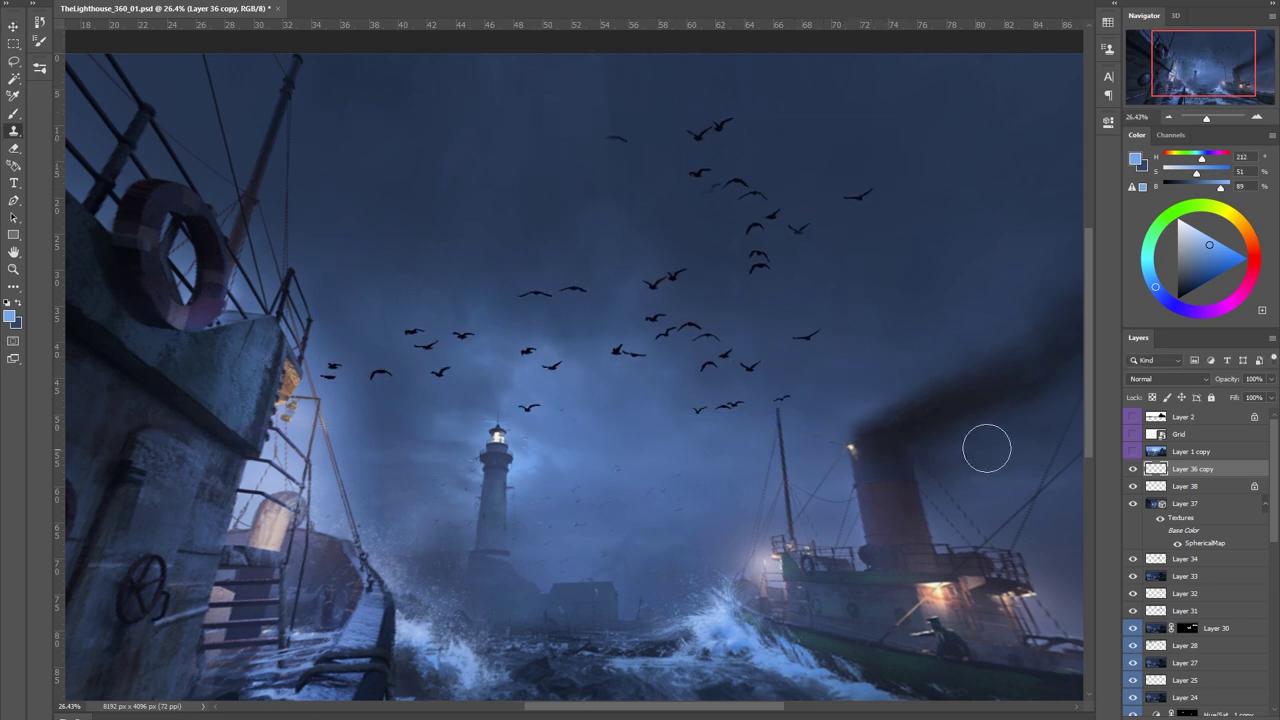
# Load the Layer 36 copy birds as a selection, brush them with a sampled dark sky blue and deselect.
pyautogui.keyDown('alt'); pyautogui.click(660, 174); pyautogui.keyUp('alt')
pyautogui.keyDown('ctrl'); pyautogui.click(1156, 469); pyautogui.keyUp('ctrl')
pyautogui.moveTo(878, 183)
pyautogui.mouseDown()
pyautogui.moveTo(657, 440)
pyautogui.moveTo(318, 430)
pyautogui.mouseUp()
pyautogui.hotkey('ctrl', 'h')
pyautogui.hotkey('ctrl', 'h')
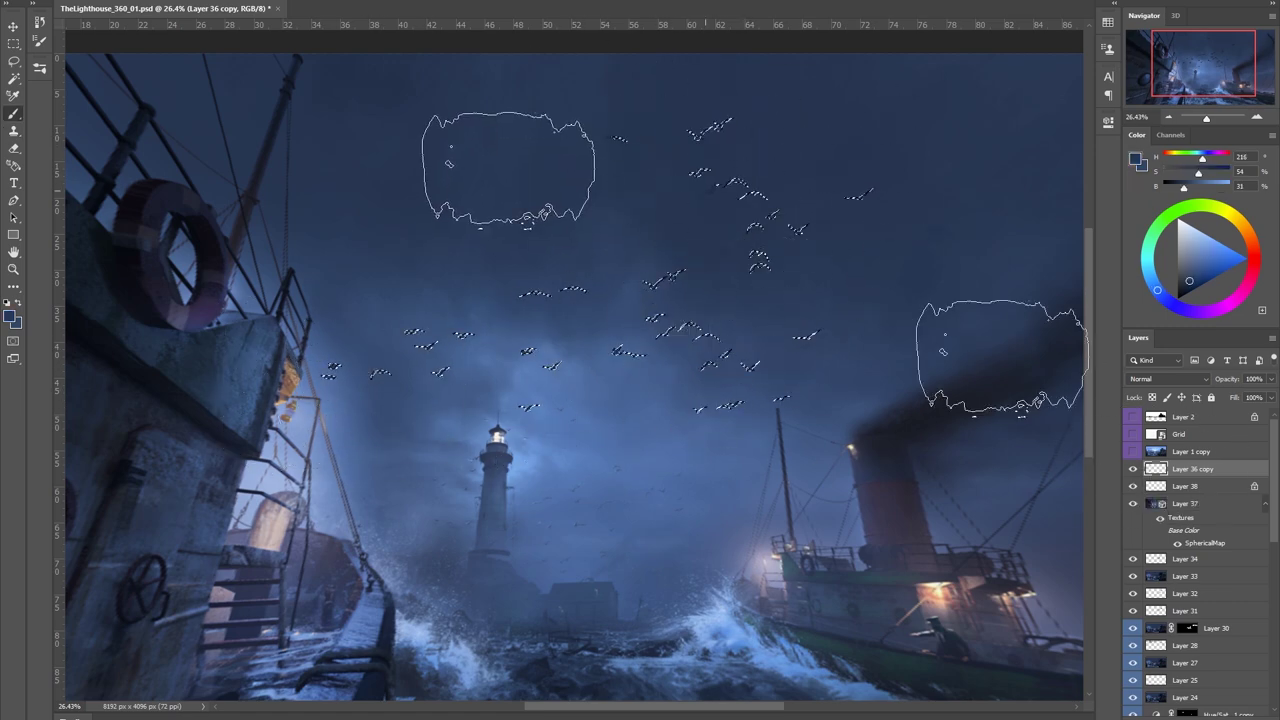
pyautogui.hotkey('ctrl', 'd')
# Lasso the lowest bird near the lighthouse on Layer 36 copy and reposition it.
pyautogui.moveTo(573, 238)
pyautogui.mouseDown()
pyautogui.moveTo(543, 243)
pyautogui.moveTo(590, 245)
pyautogui.mouseUp()
pyautogui.press('s')
pyautogui.press('l')
pyautogui.moveTo(513, 428); pyautogui.dragTo(532, 430)
pyautogui.press('v')
pyautogui.moveTo(532, 451); pyautogui.dragTo(326, 250)
# Lock Layer 36 copy's transparent pixels and paint the birds with blues sampled from the surrounding sky.
pyautogui.press('/')
pyautogui.press('b')
pyautogui.keyDown('alt'); pyautogui.click(540, 490); pyautogui.keyUp('alt')
pyautogui.moveTo(433, 184); pyautogui.dragTo(331, 214)
pyautogui.moveTo(387, 269)
pyautogui.mouseDown()
pyautogui.moveTo(634, 446)
pyautogui.moveTo(730, 445)
pyautogui.mouseUp()
pyautogui.moveTo(730, 445); pyautogui.dragTo(565, 334)
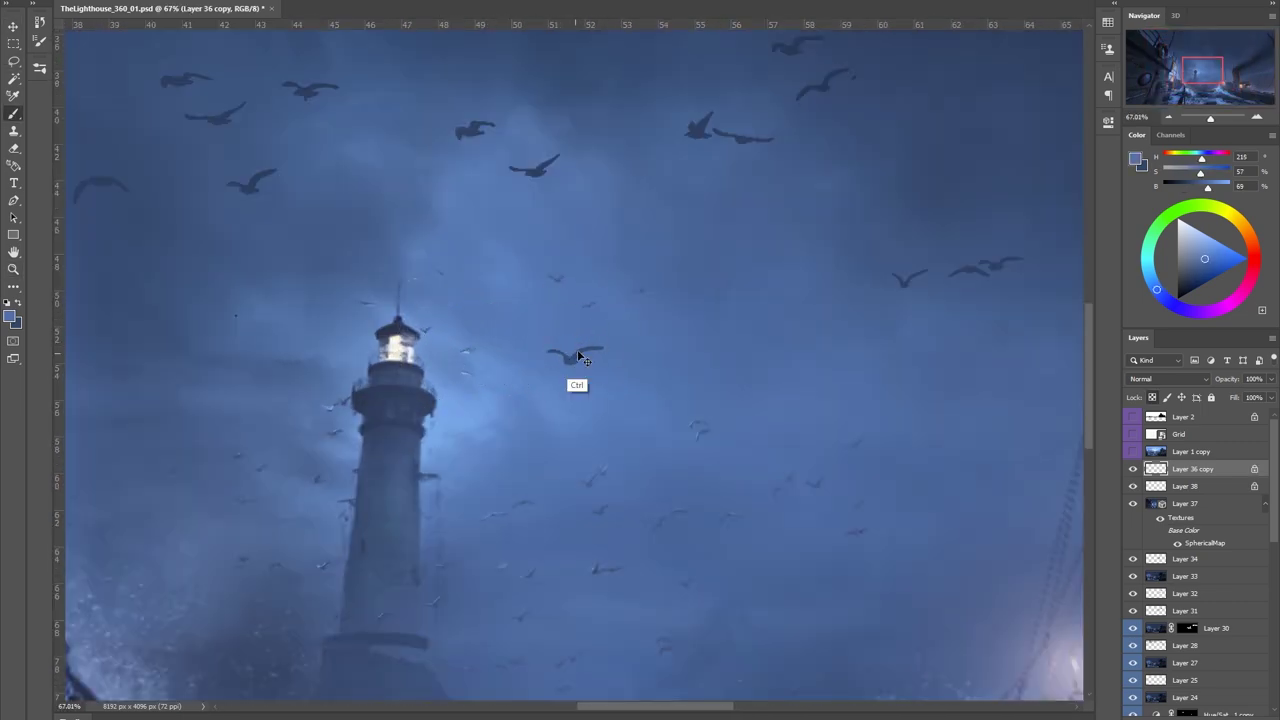
pyautogui.moveTo(565, 146); pyautogui.dragTo(464, 297)
pyautogui.moveTo(602, 266); pyautogui.dragTo(592, 281)
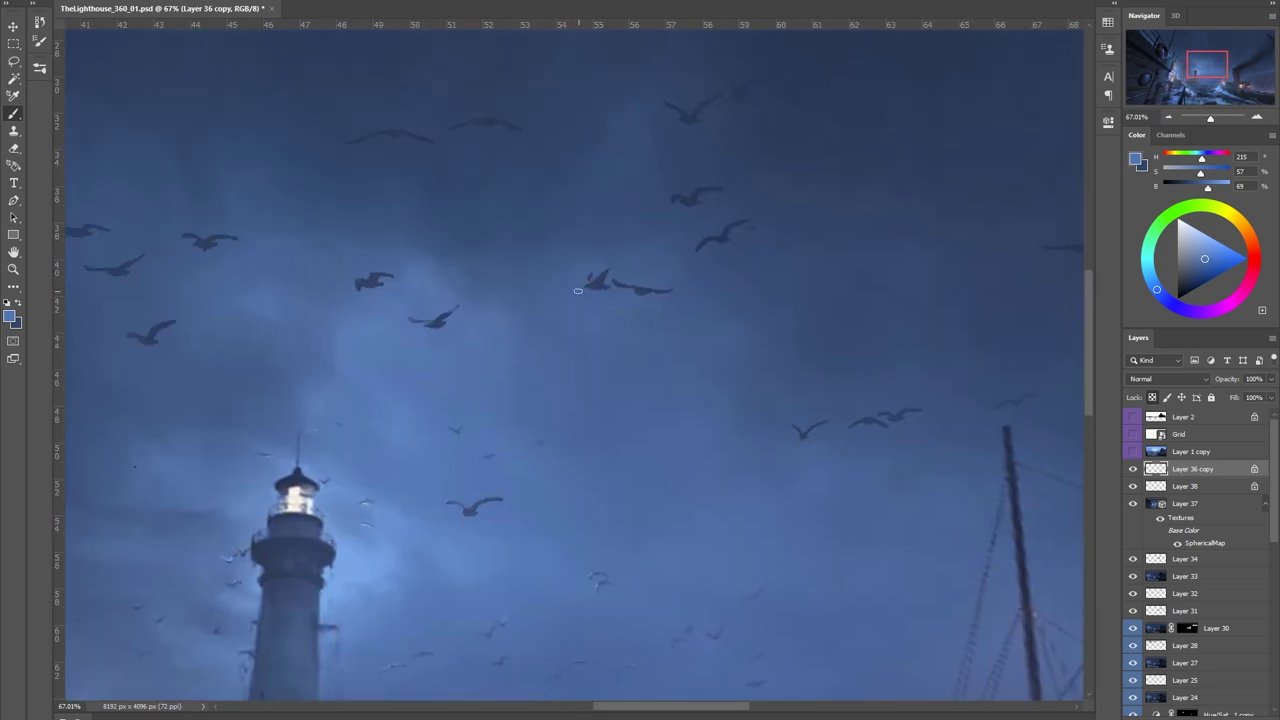
pyautogui.moveTo(339, 152); pyautogui.dragTo(542, 172)
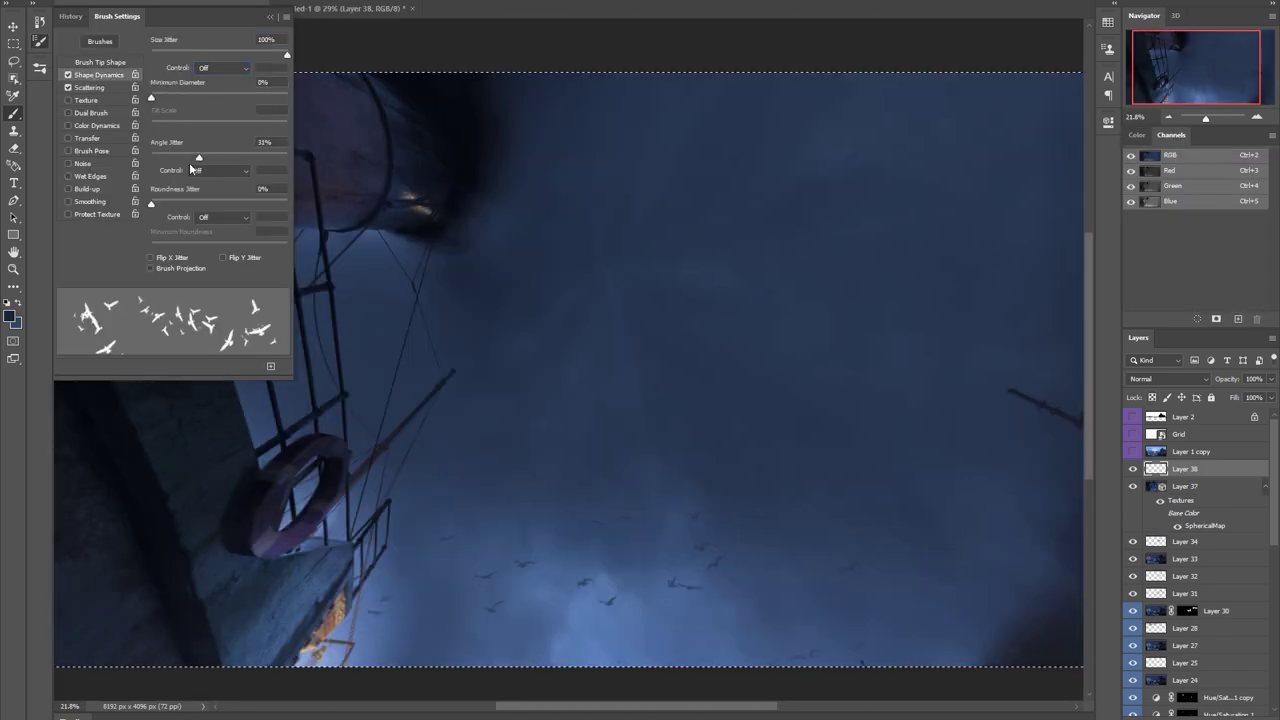
# Adjust the bird brush's Angle Jitter and test scattered bird strokes across the sky on Layer 38.
pyautogui.moveTo(189, 162); pyautogui.dragTo(151, 159)
pyautogui.moveTo(643, 314); pyautogui.dragTo(700, 345)
pyautogui.moveTo(151, 158); pyautogui.dragTo(198, 158)
pyautogui.moveTo(631, 259); pyautogui.dragTo(860, 330)
pyautogui.scroll(-2, 473, 329)
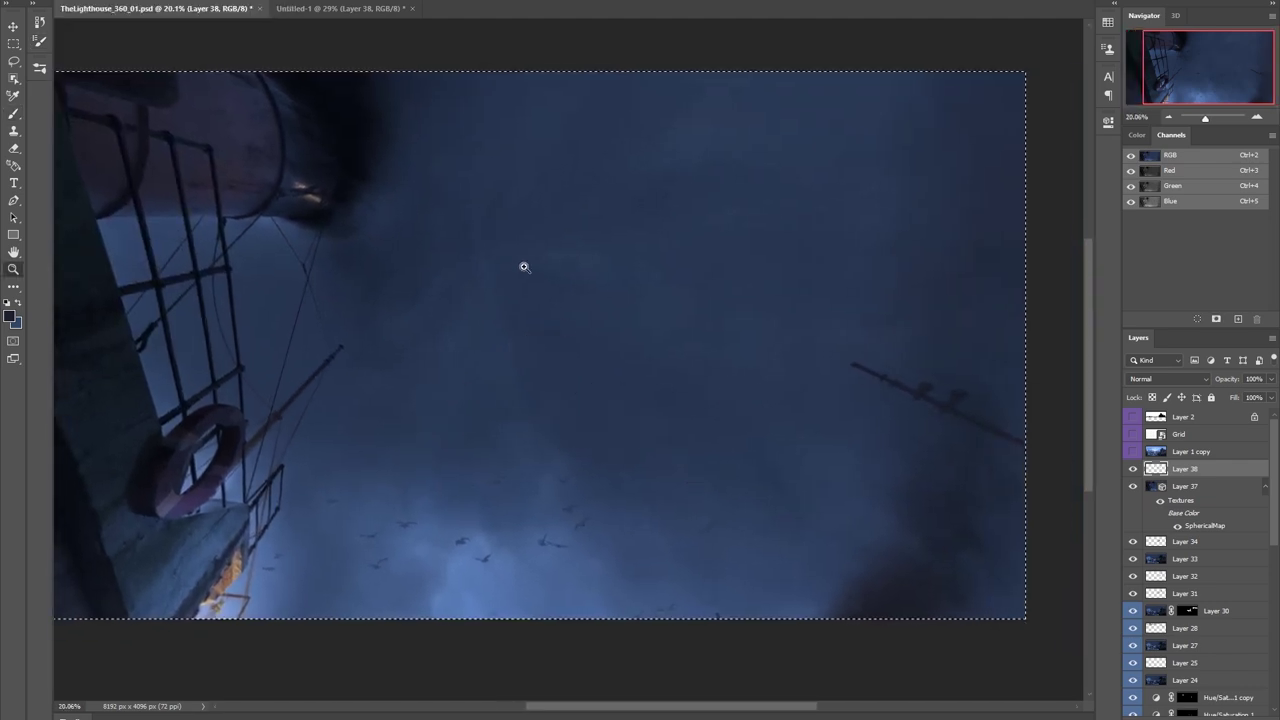
# Adjust the Fill of Layer 38.
pyautogui.moveTo(523, 266)
pyautogui.mouseDown()
pyautogui.moveTo(357, 357)
pyautogui.moveTo(800, 300)
pyautogui.moveTo(340, 295)
pyautogui.moveTo(757, 315)
pyautogui.moveTo(659, 427)
pyautogui.mouseUp()
pyautogui.moveTo(657, 264); pyautogui.dragTo(603, 135)
pyautogui.click(1271, 398)
pyautogui.moveTo(1270, 413)
pyautogui.mouseDown()
pyautogui.moveTo(1214, 411)
pyautogui.moveTo(1271, 413)
pyautogui.mouseUp()
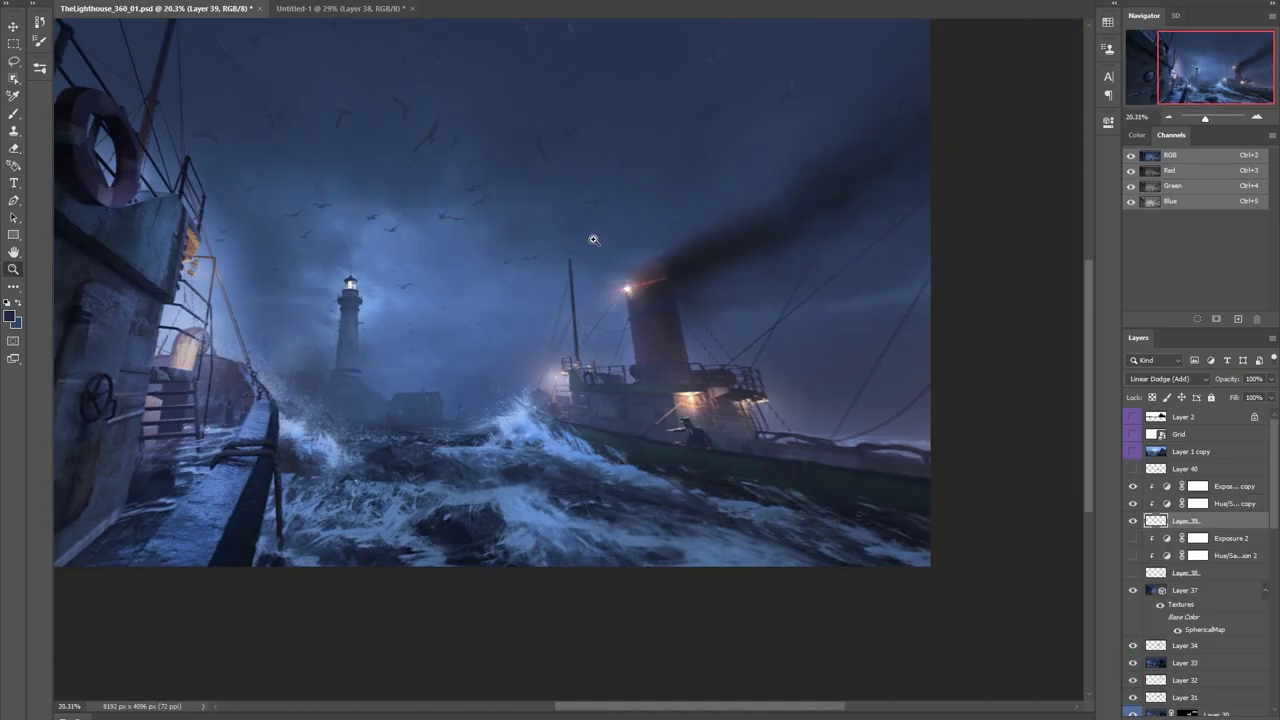
# Hide Layer 39, show Layer 40 and move its light flare to the steamship's funnel lamp.
pyautogui.moveTo(592, 240); pyautogui.dragTo(648, 243)
pyautogui.click(1133, 521)
pyautogui.click(1133, 469)
pyautogui.press('v')
pyautogui.moveTo(457, 338)
pyautogui.mouseDown()
pyautogui.moveTo(671, 286)
pyautogui.moveTo(700, 306)
pyautogui.mouseUp()
# Set Layer 40's blend mode to Linear Dodge (Add) and erase the flare's excess glow around the funnel.
pyautogui.press('z')
pyautogui.click(1168, 379)
pyautogui.click(1166, 509)
pyautogui.moveTo(690, 405)
pyautogui.mouseDown()
pyautogui.moveTo(645, 405)
pyautogui.moveTo(680, 400)
pyautogui.mouseUp()
pyautogui.press('e')
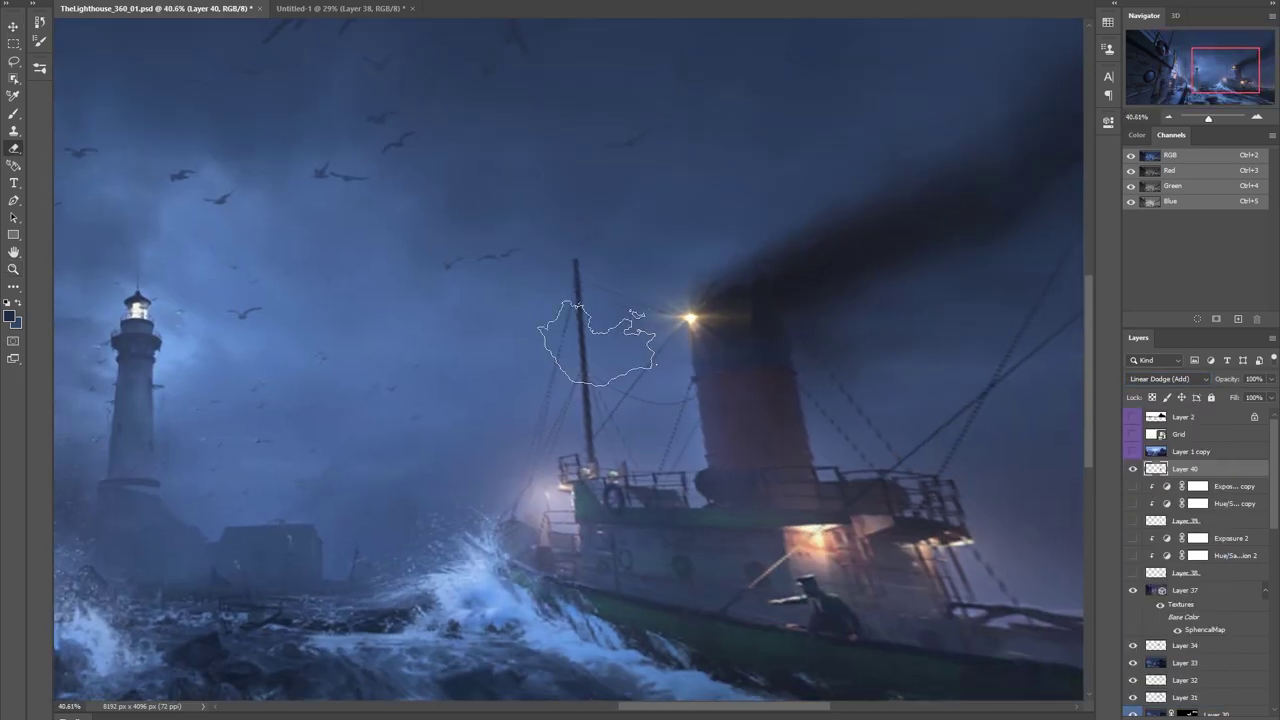
pyautogui.moveTo(738, 320); pyautogui.dragTo(749, 266)
# Transform the light flare to fit the steamship's funnel lamp.
pyautogui.hotkey('ctrl', 't')
pyautogui.moveTo(678, 310); pyautogui.dragTo(692, 316)
pyautogui.press('Return')
pyautogui.press('z')
pyautogui.moveTo(676, 385); pyautogui.dragTo(630, 380)
pyautogui.moveTo(682, 307); pyautogui.dragTo(715, 312)
pyautogui.hotkey('ctrl', 't')
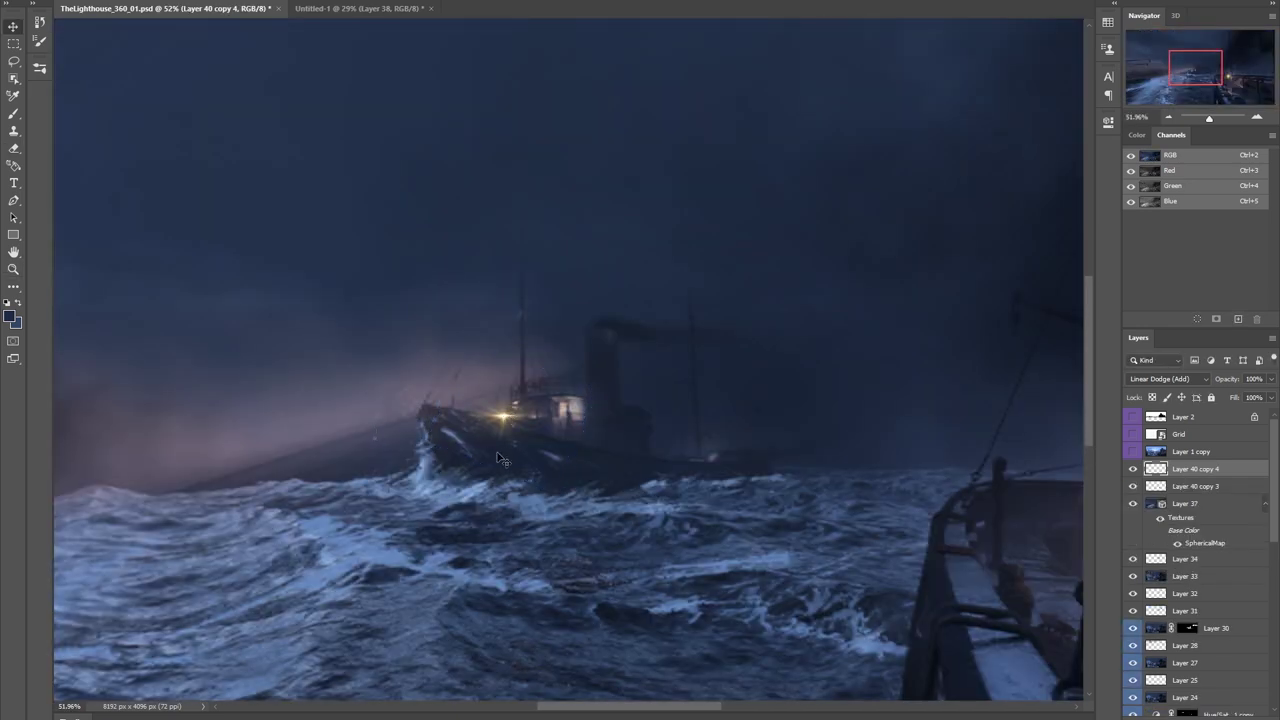
# Fit copies of the light flare to the distant ship's mast lamp and cabin window.
pyautogui.moveTo(500, 408)
pyautogui.mouseDown()
pyautogui.moveTo(586, 337)
pyautogui.moveTo(571, 406)
pyautogui.moveTo(605, 340)
pyautogui.moveTo(597, 352)
pyautogui.moveTo(591, 337)
pyautogui.mouseUp()
pyautogui.press('j')
pyautogui.click(617, 273)
pyautogui.press('v')
pyautogui.click(186, 0)
pyautogui.moveTo(232, 0)
pyautogui.click(236, 262)
pyautogui.hotkey('ctrl', 't')
pyautogui.moveTo(518, 296); pyautogui.dragTo(546, 306)
pyautogui.press('Return')
pyautogui.moveTo(596, 384); pyautogui.dragTo(509, 430)
# Merge the distant ship's selected flare copies into one Linear Dodge (Add) layer with a layer mask.
pyautogui.keyDown('shift'); pyautogui.click(1184, 487); pyautogui.keyUp('shift')
pyautogui.rightClick(1182, 487)
pyautogui.click(1045, 565)
pyautogui.click(1168, 379)
pyautogui.click(1165, 503)
pyautogui.click(1186, 718)
# Paint on the mask of Layer 40 copy 5 to trim the flare glow around the distant ship.
pyautogui.press('b')
pyautogui.moveTo(519, 366)
pyautogui.mouseDown()
pyautogui.moveTo(549, 437)
pyautogui.moveTo(493, 314)
pyautogui.mouseUp()
pyautogui.hotkey('ctrl', 'space')
pyautogui.click(497, 381)
pyautogui.moveTo(523, 383); pyautogui.dragTo(446, 394)
pyautogui.press('x')
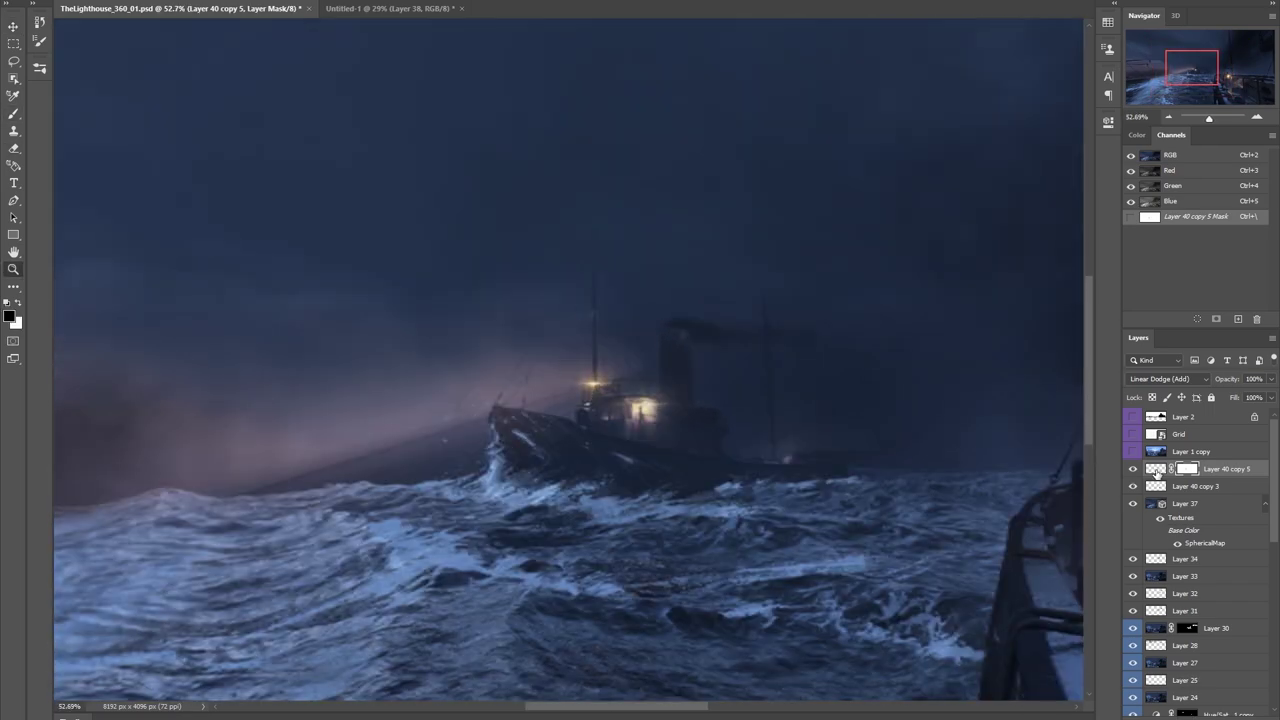
pyautogui.moveTo(555, 165); pyautogui.dragTo(502, 166)
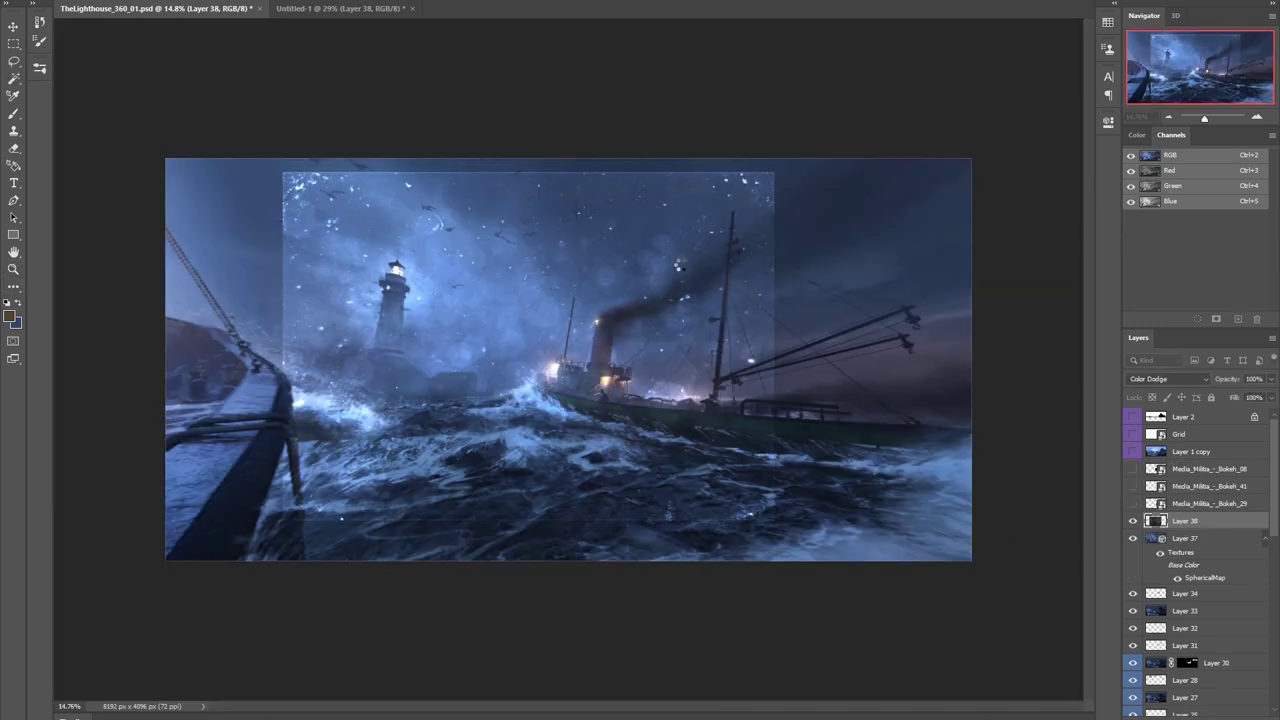
# Mask Layer 38's bokeh texture and reveal it around the lighthouse with the soft round brush at 1535 px.
pyautogui.press('b')
pyautogui.click(40, 68)
pyautogui.moveTo(197, 308); pyautogui.dragTo(196, 230)
pyautogui.click(165, 143)
pyautogui.press('c')
pyautogui.press('b')
pyautogui.press('x')
pyautogui.click(395, 287)
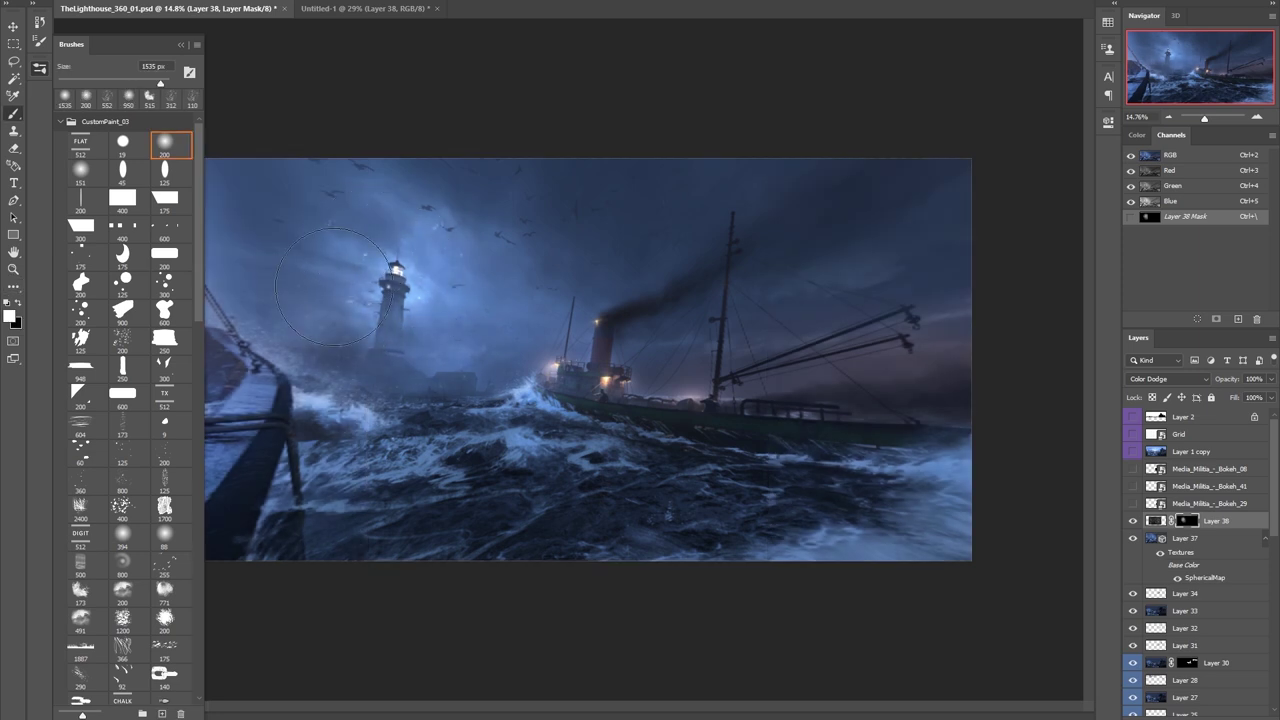
pyautogui.moveTo(557, 427); pyautogui.dragTo(709, 428)
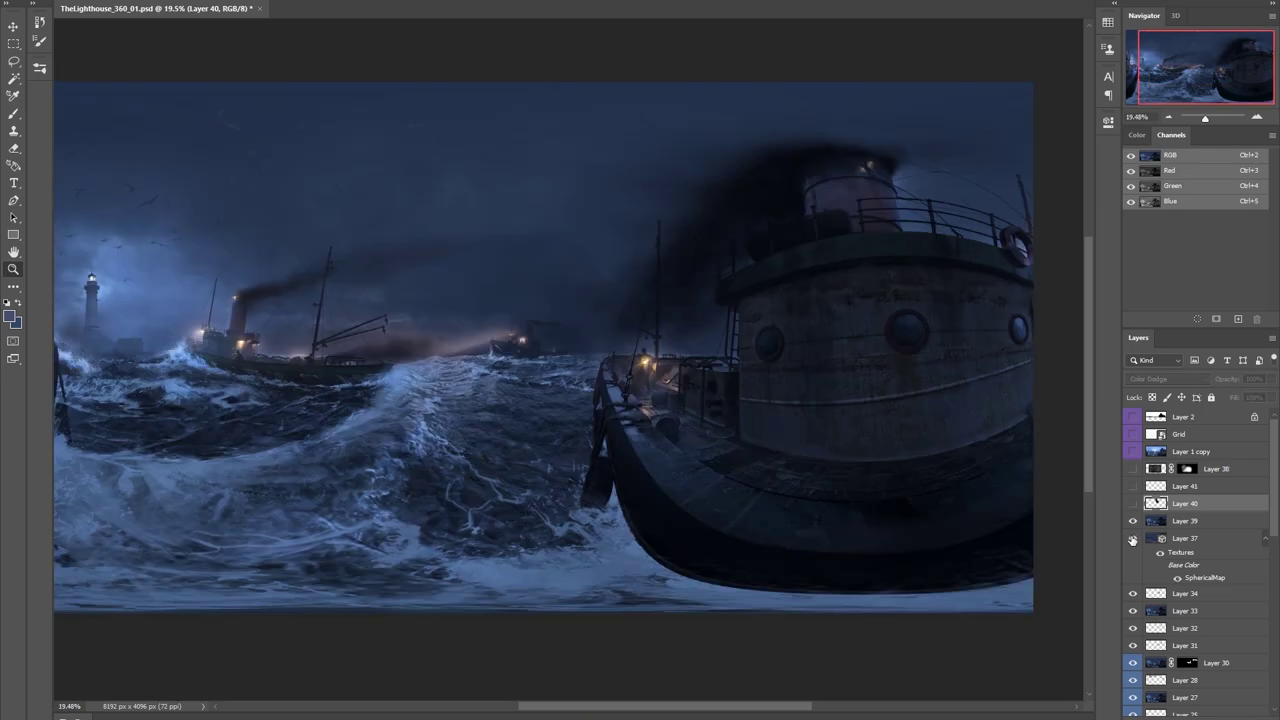
# Hide Layer 39, show Layer 40 and position its lightning bolt above the distant ship.
pyautogui.click(1133, 521)
pyautogui.moveTo(509, 298); pyautogui.dragTo(608, 366)
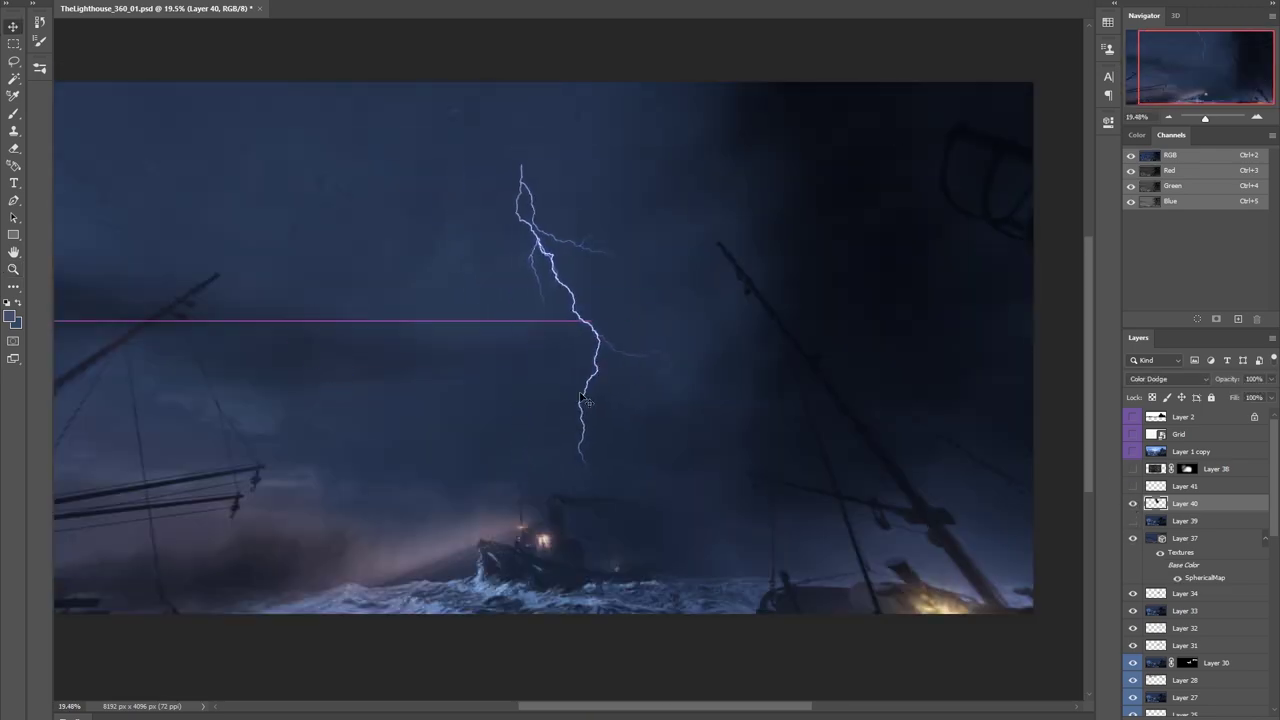
pyautogui.rightClick(1190, 510)
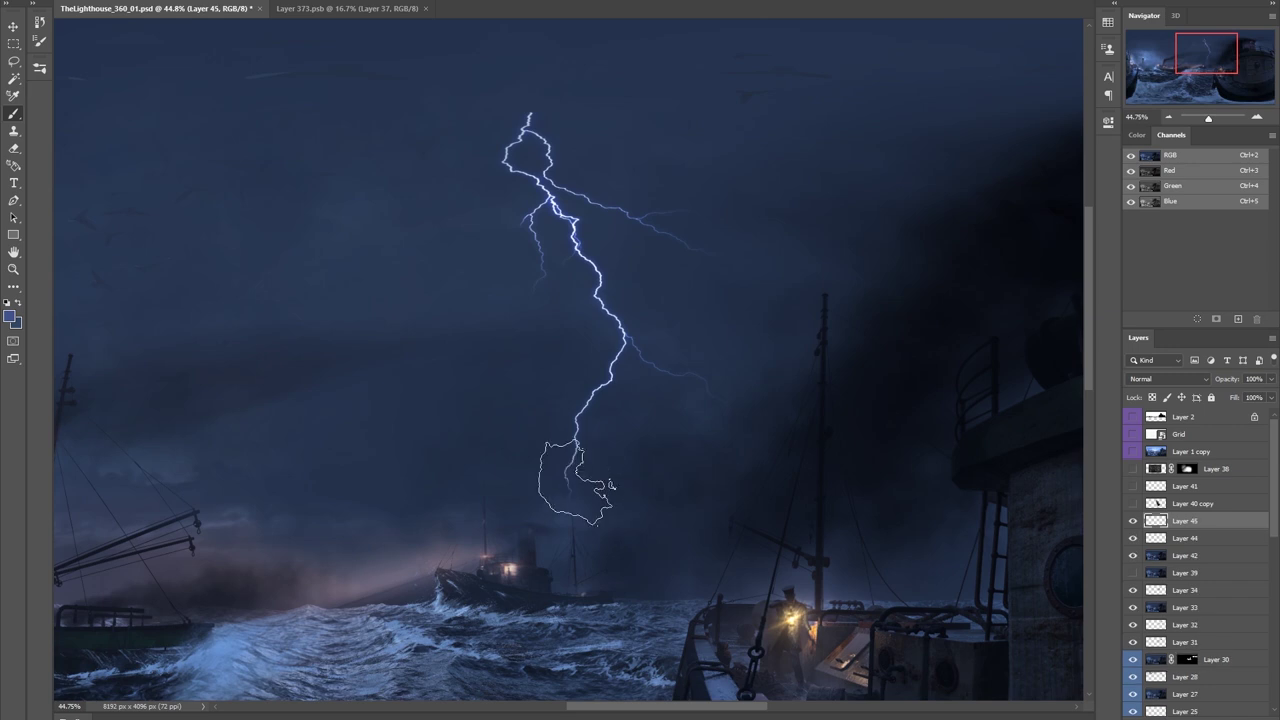
# Paint and erase around the lightning bolt's lower end, toggling a layer's visibility to compare the effect.
pyautogui.click(577, 482)
pyautogui.press('e')
pyautogui.press('z')
pyautogui.click(1133, 538)
pyautogui.moveTo(548, 462)
pyautogui.mouseDown()
pyautogui.moveTo(575, 462)
pyautogui.moveTo(535, 486)
pyautogui.mouseUp()
pyautogui.click(1133, 538)
pyautogui.click(1186, 538)
pyautogui.press('e')
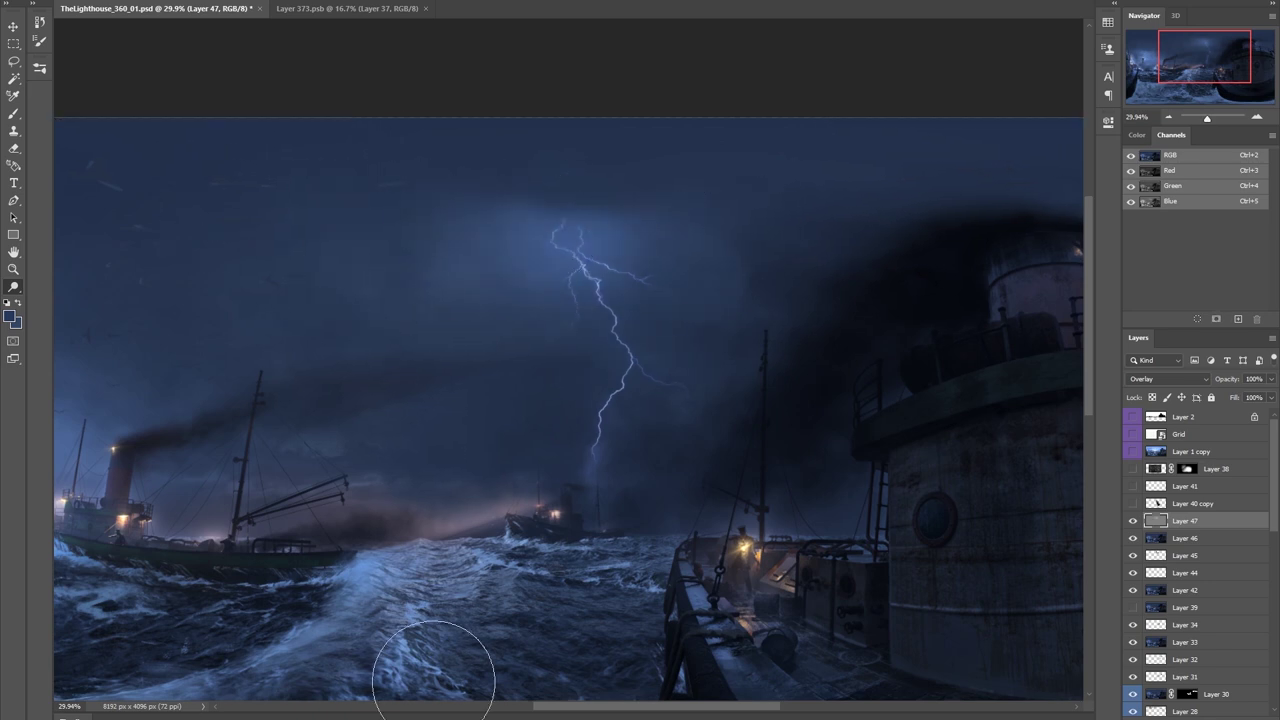
# Undo the last dodge strokes on Layer 47, then dodge around the lightning and distant ship with the sky selection inverted.
pyautogui.hotkey('ctrl', 'z')
pyautogui.hotkey('ctrl', 'z')
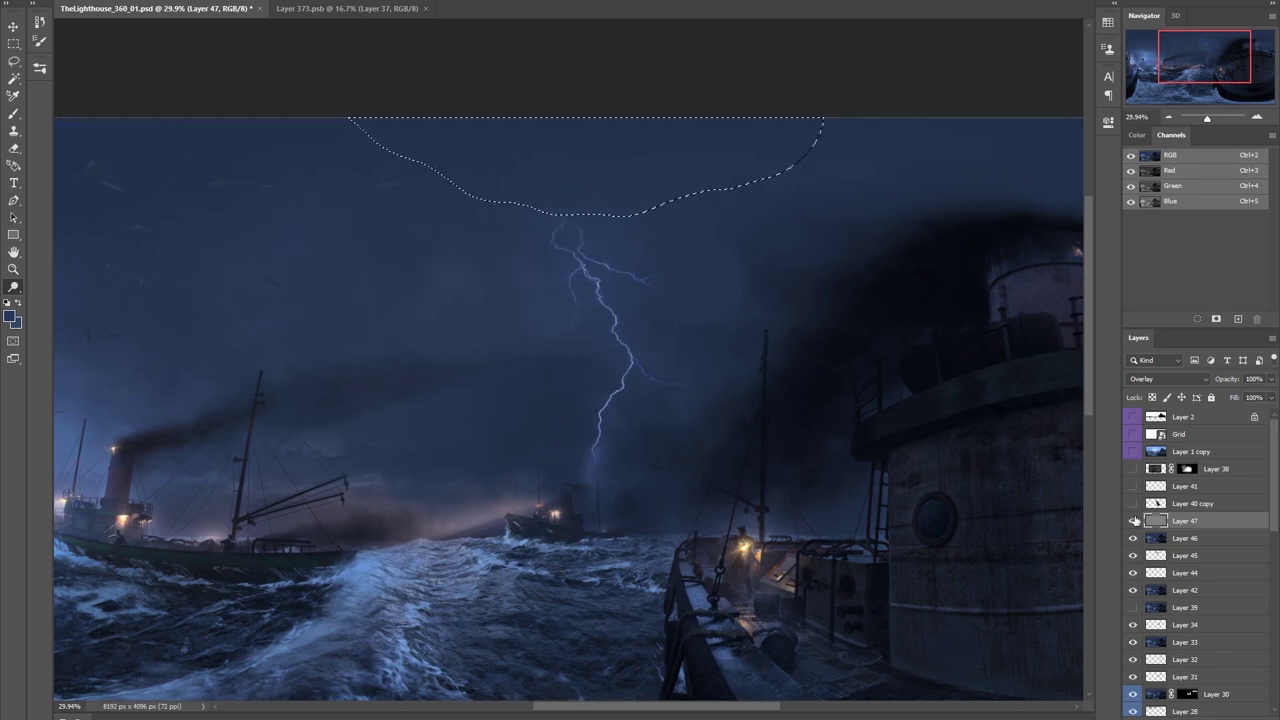
pyautogui.hotkey('ctrl', 'shift', 'i')
pyautogui.moveTo(531, 256)
pyautogui.mouseDown()
pyautogui.moveTo(601, 423)
pyautogui.moveTo(482, 286)
pyautogui.mouseUp()
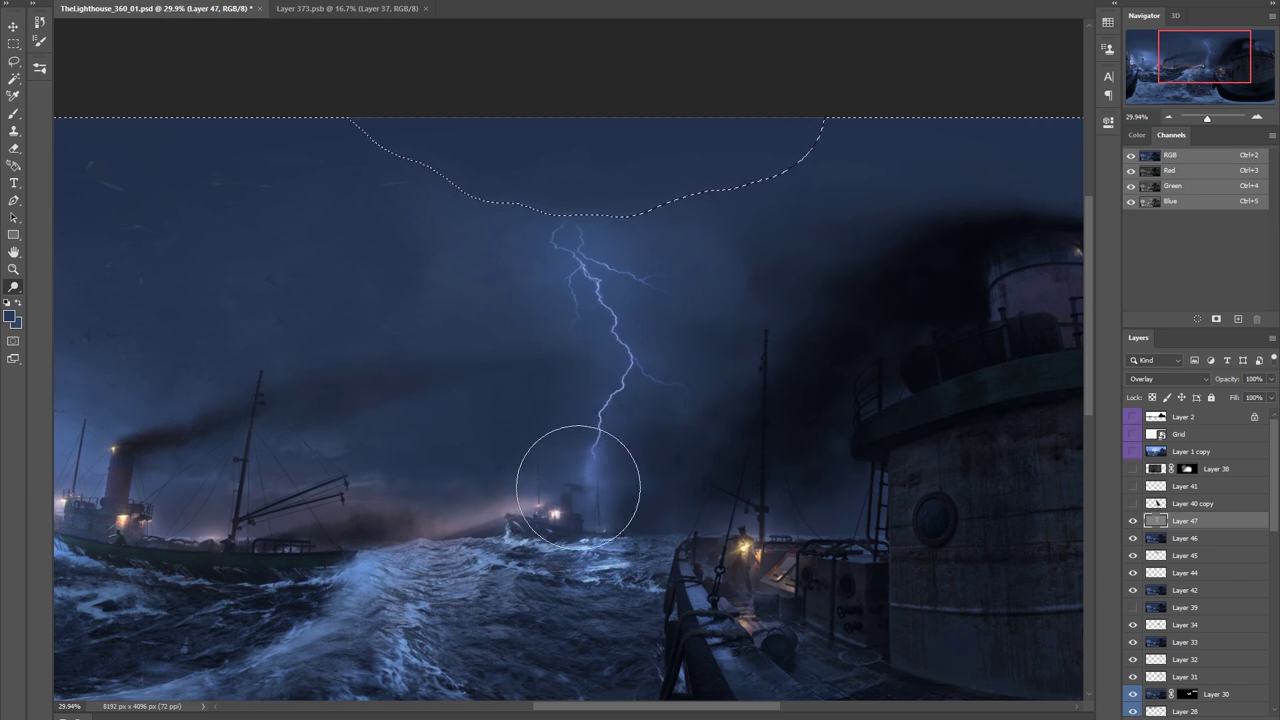
pyautogui.moveTo(568, 494); pyautogui.dragTo(614, 460)
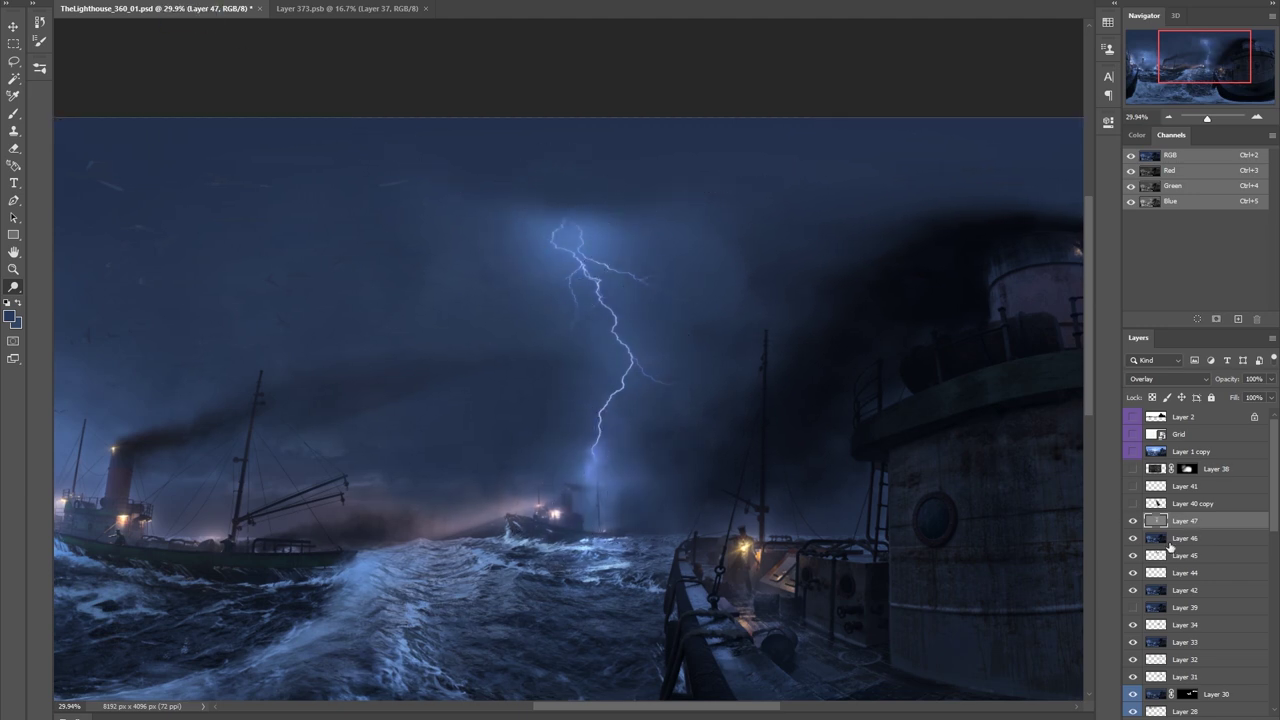
# Add a mask to Layer 47 to shape the glow above the lightning, and paint cloud over the bolt's top on Layer 46.
pyautogui.click(1178, 718)
pyautogui.press('b')
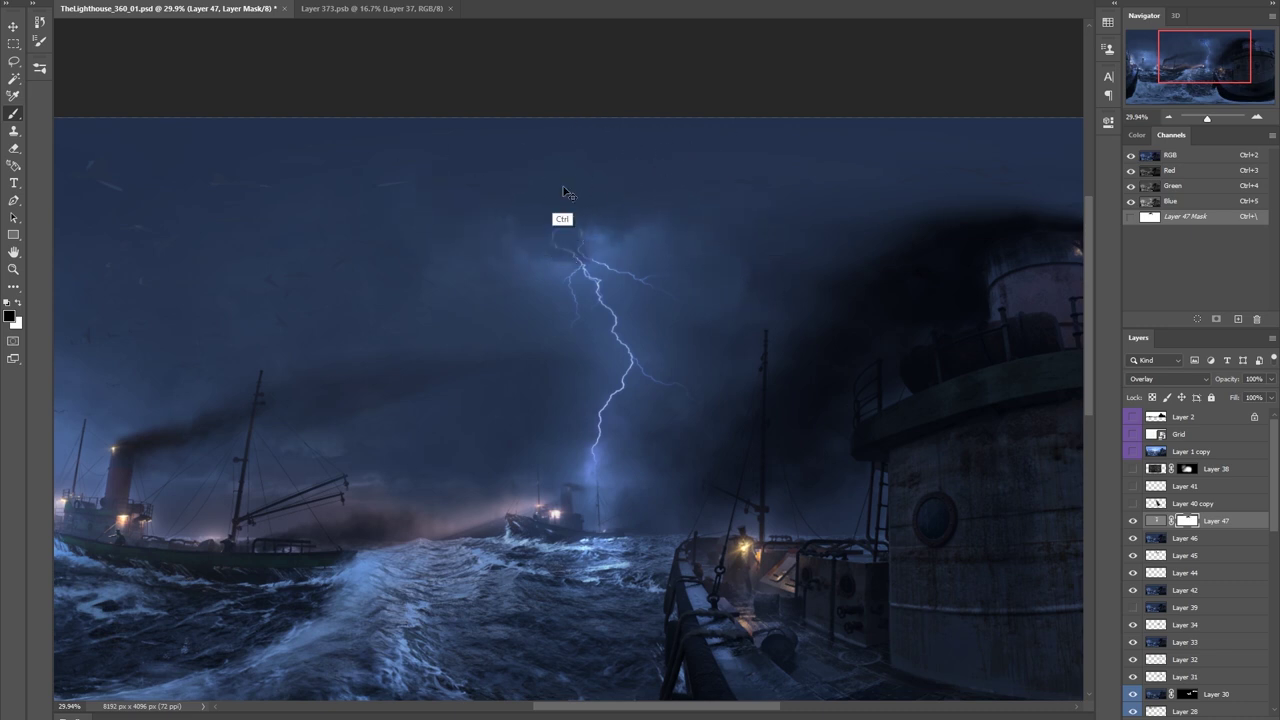
pyautogui.click(1155, 541)
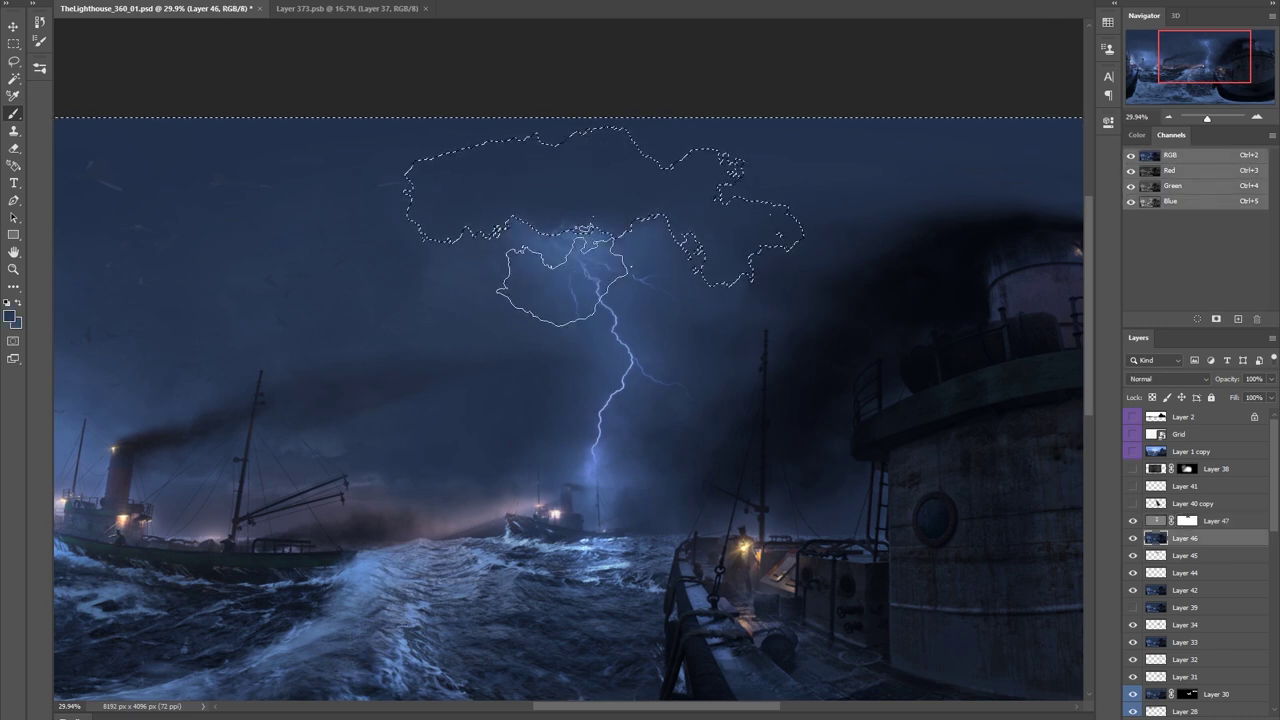
pyautogui.hotkey('ctrl', 'd')
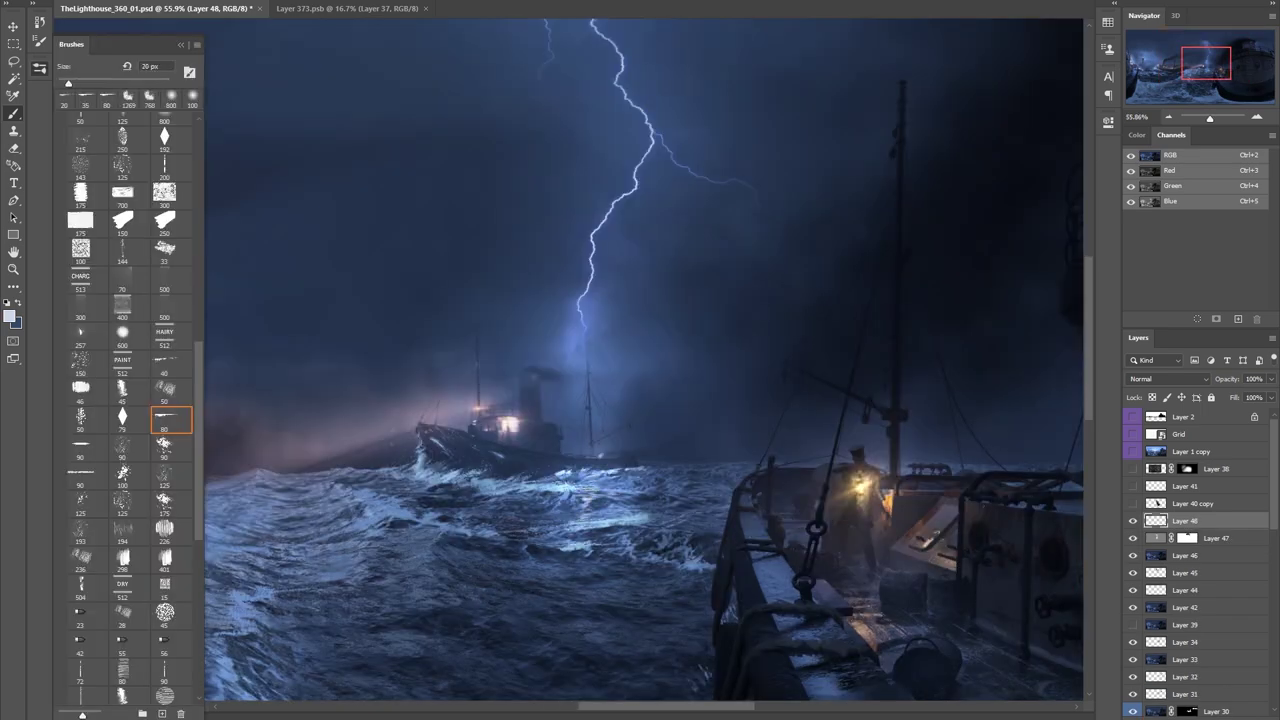
# Refine the pale highlights on the distant ship's funnel and rigging on Layer 48.
pyautogui.press('e')
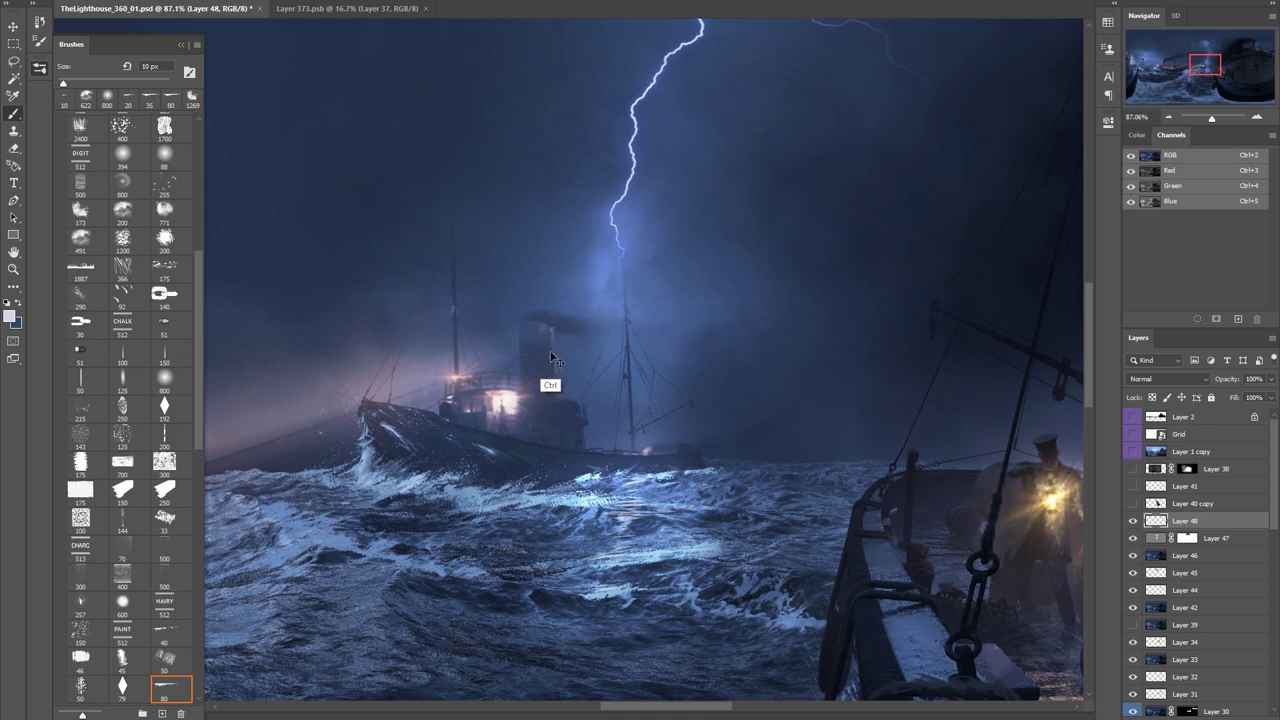
pyautogui.moveTo(551, 357); pyautogui.dragTo(580, 320)
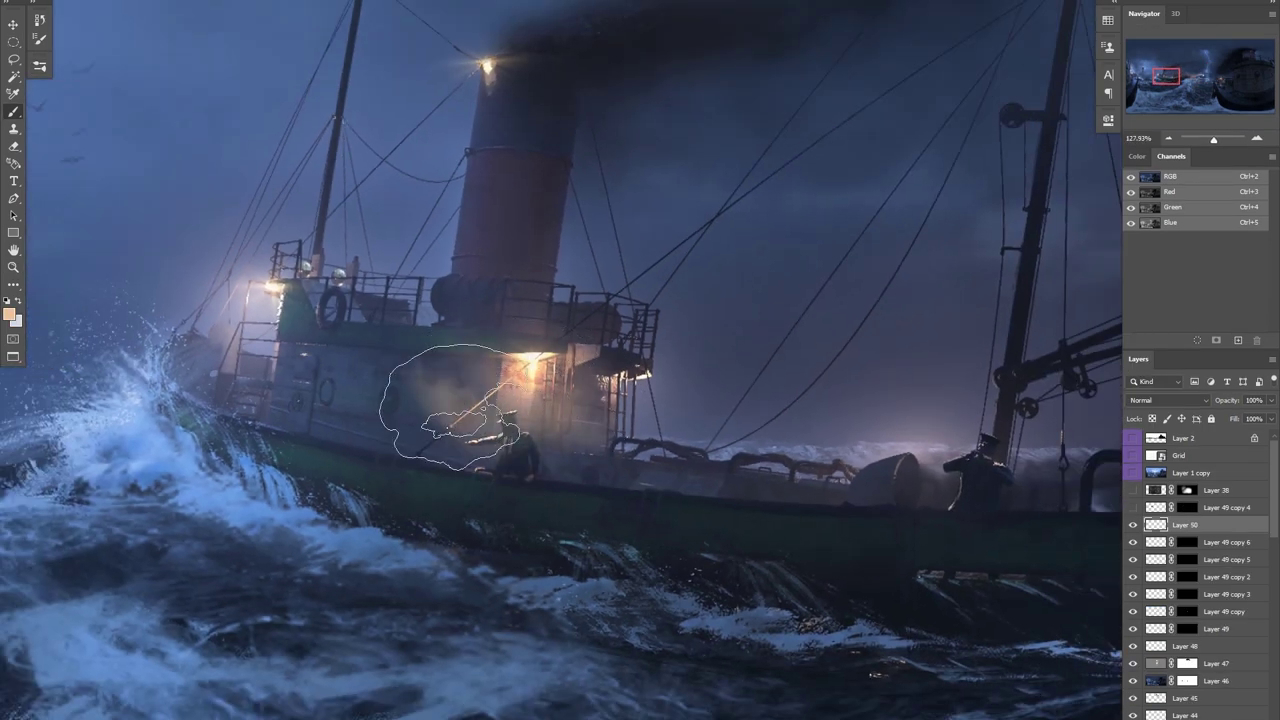
# Paint warm misty light around the steamship's cabin and bow lamps on Layer 50, erasing the excess.
pyautogui.moveTo(450, 407); pyautogui.dragTo(590, 450)
pyautogui.press('e')
pyautogui.moveTo(391, 443)
pyautogui.mouseDown()
pyautogui.moveTo(359, 420)
pyautogui.moveTo(476, 408)
pyautogui.moveTo(368, 389)
pyautogui.moveTo(428, 348)
pyautogui.mouseUp()
pyautogui.press('b')
pyautogui.press('e')
pyautogui.moveTo(496, 325)
pyautogui.mouseDown()
pyautogui.moveTo(486, 308)
pyautogui.moveTo(530, 268)
pyautogui.moveTo(515, 355)
pyautogui.mouseUp()
pyautogui.scroll(-2, 428, 366)
pyautogui.press('b')
pyautogui.moveTo(428, 366)
pyautogui.mouseDown()
pyautogui.moveTo(463, 363)
pyautogui.moveTo(456, 338)
pyautogui.moveTo(457, 400)
pyautogui.mouseUp()
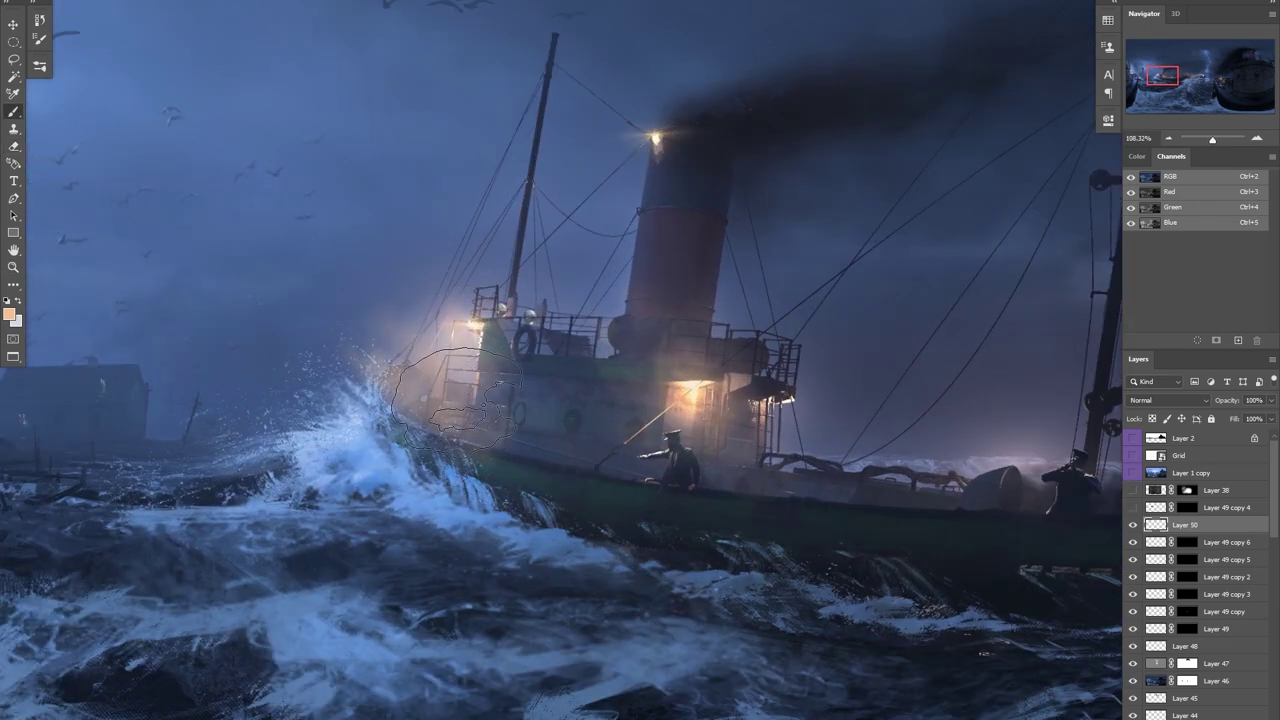
# Erase excess bow glow on Layer 50 and paint warm light near the funnel with a colour sampled from its lamp.
pyautogui.press('e')
pyautogui.moveTo(340, 342); pyautogui.dragTo(292, 374)
pyautogui.press('b')
pyautogui.keyDown('alt'); pyautogui.click(607, 163); pyautogui.keyUp('alt')
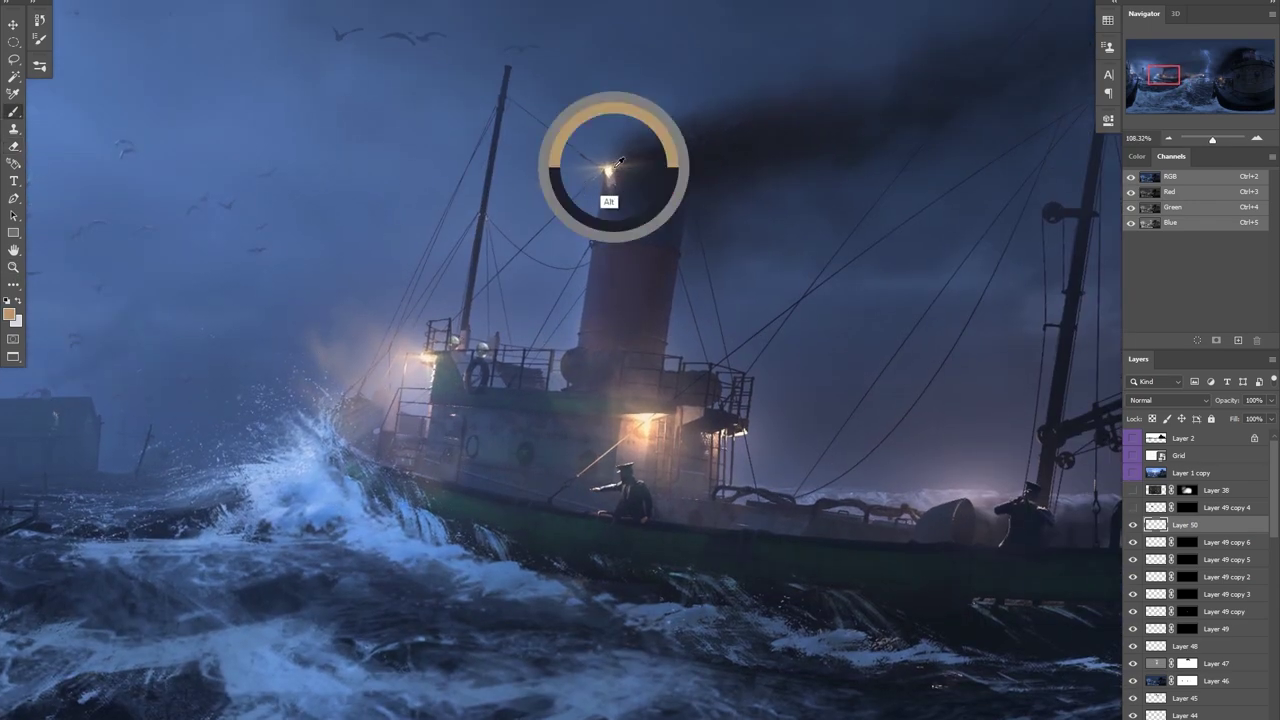
pyautogui.moveTo(650, 145)
pyautogui.mouseDown()
pyautogui.moveTo(600, 130)
pyautogui.moveTo(520, 250)
pyautogui.mouseUp()
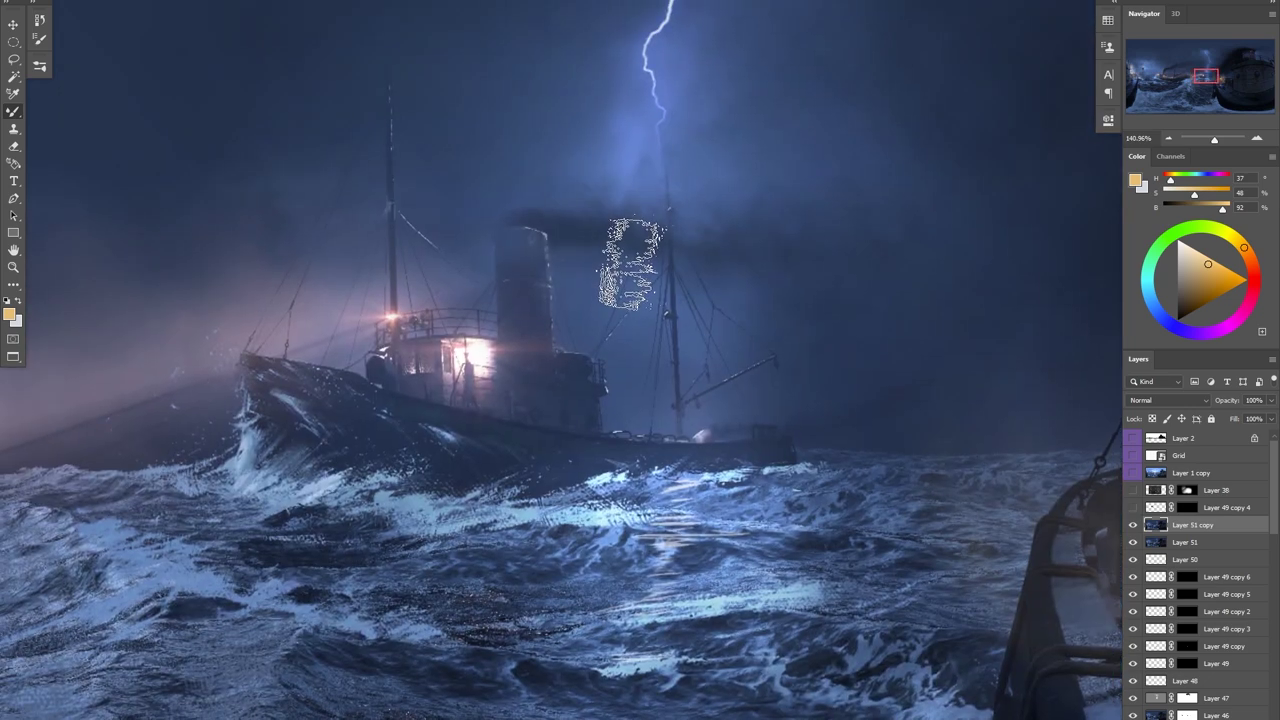
# Blend the smoke and sky around the distant ship's rear mast and the lower lightning bolt on Layer 51 copy.
pyautogui.moveTo(715, 460); pyautogui.dragTo(694, 294)
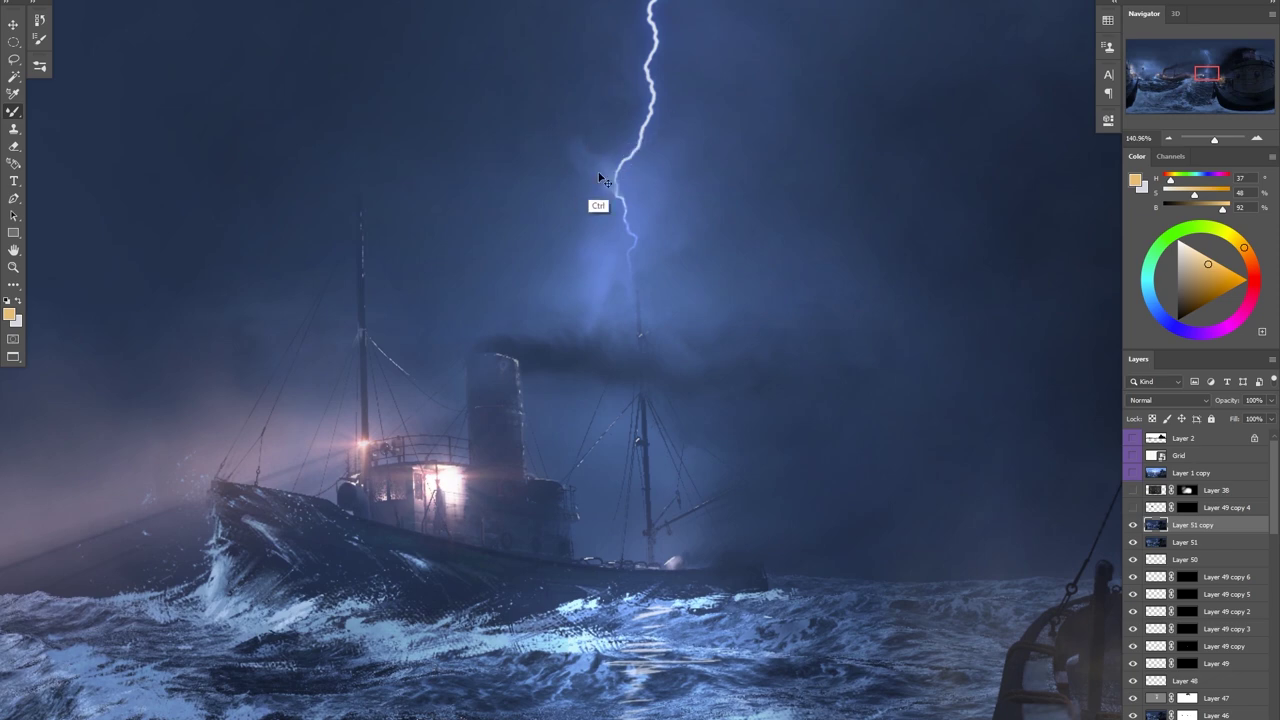
pyautogui.moveTo(622, 232); pyautogui.dragTo(626, 452)
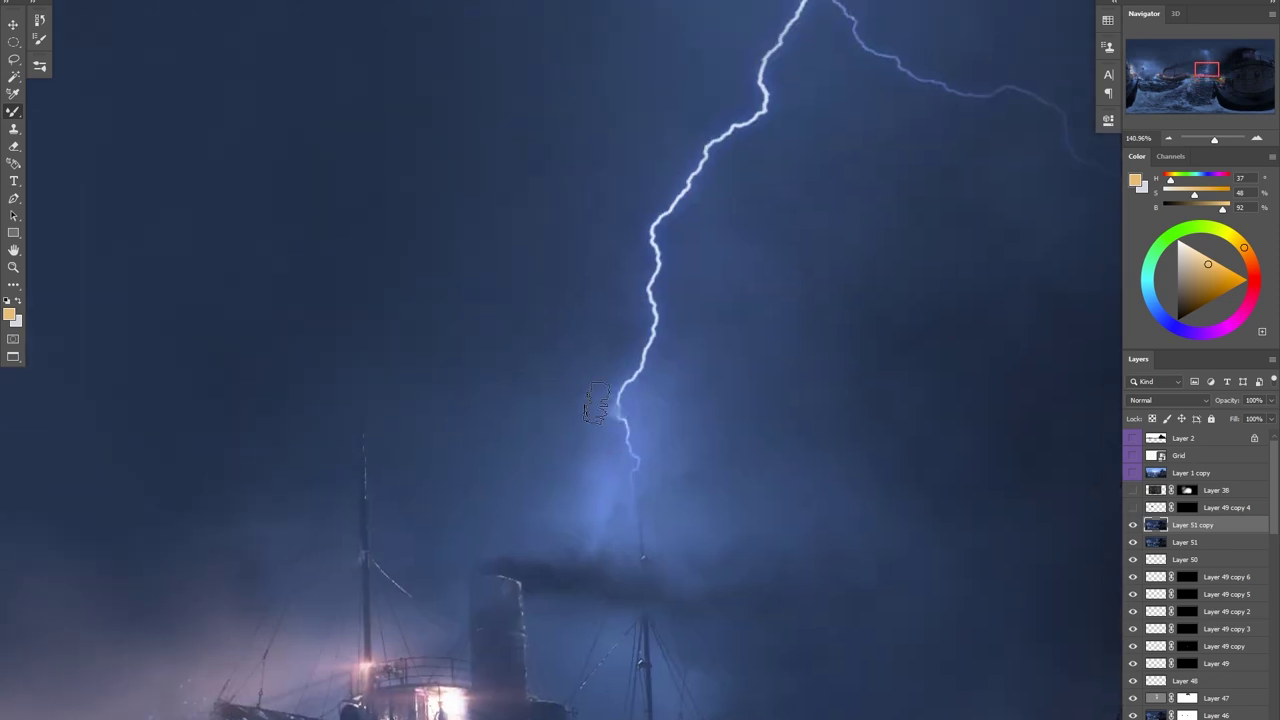
pyautogui.moveTo(771, 148); pyautogui.dragTo(711, 280)
pyautogui.moveTo(728, 150); pyautogui.dragTo(722, 200)
pyautogui.scroll(-2, 720, 308)
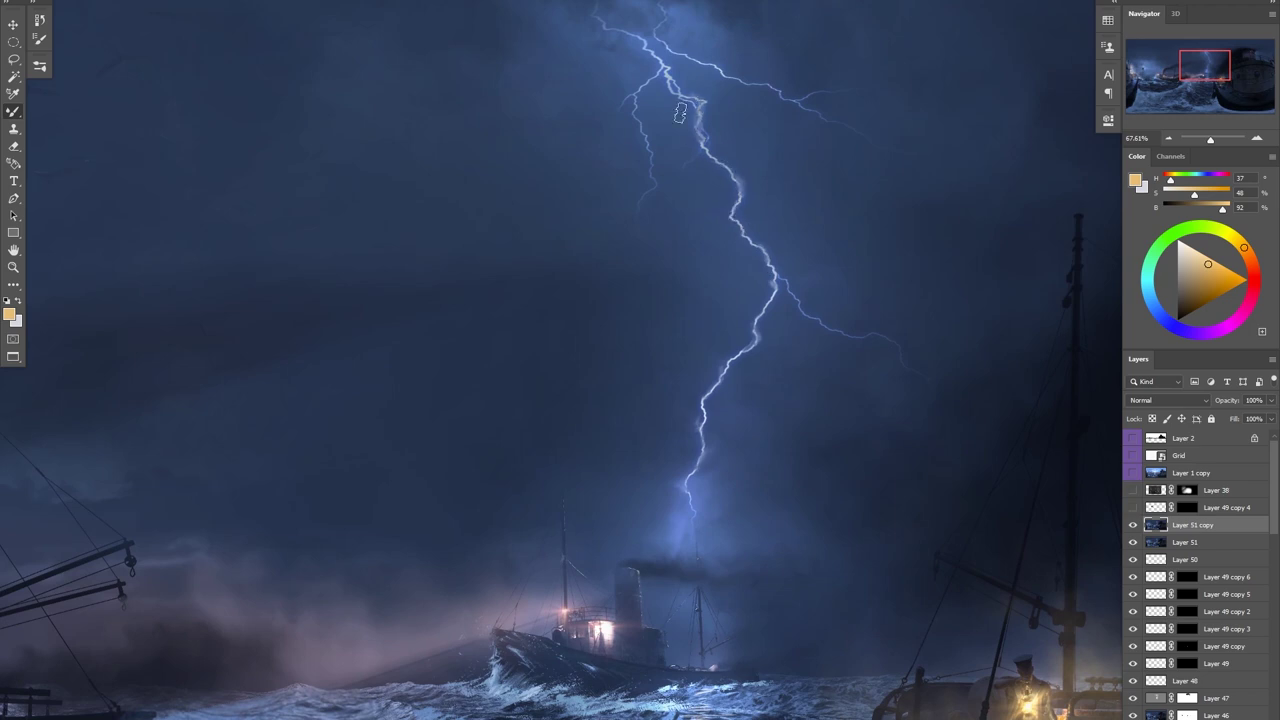
# Blend the storm clouds around the lightning bolt's top and branches on Layer 51 copy.
pyautogui.moveTo(693, 95); pyautogui.dragTo(728, 253)
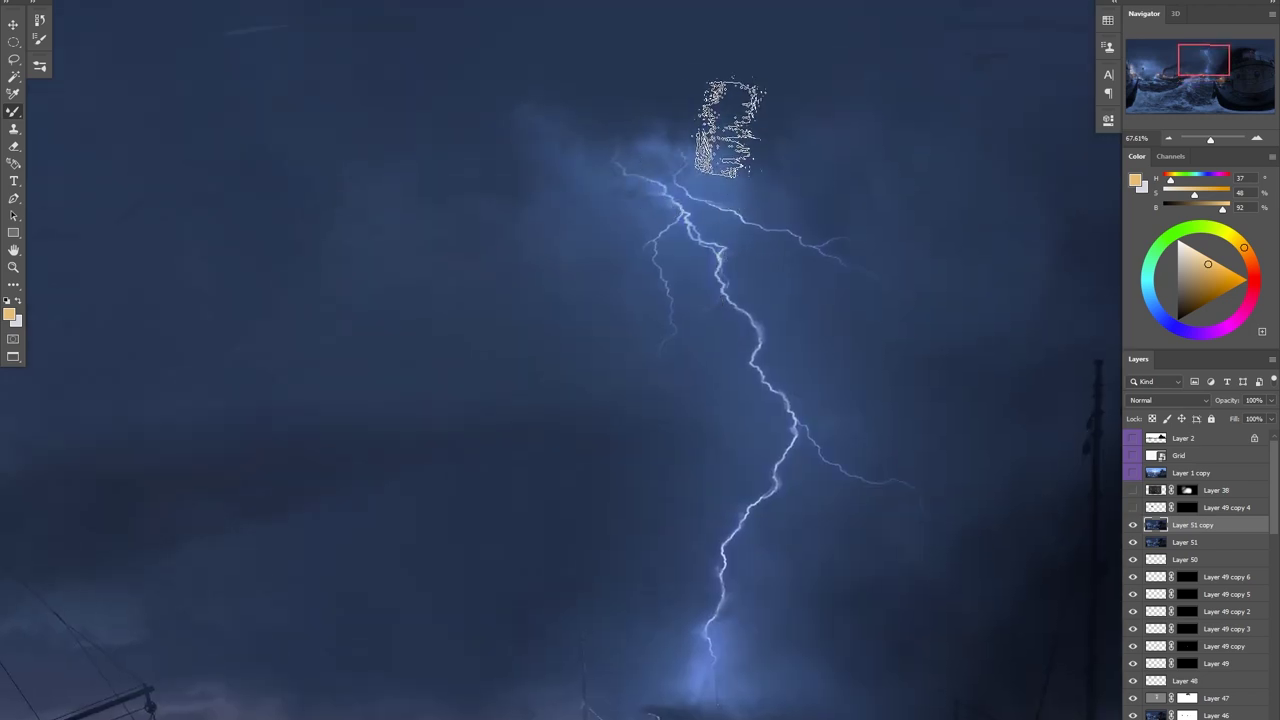
pyautogui.moveTo(583, 254); pyautogui.dragTo(609, 326)
pyautogui.scroll(1, 609, 326)
pyautogui.moveTo(840, 640); pyautogui.dragTo(602, 438)
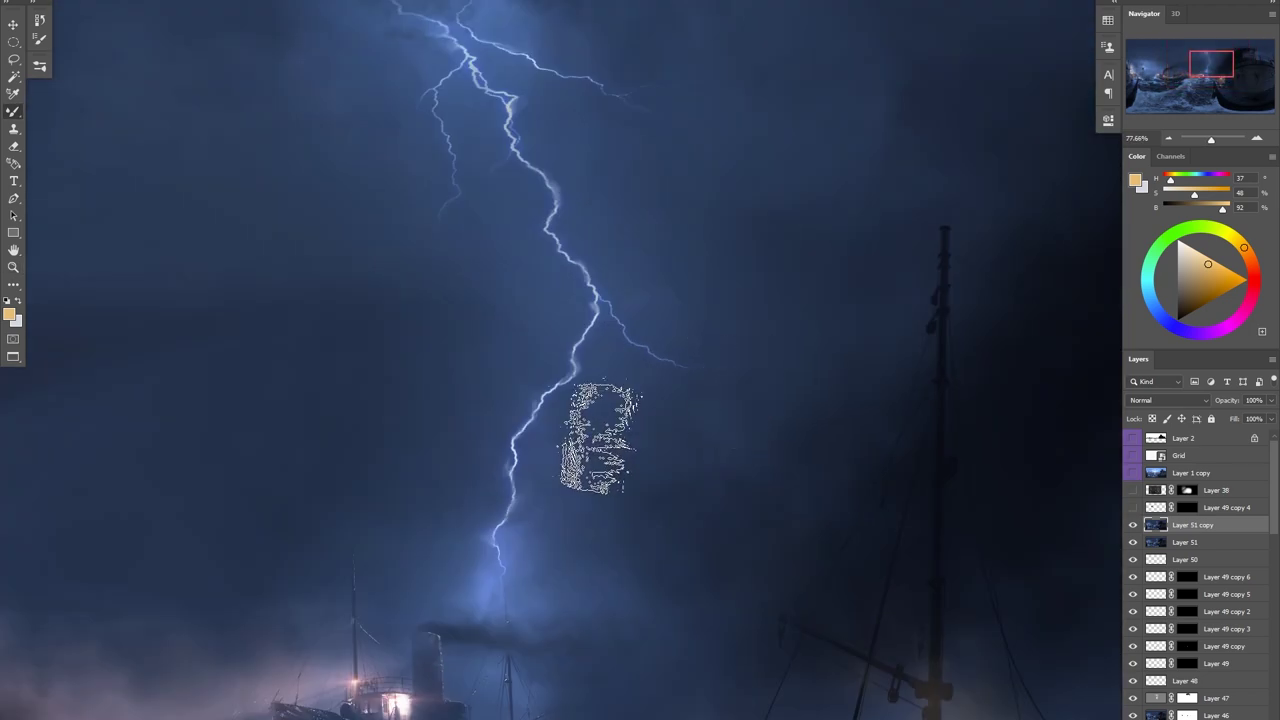
pyautogui.moveTo(854, 294); pyautogui.dragTo(714, 260)
pyautogui.moveTo(737, 320); pyautogui.dragTo(606, 74)
pyautogui.moveTo(468, 408); pyautogui.dragTo(578, 414)
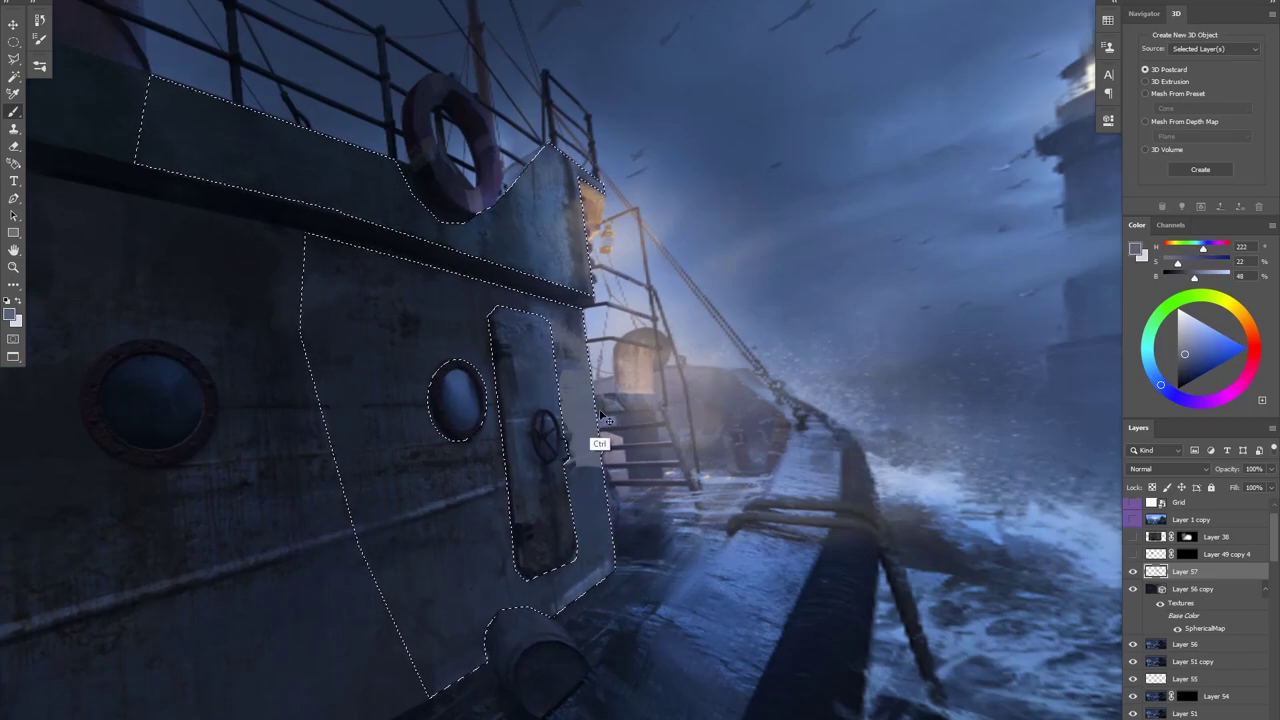
# Undo the last stroke and paint sampled blue-grey tones on the cabin's selected wall and upper edge on Layer 57.
pyautogui.hotkey('ctrl', 'z')
pyautogui.moveTo(574, 362); pyautogui.dragTo(588, 455)
pyautogui.keyDown('alt'); pyautogui.click(545, 225); pyautogui.keyUp('alt')
pyautogui.moveTo(540, 205); pyautogui.dragTo(544, 240)
pyautogui.keyDown('alt'); pyautogui.click(575, 215); pyautogui.keyUp('alt')
pyautogui.moveTo(560, 190)
pyautogui.mouseDown()
pyautogui.moveTo(535, 250)
pyautogui.moveTo(500, 225)
pyautogui.mouseUp()
pyautogui.keyDown('alt'); pyautogui.click(526, 270); pyautogui.keyUp('alt')
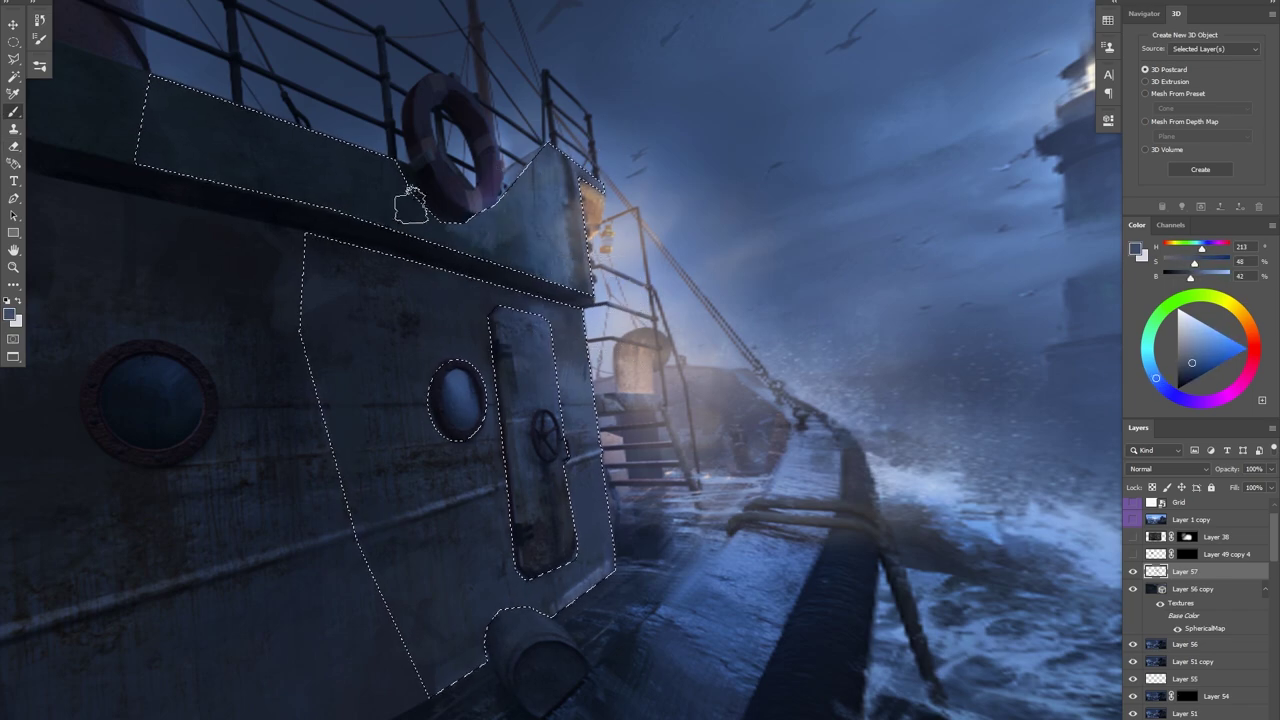
# Erase paint with a textured brush around the cabin's porthole, sample the door's colour and clear the selection.
pyautogui.press('e')
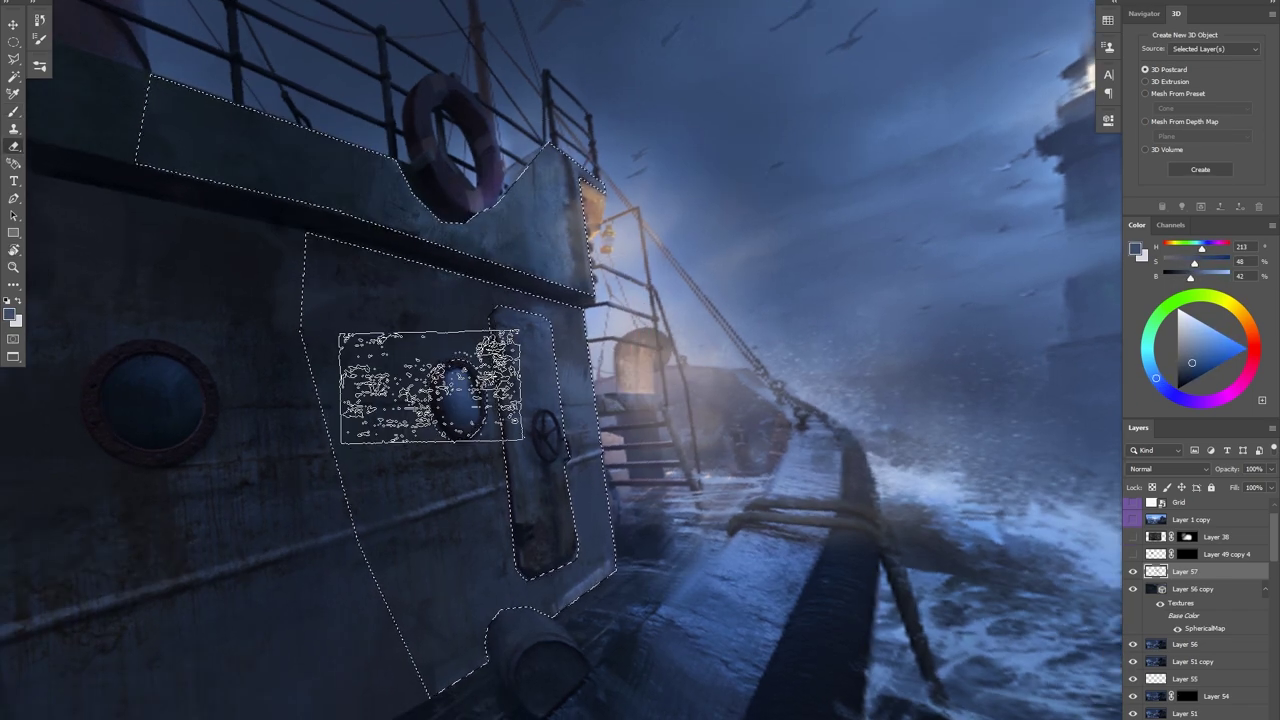
pyautogui.press('b')
pyautogui.keyDown('alt'); pyautogui.click(538, 333); pyautogui.keyUp('alt')
pyautogui.hotkey('ctrl', 'd')
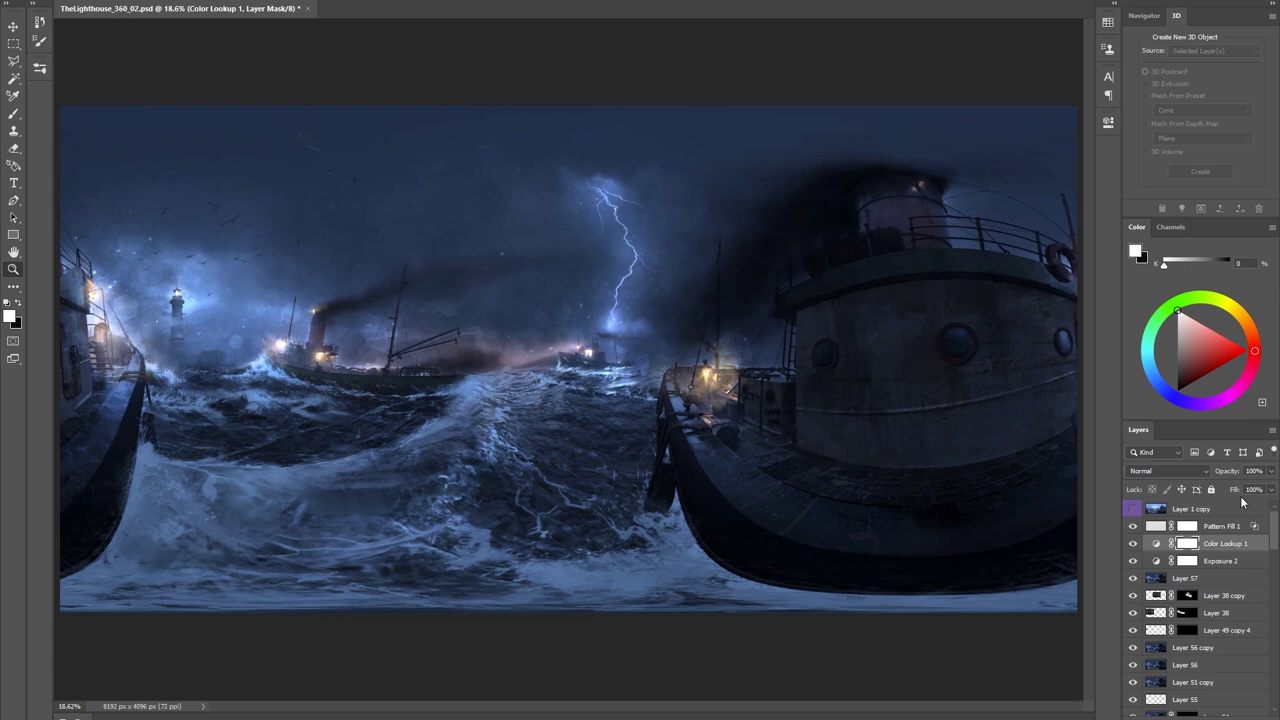
# Compare the painted panorama with the original render by showing and hiding Layer 1 copy.
pyautogui.click(1133, 510)
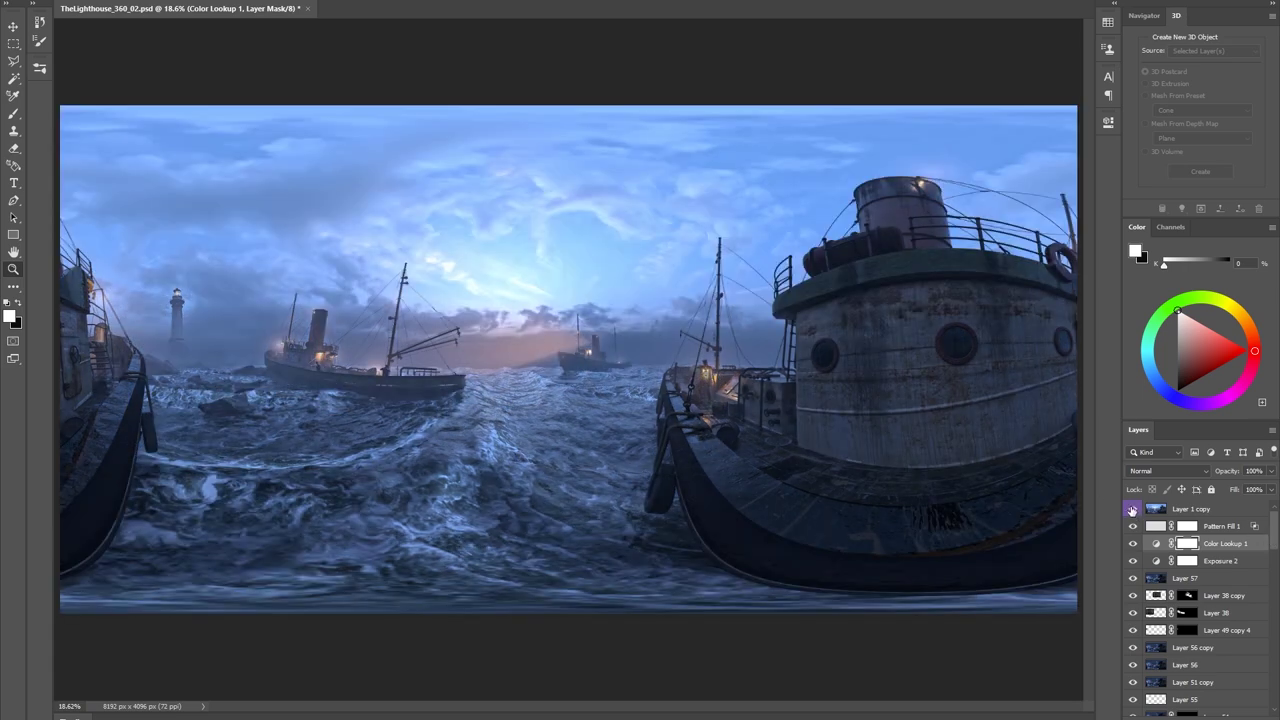
pyautogui.click(1133, 510)
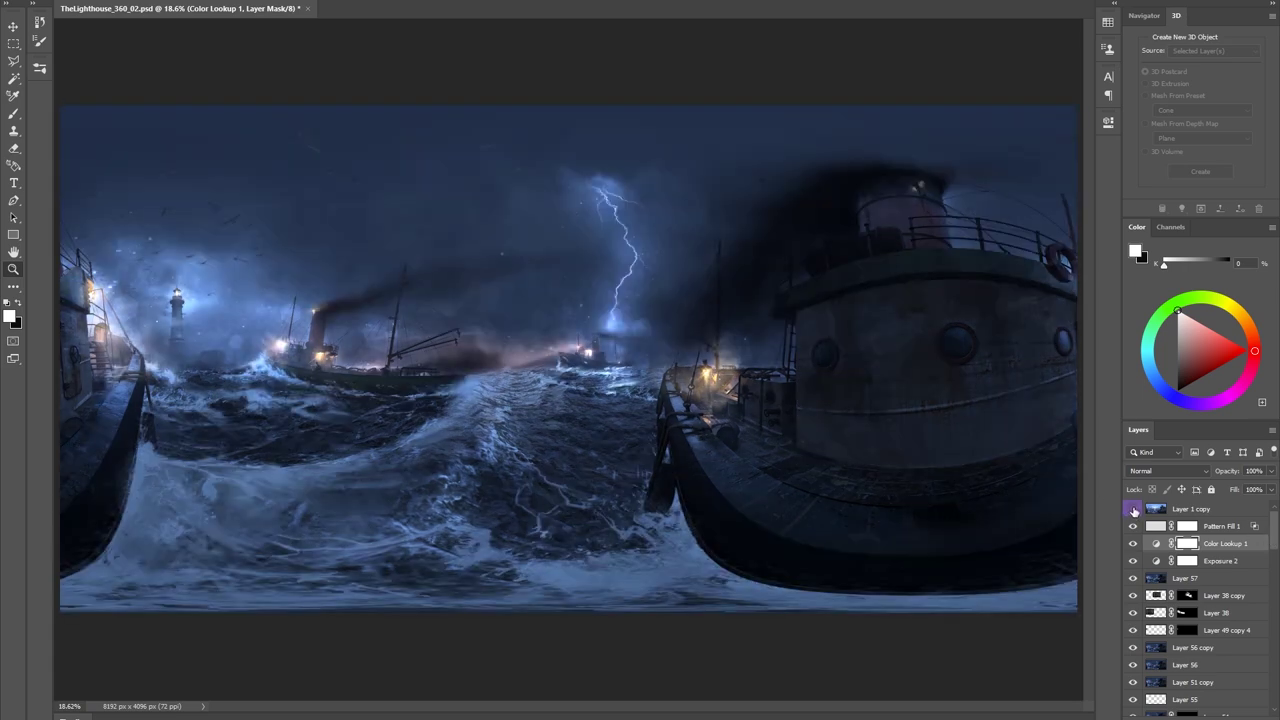
pyautogui.click(1133, 510)
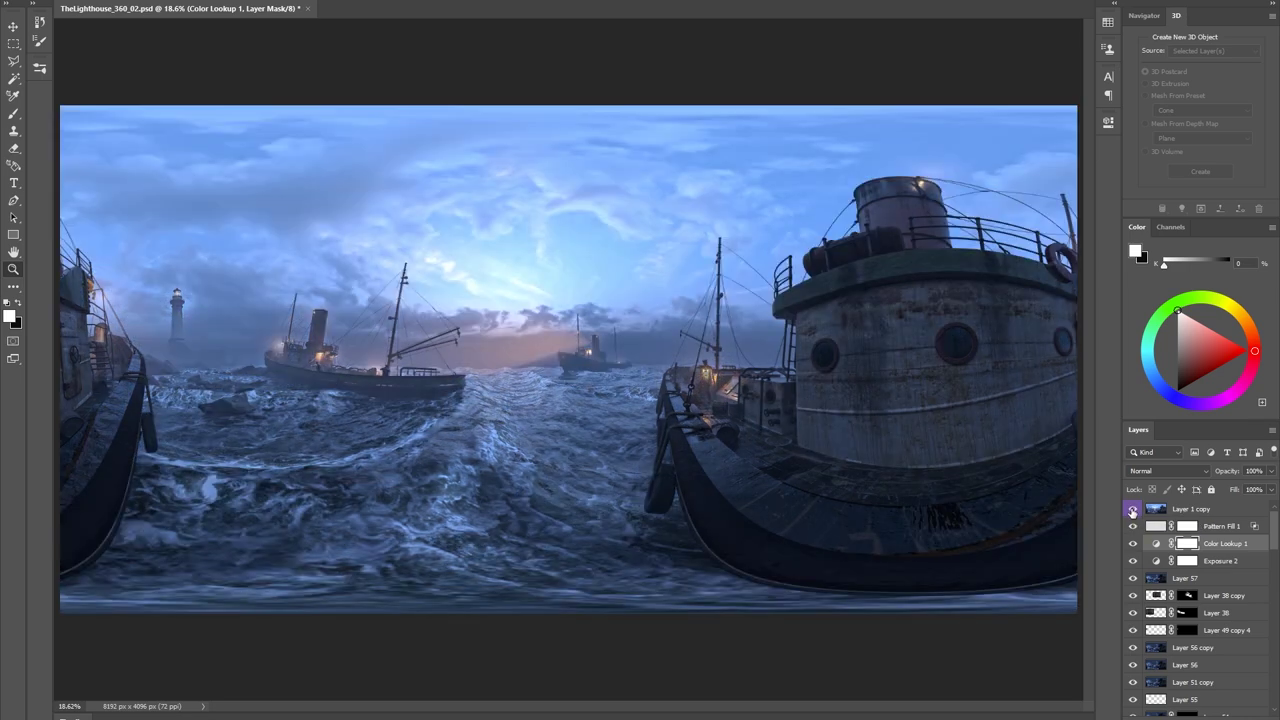
pyautogui.click(1133, 510)
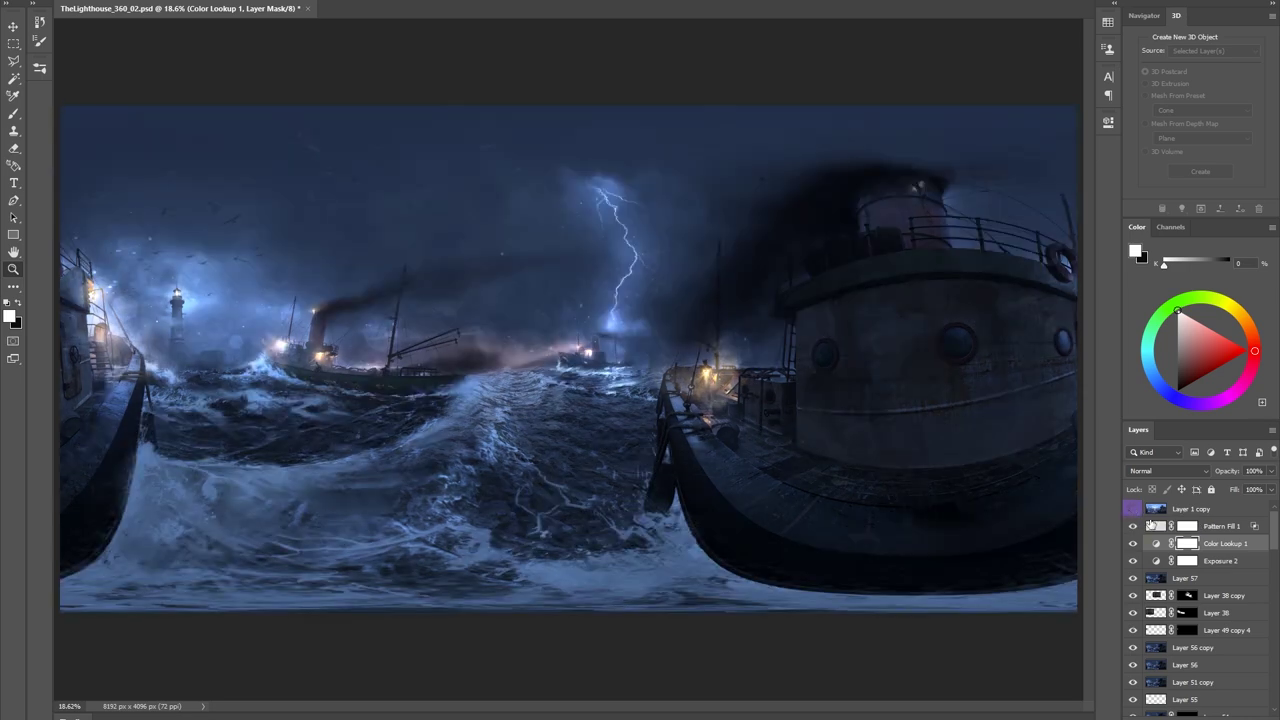
pyautogui.click(1245, 718)
pyautogui.press('b')
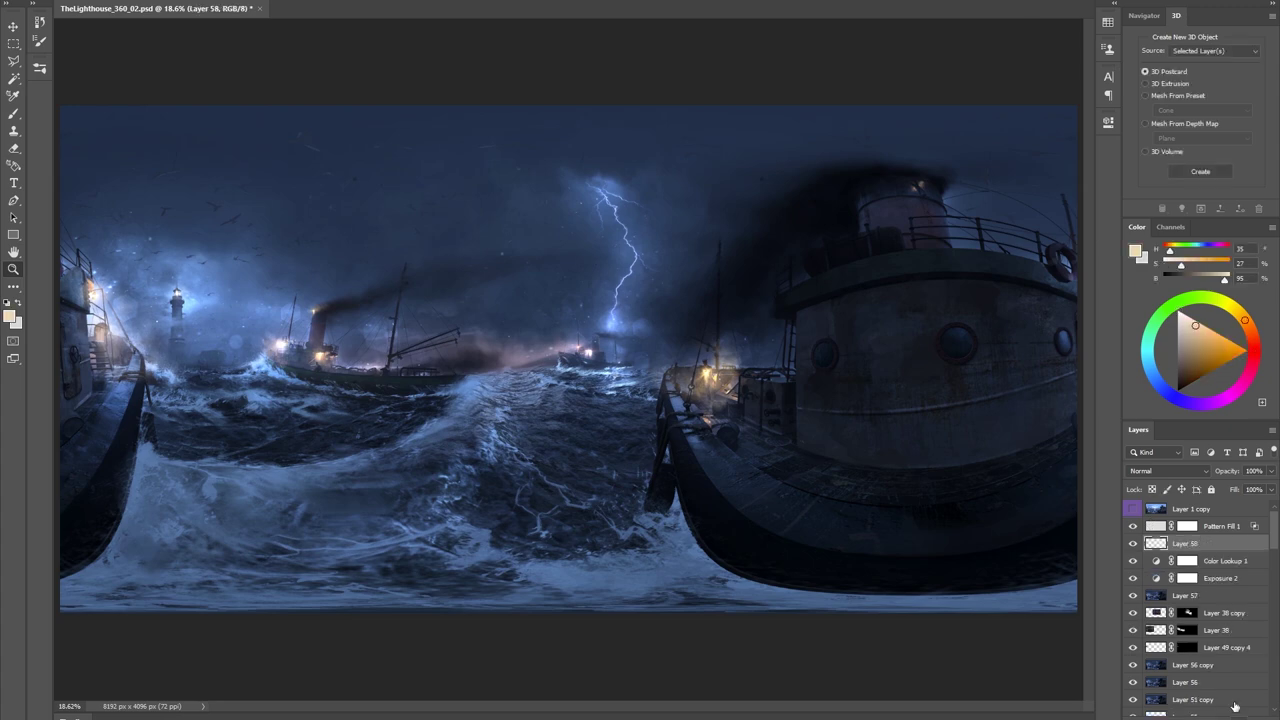
pyautogui.hotkey('ctrl', 'z')
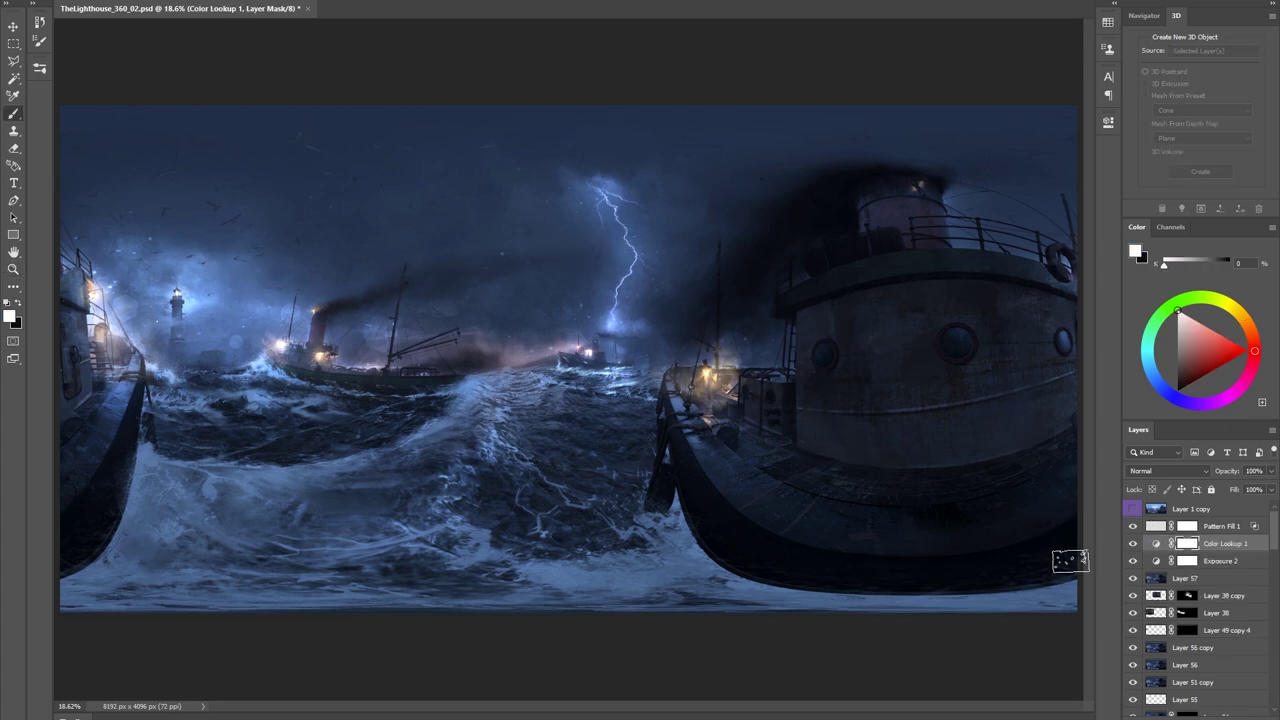